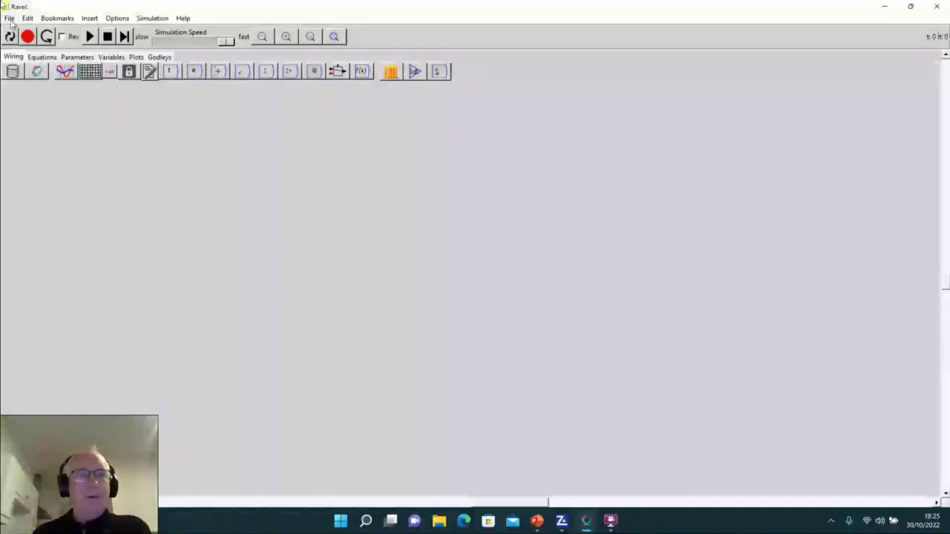
left_click(11, 20)
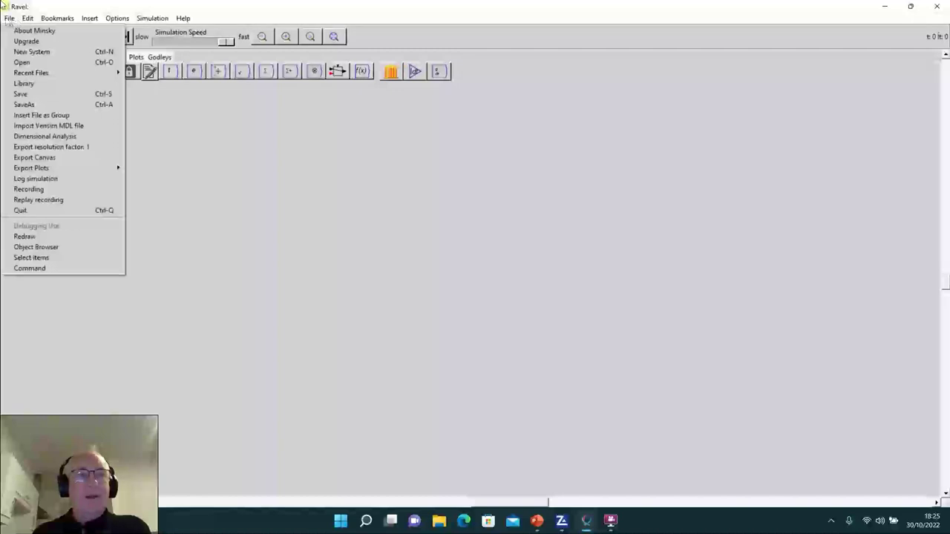
left_click(27, 18)
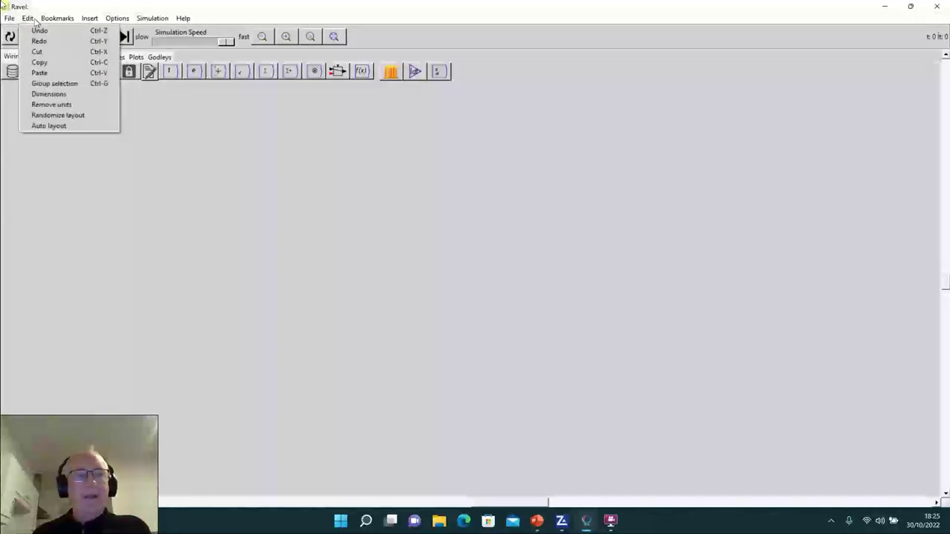
left_click(59, 19)
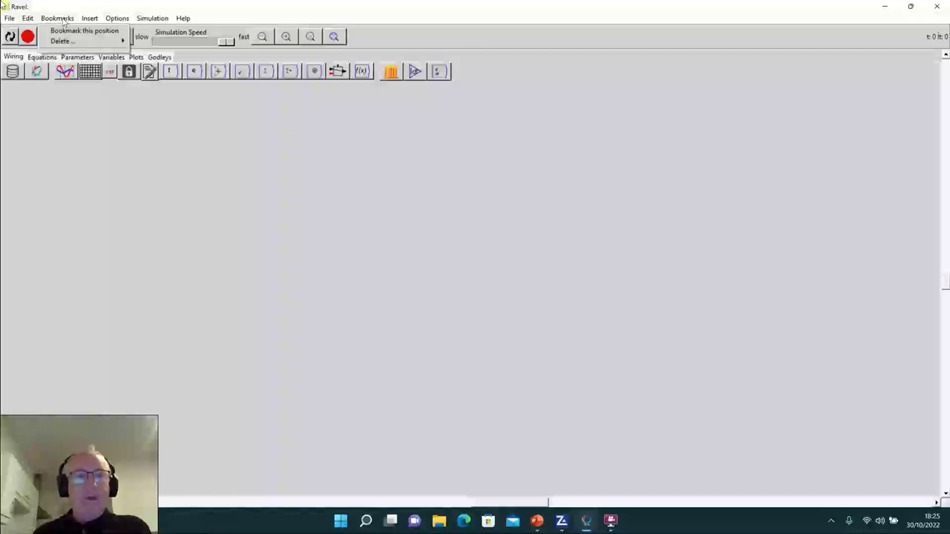
left_click(89, 18)
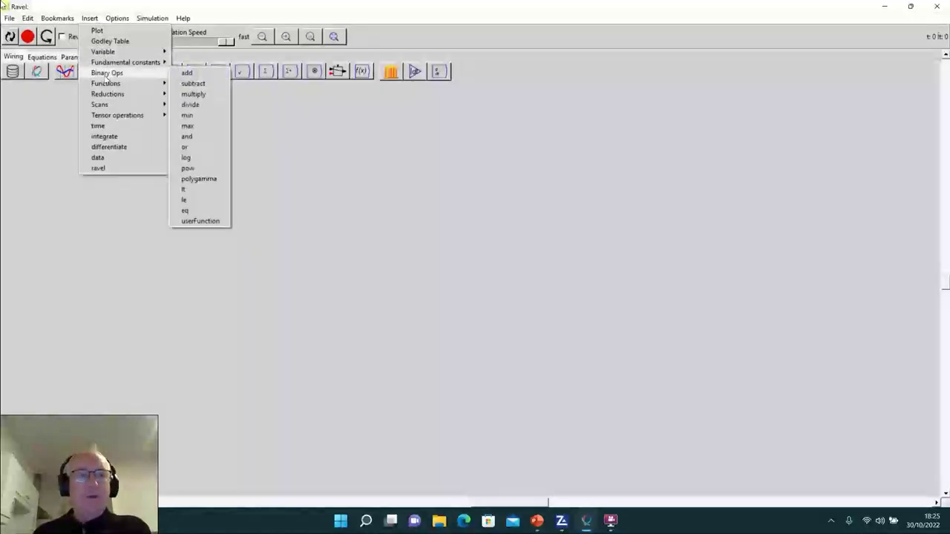
mouse_move(121, 95)
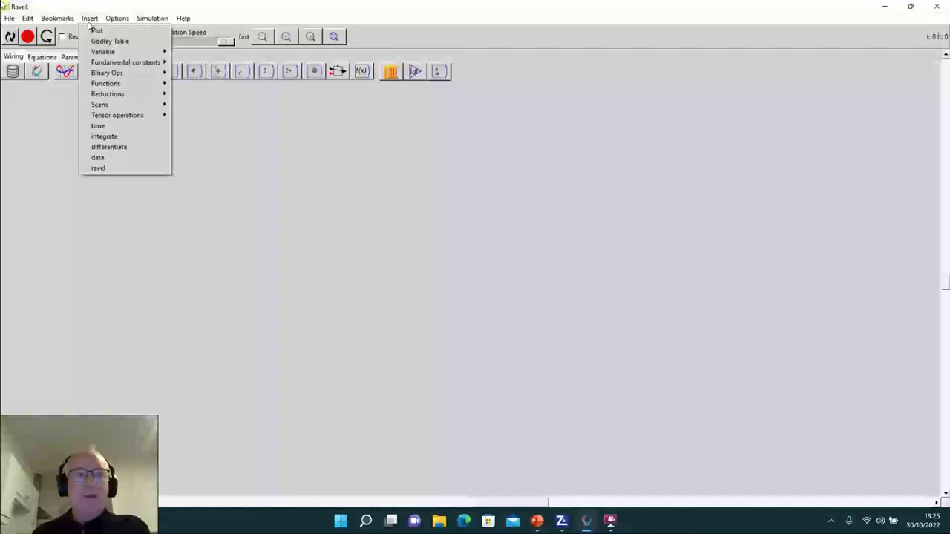
- Turn off Godley Table Show Values in the preferences and set the Godley table output style to +/-
mouse_move(119, 18)
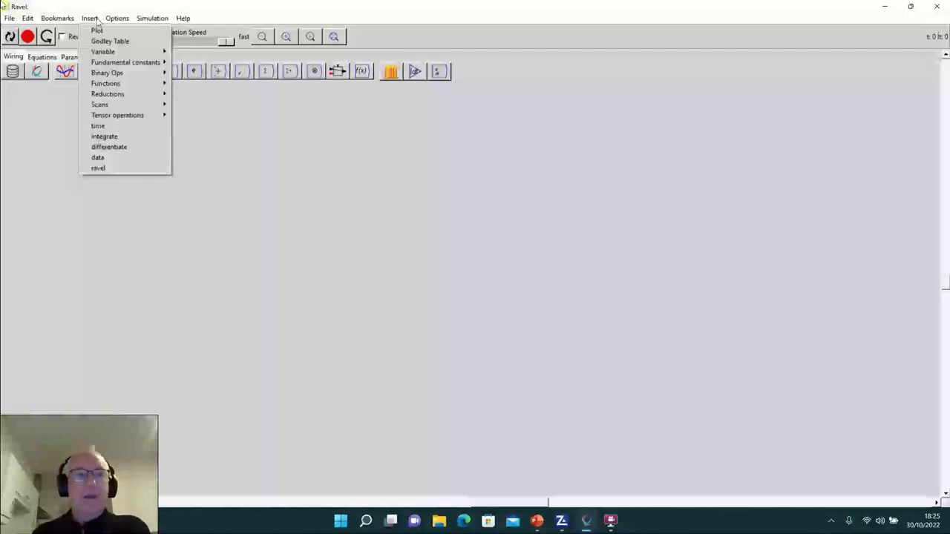
left_click(127, 31)
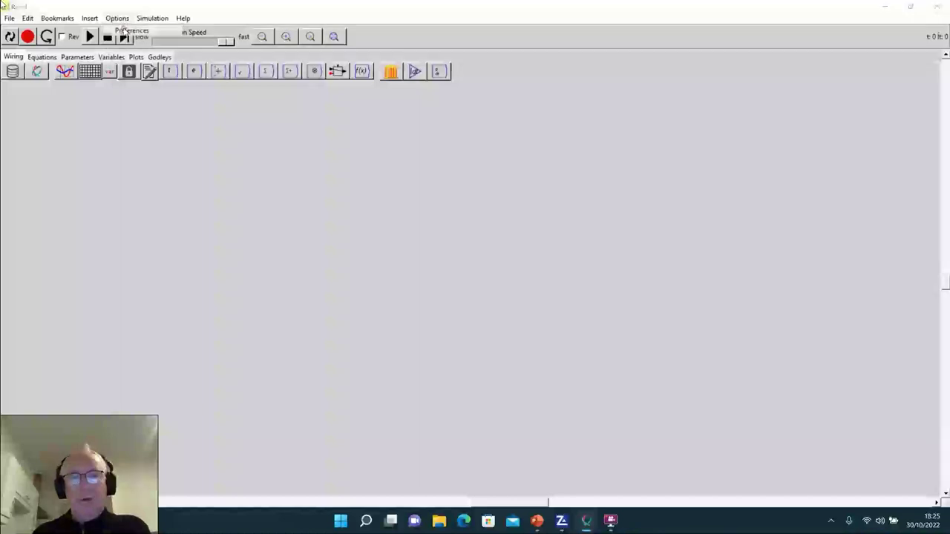
left_click(204, 119)
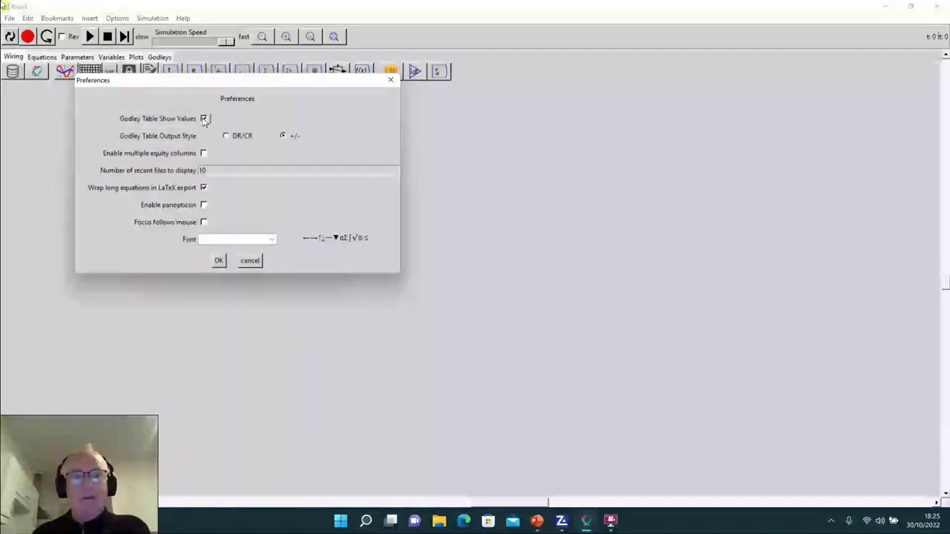
left_click(219, 261)
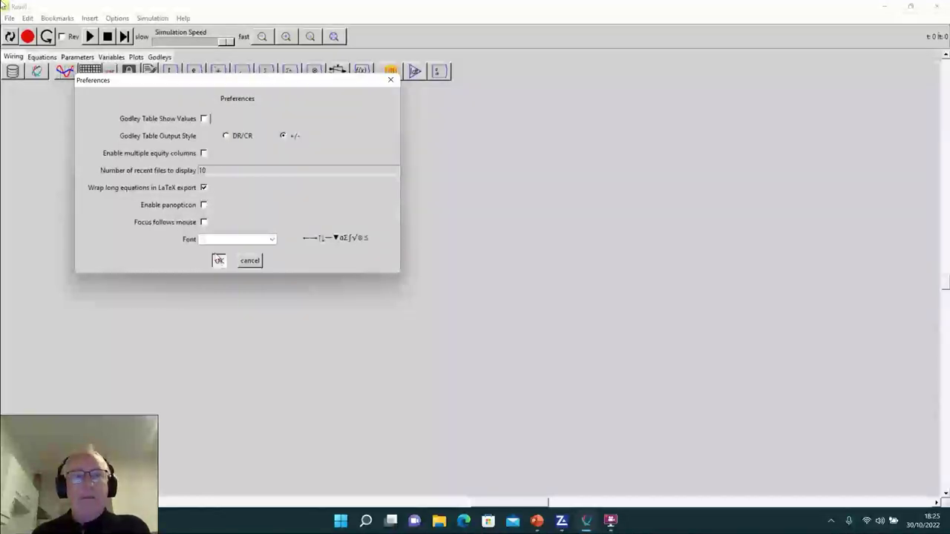
left_click(226, 136)
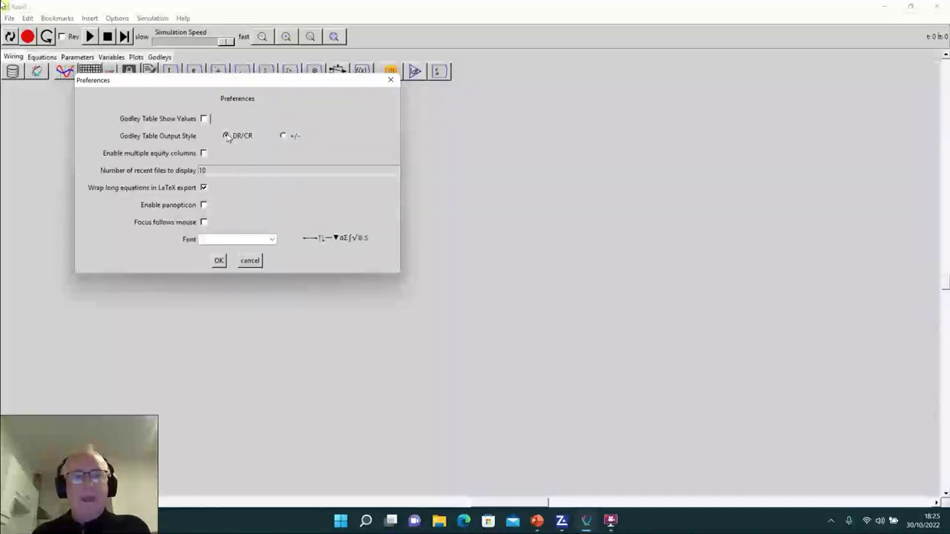
left_click(283, 137)
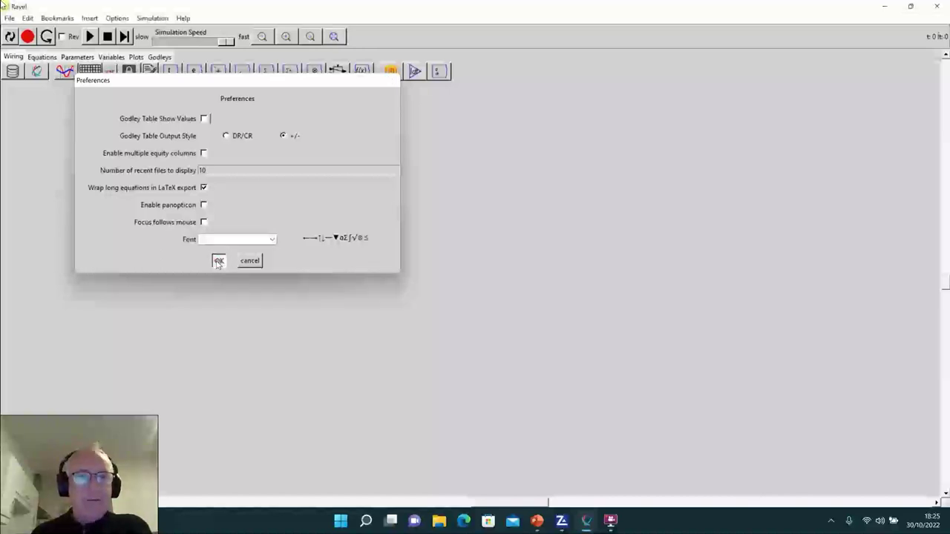
left_click(219, 260)
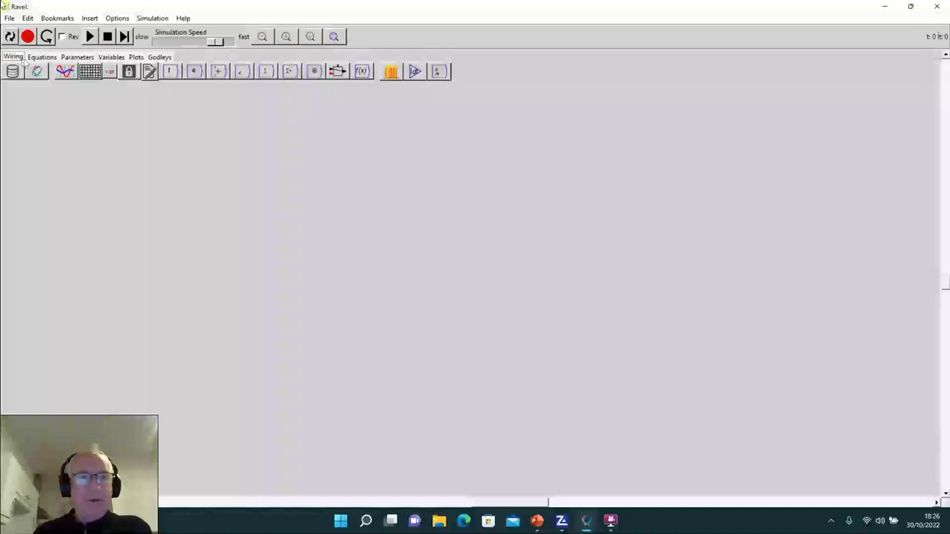
left_click(160, 57)
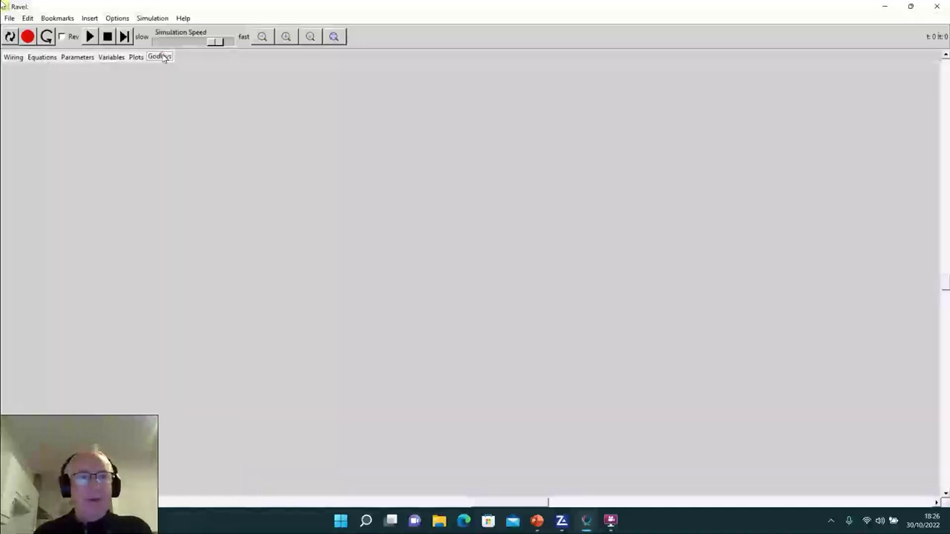
left_click(13, 58)
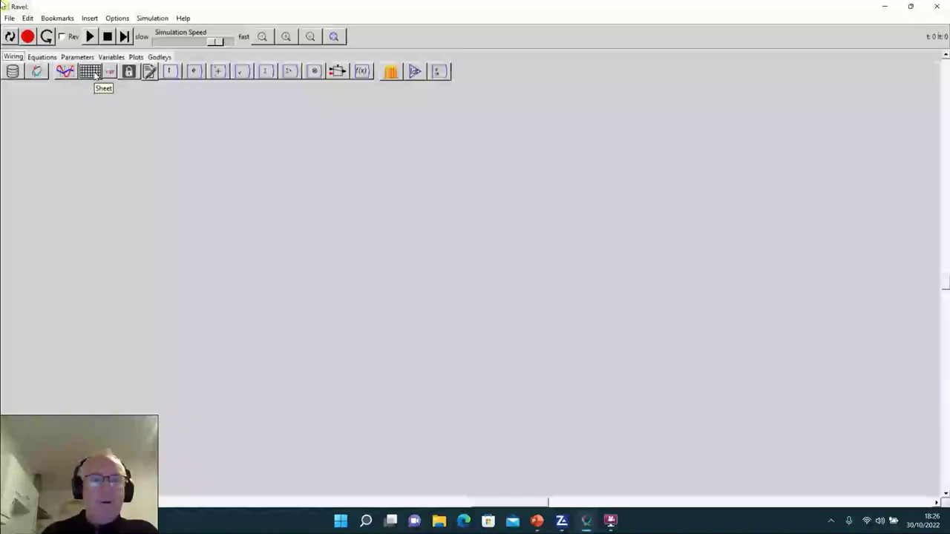
left_click(201, 75)
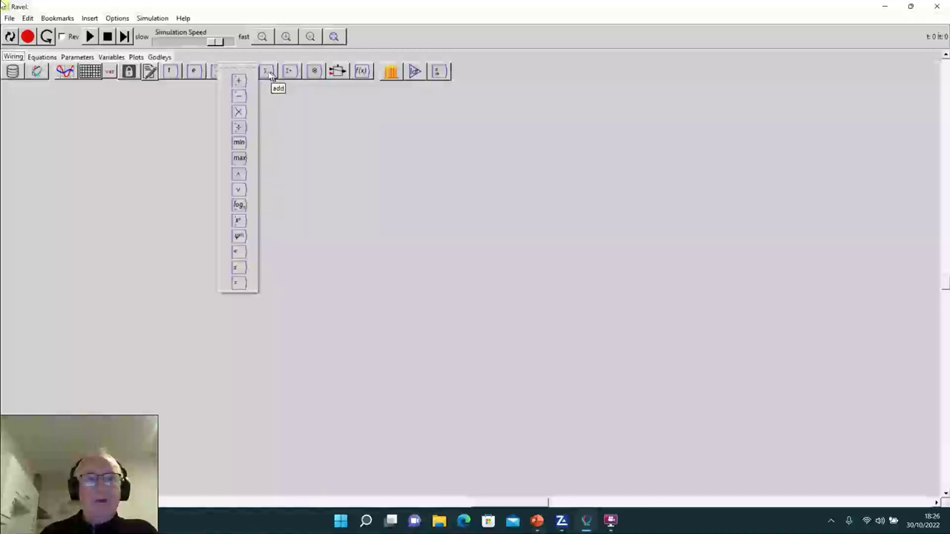
mouse_move(274, 74)
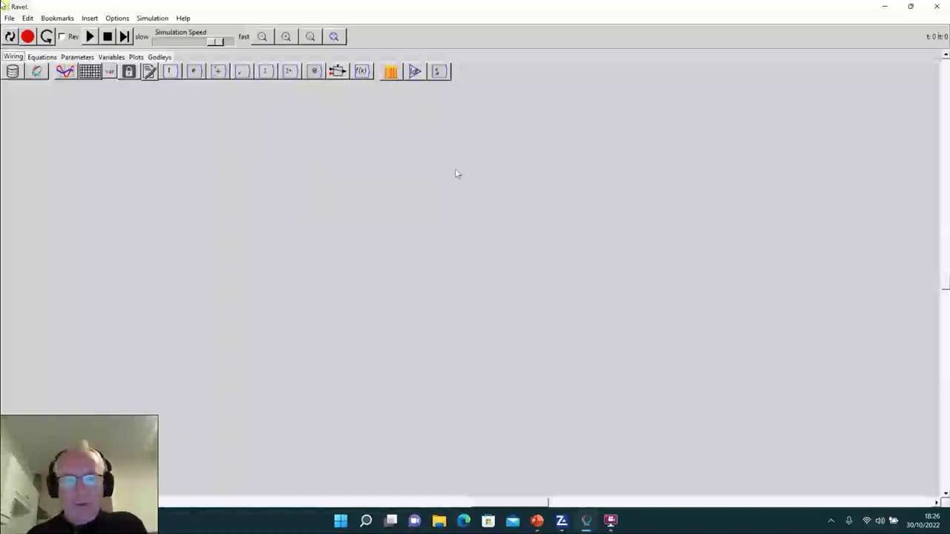
- Place a Godley table icon in the upper-left area of the canvas and turn off its variable display
left_click(391, 75)
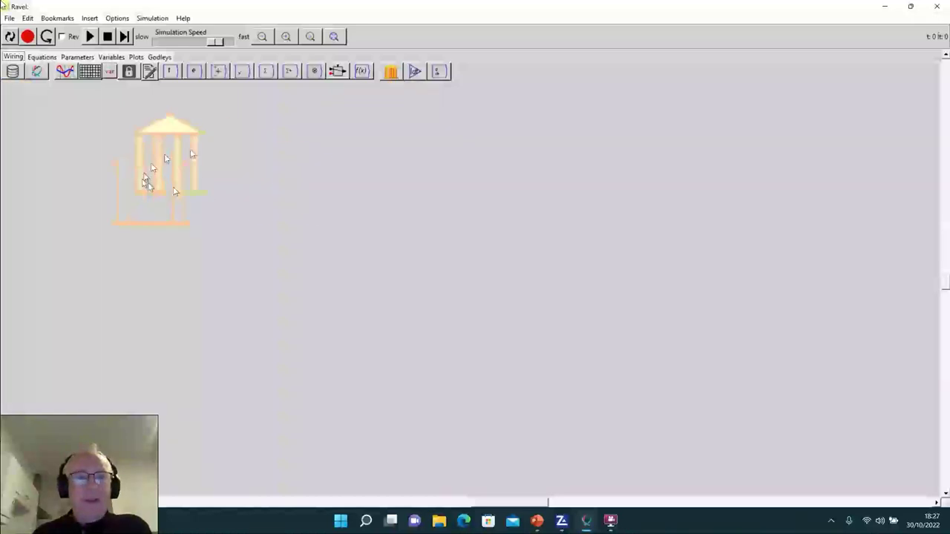
left_click(184, 162)
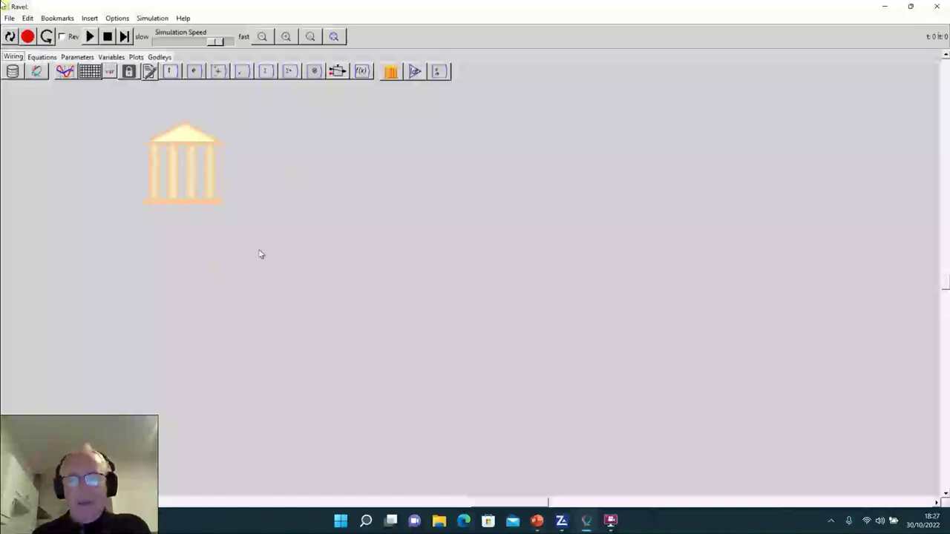
mouse_move(188, 195)
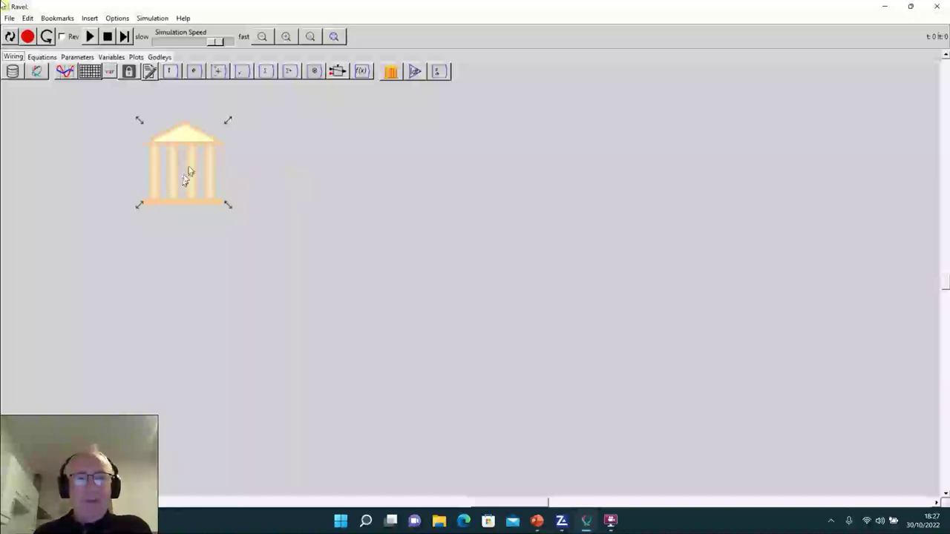
right_click(188, 165)
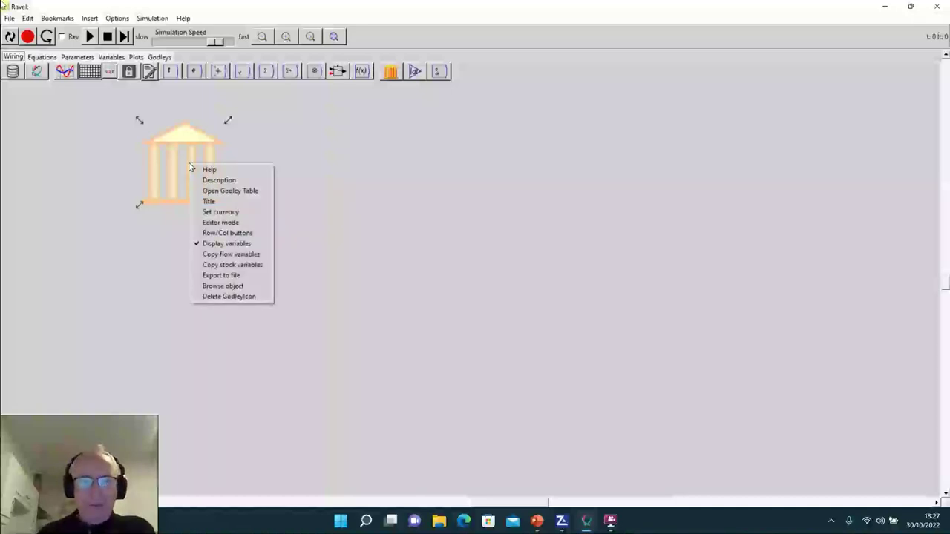
left_click(230, 245)
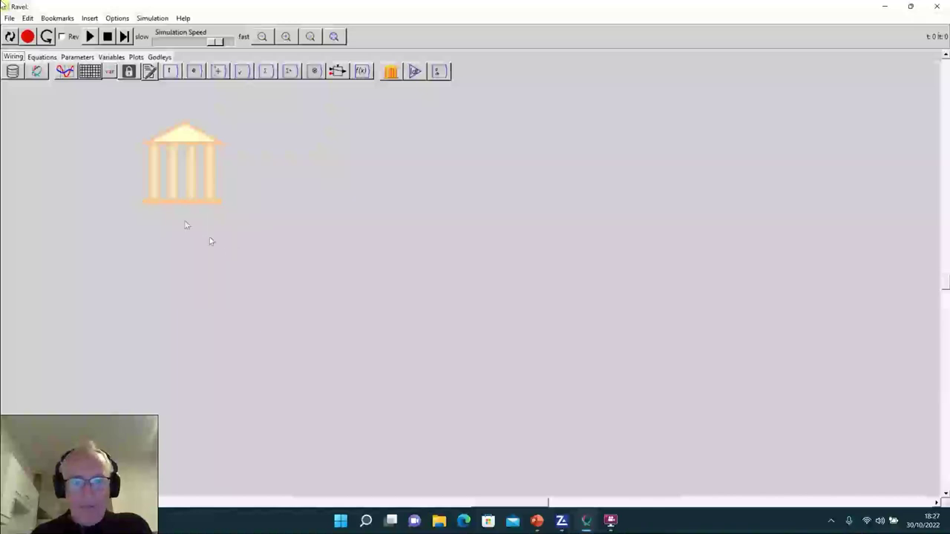
- Title the Godley table icon "Banking Sector"
right_click(185, 156)
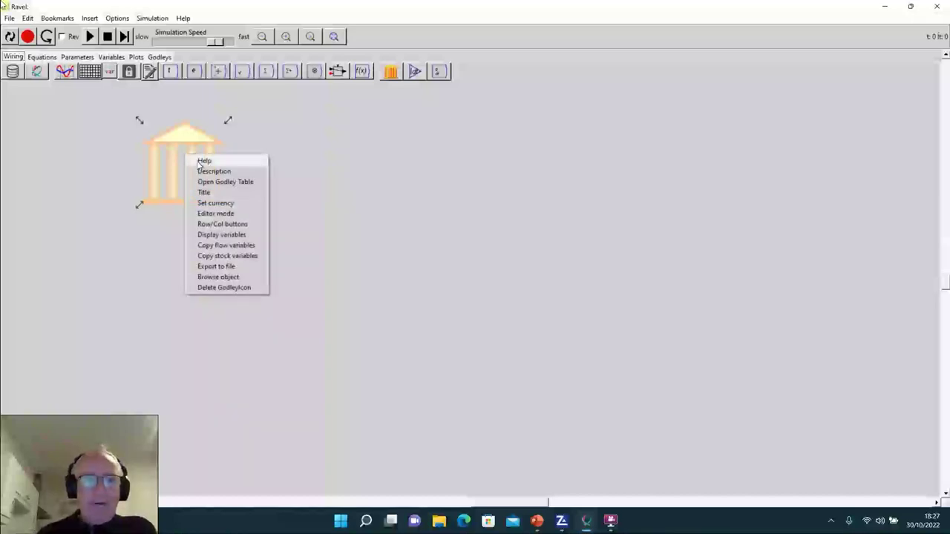
left_click(204, 192)
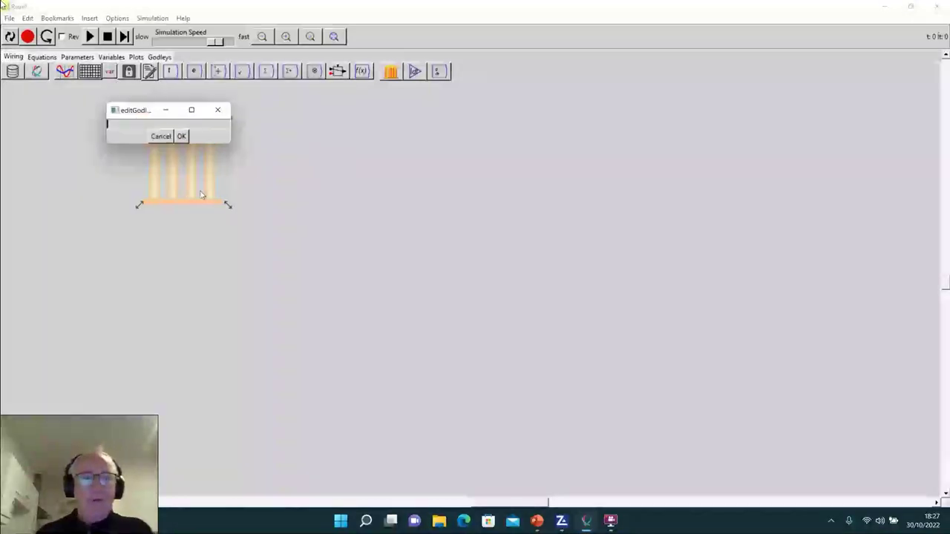
type("Banking Sector")
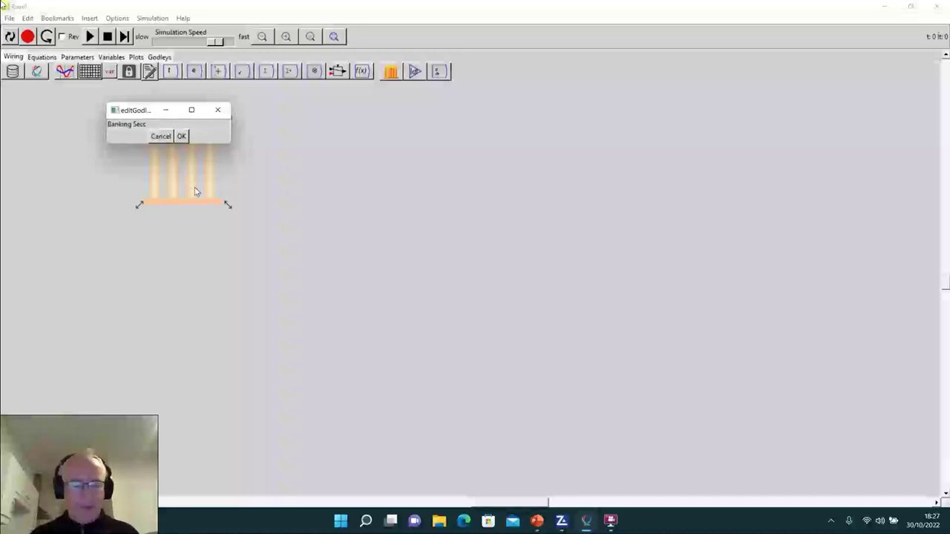
left_click(181, 136)
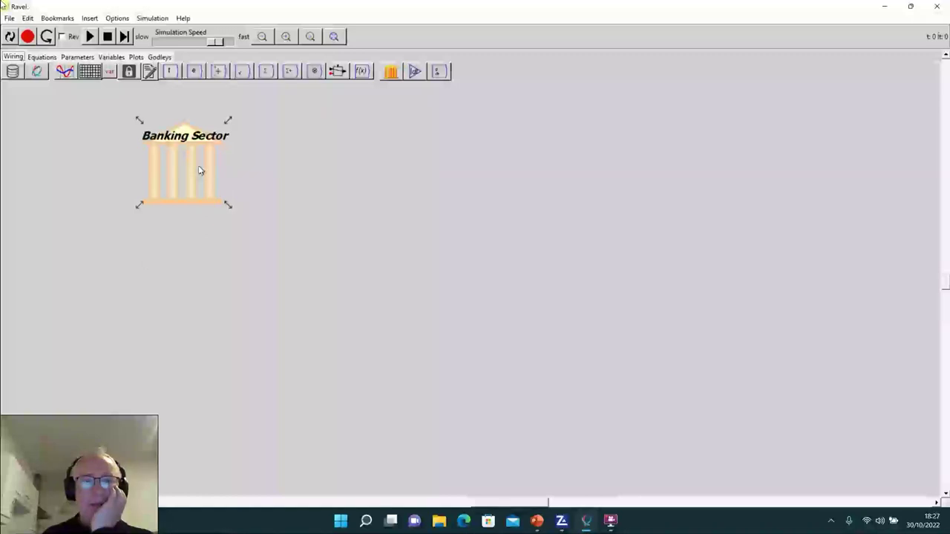
- Open the Banking Sector Godley table, magnify its contents and enlarge its window
right_click(199, 170)
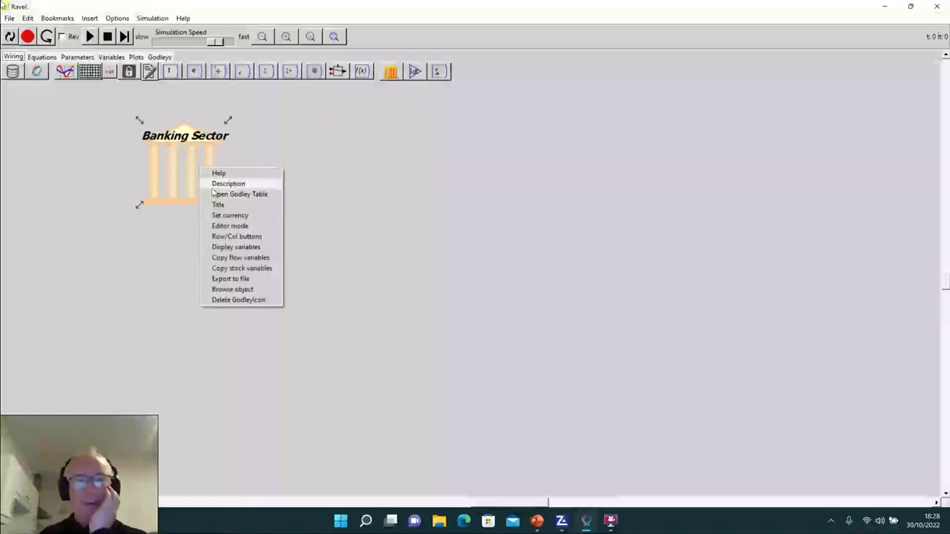
left_click(216, 195)
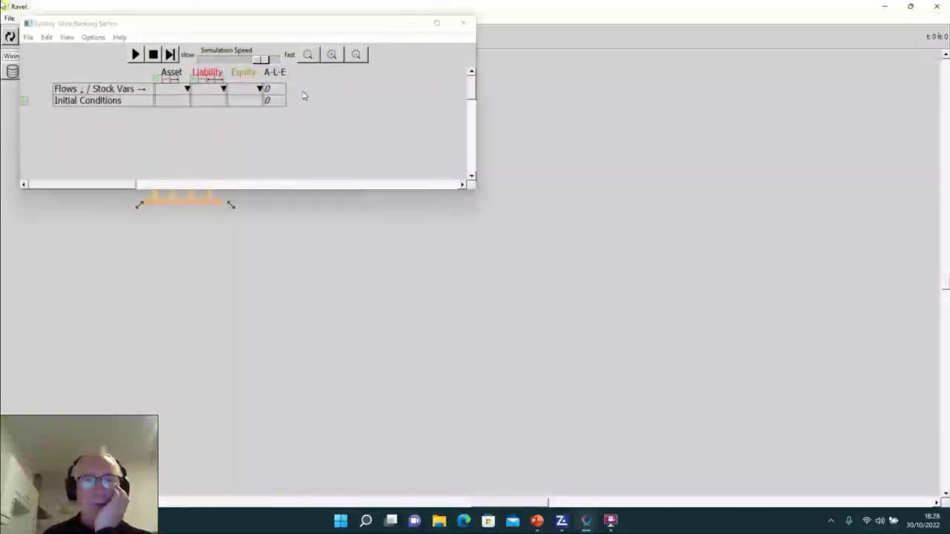
left_click(331, 55)
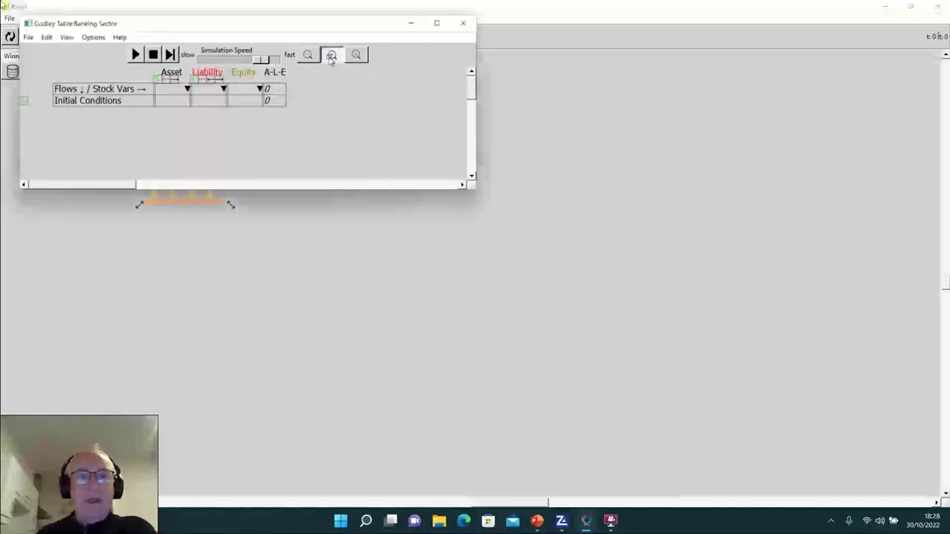
left_click(331, 55)
left_click(331, 55)
left_click(331, 55)
left_click(331, 55)
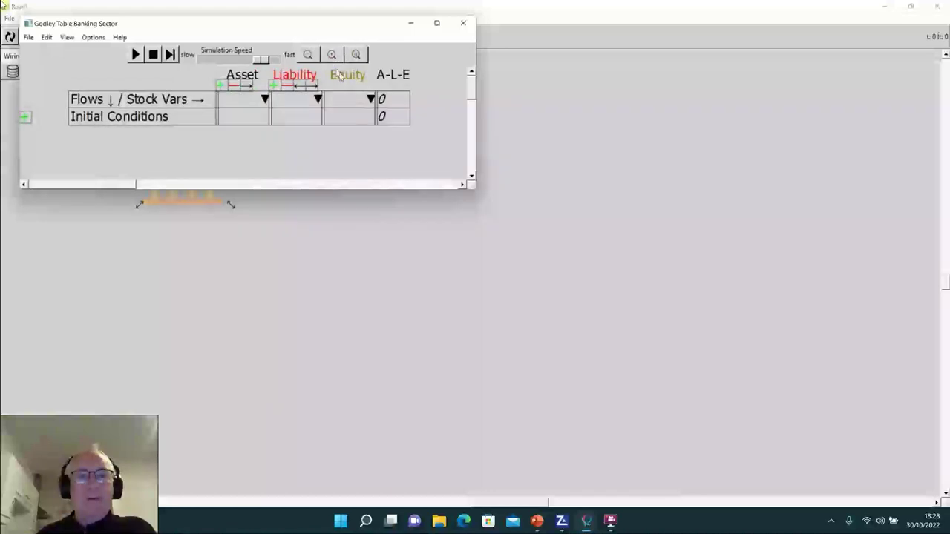
left_click_drag(472, 186, 802, 258)
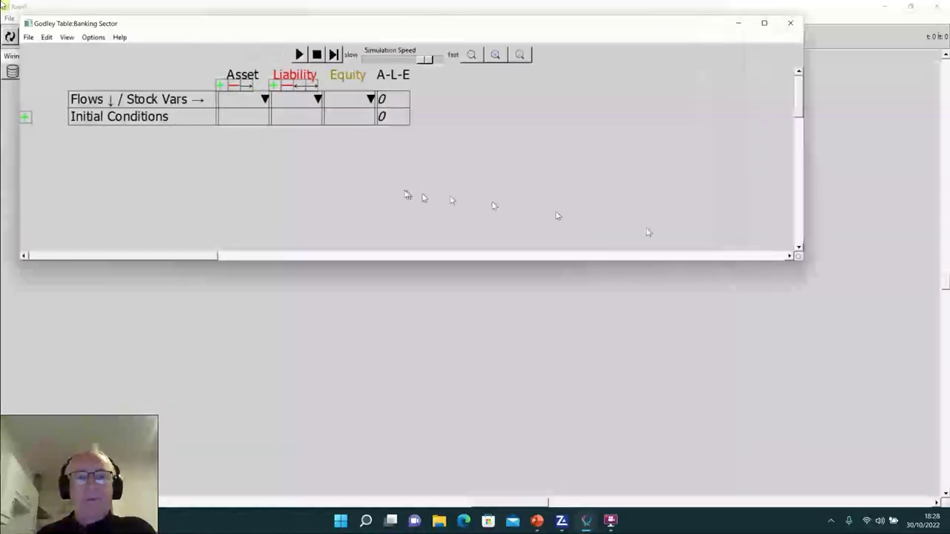
- Name the first asset stock variable "Reserves" in the Banking Sector table
left_click(231, 105)
type("Re")
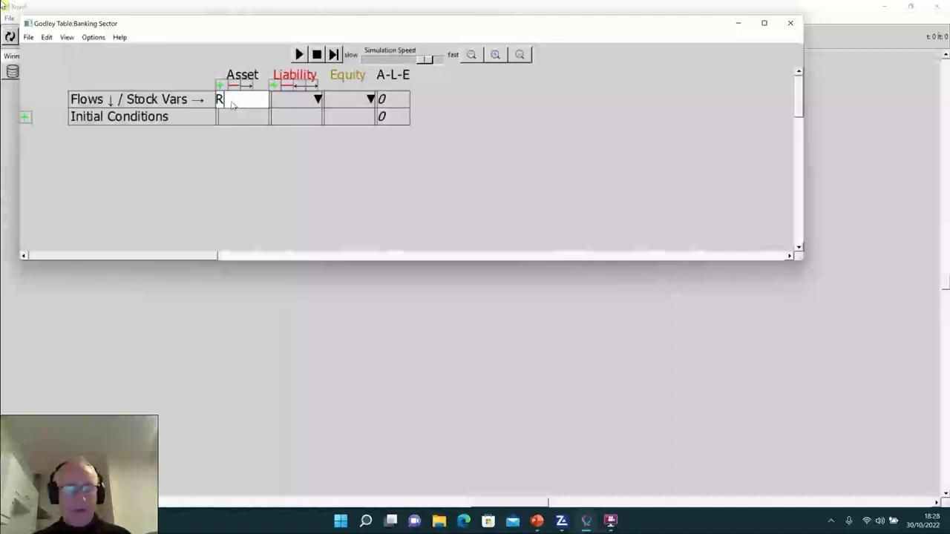
type("s")
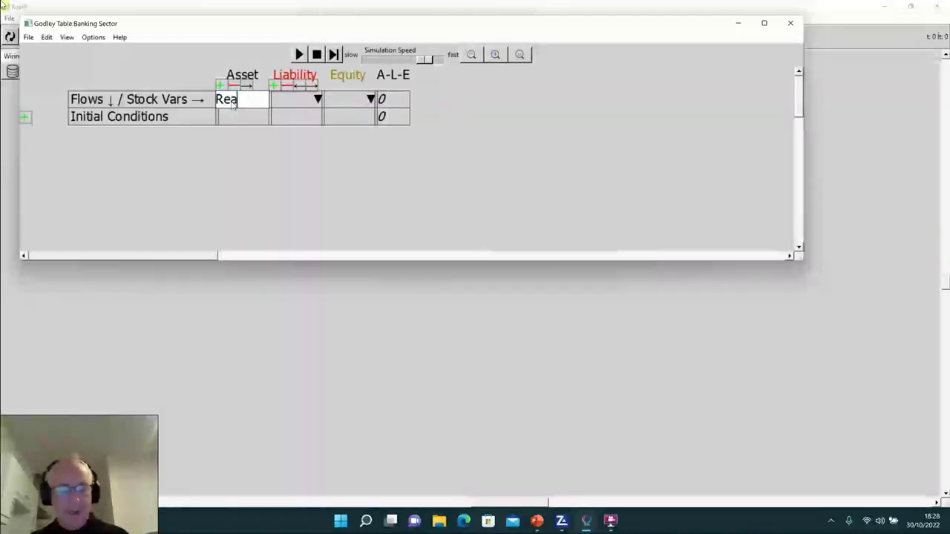
key("BackSpace")
type("serves")
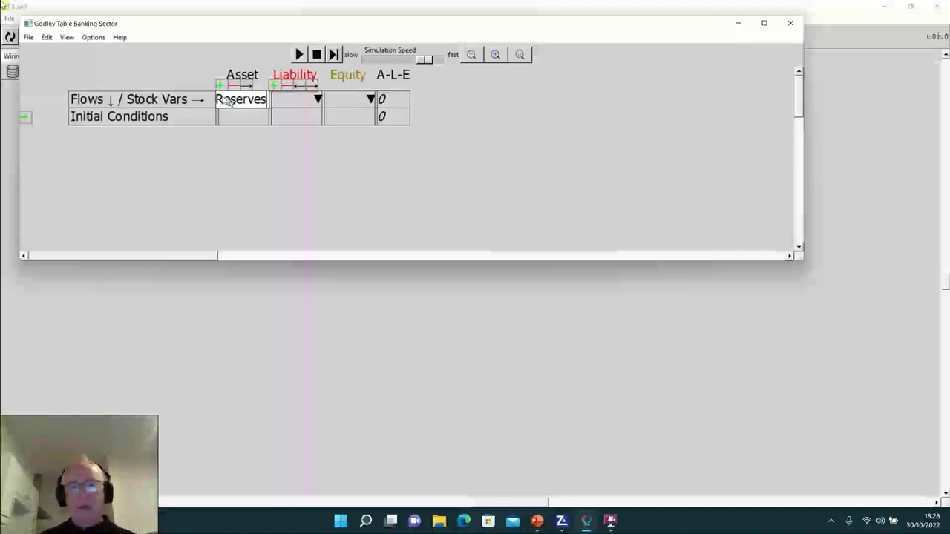
- Add a second asset column to the Banking Sector table and name its stock variable "Bonds_B"
left_click(219, 87)
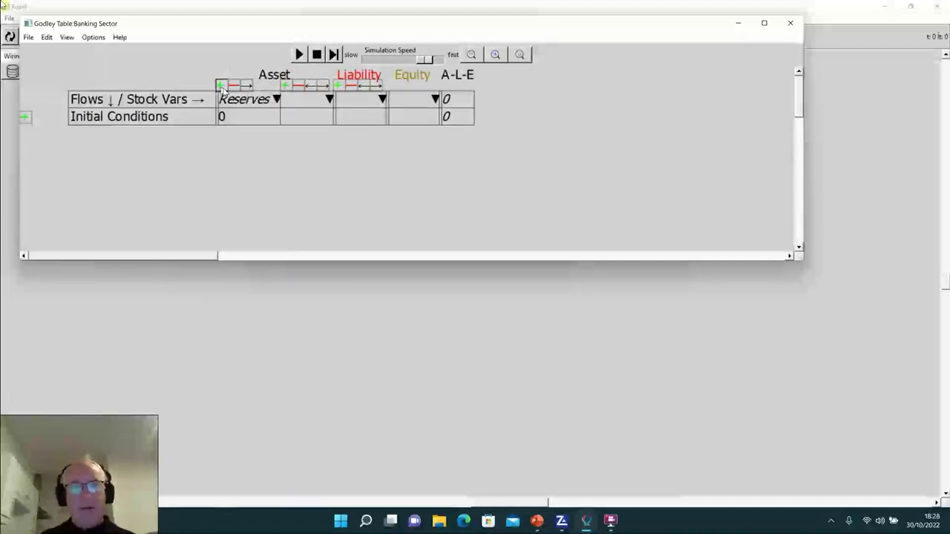
left_click(291, 100)
type("Bonds_")
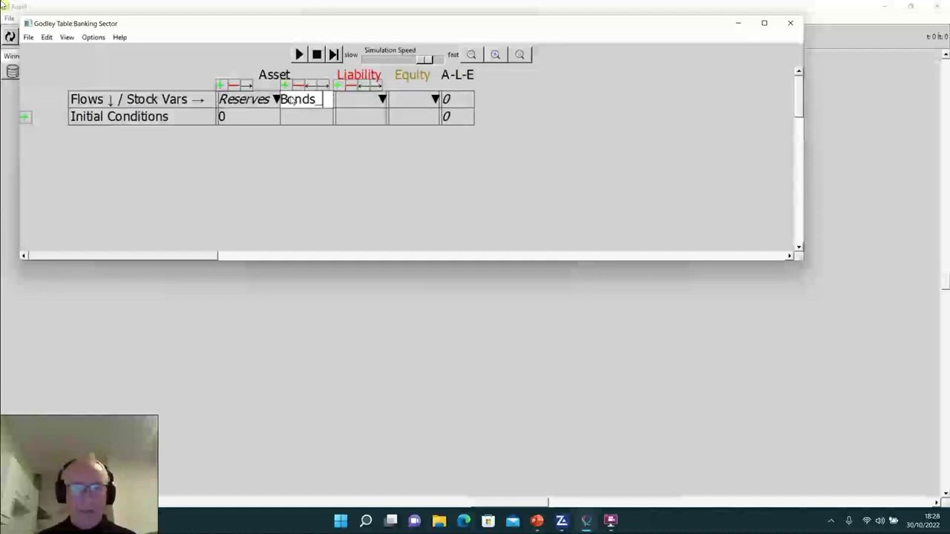
type("B")
key("Return")
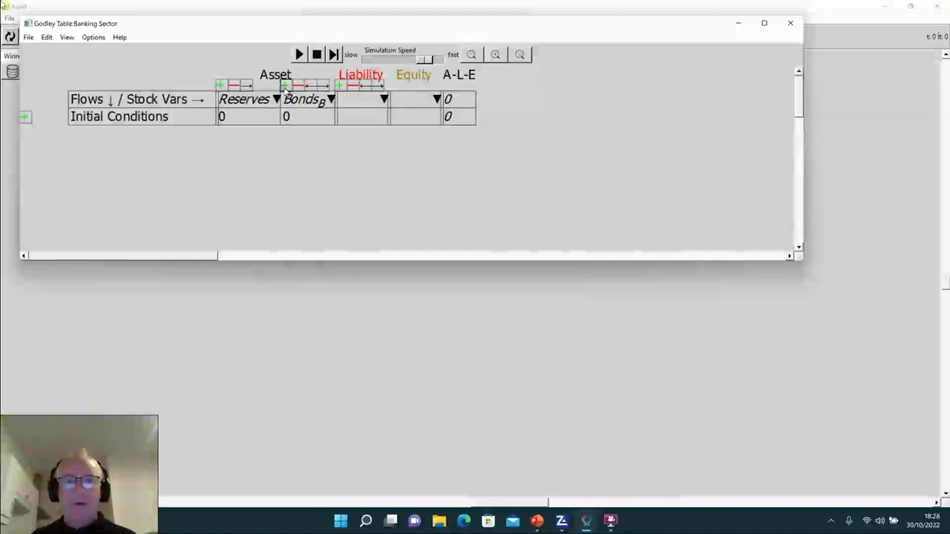
- Add a third asset column after the bonds column and name its stock variable "Loans"
left_click(285, 86)
left_click(360, 101)
type("L")
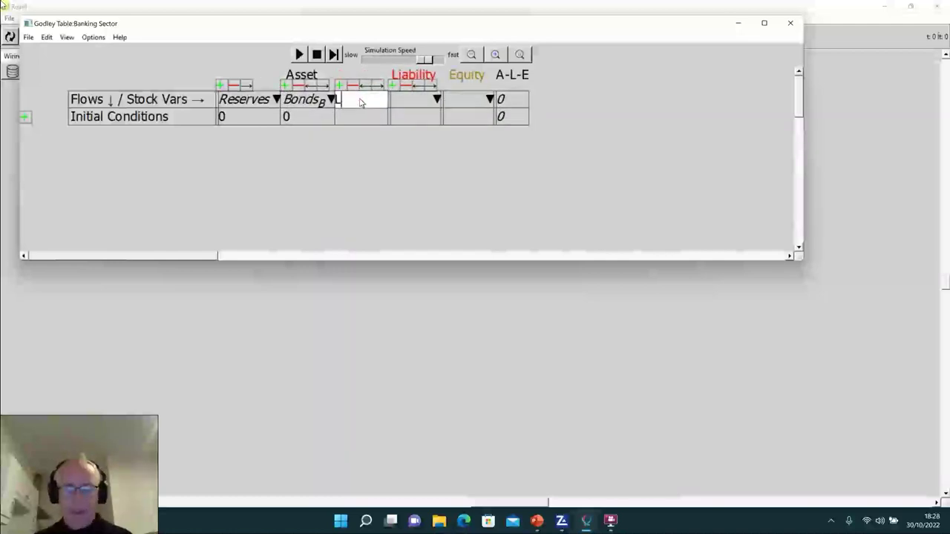
type("oans")
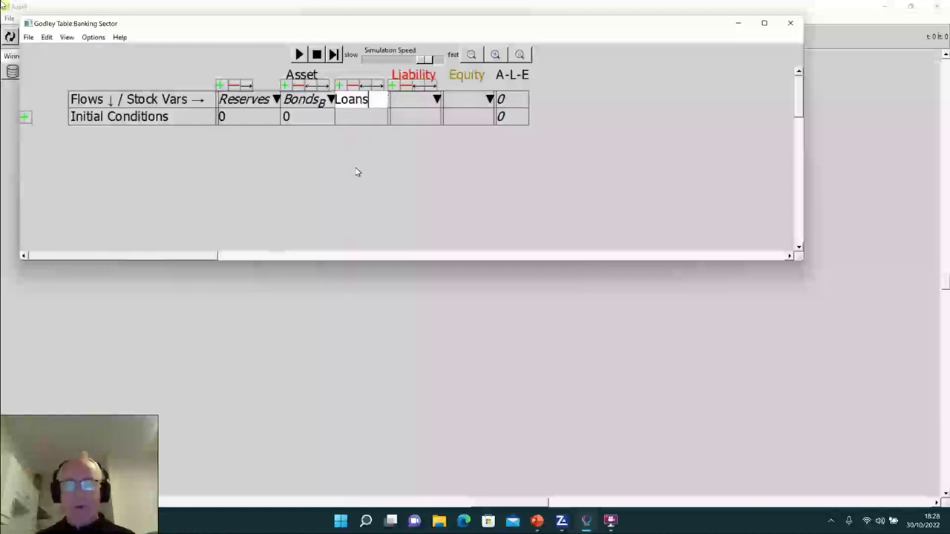
left_click(356, 173)
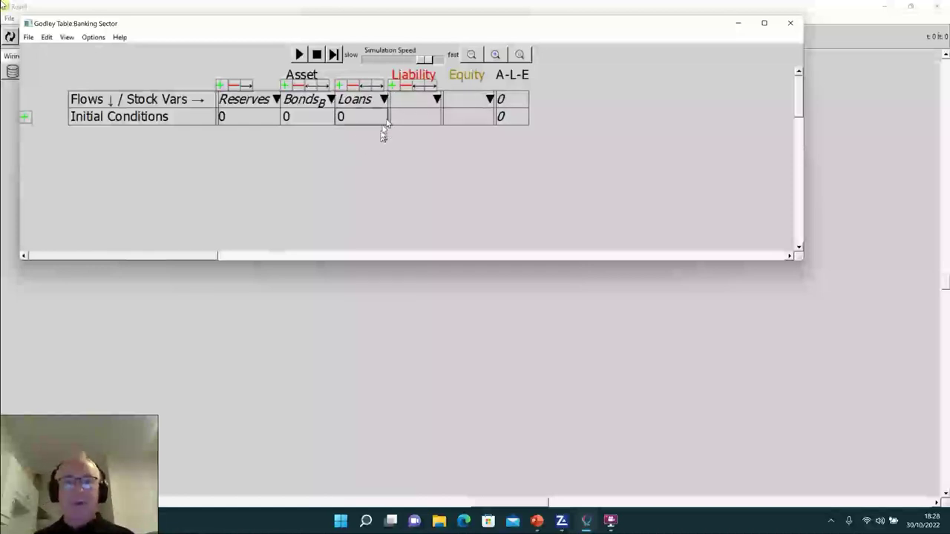
- Name the liability stock variable "Deposits" in the Banking Sector table
left_click(424, 98)
left_click(416, 101)
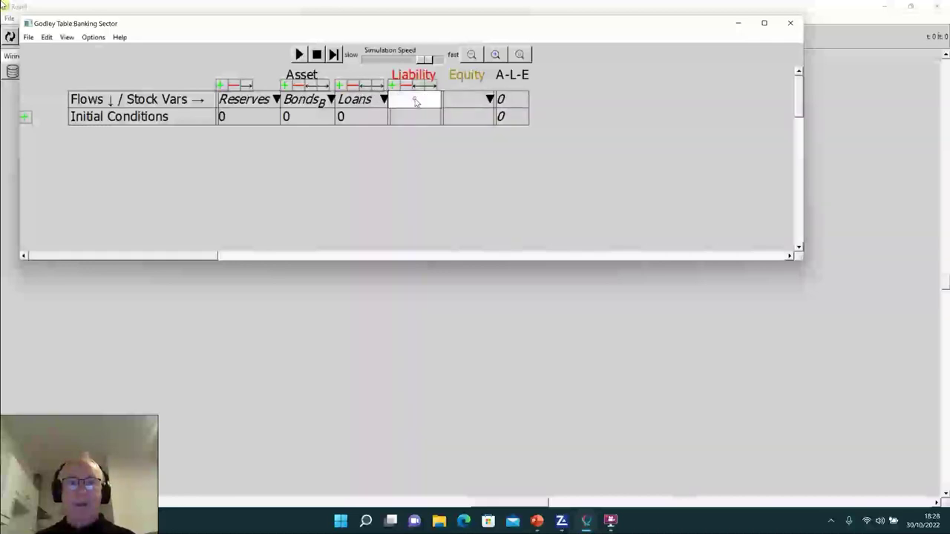
type("Dep")
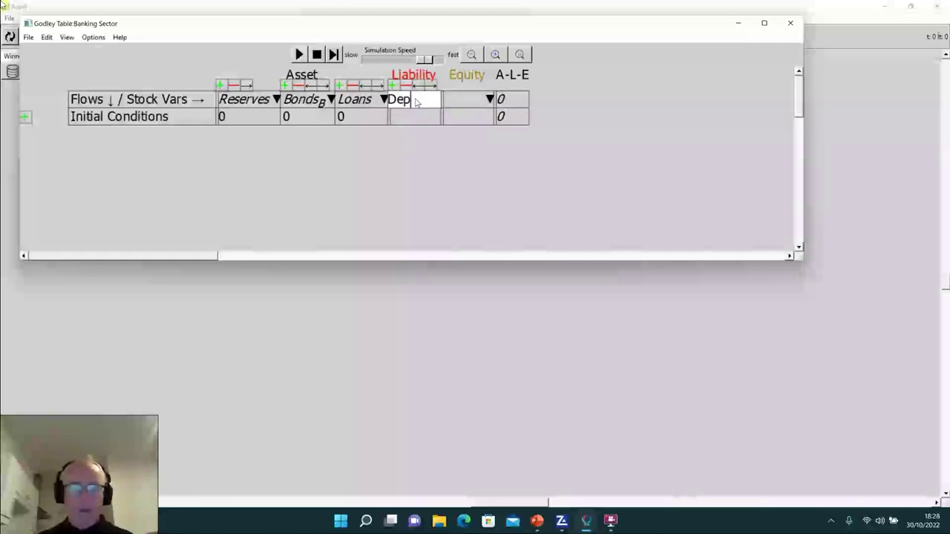
type("o")
key("BackSpace")
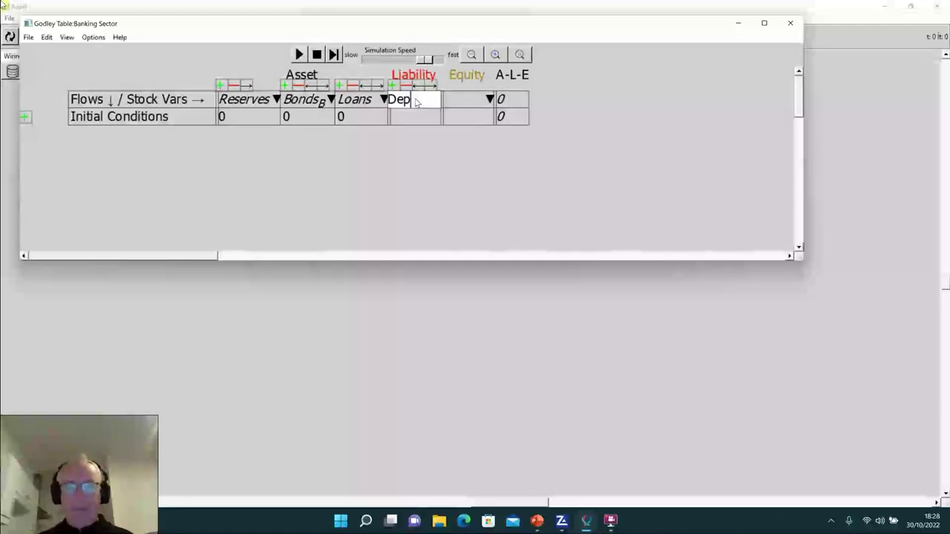
type("osits")
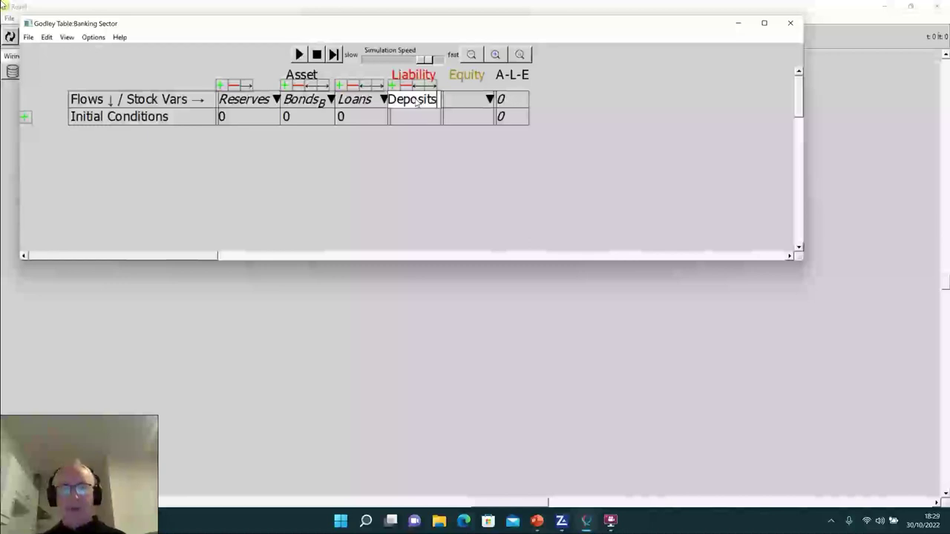
left_click(419, 145)
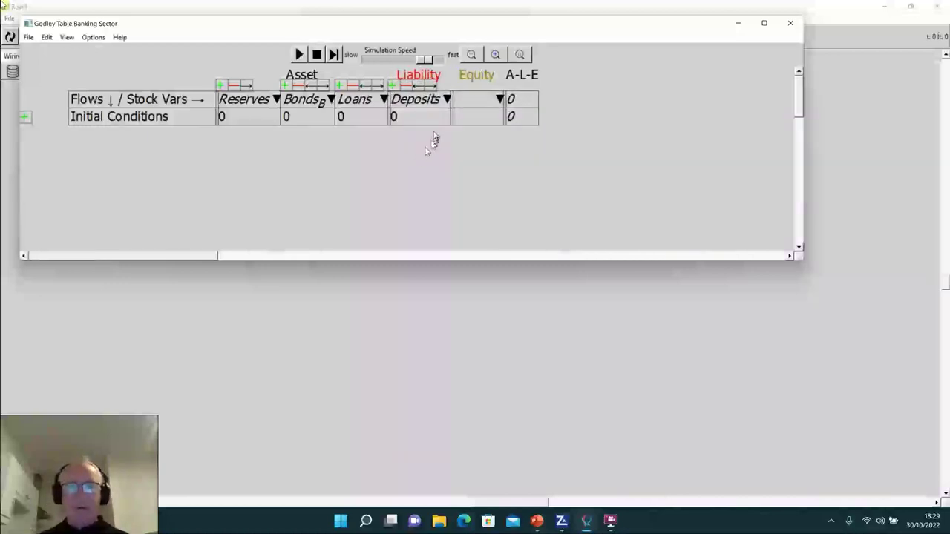
- Name the equity stock variable "Equity_B", keeping the Reserves initial condition free of stray text
left_click(462, 99)
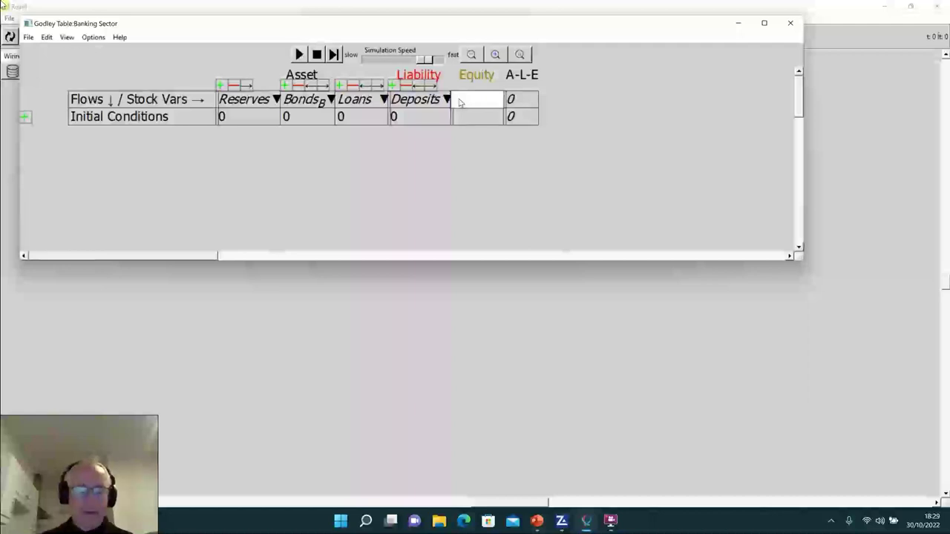
type("Equity")
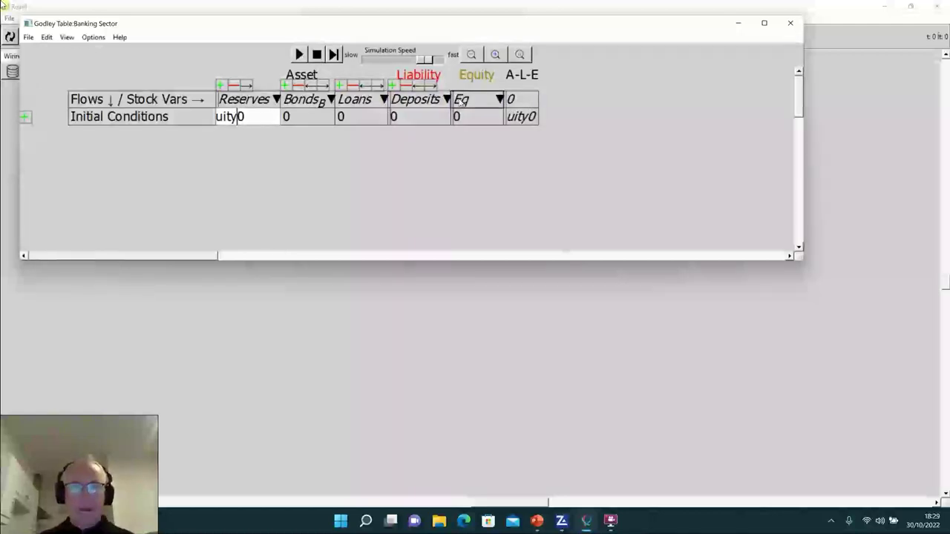
key("BackSpace")
key("BackSpace")
key("BackSpace")
key("BackSpace")
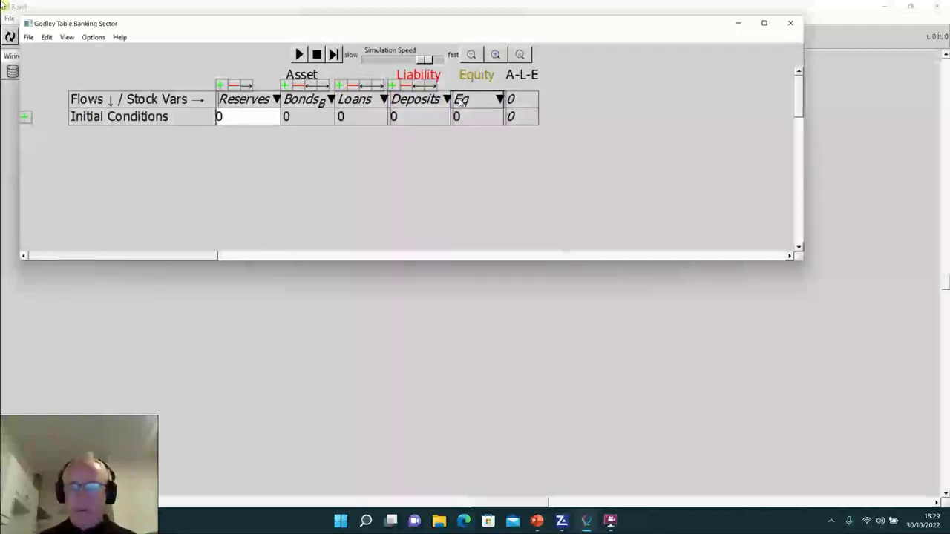
left_click(475, 101)
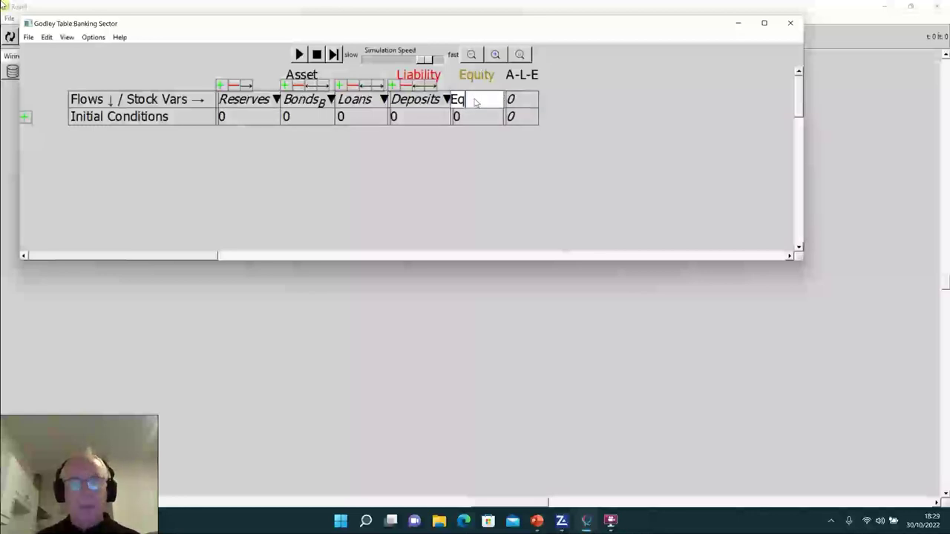
type("uity")
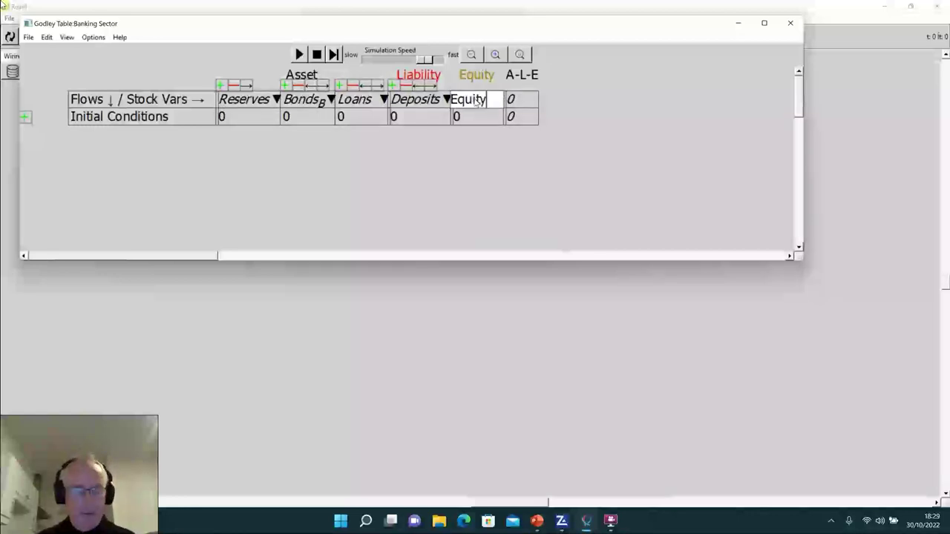
type("_B")
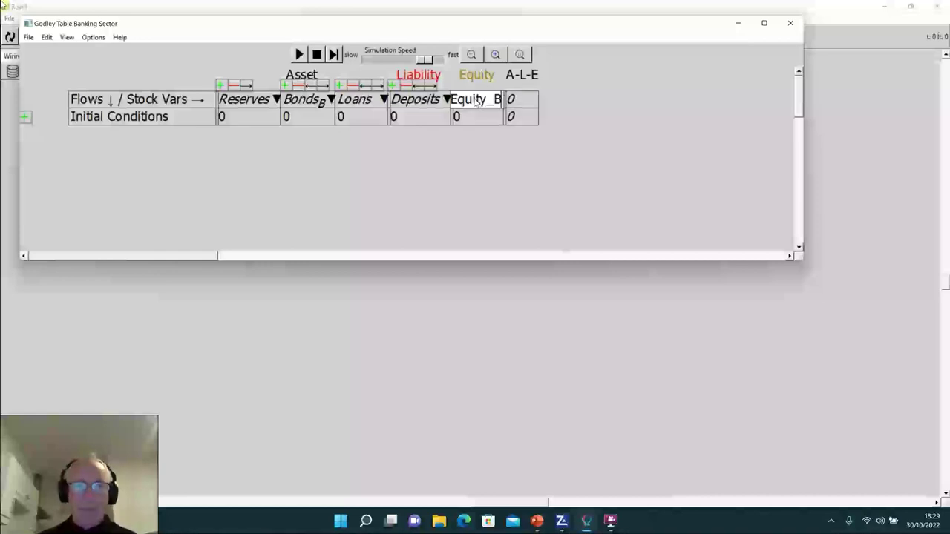
left_click(470, 184)
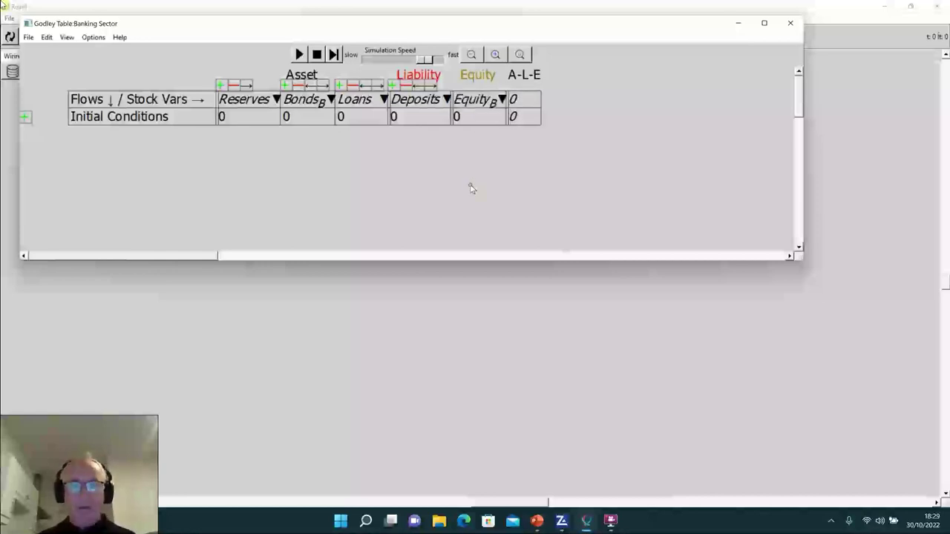
- Set the initial conditions of the assets to 100 for Reserves, 200 for bonds and 300 for Loans
left_click(234, 119)
key("BackSpace")
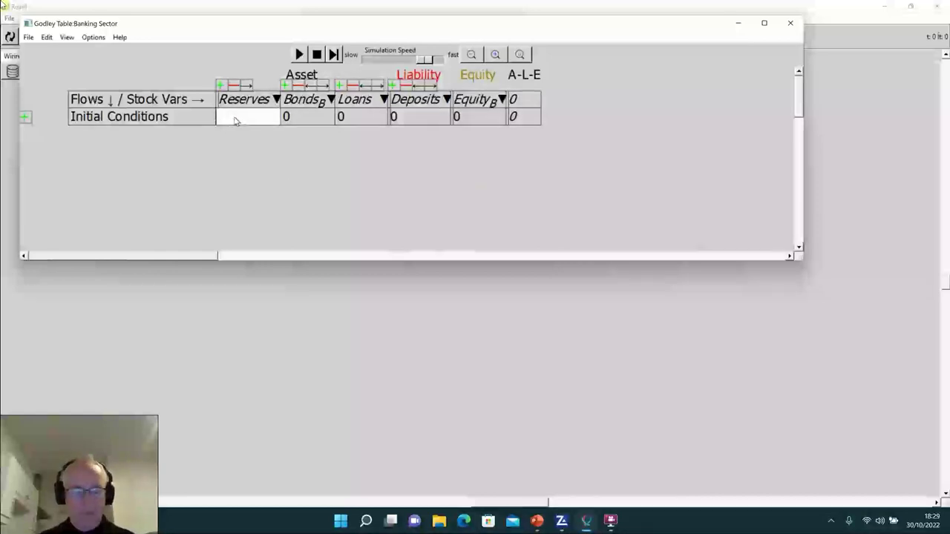
type("1")
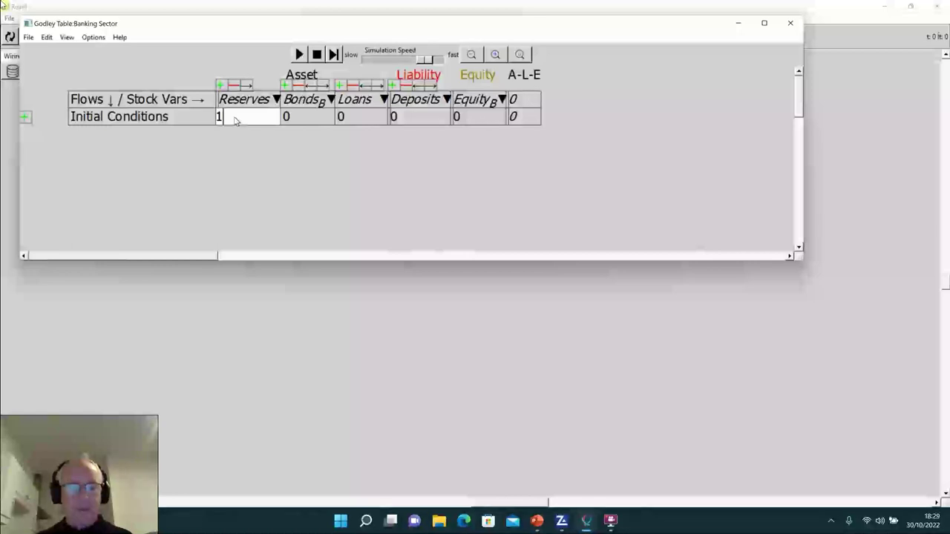
type("00")
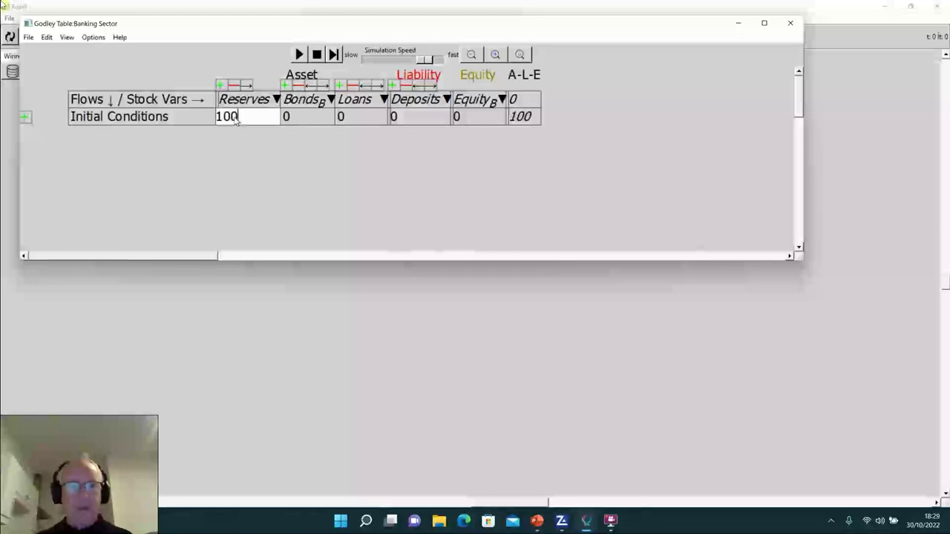
left_click(294, 119)
type("200")
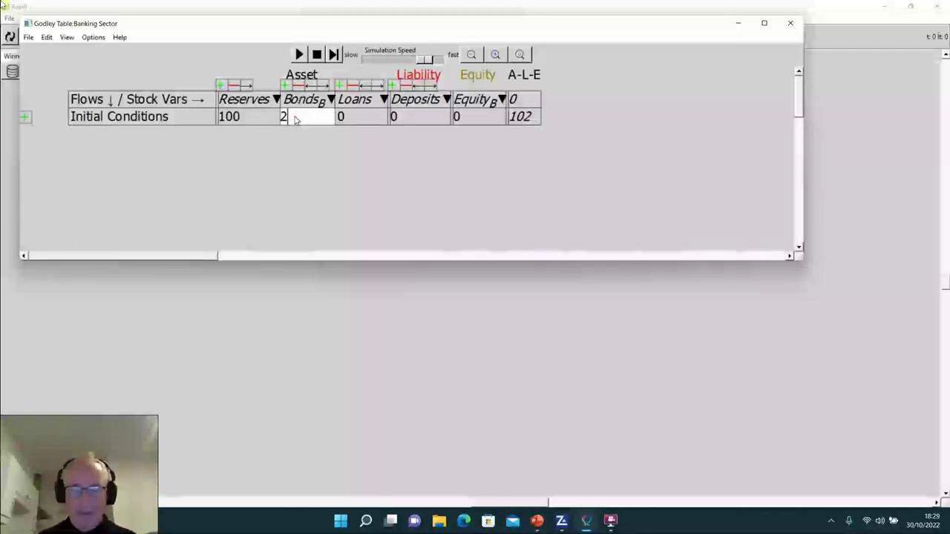
left_click(350, 117)
type("300")
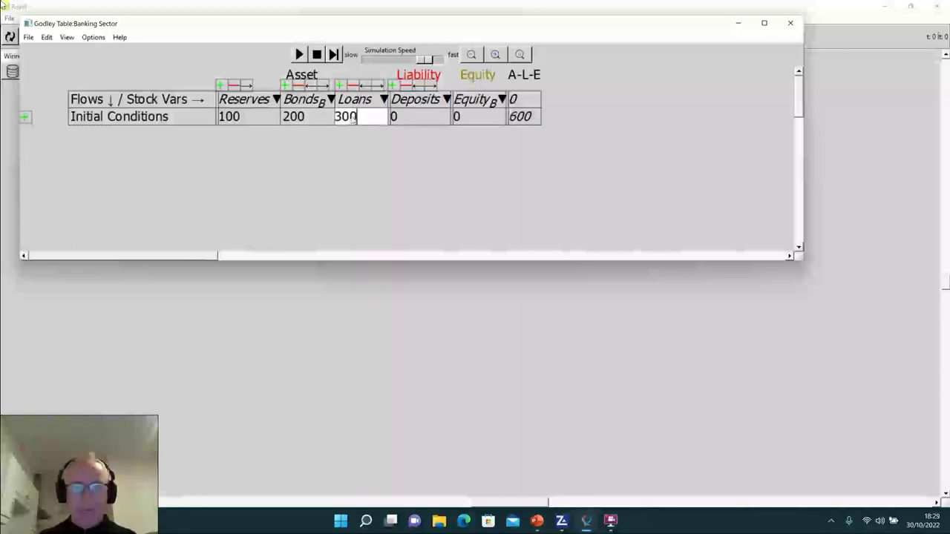
- Set the initial conditions to 500 for Deposits and 100 for the banks' equity
left_click(407, 117)
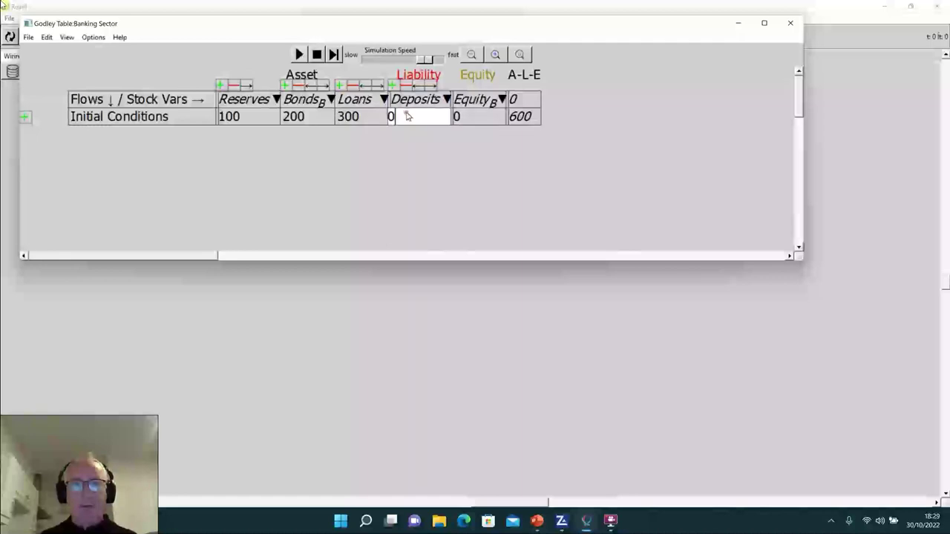
key("BackSpace")
type("500")
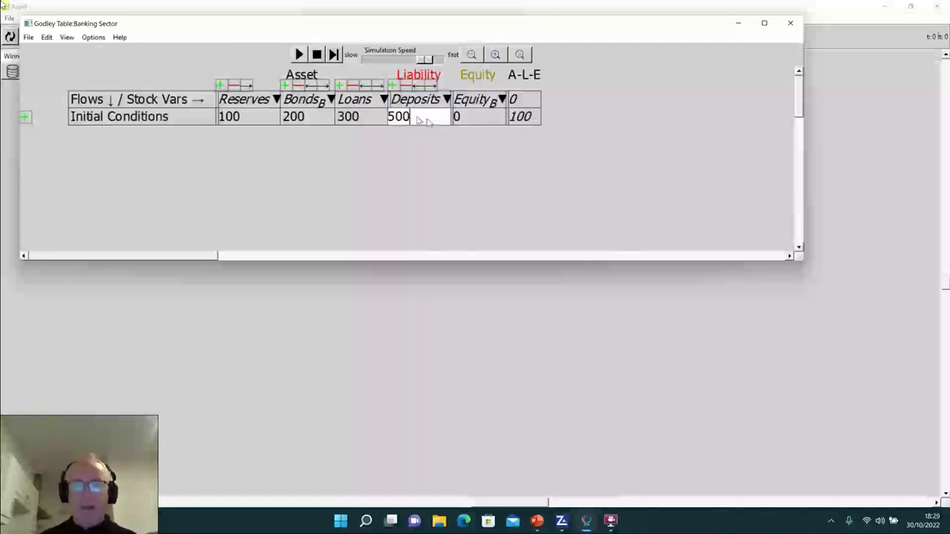
left_click(461, 120)
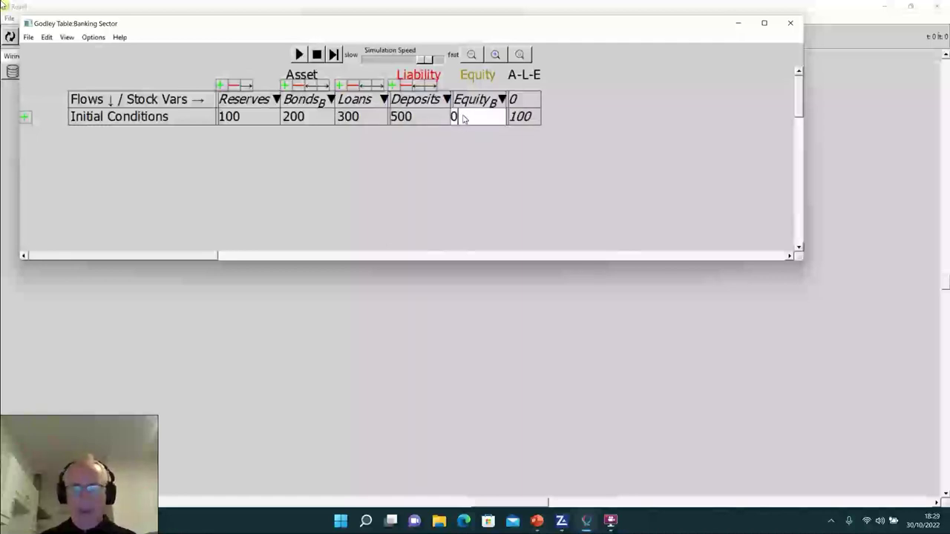
key("BackSpace")
type("100")
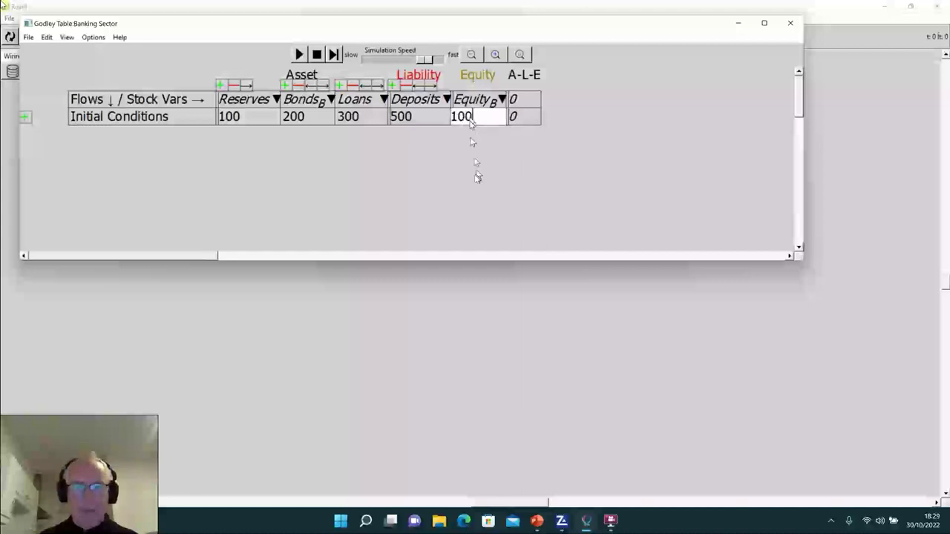
left_click(476, 178)
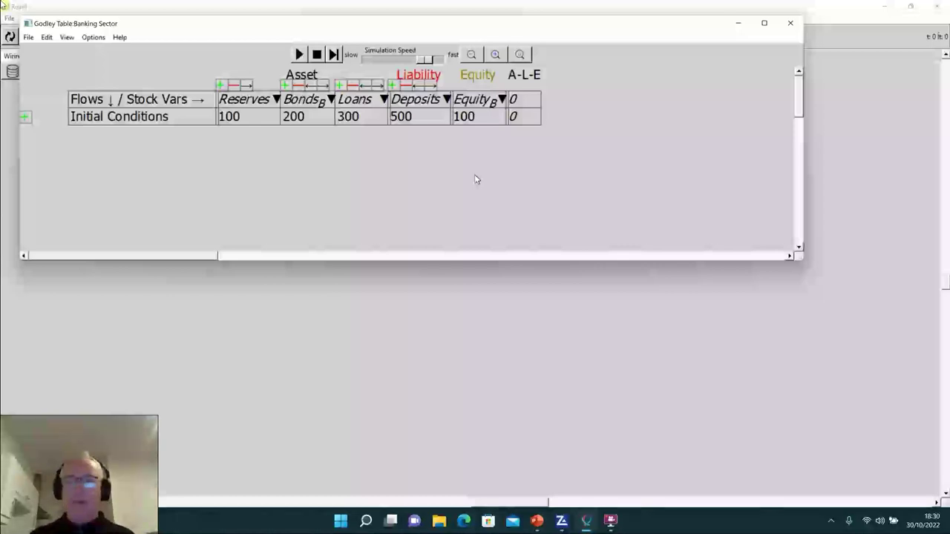
- Add a flow row below the initial conditions and label it "Bank lending"
left_click(25, 118)
left_click(105, 133)
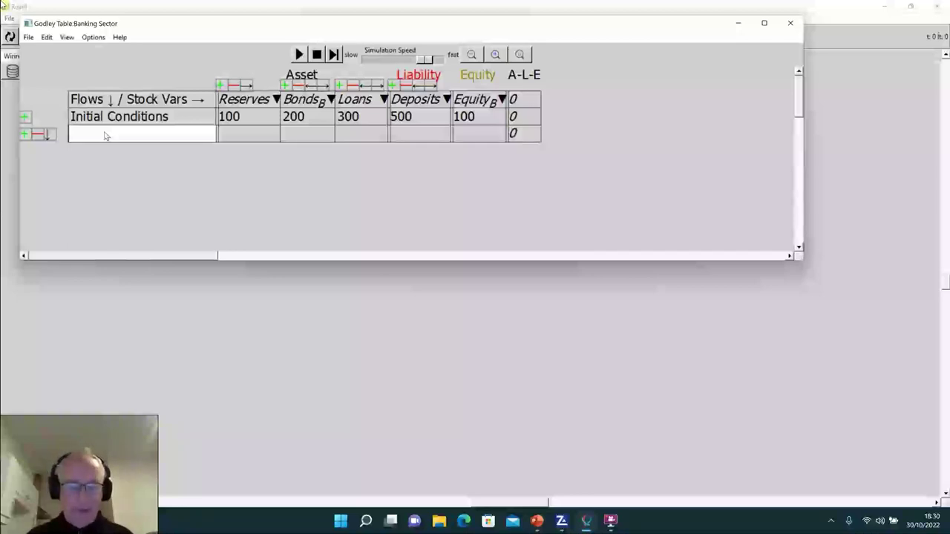
type("Ban")
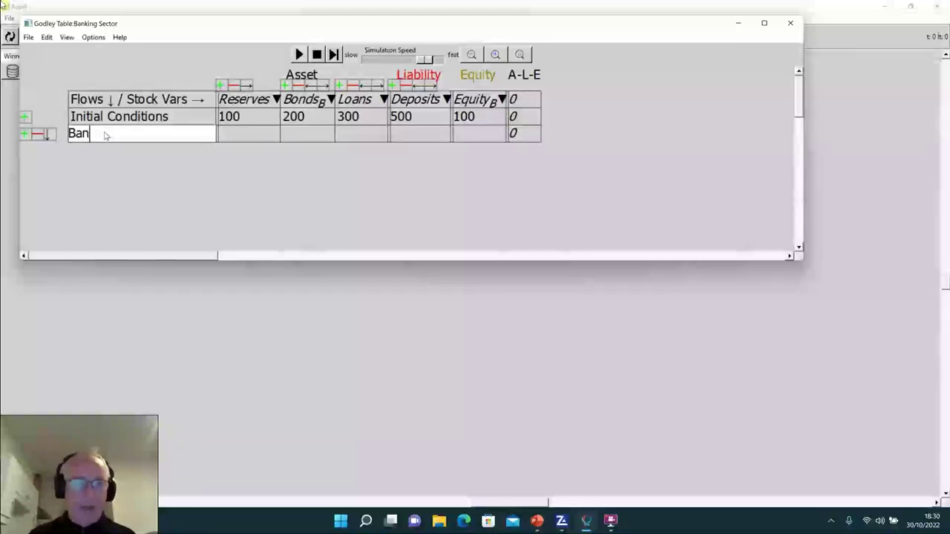
type("k lending")
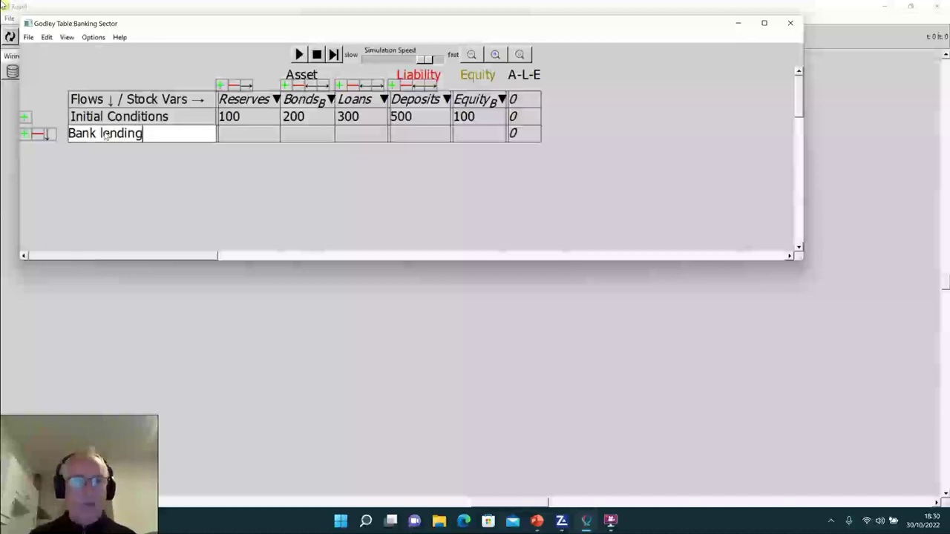
key("Return")
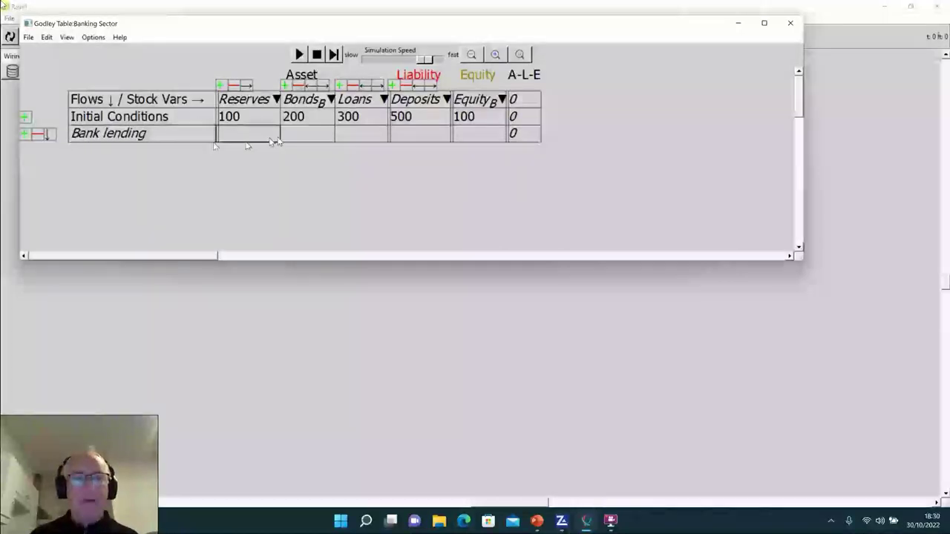
- Enter the flow "Lend" in the Deposits column of the Bank lending row
left_click(407, 136)
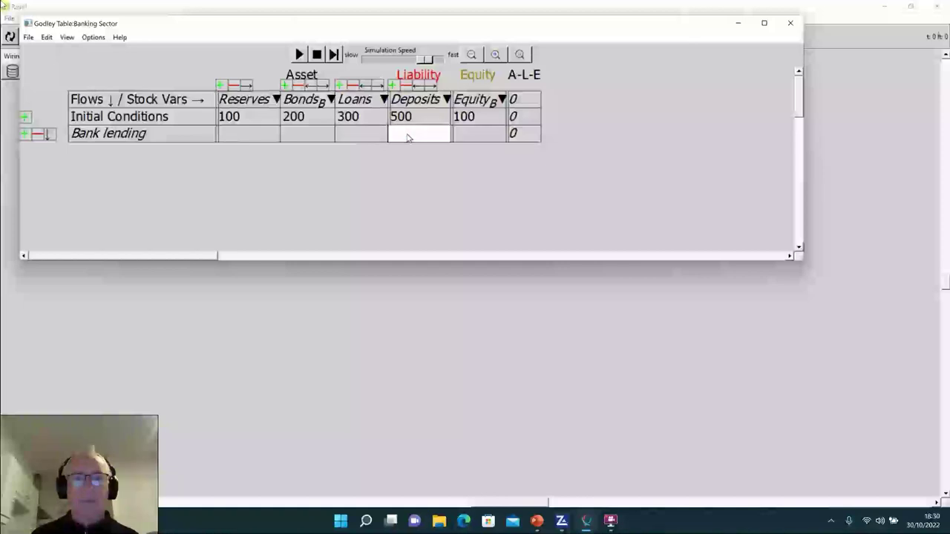
type("Lend")
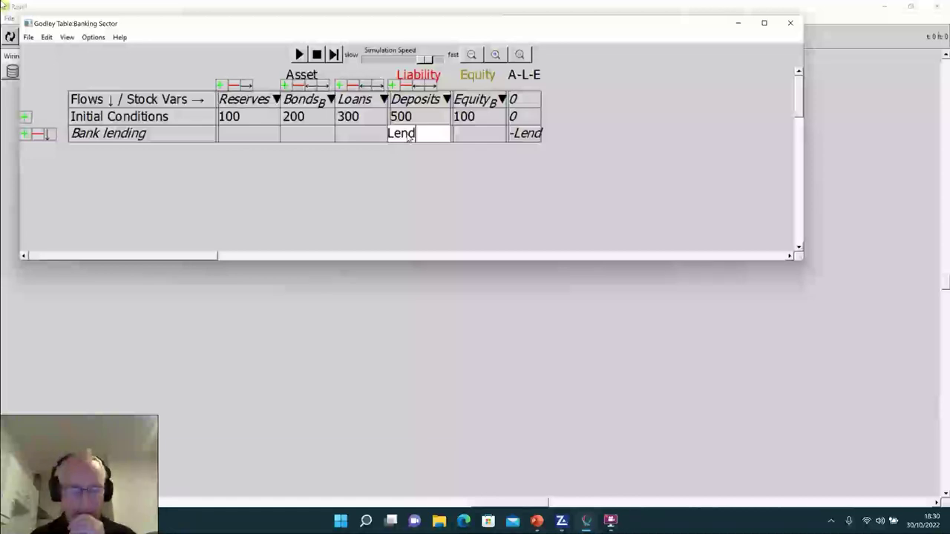
left_click(408, 169)
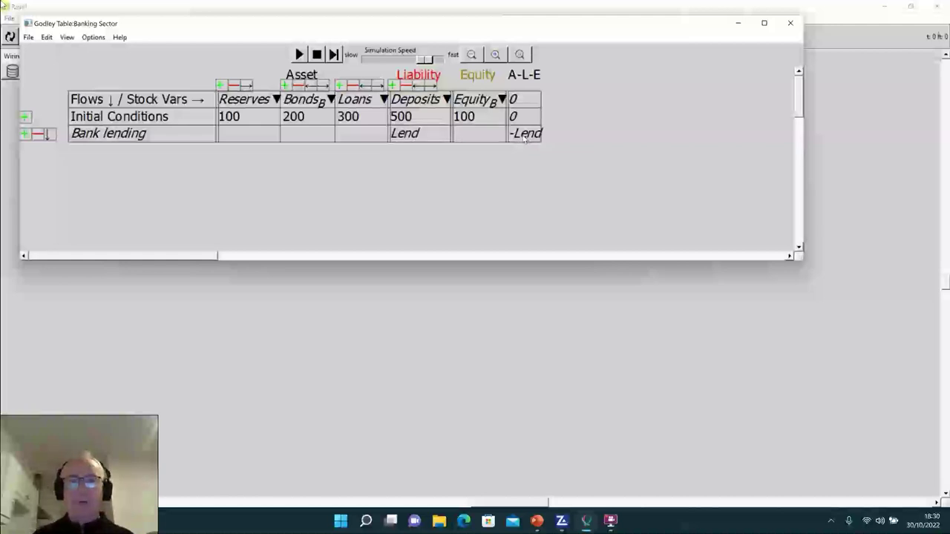
- Enter the matching flow "Lend" in the Loans column of the Bank lending row
left_click(343, 138)
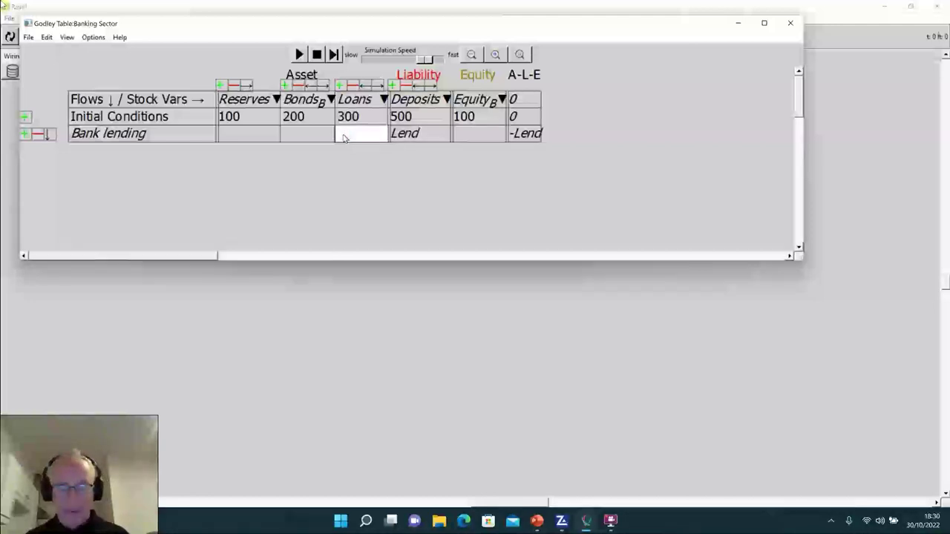
type("Lend")
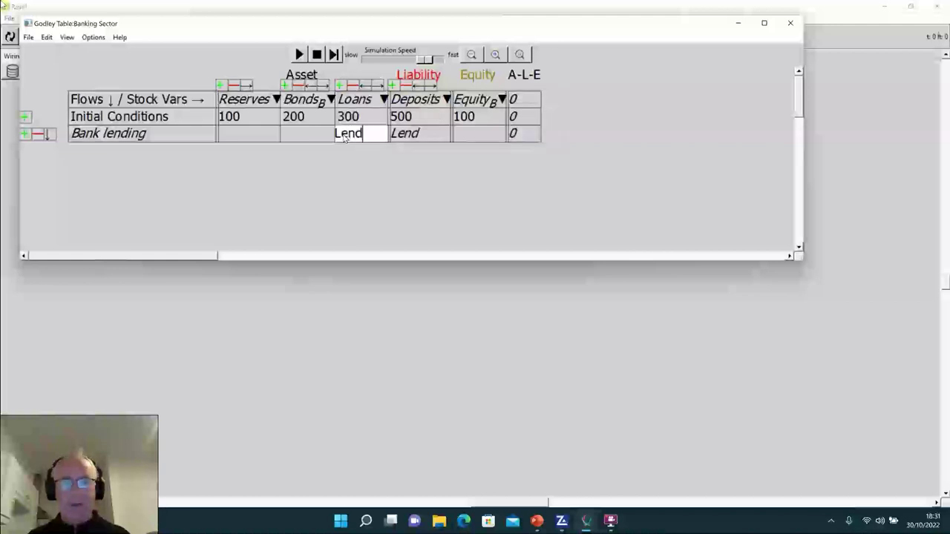
left_click(344, 166)
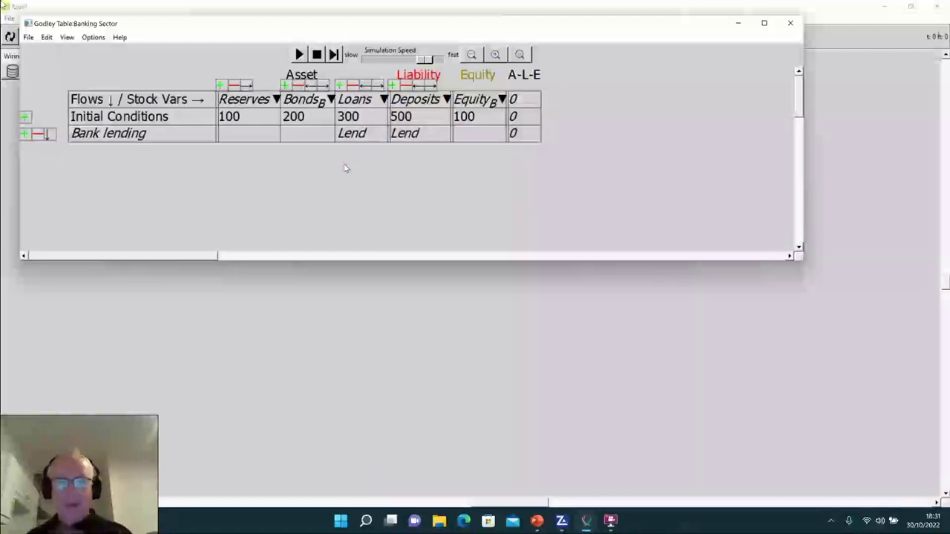
- Add a flow row below Bank lending and label it "Interest Payments"
left_click(24, 133)
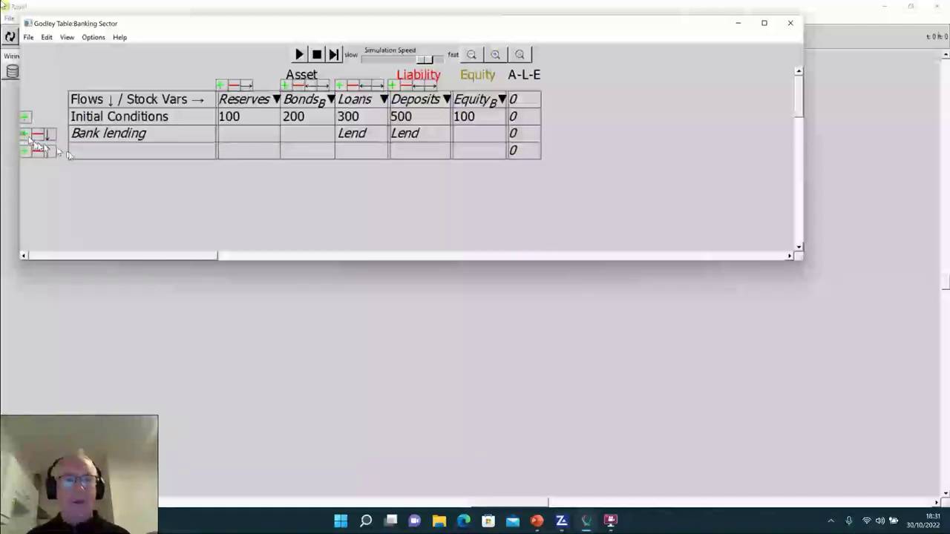
left_click(84, 151)
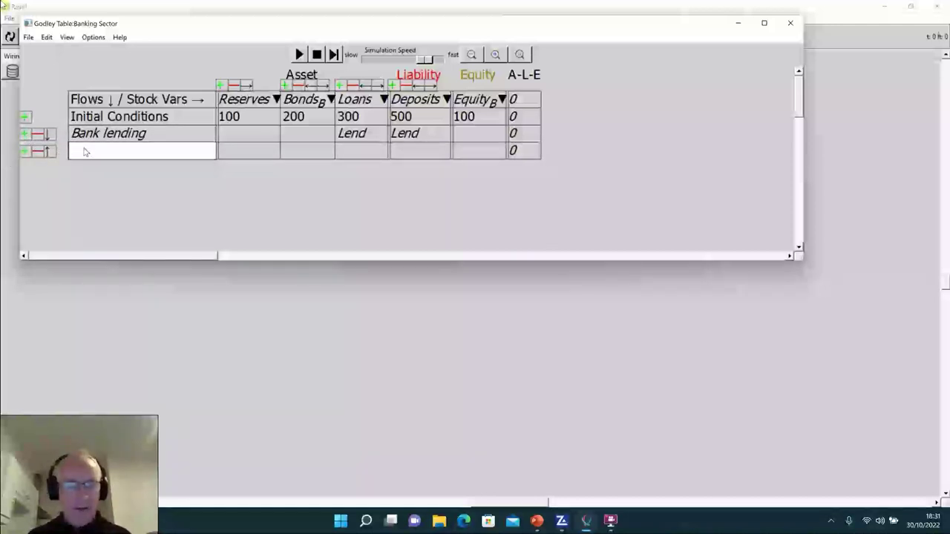
type("Interest")
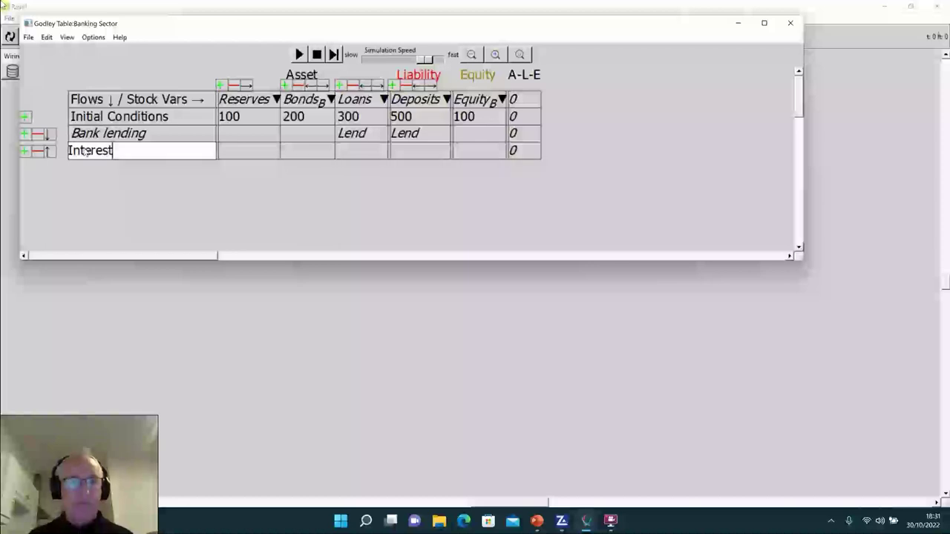
type(" Payments")
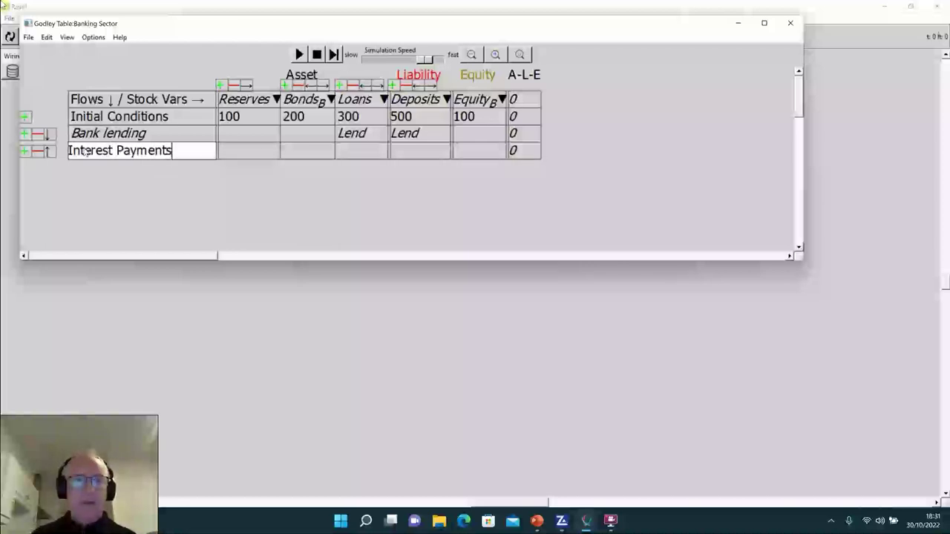
left_click(152, 201)
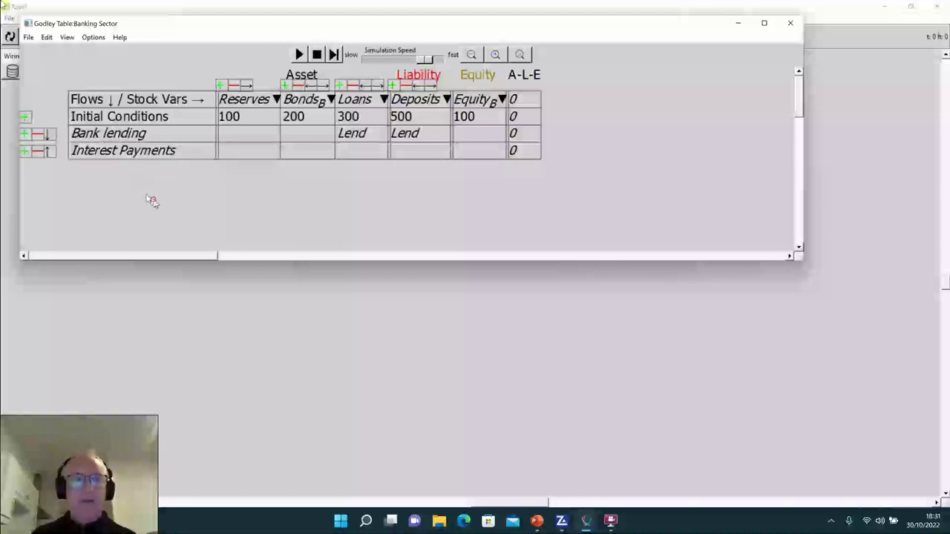
- Enter the negative flow "-Interest_L" in the Deposits column of the Interest Payments row
left_click(401, 153)
type("-")
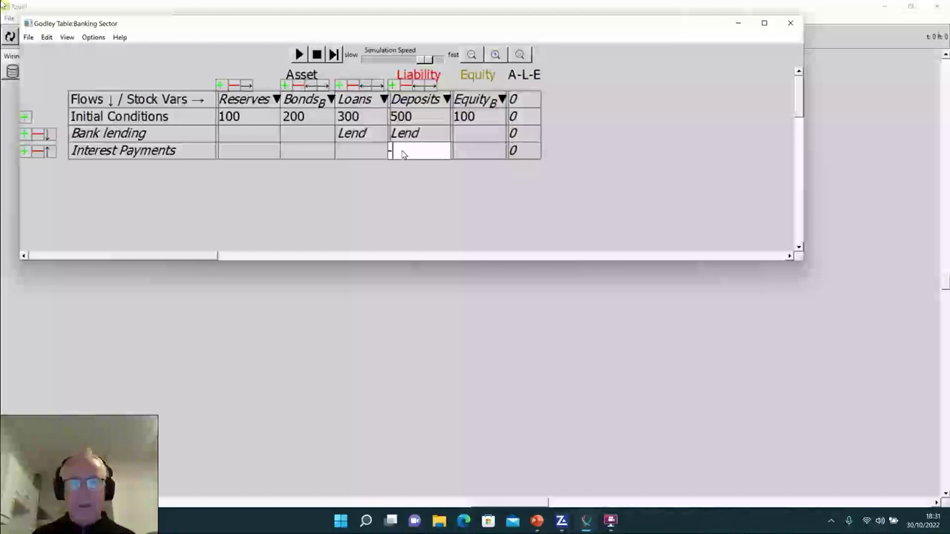
type("Intere")
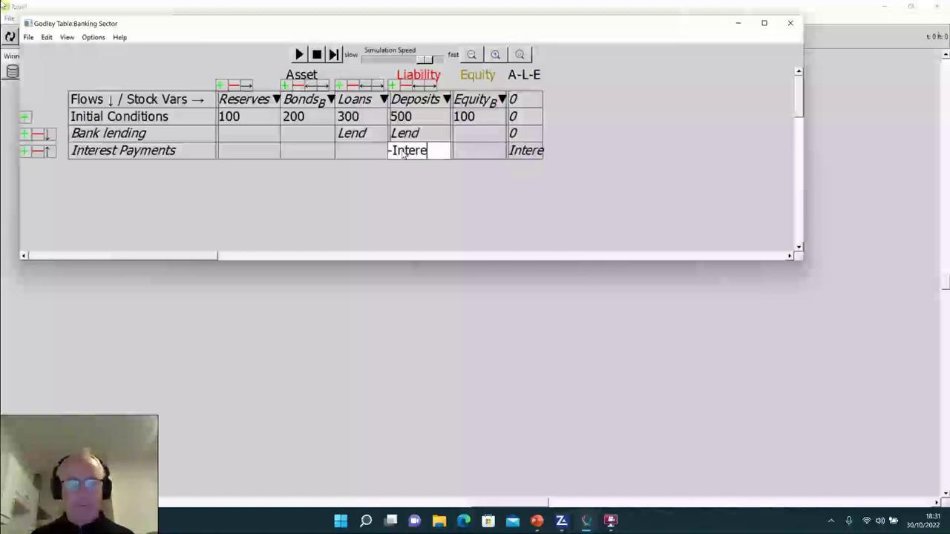
type("stL")
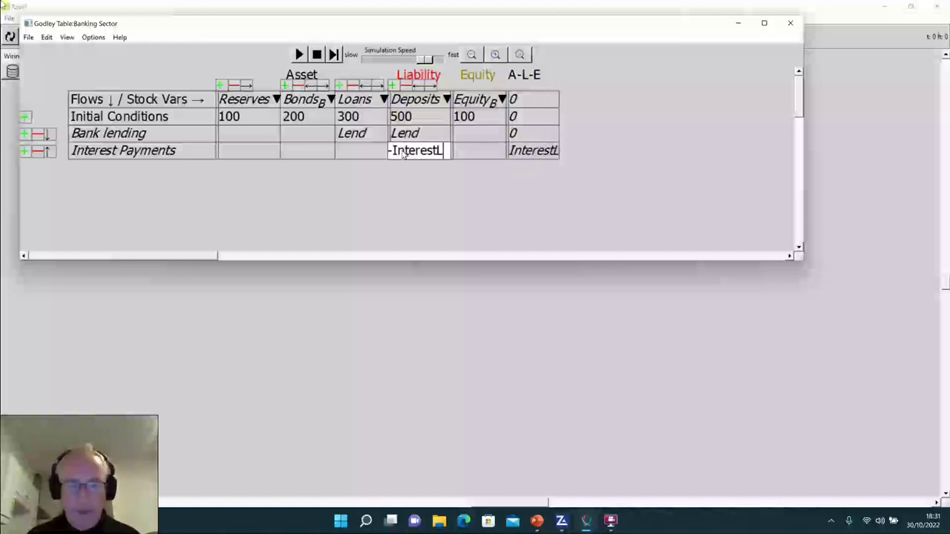
key("BackSpace")
type("_")
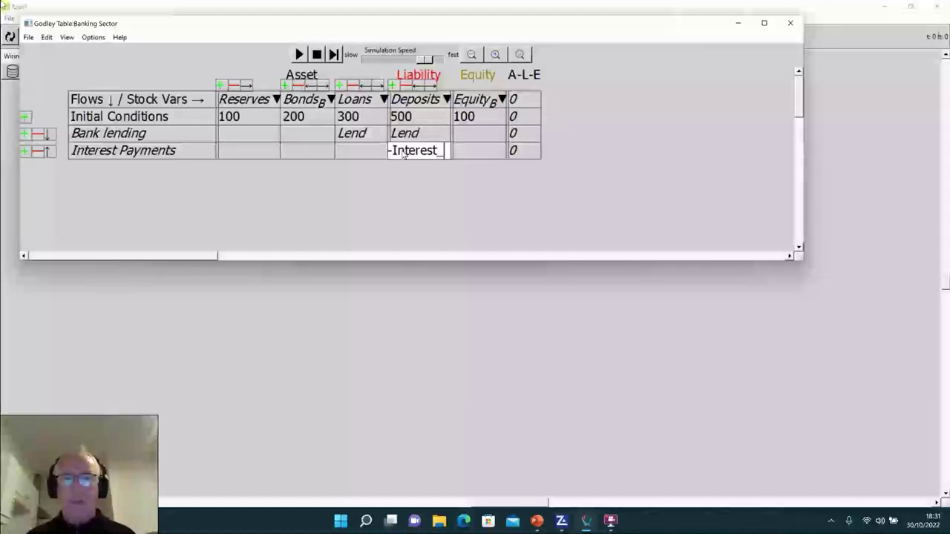
type("L")
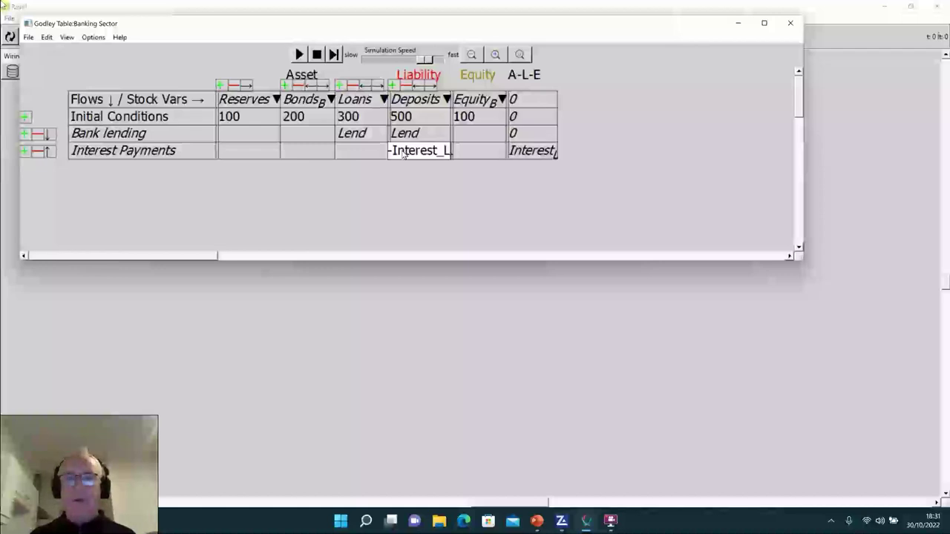
left_click(419, 167)
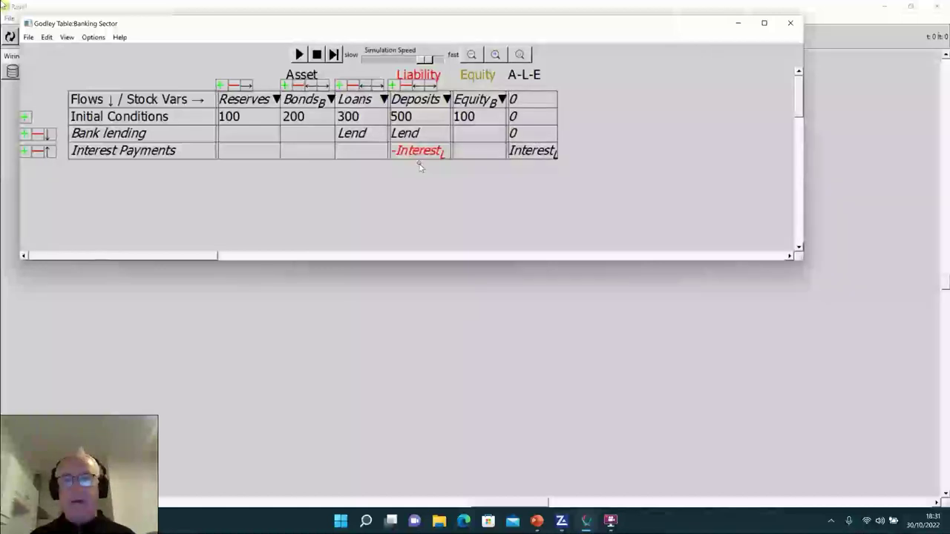
- Enter the flow "Interest_L" in the banks' equity column of the Interest Payments row
left_click(465, 156)
type("Int")
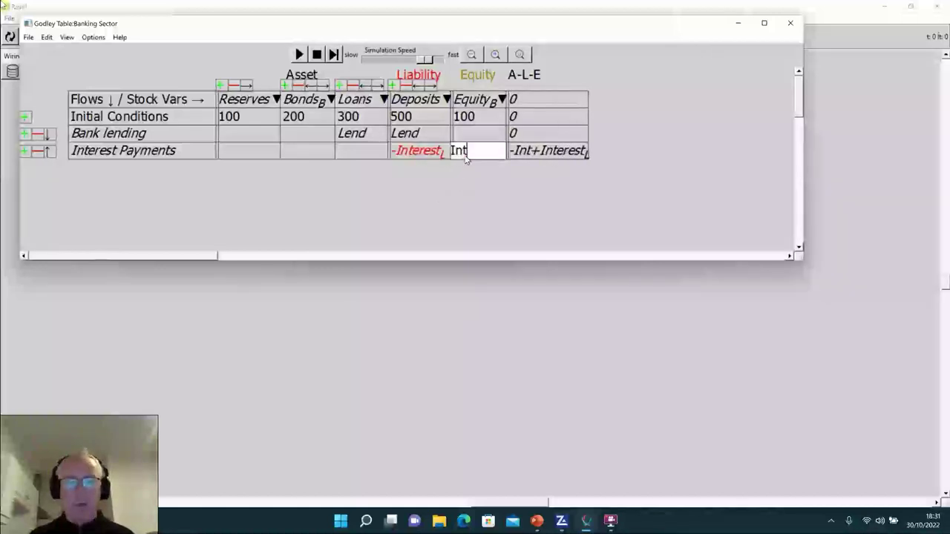
type("erest")
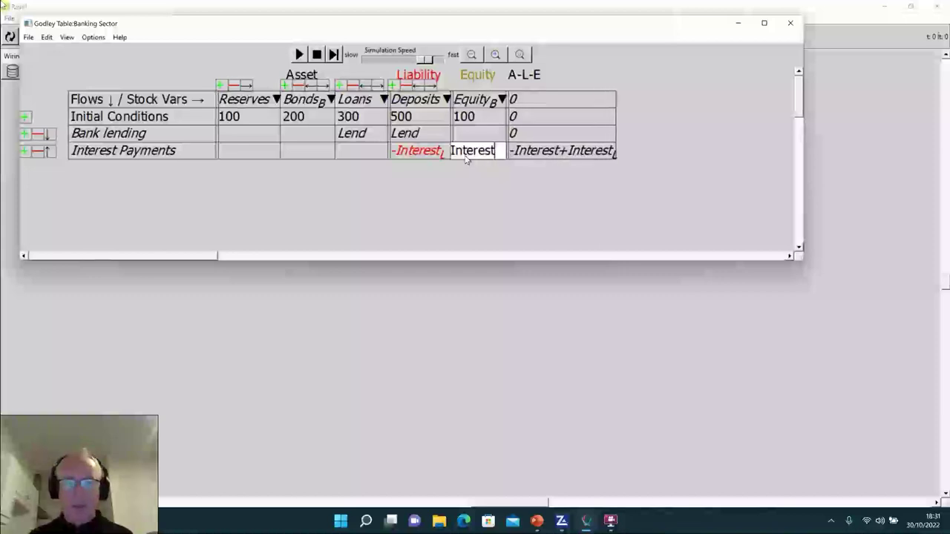
type("_L")
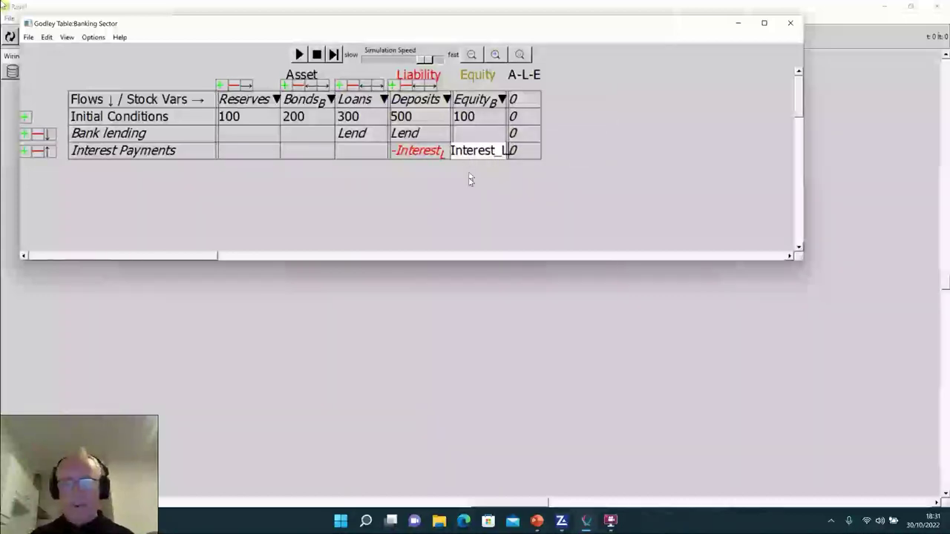
left_click(471, 180)
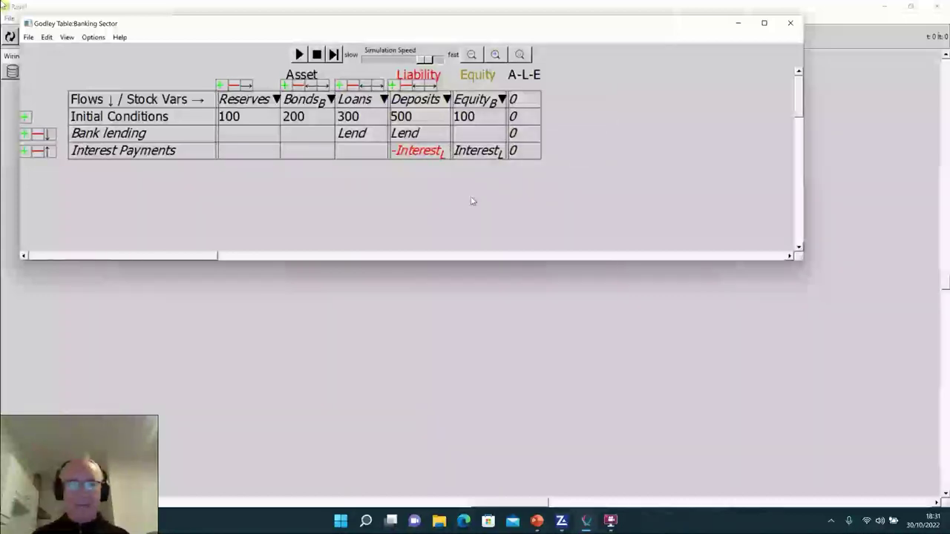
- Add a flow row below Interest Payments and label it "Debt repayment"
left_click(24, 151)
left_click(86, 173)
type("Debt repa")
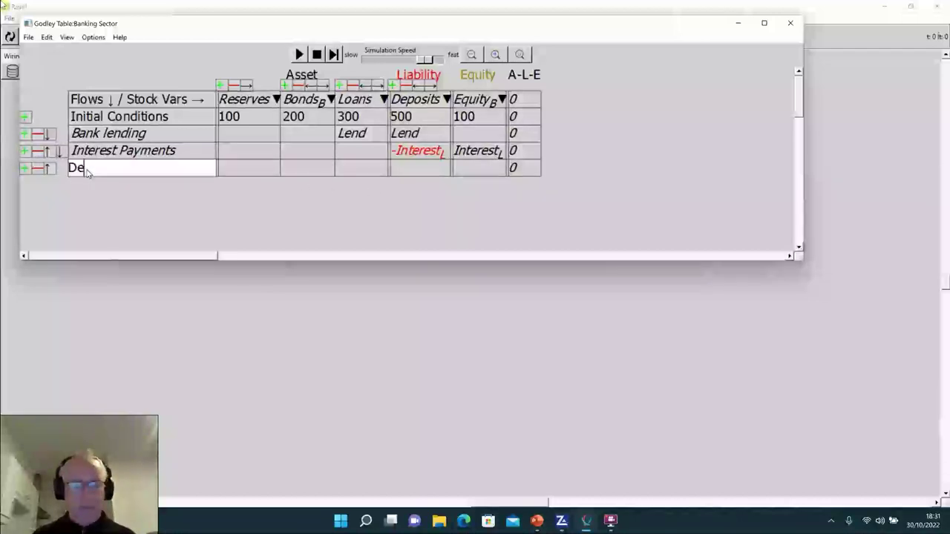
type("nt")
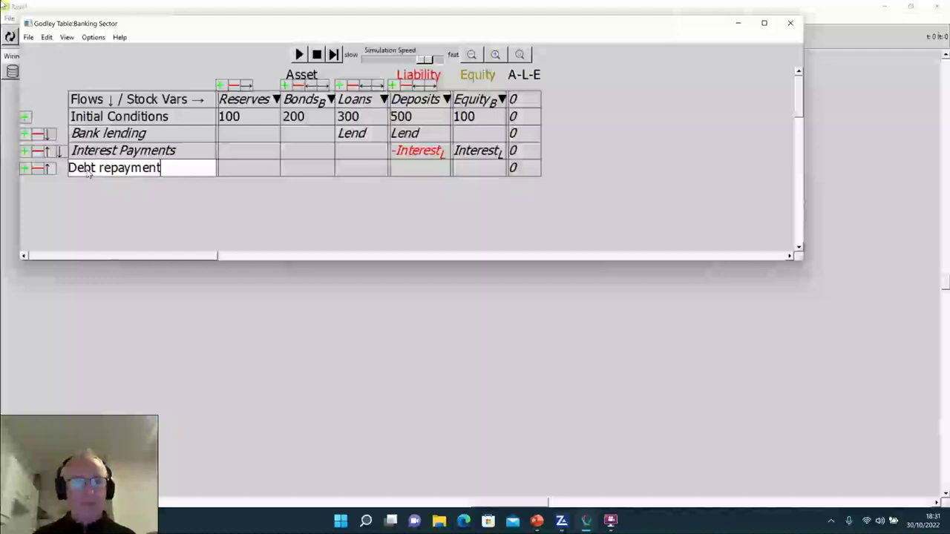
- Enter the negative flow "-Repay" in the Deposits column of the Debt repayment row
left_click(422, 170)
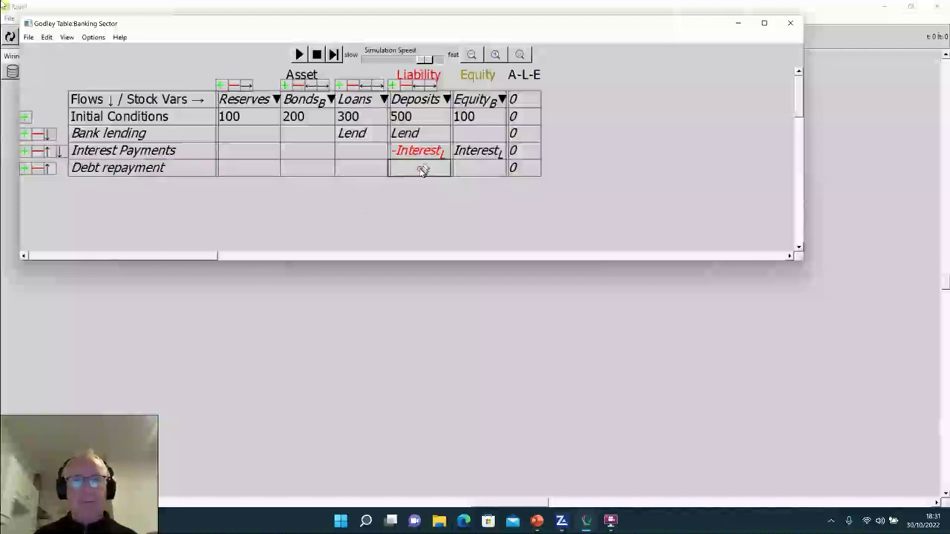
left_click(420, 172)
type("-")
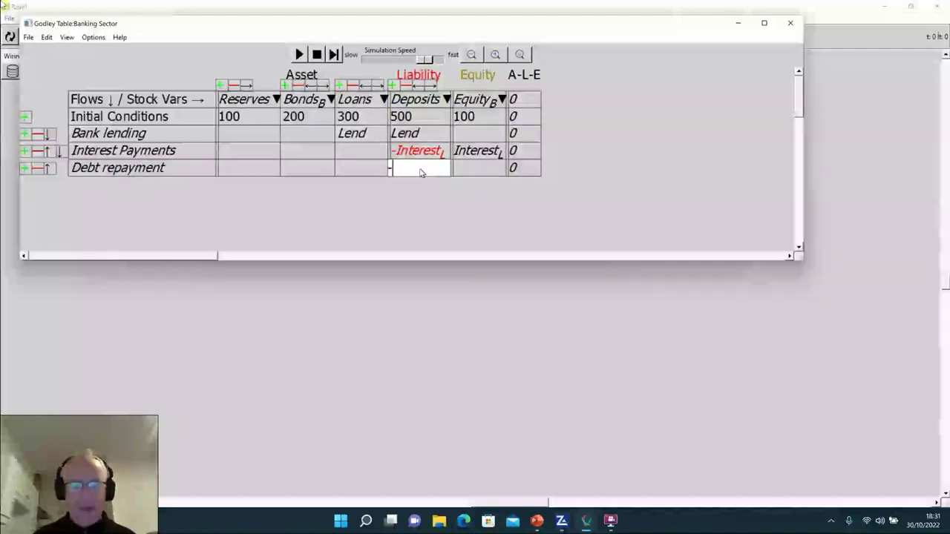
type("Repayment")
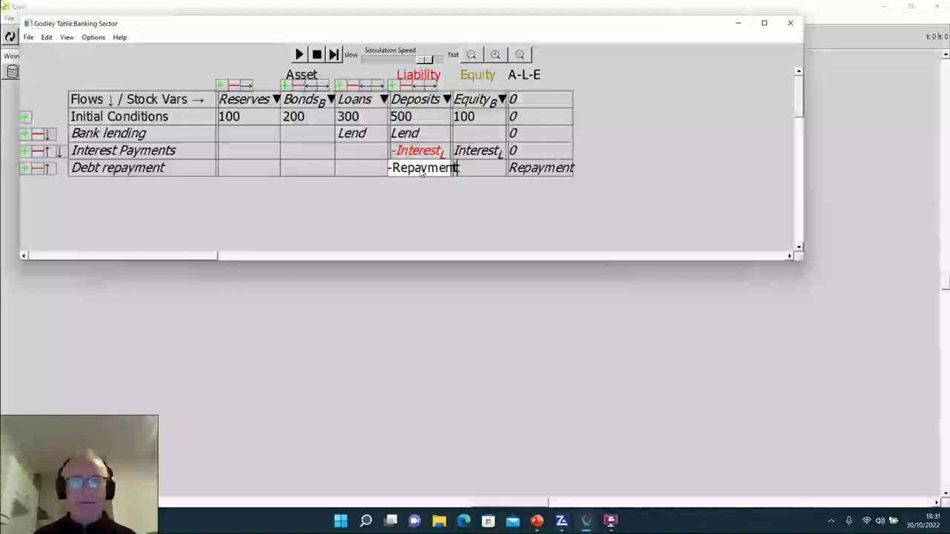
key("BackSpace")
key("BackSpace")
key("BackSpace")
key("BackSpace")
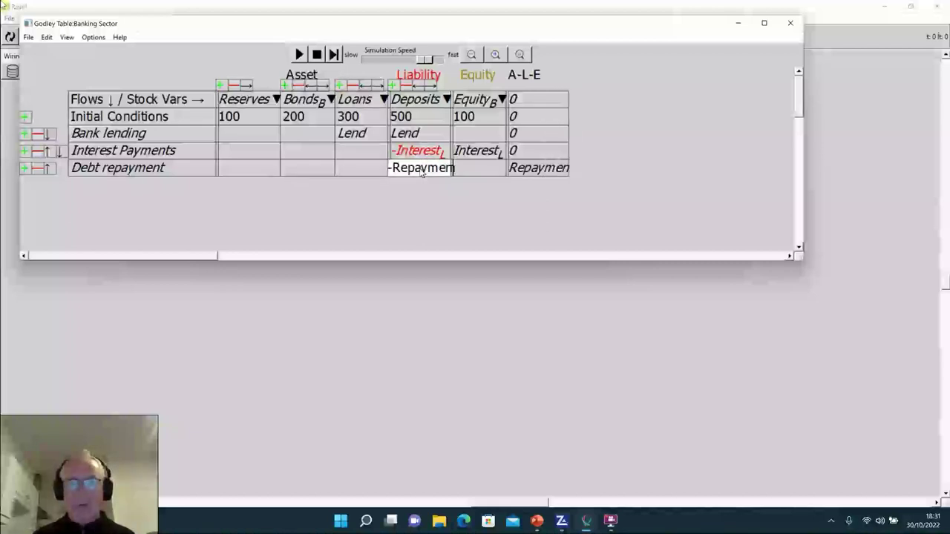
left_click(414, 192)
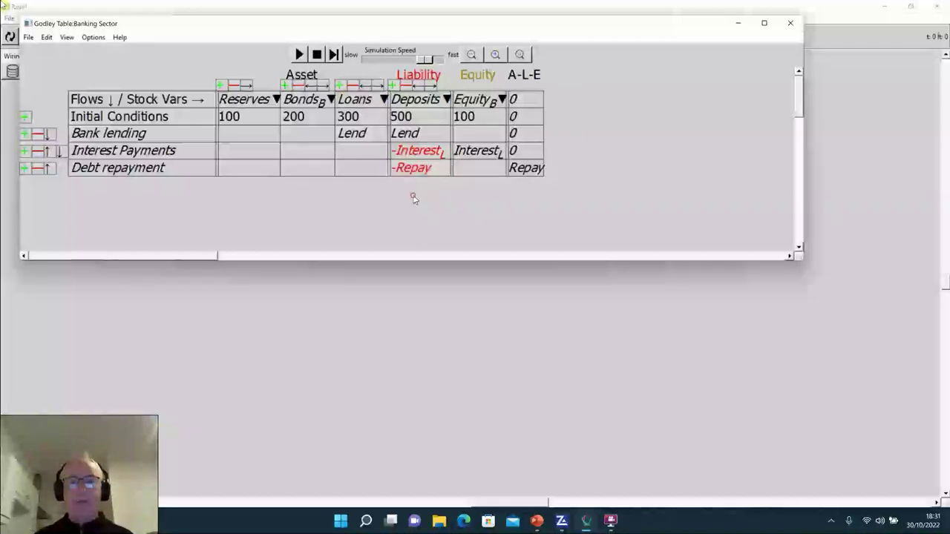
- Enter the matching negative flow "-Repay" in the Loans column of the Debt repayment row
left_click(349, 170)
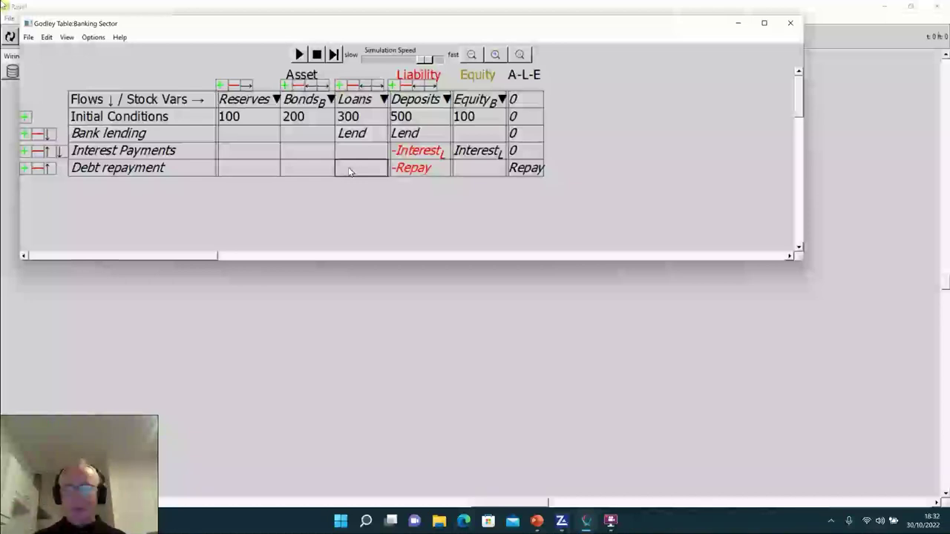
left_click(349, 170)
type("-Rep")
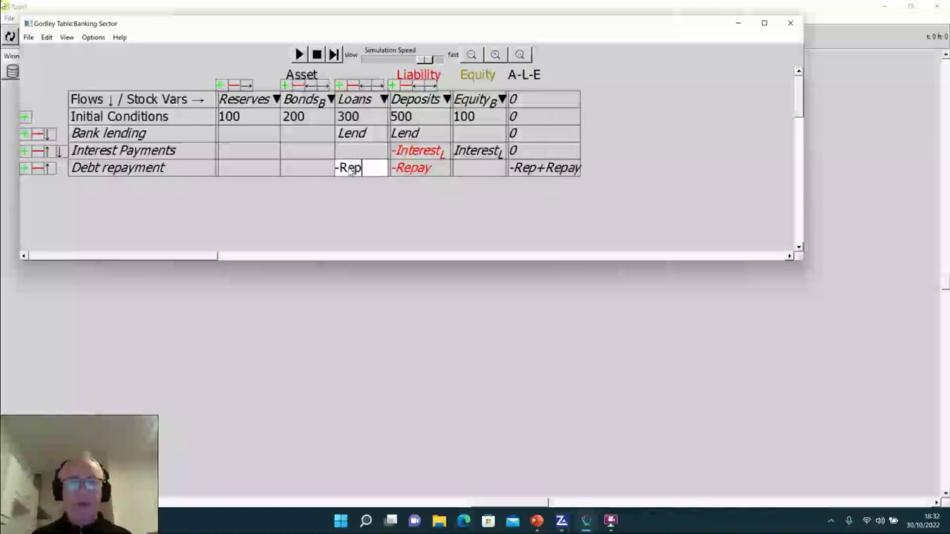
type("ay")
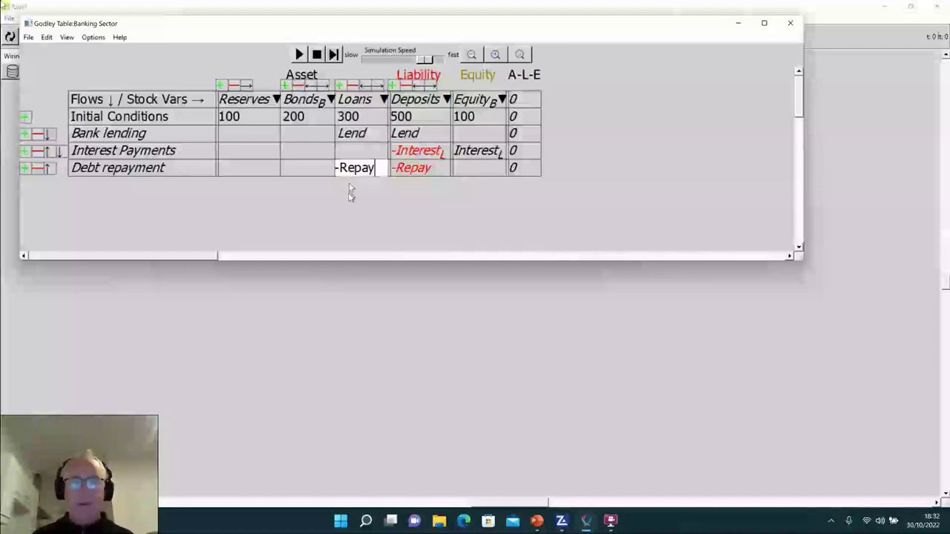
left_click(349, 185)
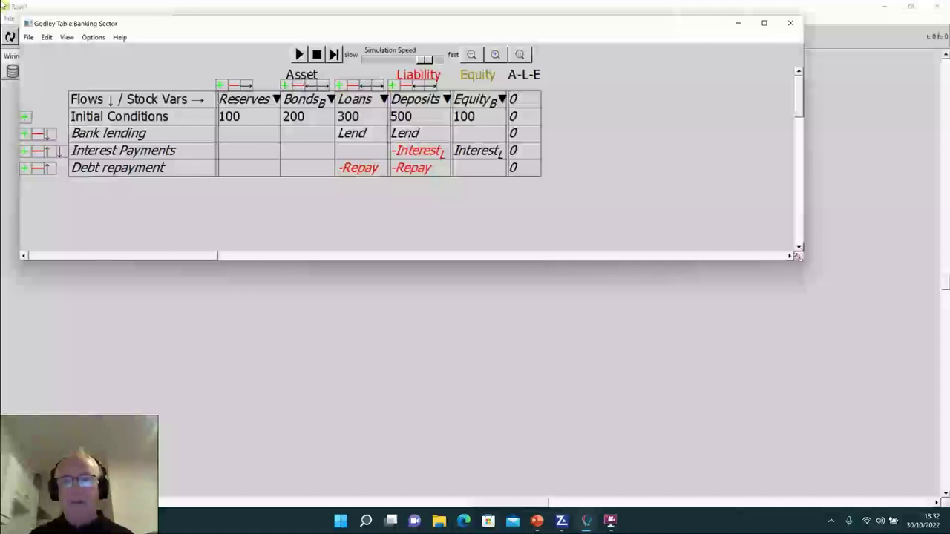
- Enlarge the Godley table window and add a flow row labelled "Government Spending" below Debt repayment
left_click_drag(796, 258, 830, 329)
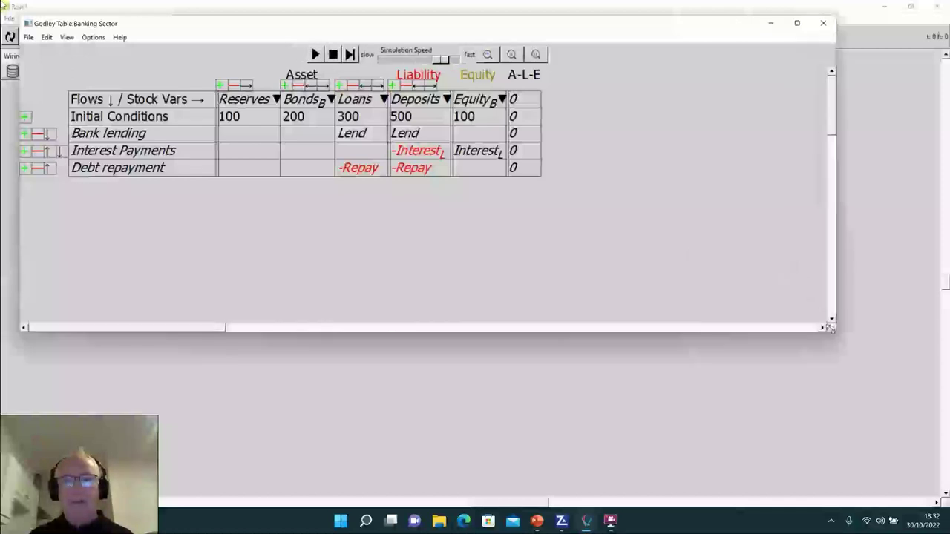
left_click(24, 168)
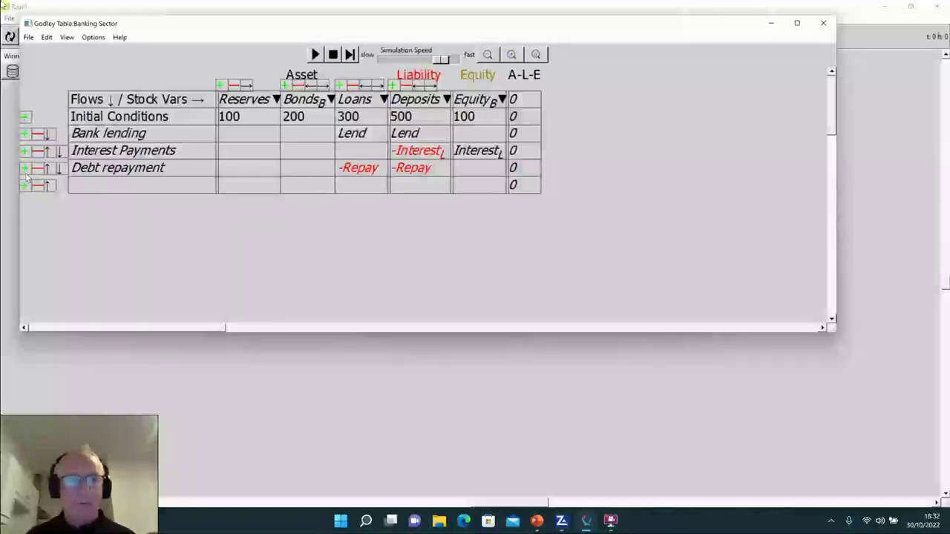
left_click(74, 187)
type("G")
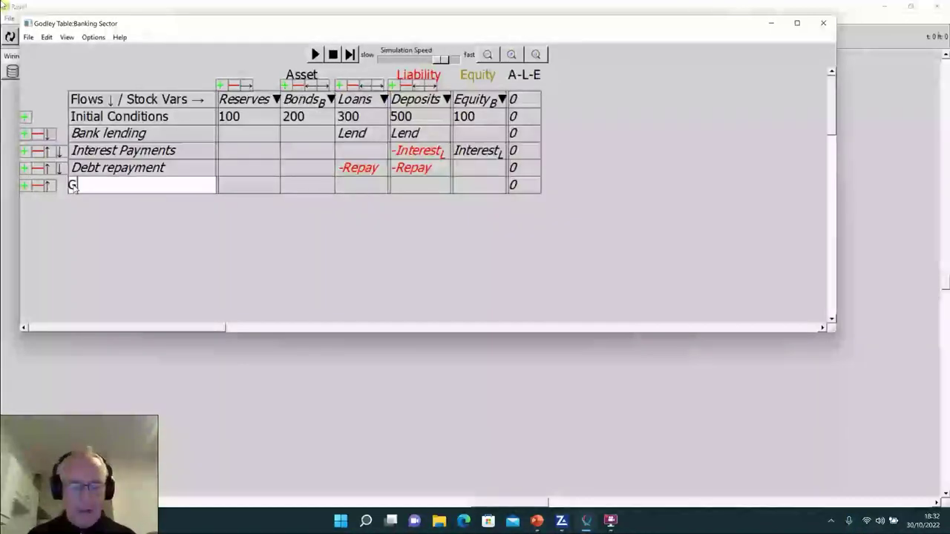
type("overnment Spending")
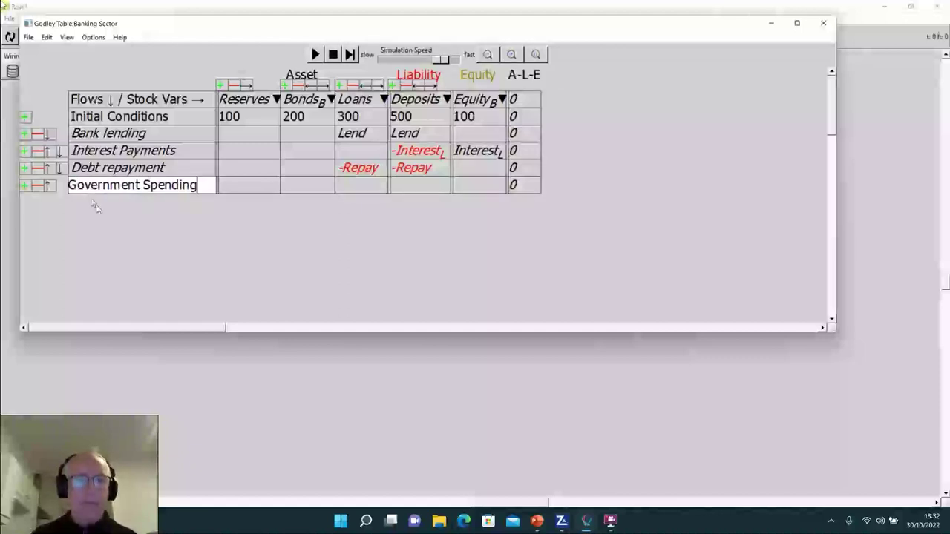
key("Return")
- Enter the flow "Spend_G" in the Deposits column of the Government Spending row
left_click(410, 187)
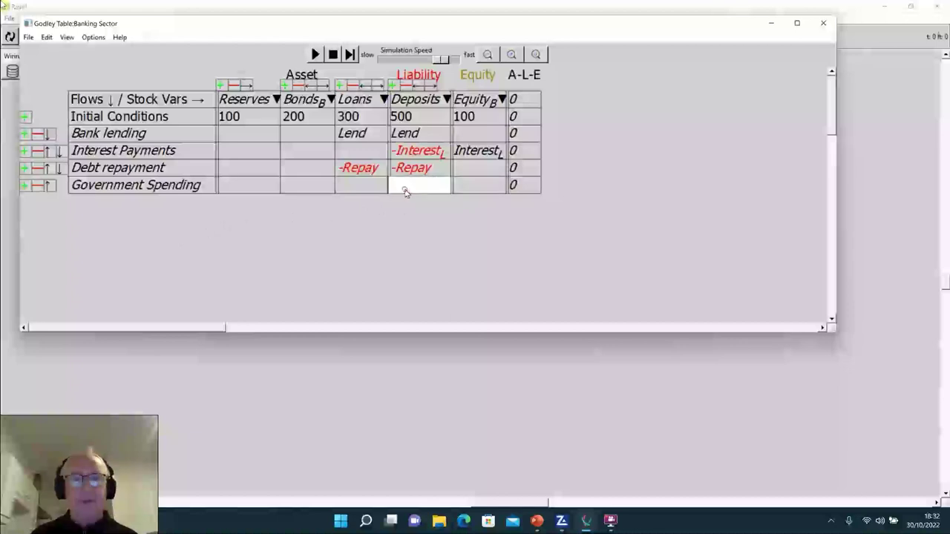
type("Spend")
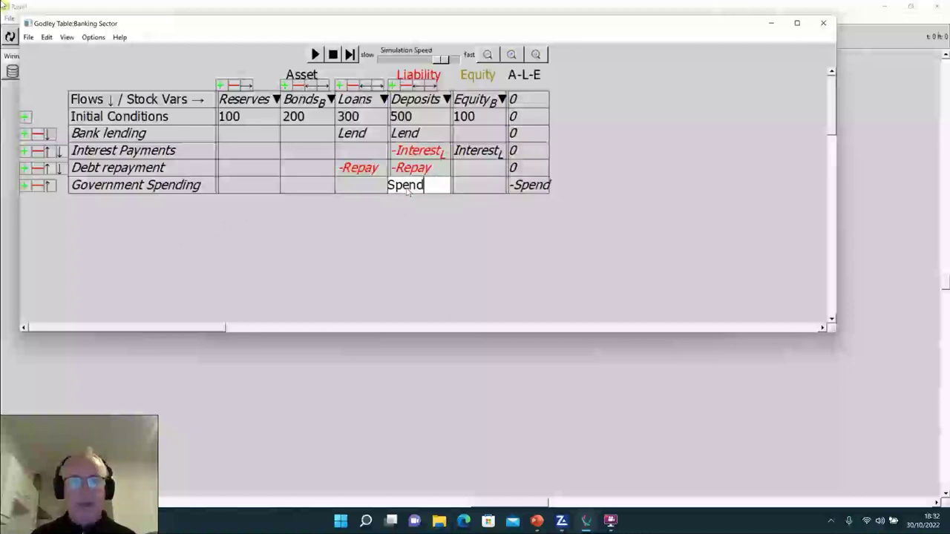
type("_G")
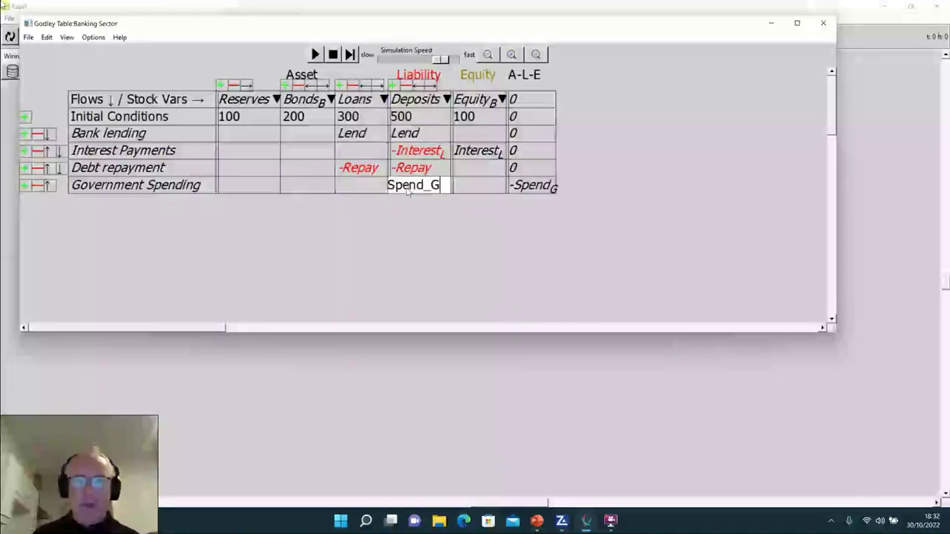
left_click(413, 235)
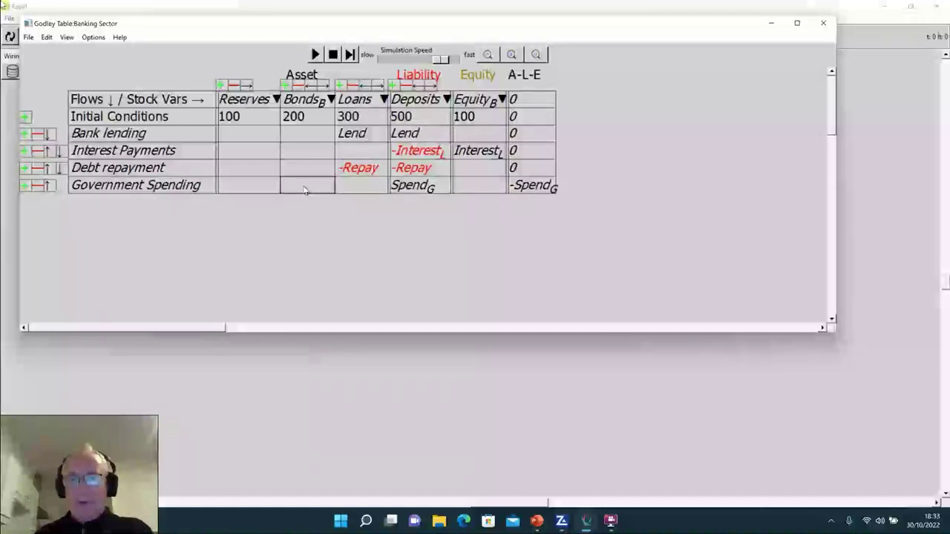
- Enter the matching flow "Spend_G" in the Reserves column of the Government Spending row
left_click(240, 188)
type("Se")
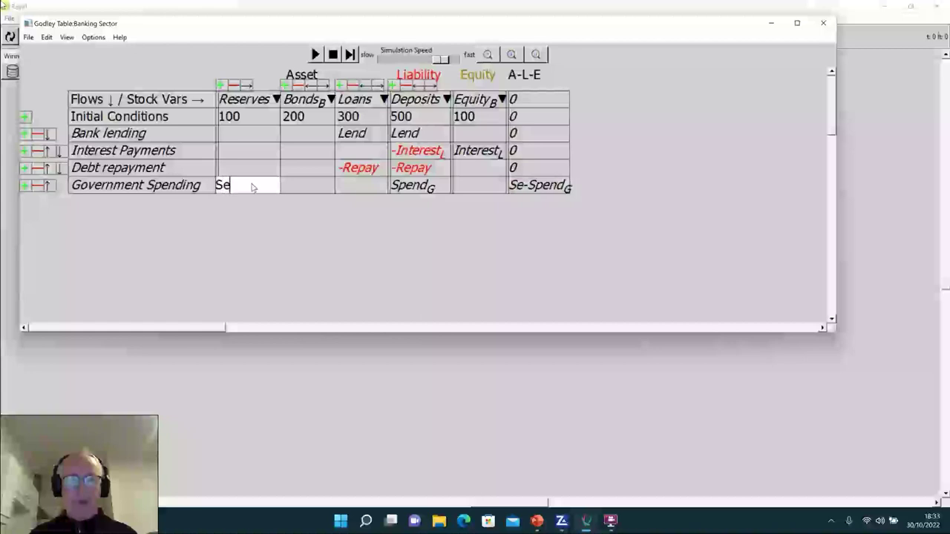
key("BackSpace")
type("pend")
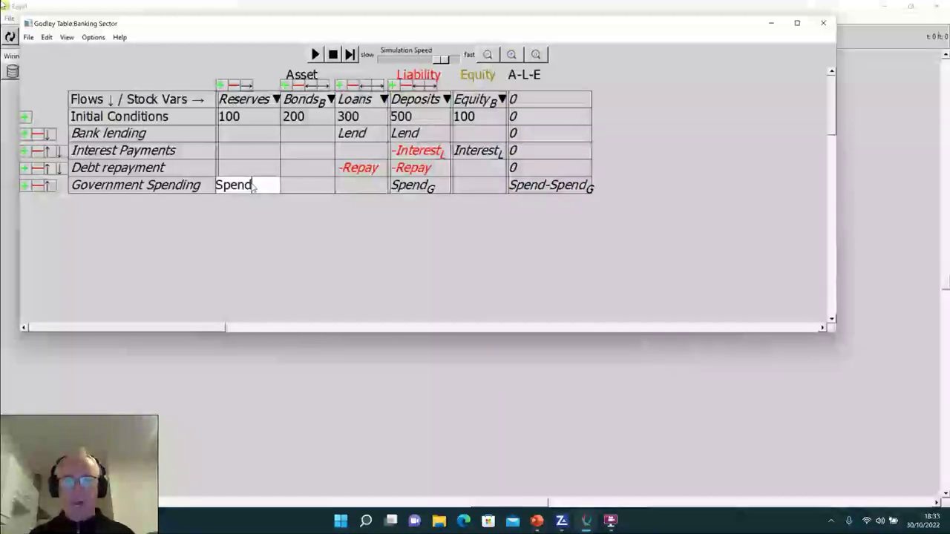
scroll(253, 187, "down", 2)
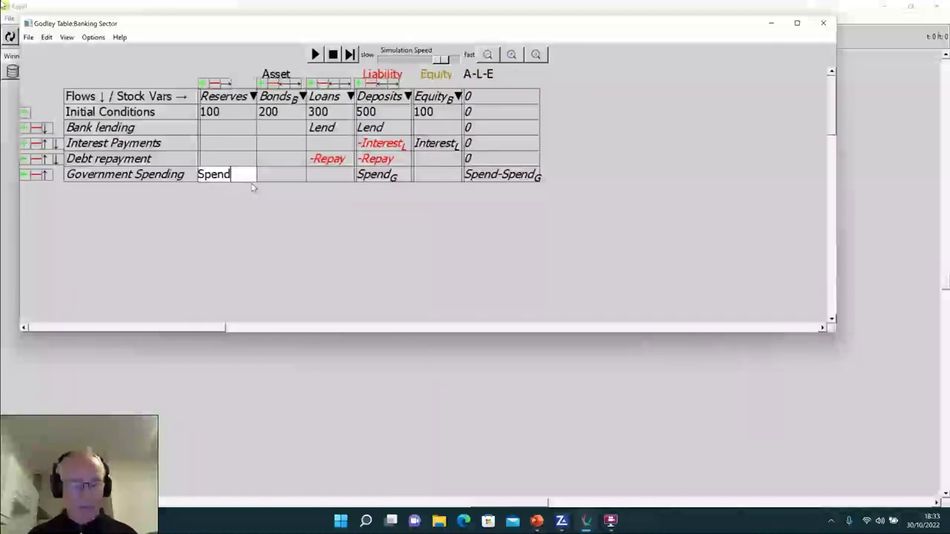
type("_G")
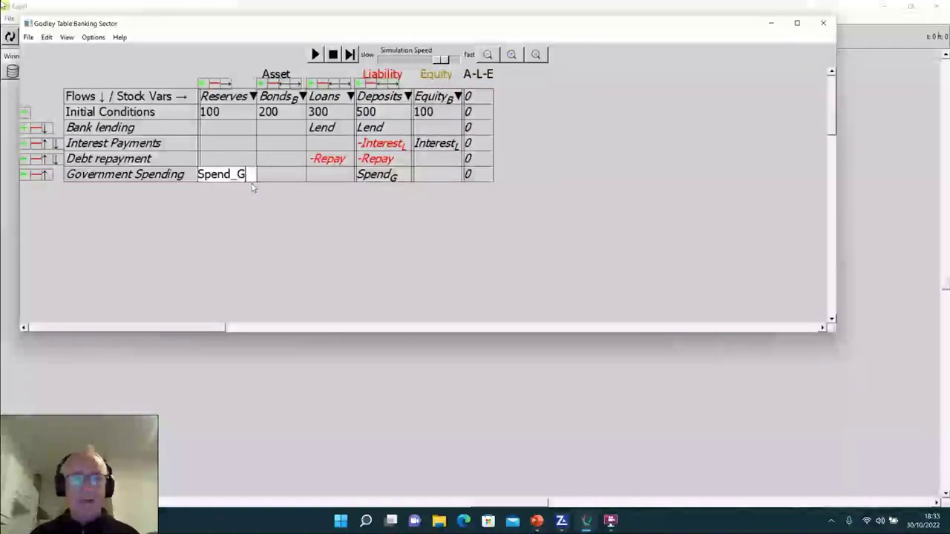
left_click(246, 246)
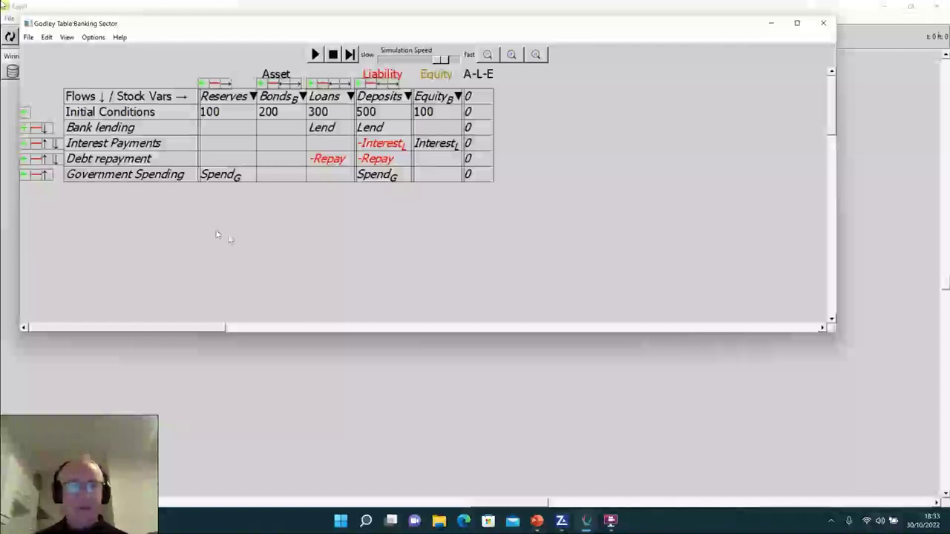
- Add a flow row below Government Spending and label it "Taxation"
left_click(25, 176)
left_click(75, 195)
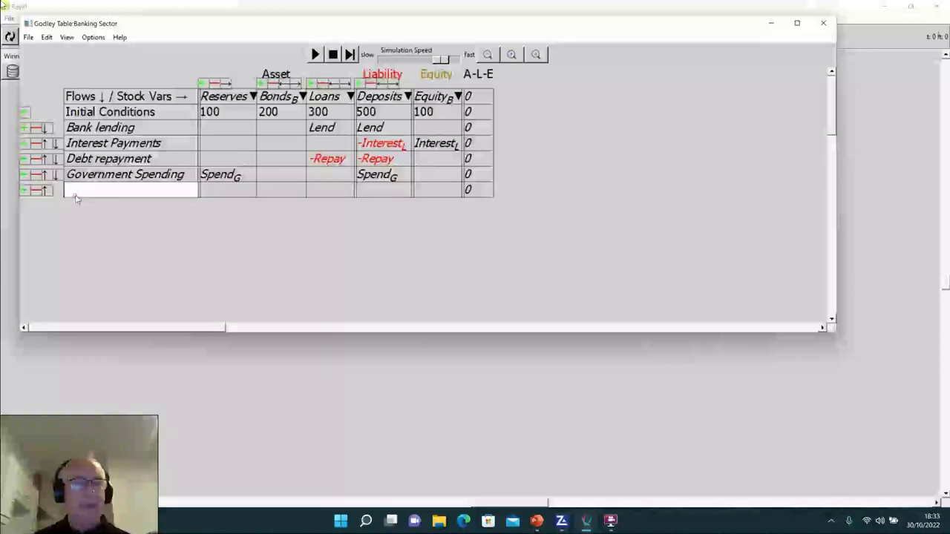
type("Taxation")
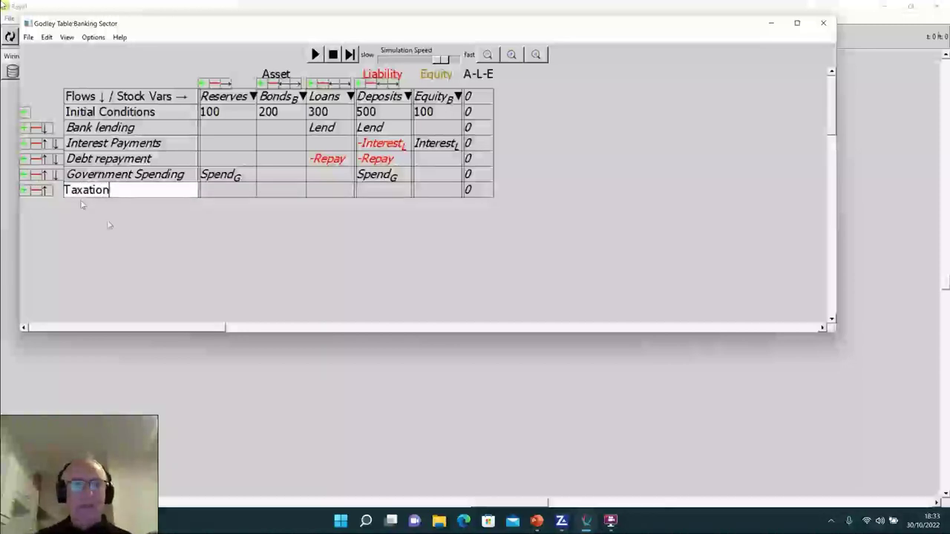
key("Return")
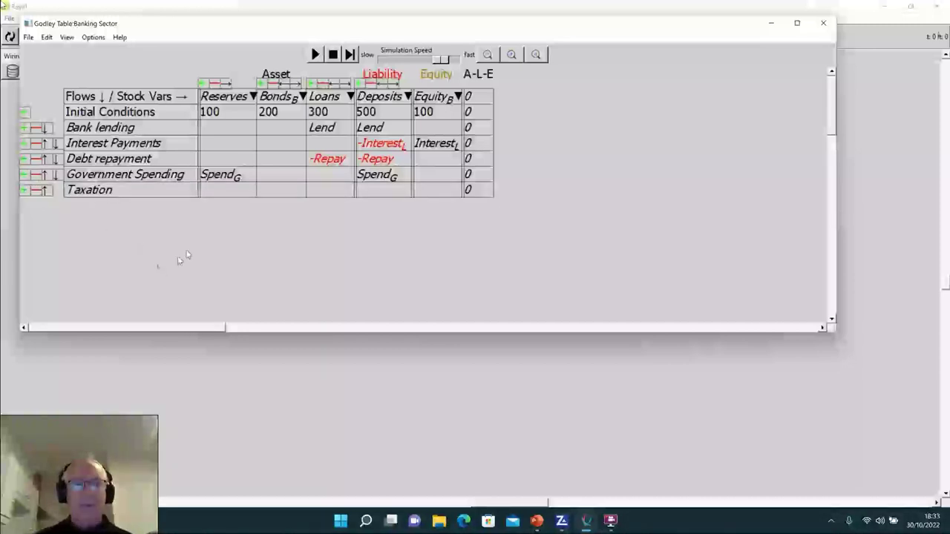
- Enter the negative flow "-Tax" in both the Deposits and Reserves columns of the Taxation row
left_click(364, 191)
type("-Tax")
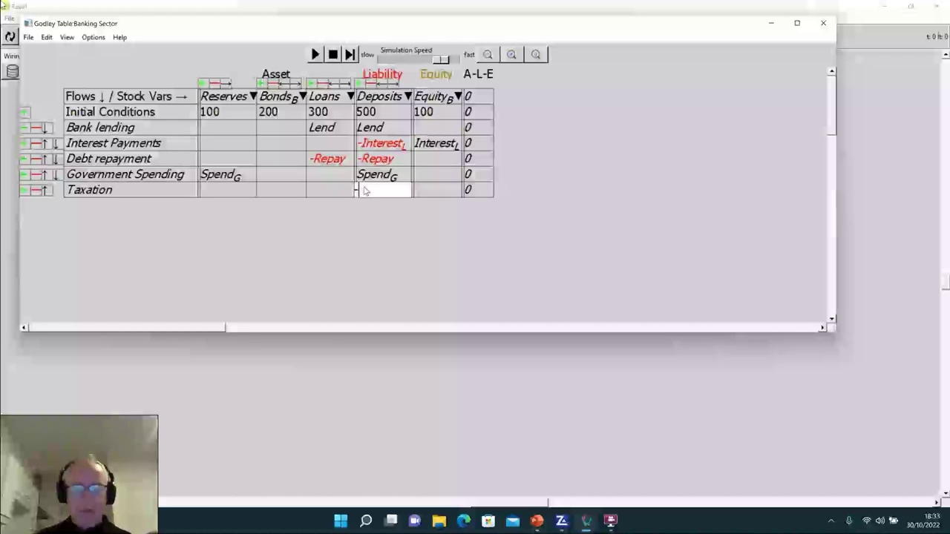
left_click(241, 191)
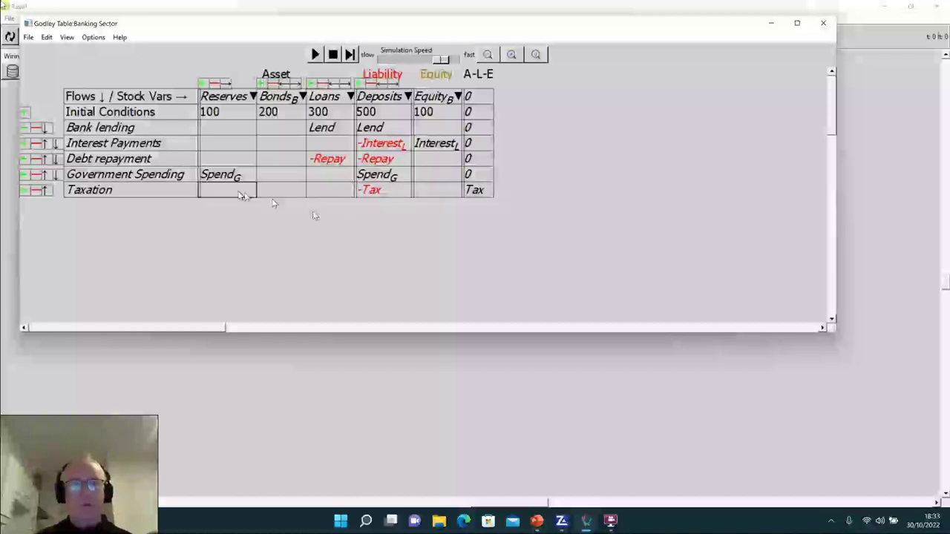
type("-Tax")
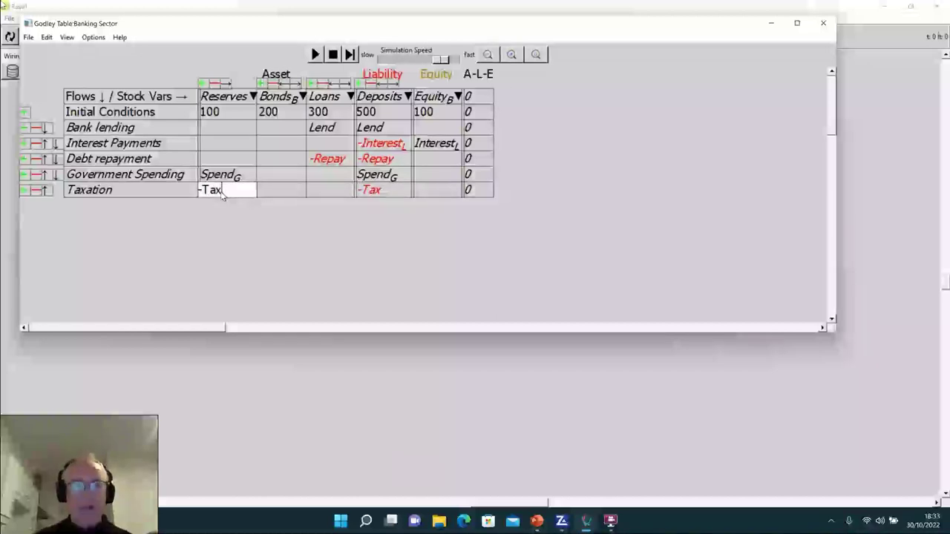
left_click(225, 233)
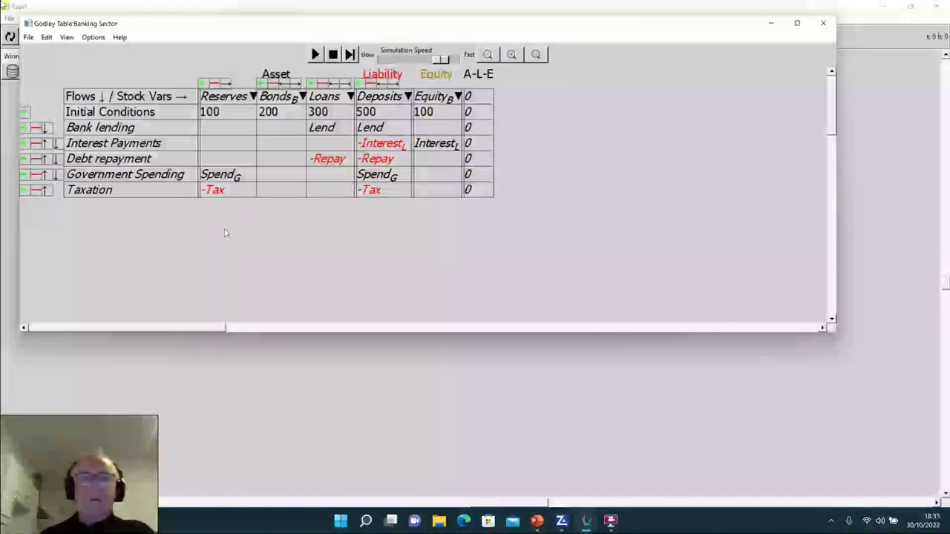
left_click(375, 190)
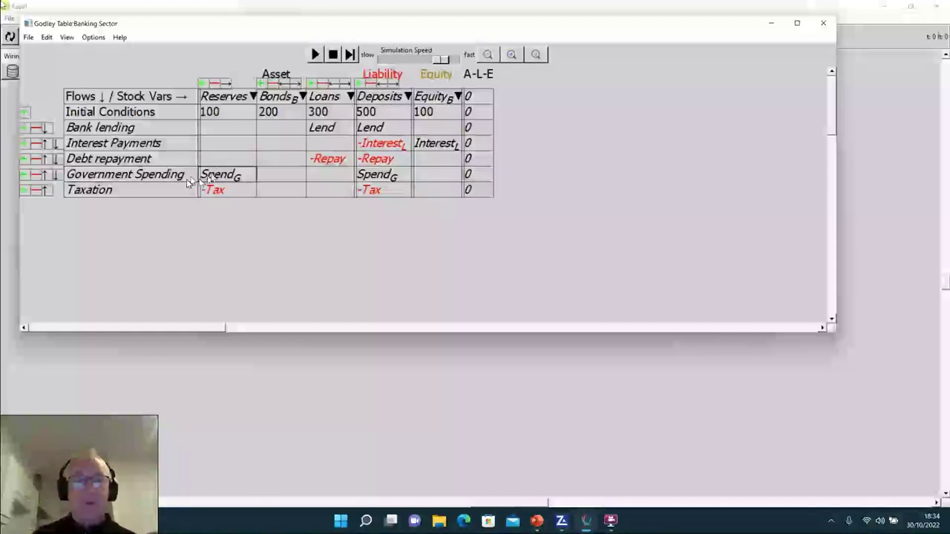
left_click(220, 165)
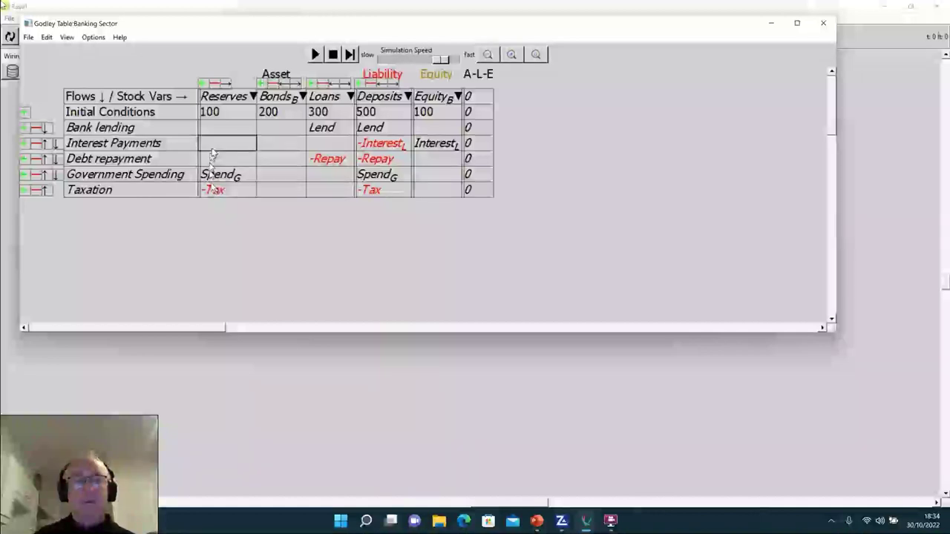
left_click(217, 180)
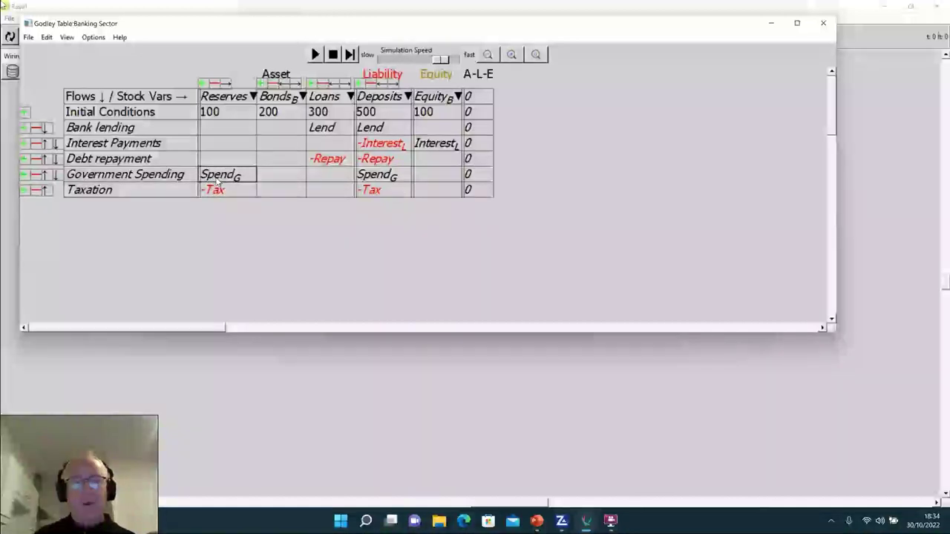
- Add a flow row below Taxation and label it "Treasury Bond Sales"
left_click(24, 190)
left_click(89, 210)
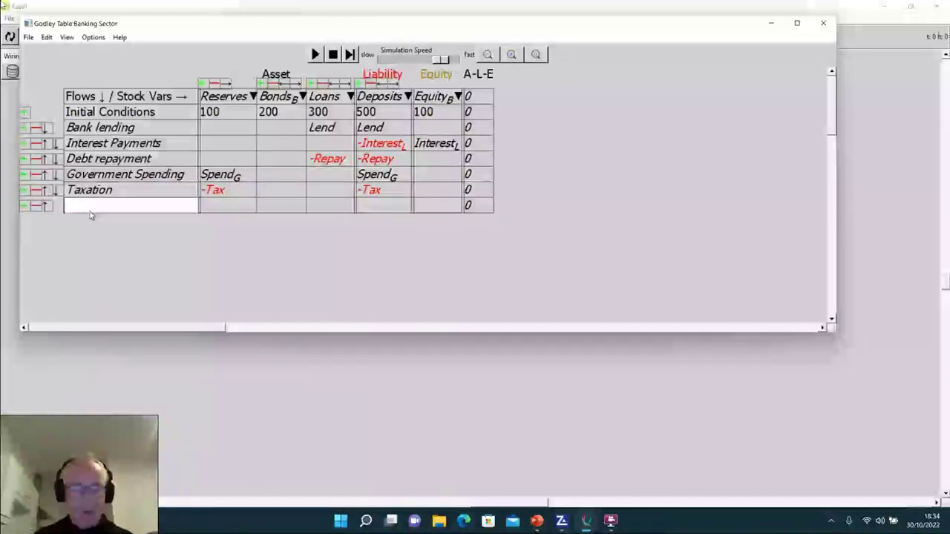
type("Treas")
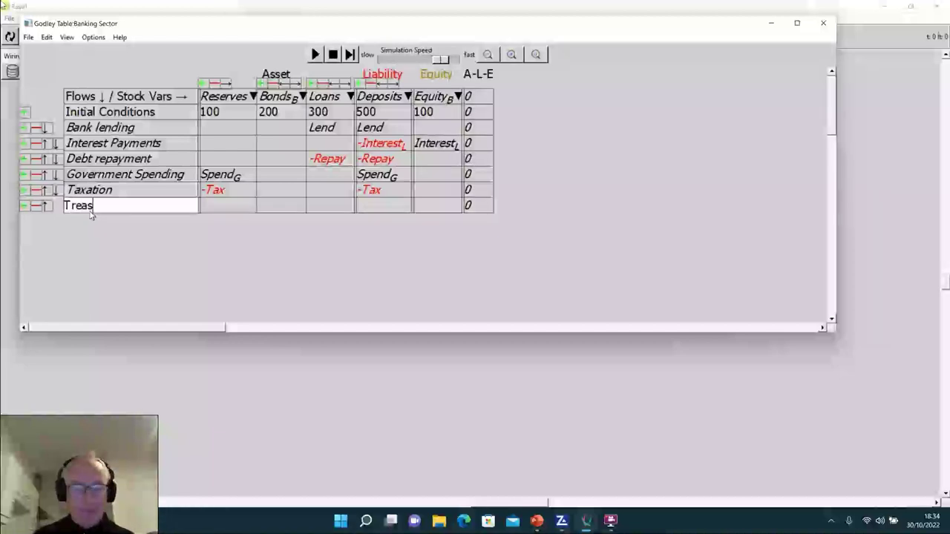
type("ury Bond")
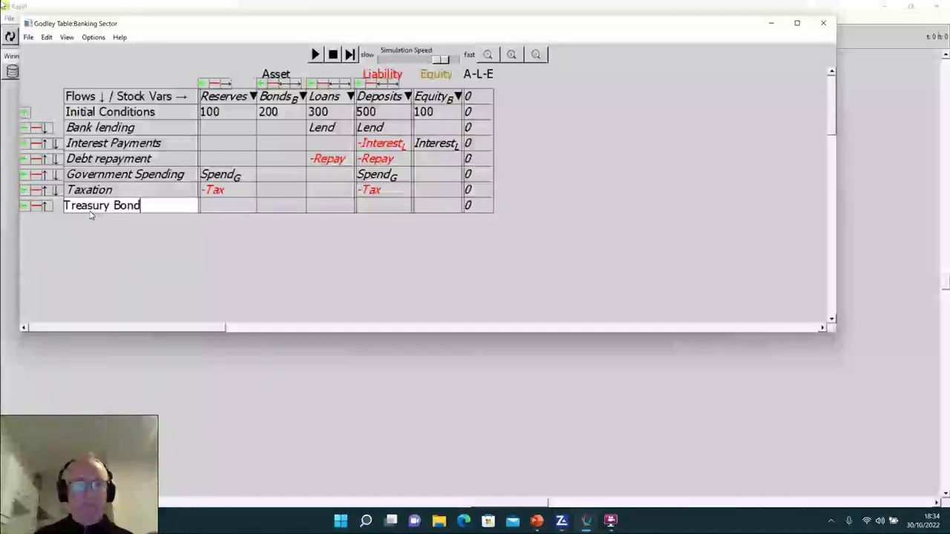
type(" s")
key("BackSpace")
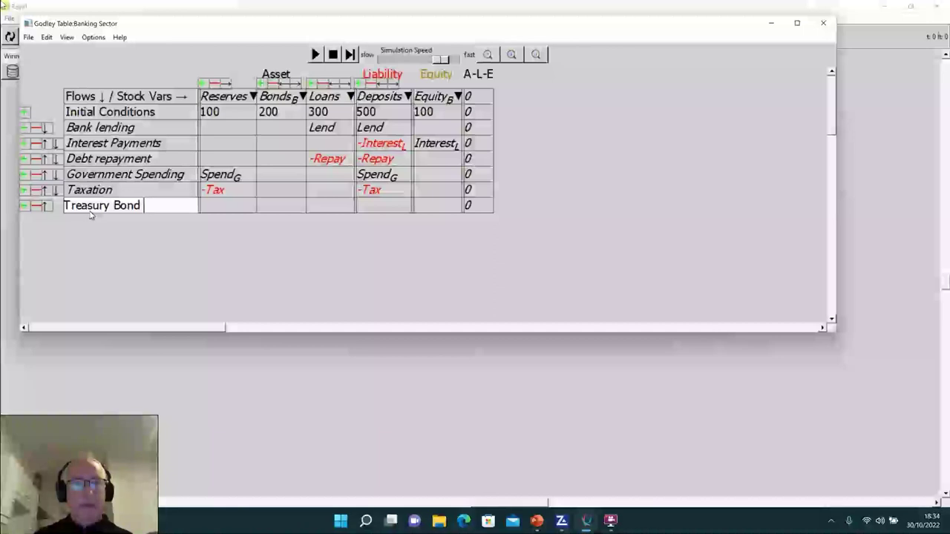
type("Sales")
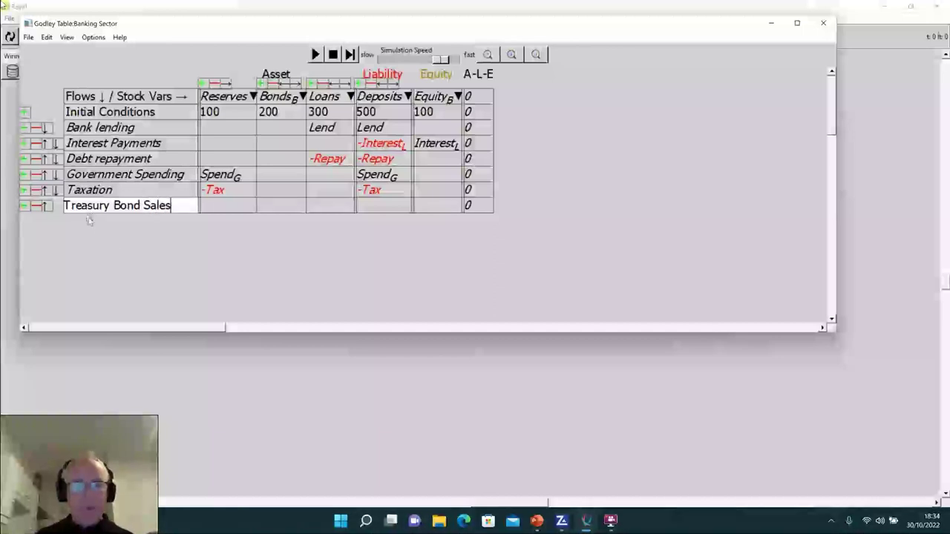
left_click(118, 260)
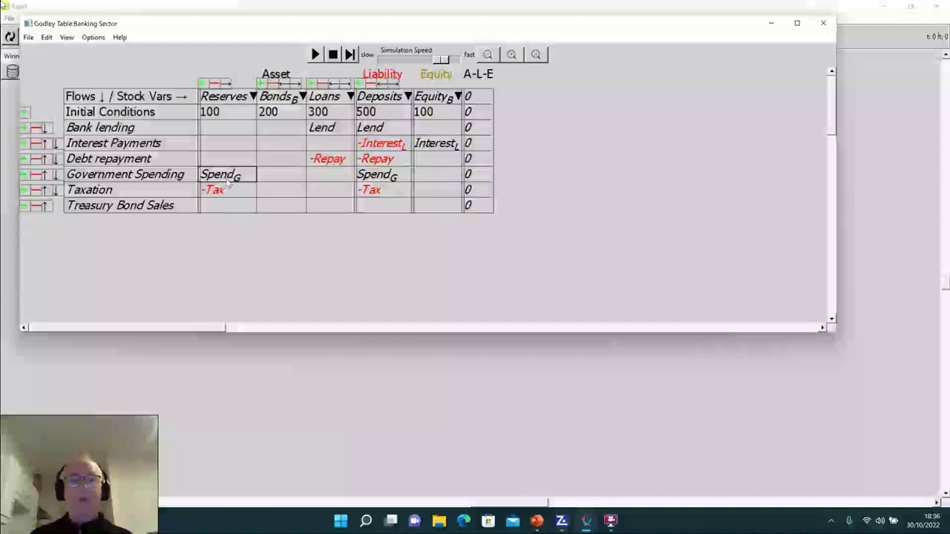
- Examine the initial condition and flows in the Reserves column and compare them with the Loans and Deposits entries
left_click(227, 189)
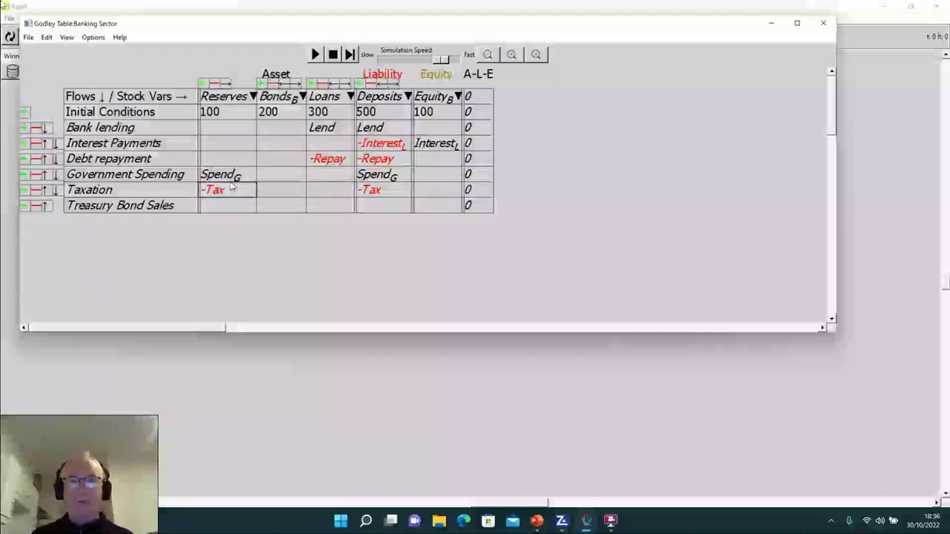
left_click(209, 115)
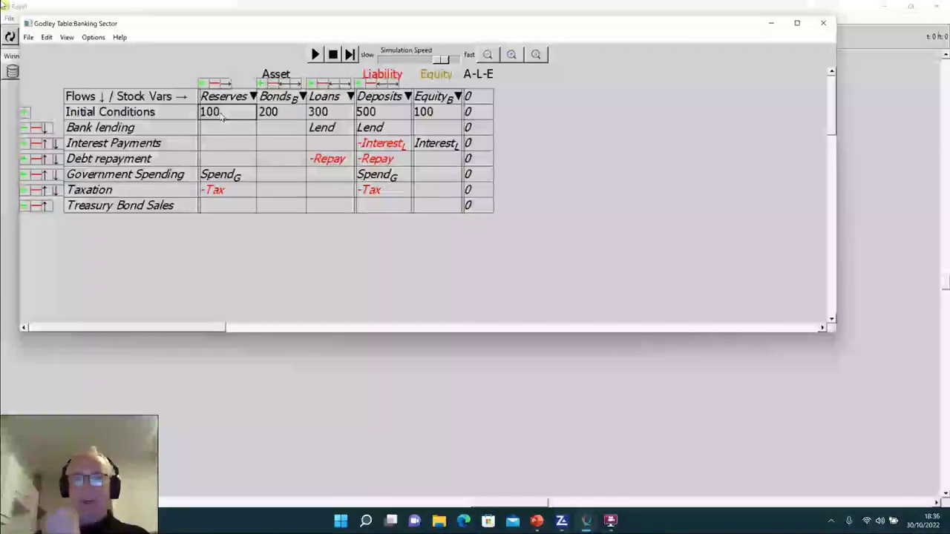
left_click(214, 189)
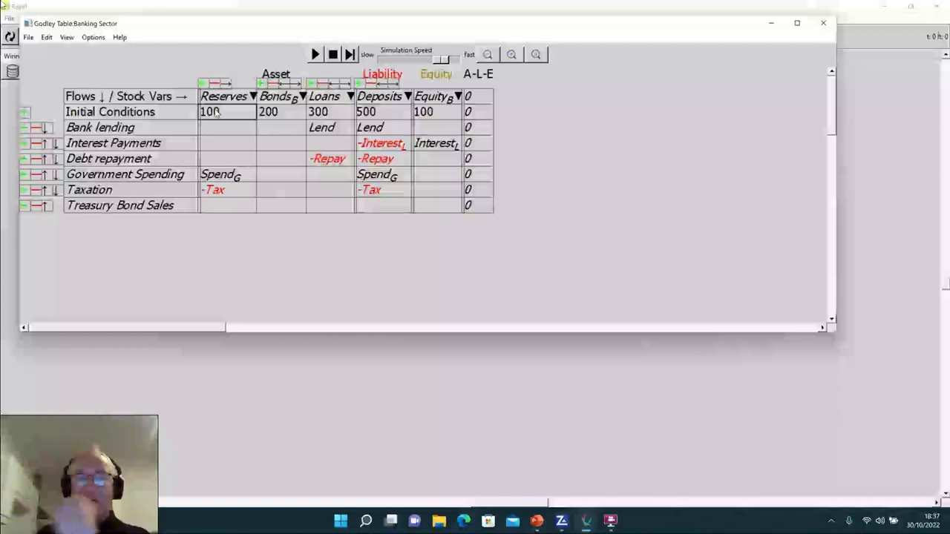
left_click(228, 131)
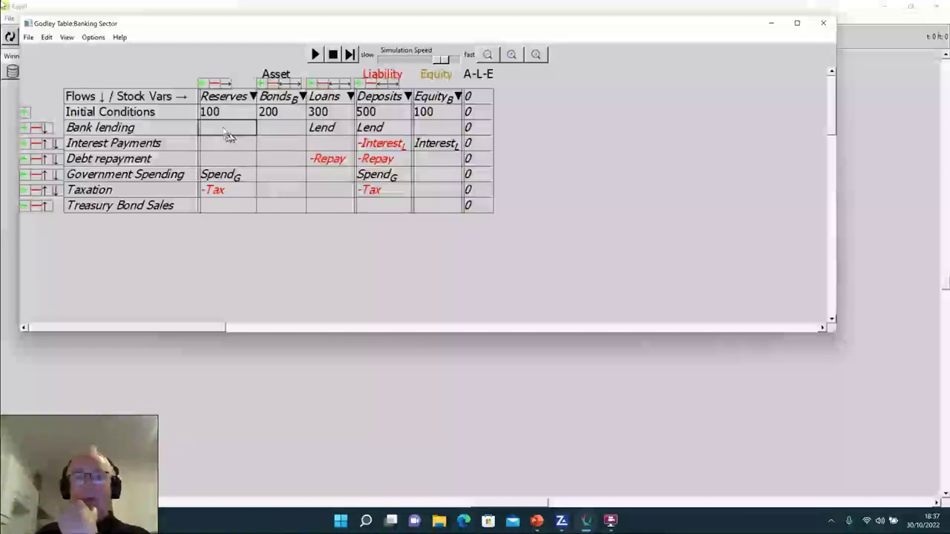
left_click(244, 176)
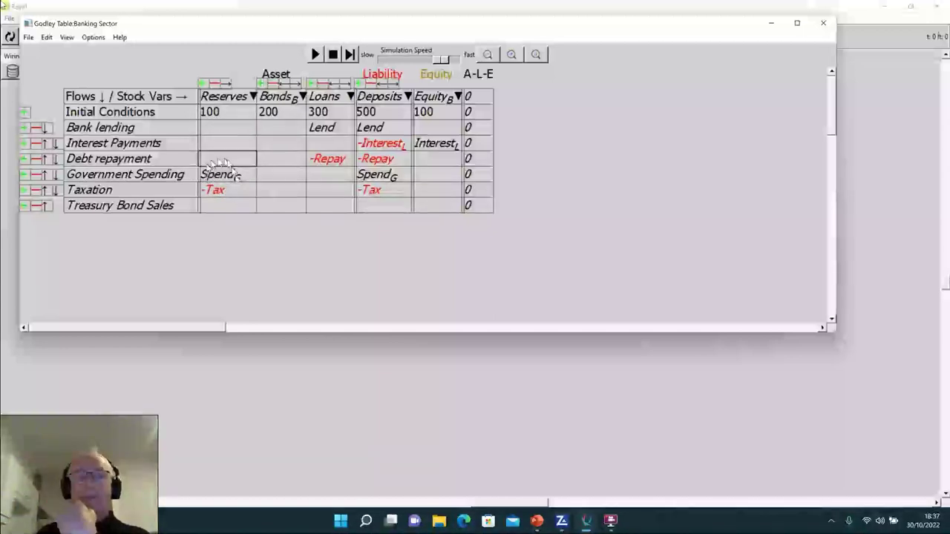
left_click(236, 143)
left_click(224, 131)
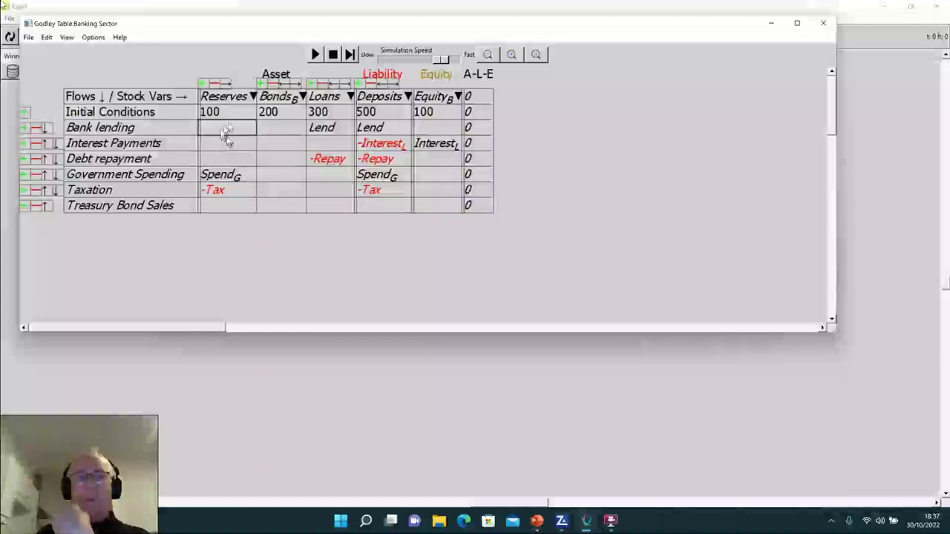
left_click(221, 117)
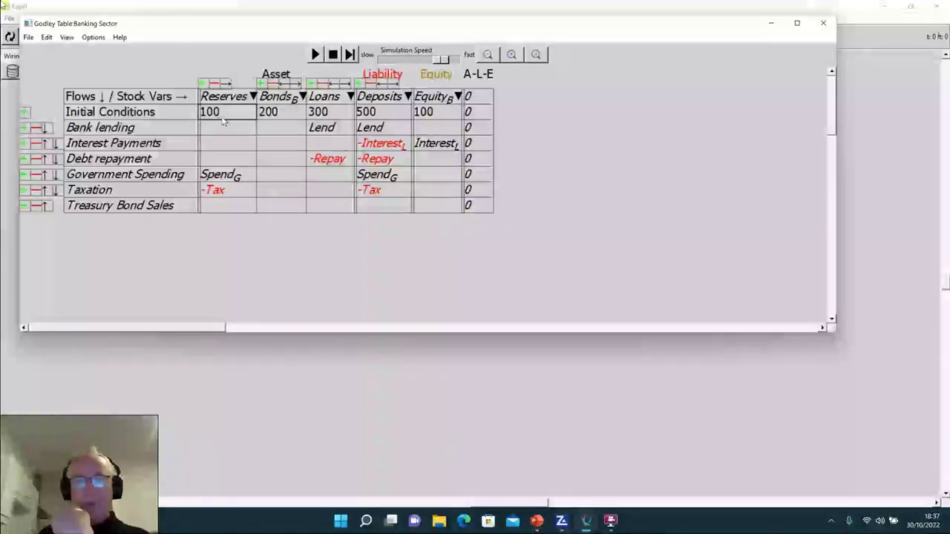
left_click(340, 124)
left_click(368, 122)
left_click(366, 143)
left_click(282, 158)
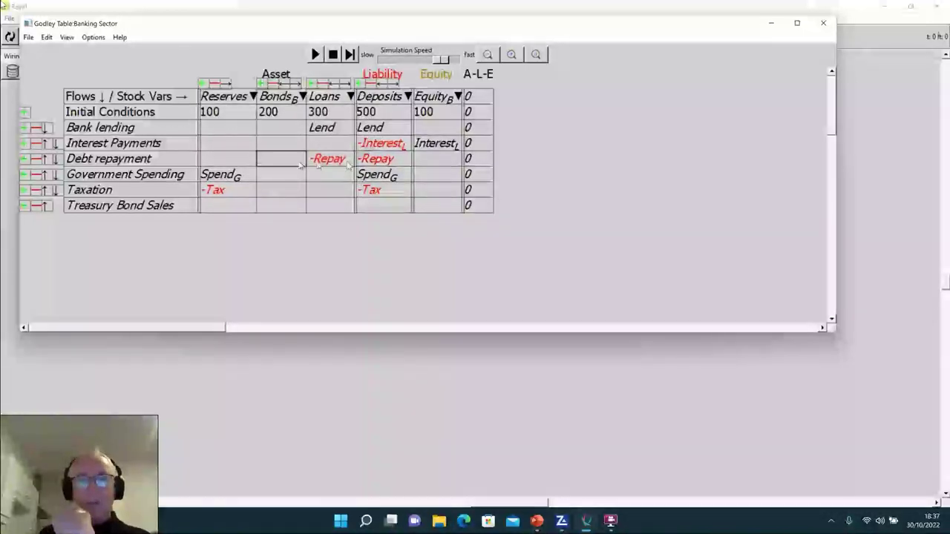
left_click(227, 174)
left_click(374, 175)
left_click(330, 205)
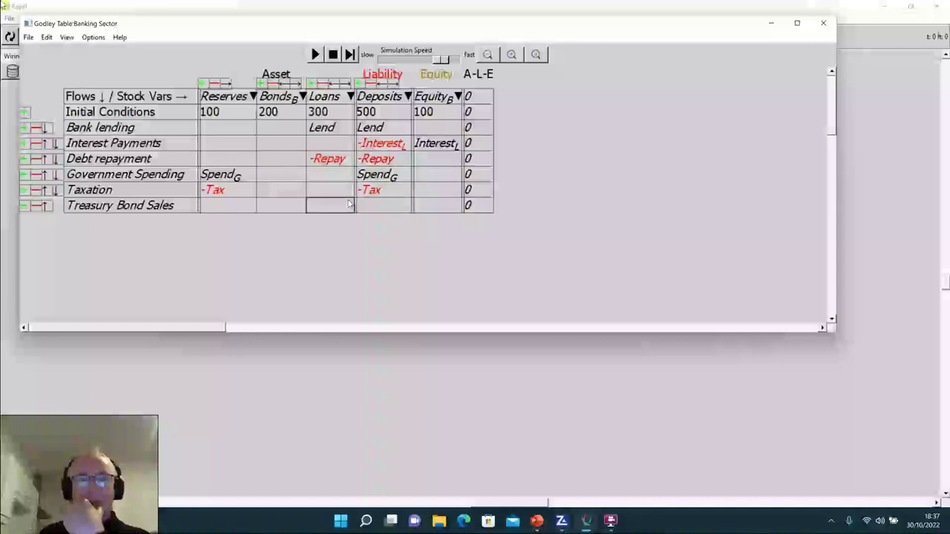
left_click(280, 191)
left_click(226, 191)
left_click(215, 178)
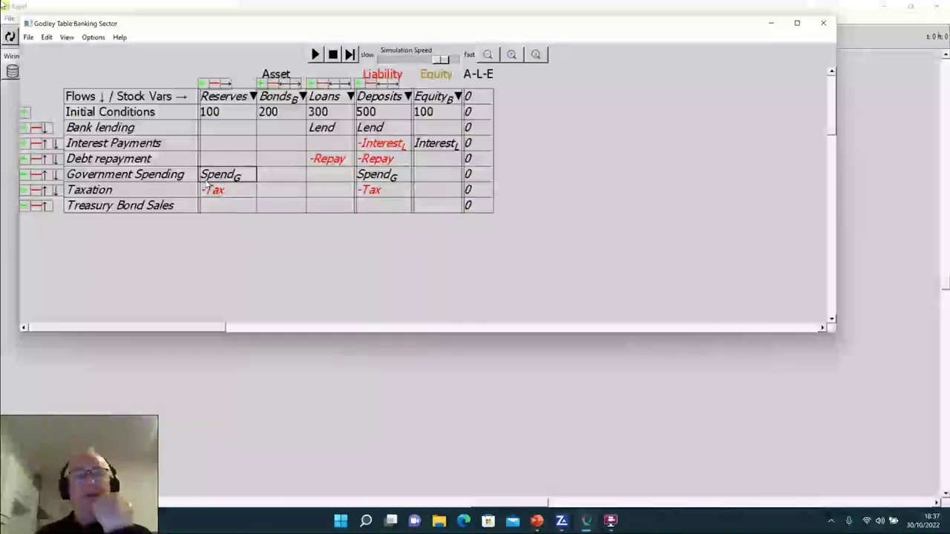
left_click(213, 191)
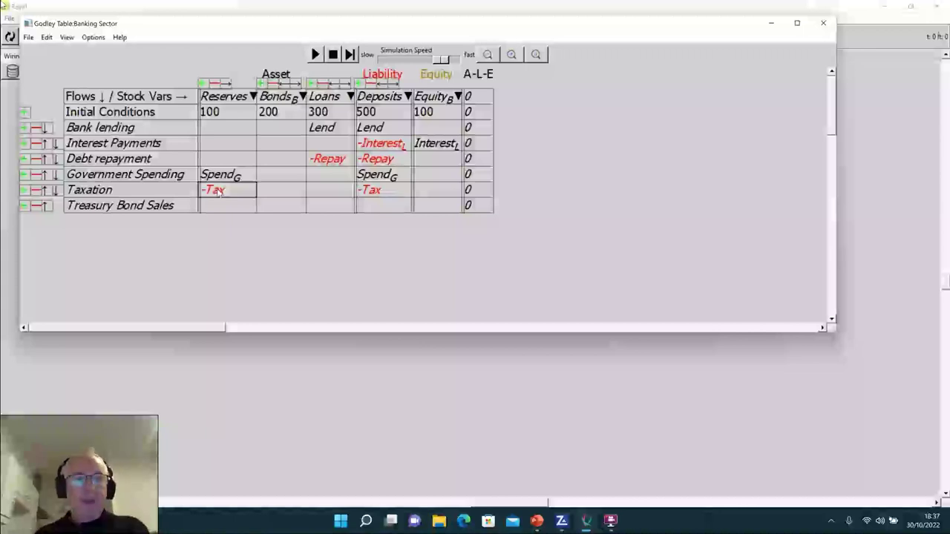
left_click(216, 218)
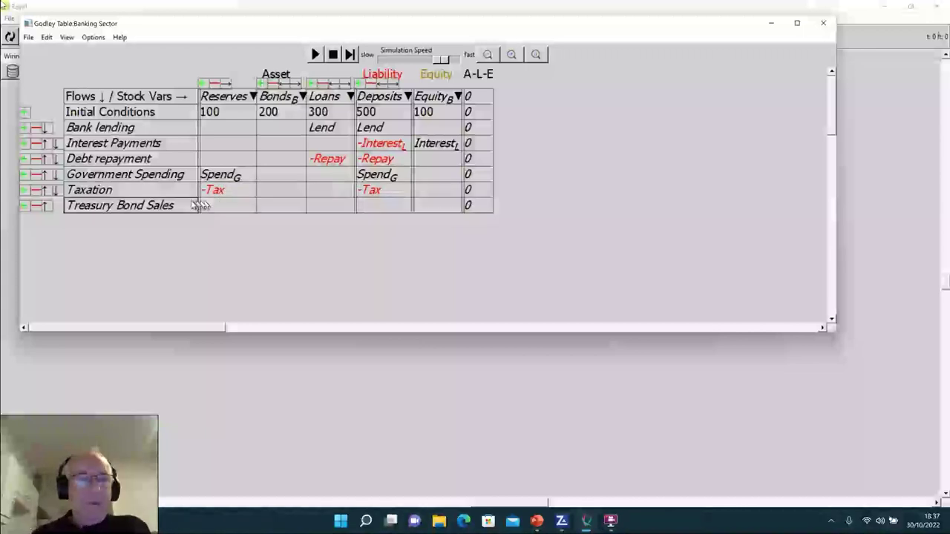
left_click(209, 213)
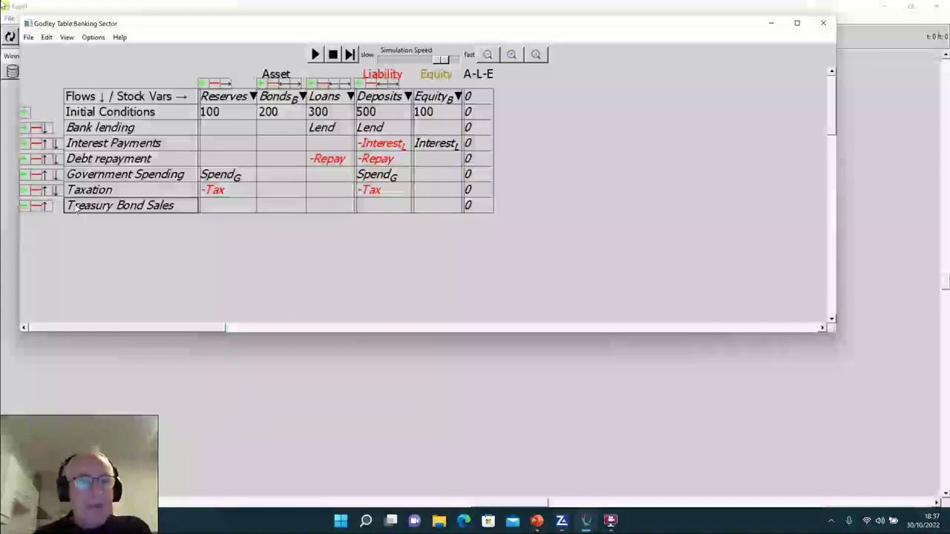
- Add a flow row below Treasury Bond Sales and label it "Interest on bonds"
left_click(24, 206)
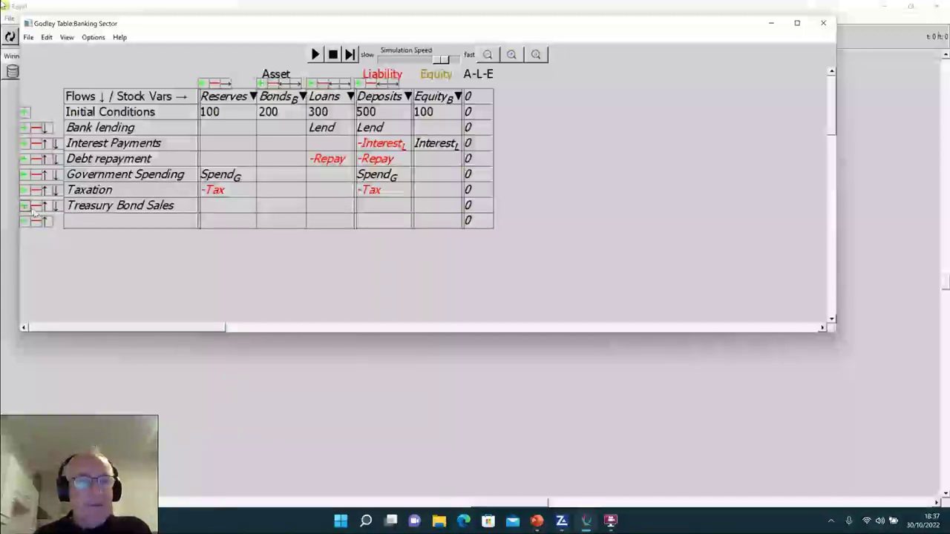
left_click(69, 228)
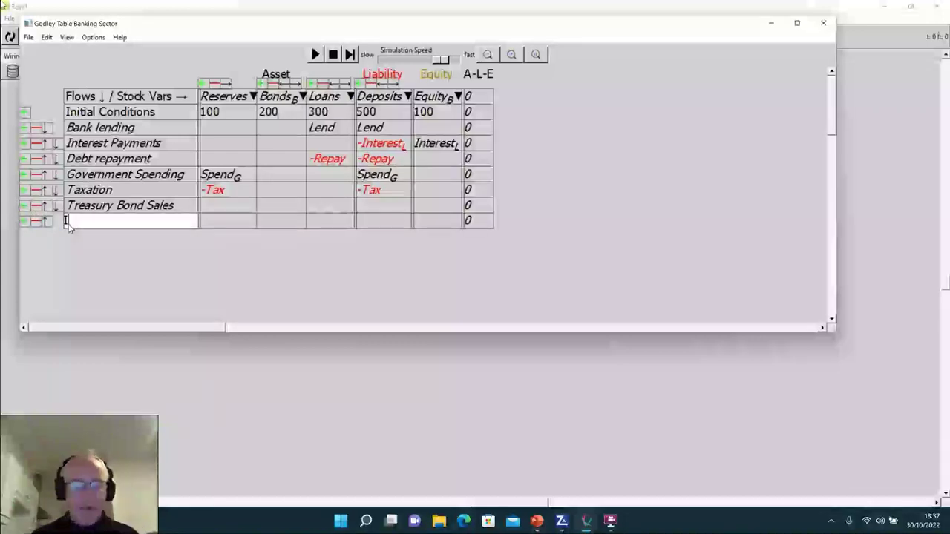
type("Interest on bonds")
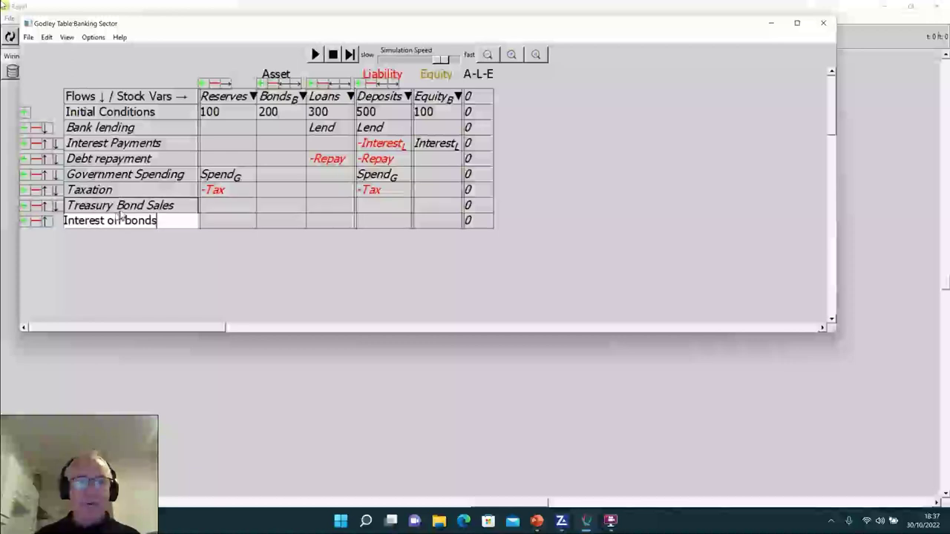
key("Return")
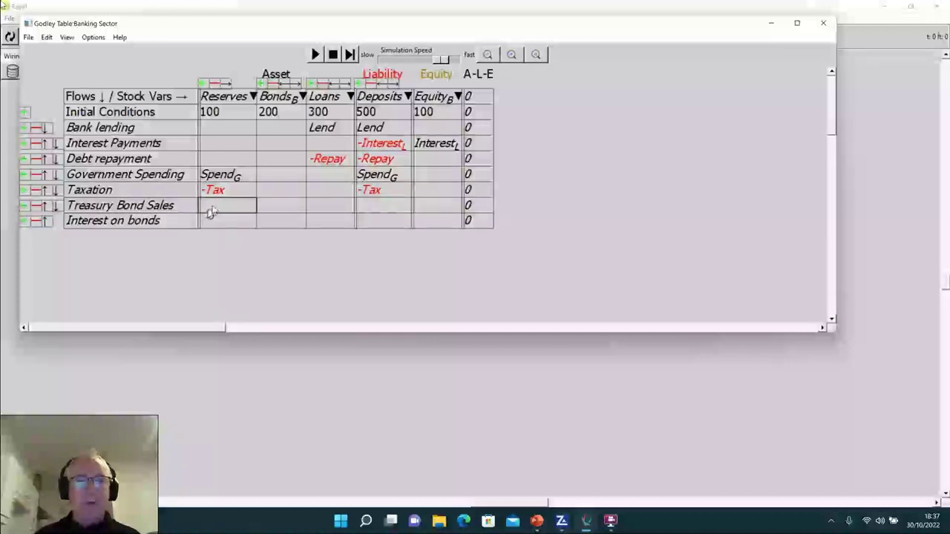
- Enter the flow "Bond_T^B" in the Bonds column of the Treasury Bond Sales row
left_click(282, 206)
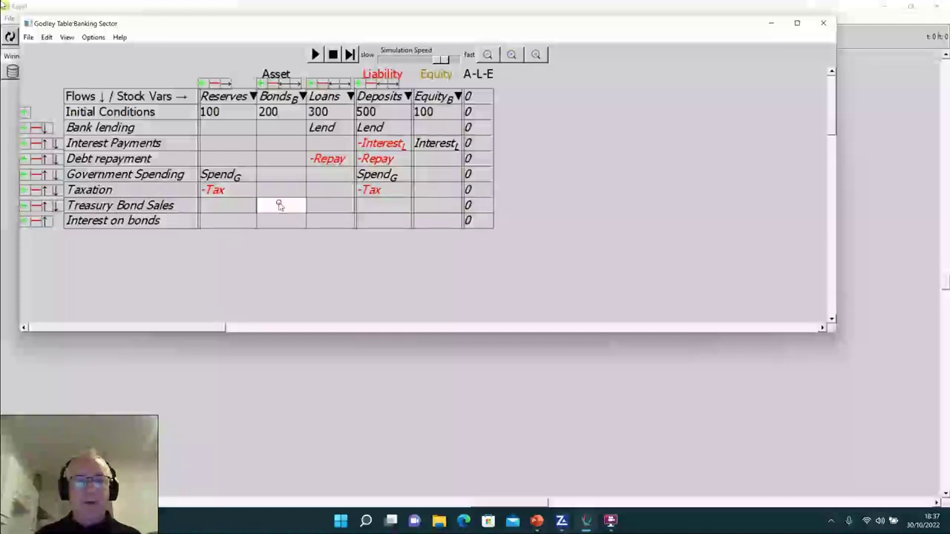
type("Bo")
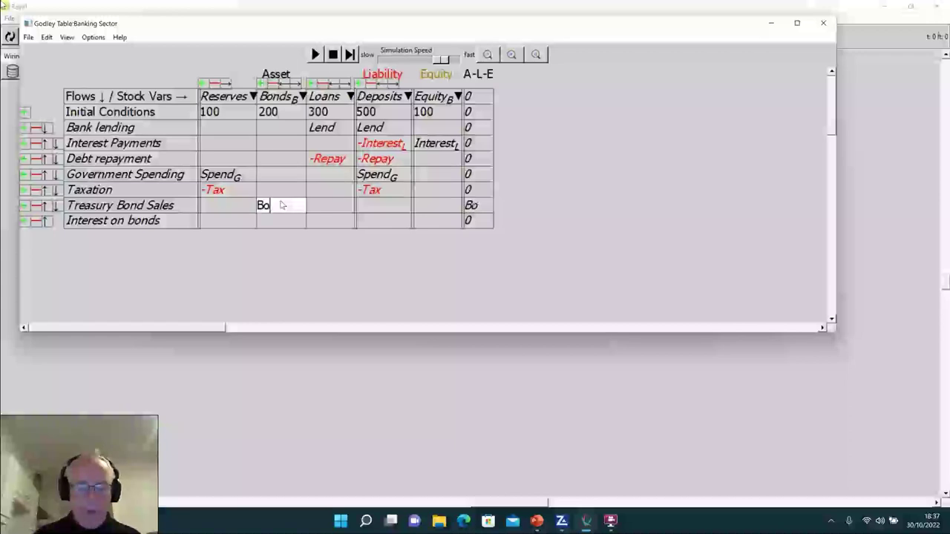
type("nd_T")
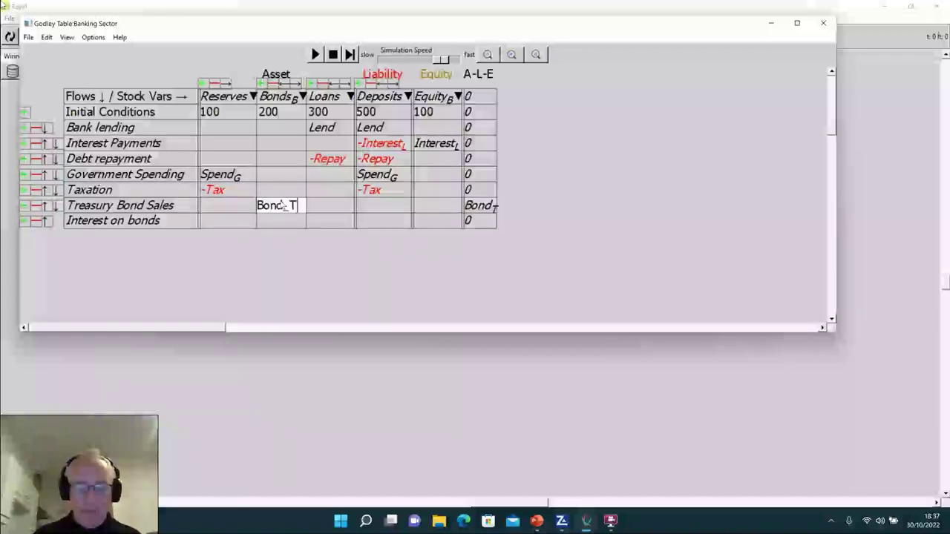
type("^B")
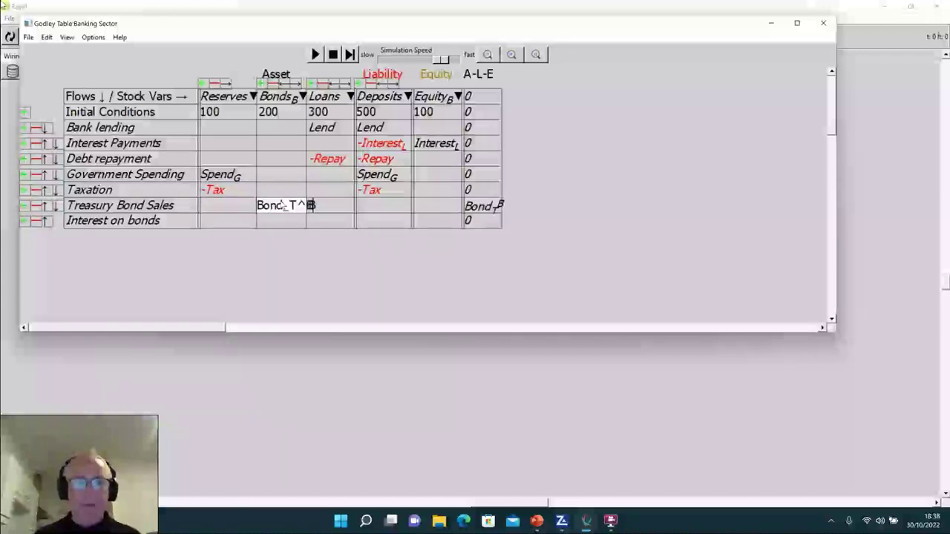
left_click(290, 221)
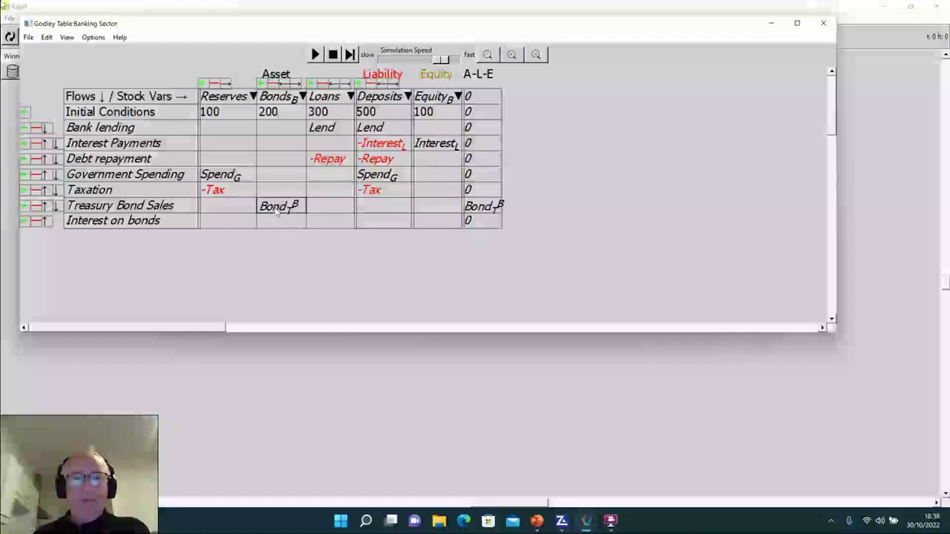
- Balance the Treasury Bond Sales row with the negative flow "-Bond_T^B" in the Reserves column
left_click(212, 211)
type("-")
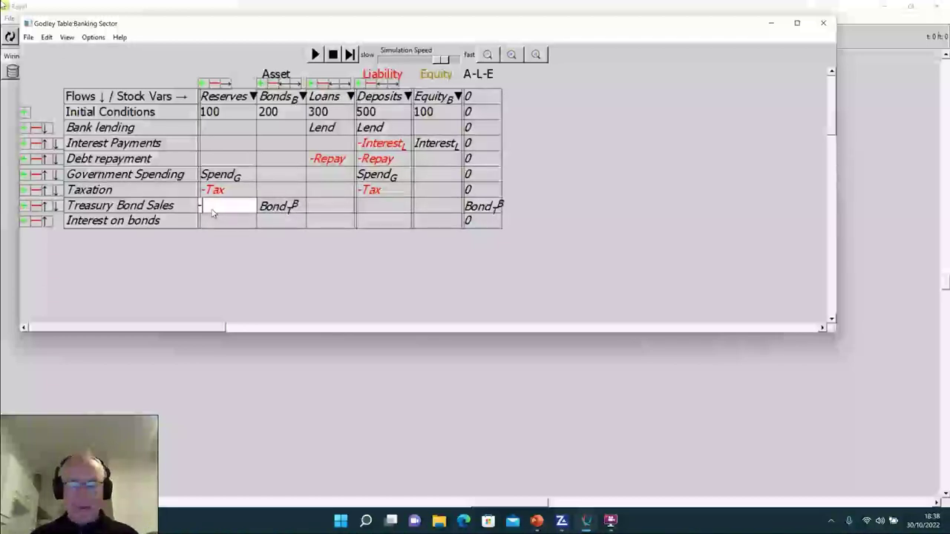
type("Bond")
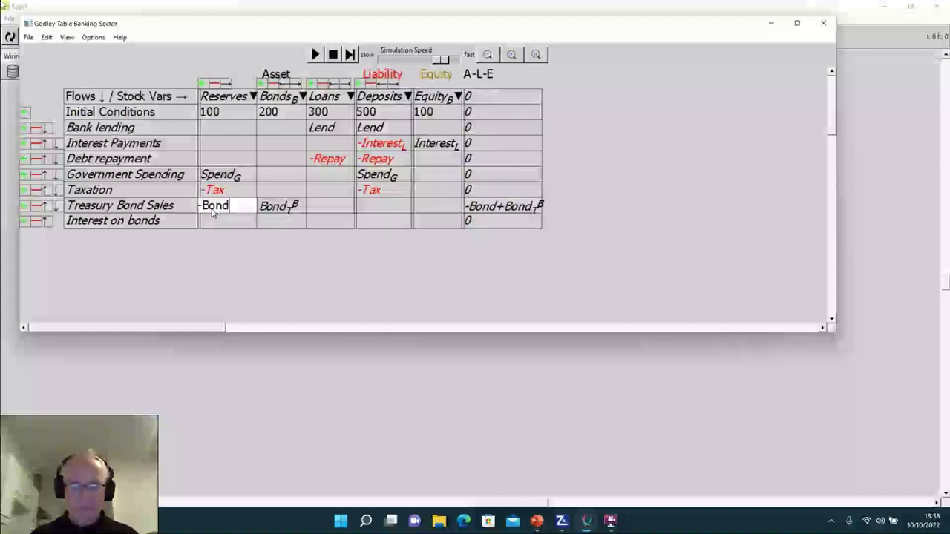
type("_T^B")
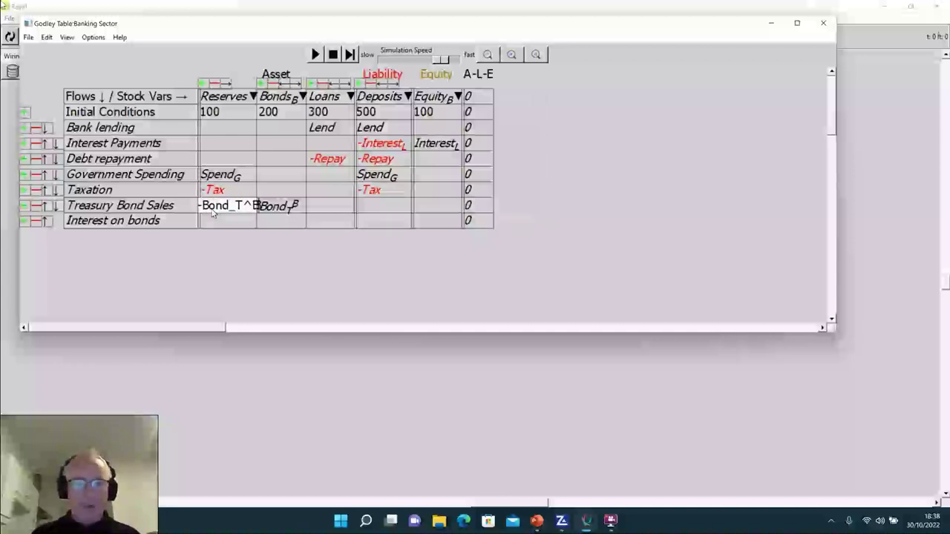
left_click(212, 220)
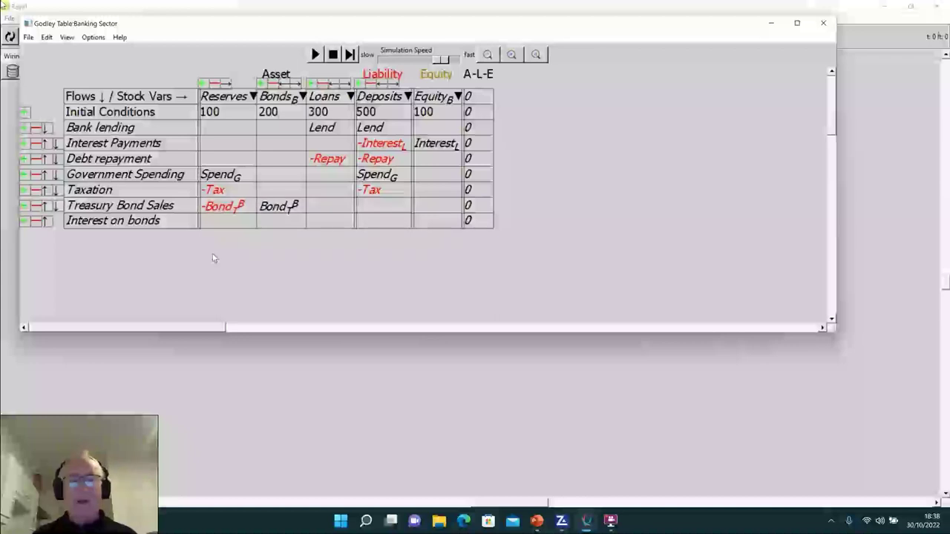
- Enter the flow "Interest_B^B" in the Reserves column of the Interest on bonds row
left_click(239, 226)
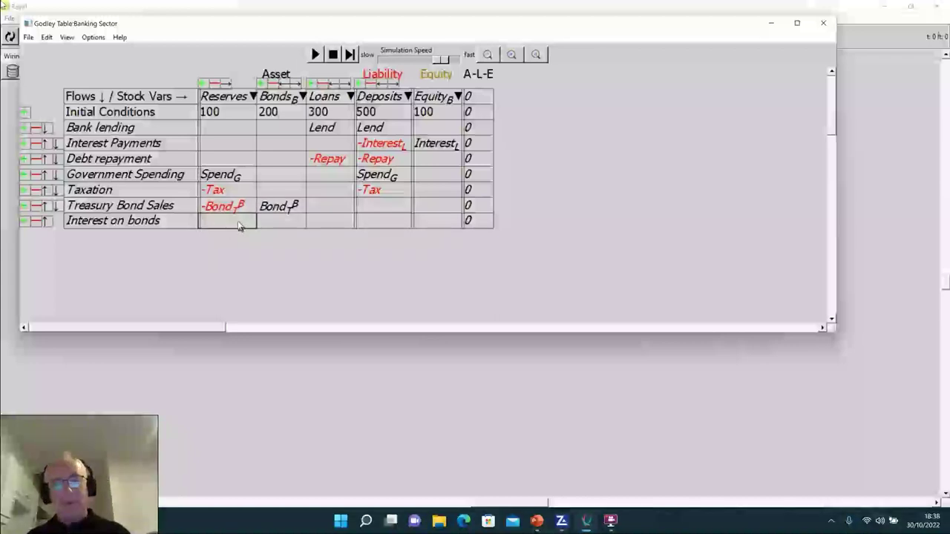
left_click(233, 227)
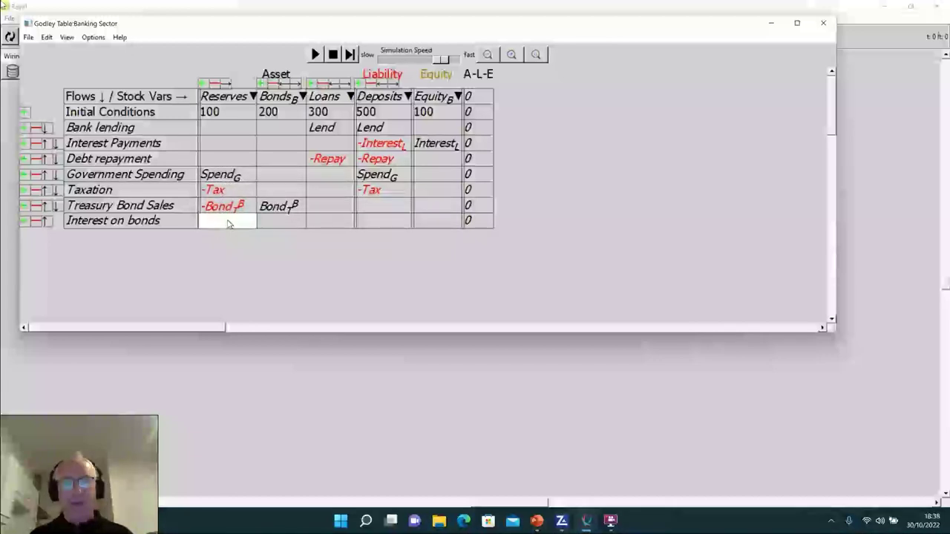
left_click(229, 224)
type("Interst")
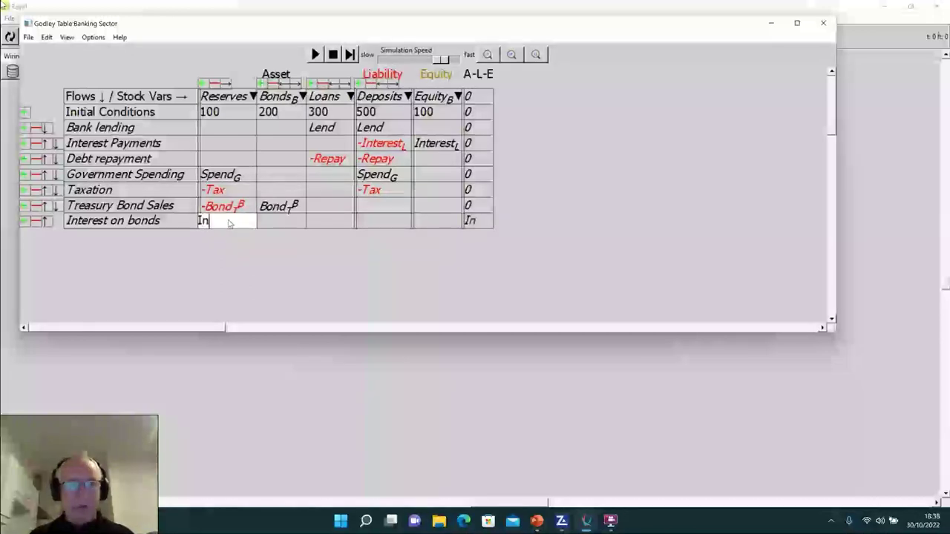
key("BackSpace")
key("BackSpace")
type("est")
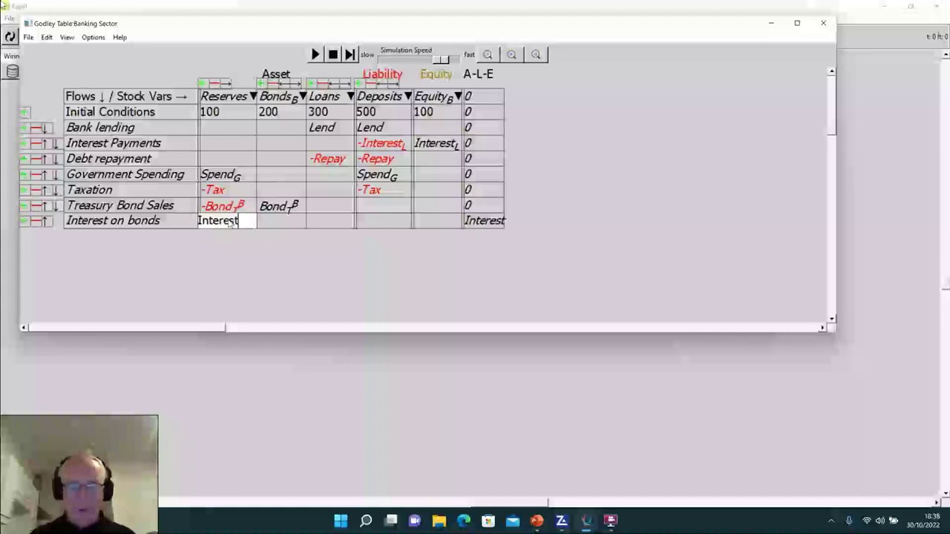
type("_B^B")
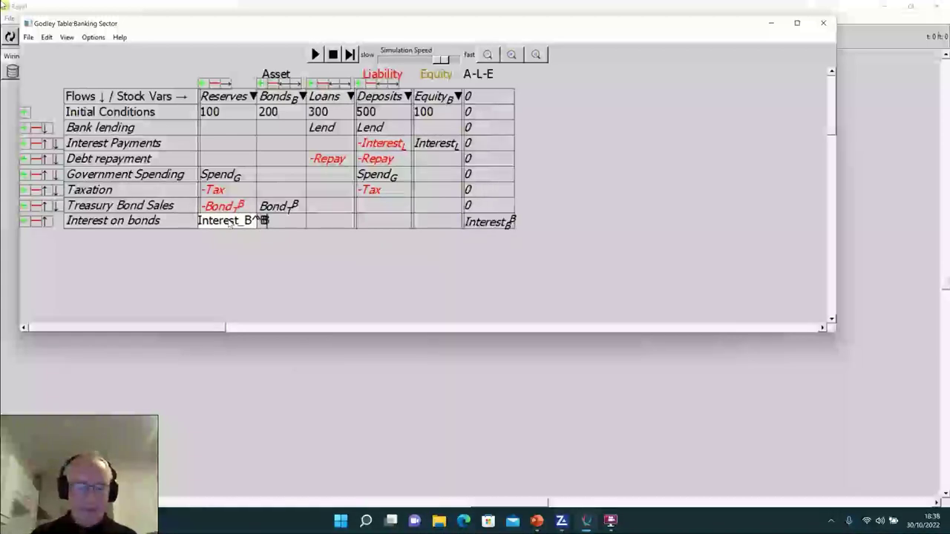
left_click(239, 261)
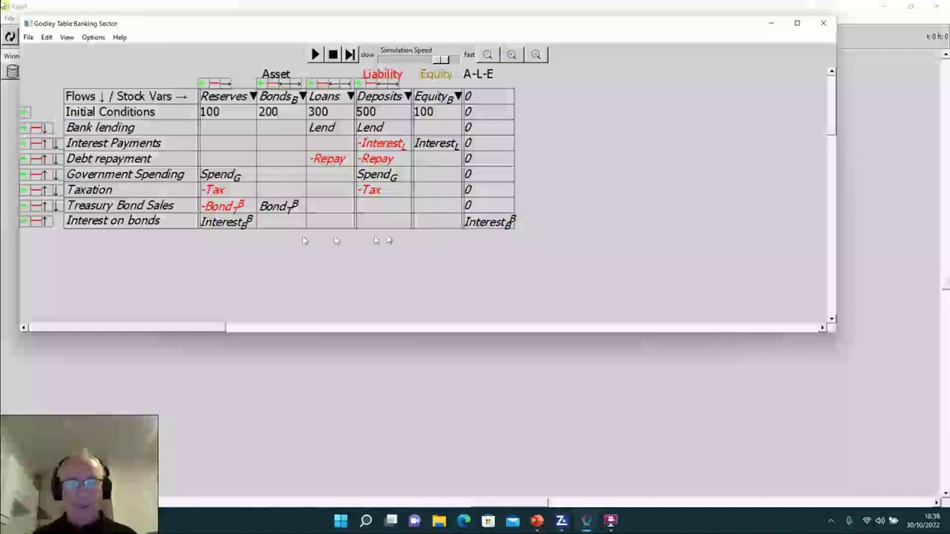
- Balance the Interest on bonds row with the matching flow "Interest_B^B" in the bank equity column
left_click(434, 221)
left_click(435, 221)
type("I")
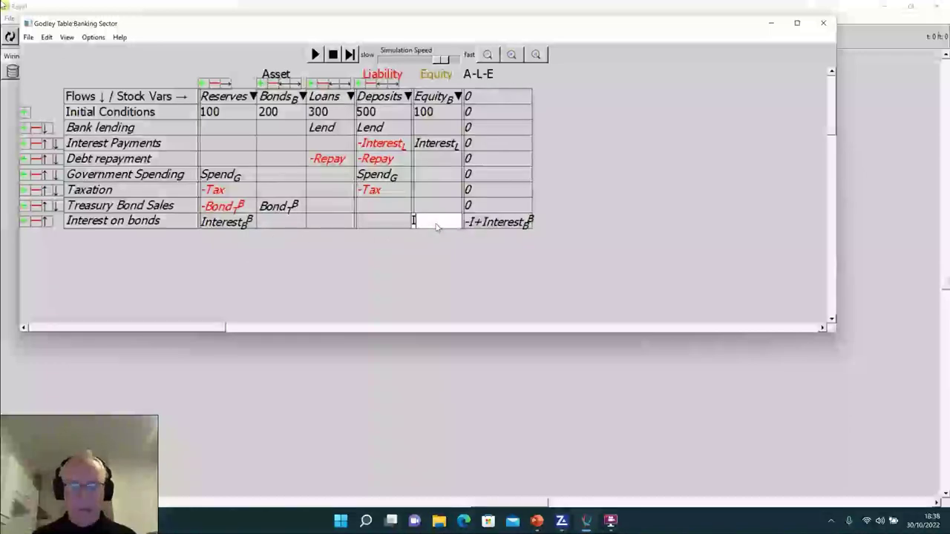
type("nterest")
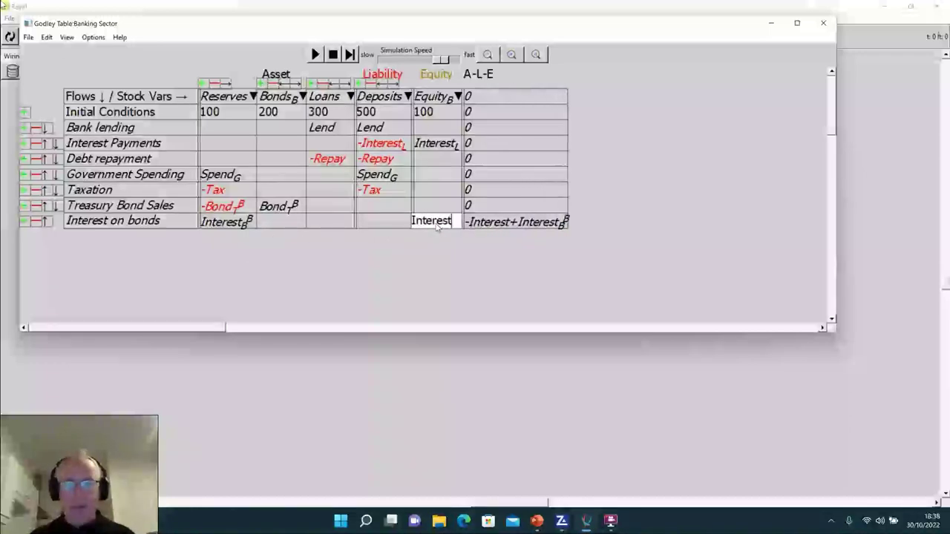
type("_B^B")
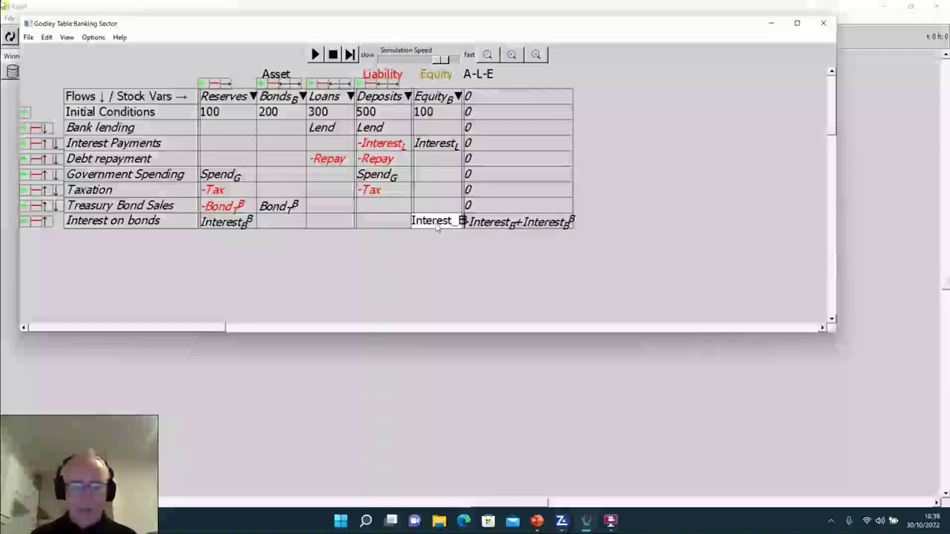
left_click(436, 242)
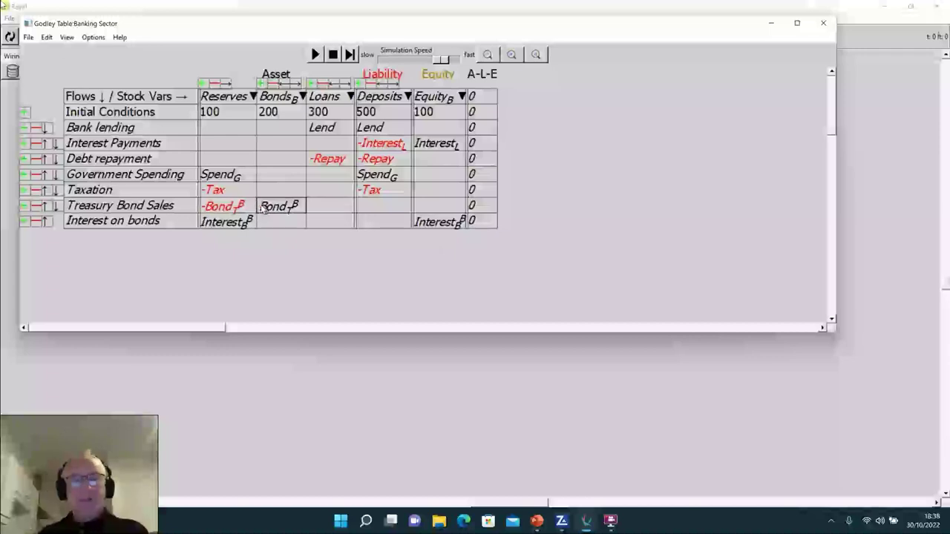
left_click(235, 175)
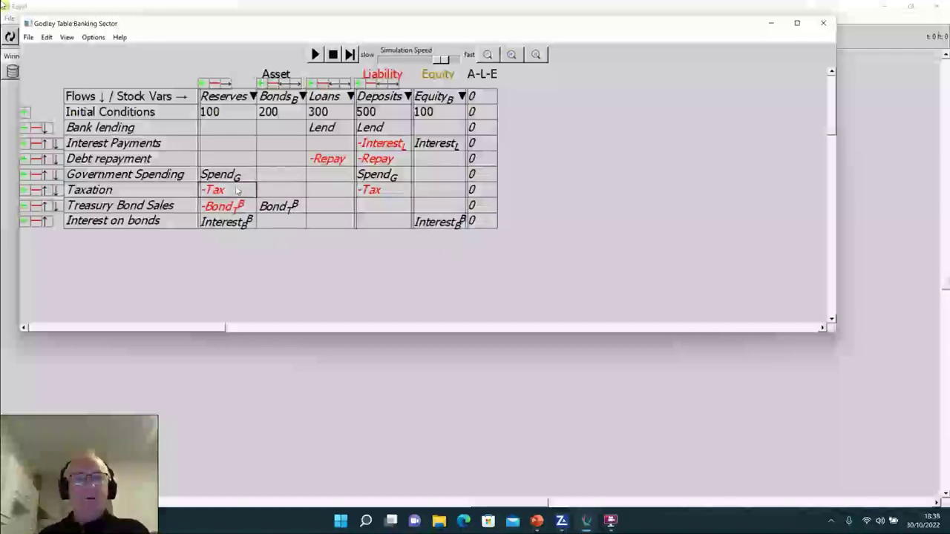
left_click(250, 221)
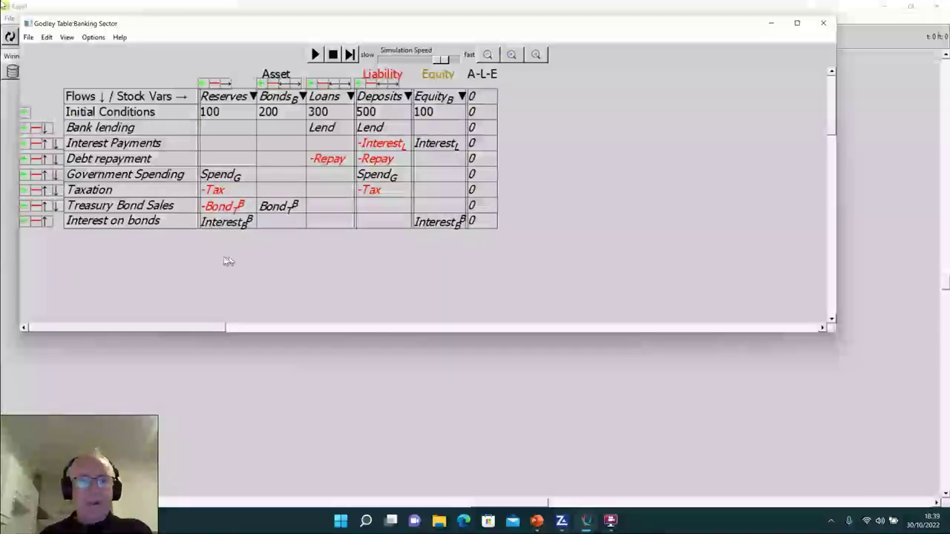
- Add a flow row below Interest on bonds and label it "Bond sales to non-banks"
left_click(25, 221)
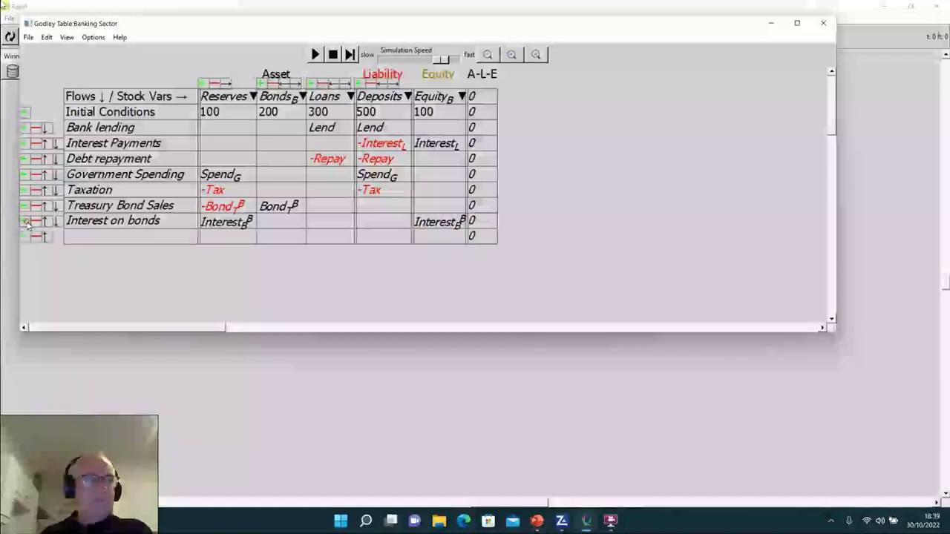
left_click(89, 239)
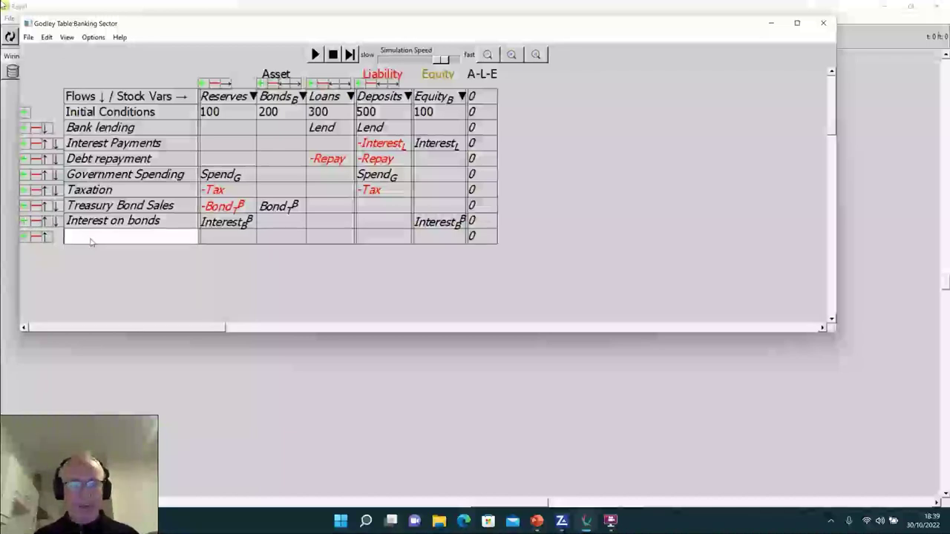
type("Ban")
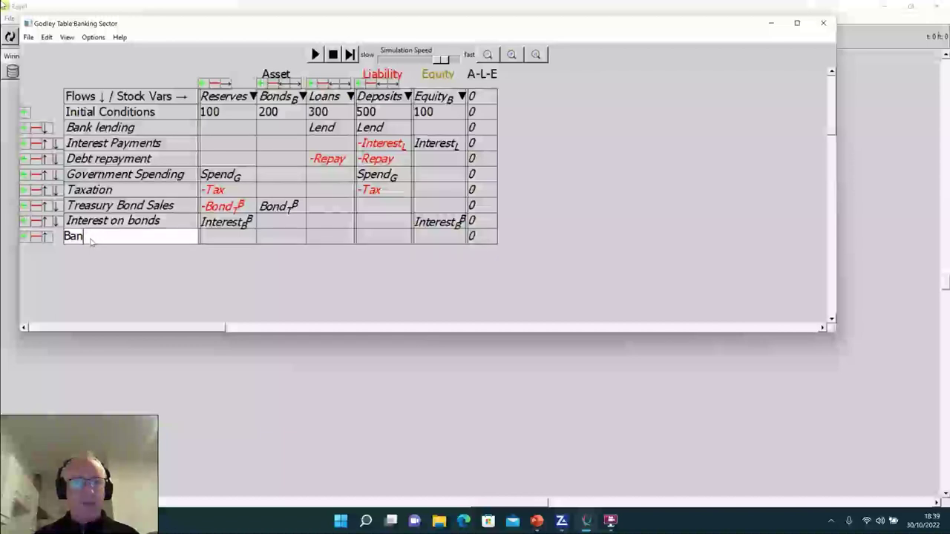
type("sn")
key("BackSpace")
key("BackSpace")
type("o")
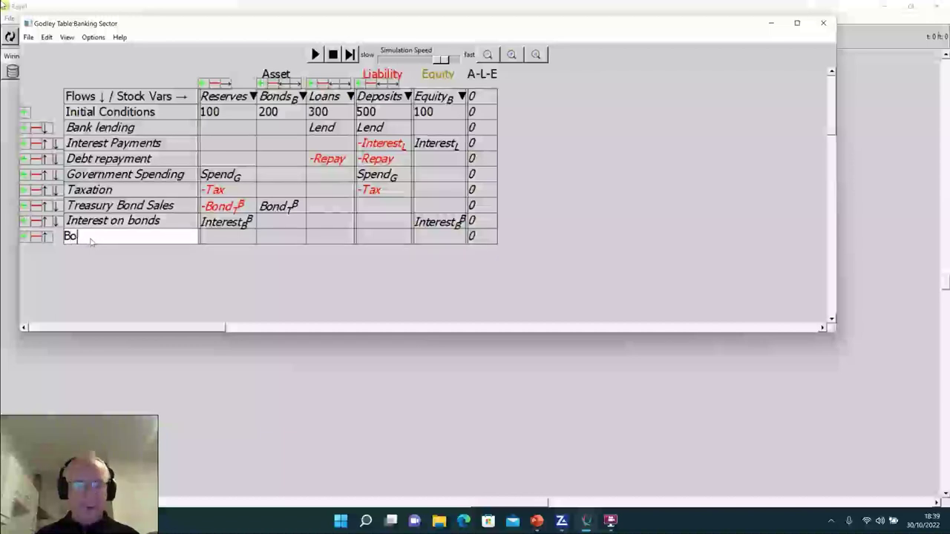
type("nd sa")
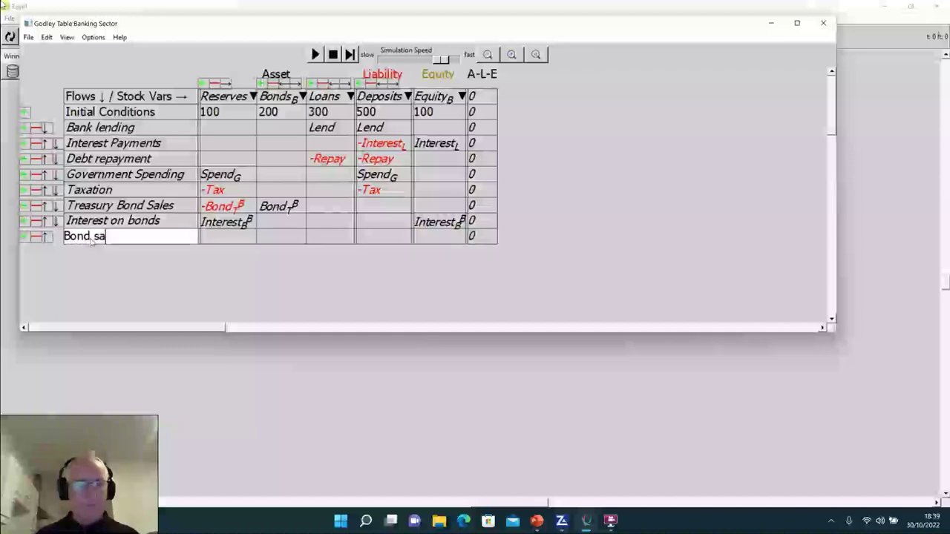
type("les to non")
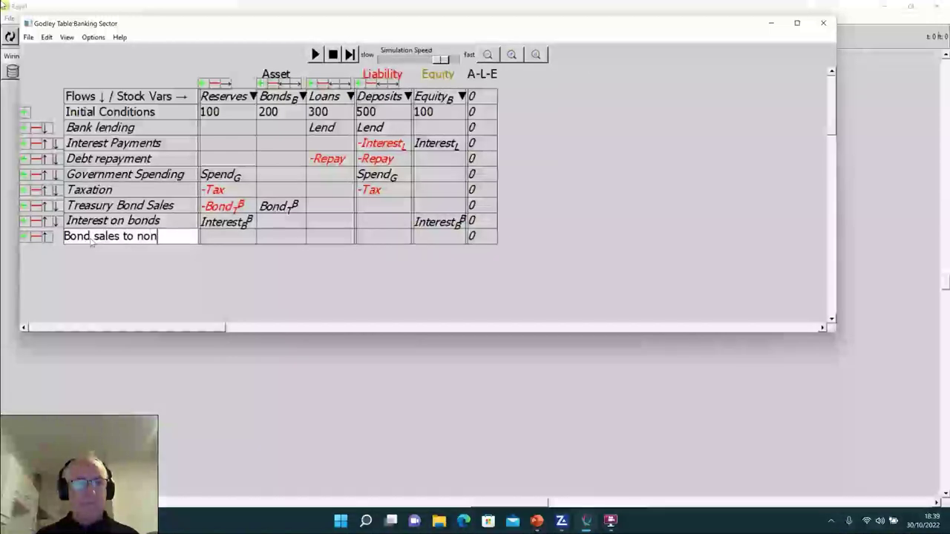
type("-banks")
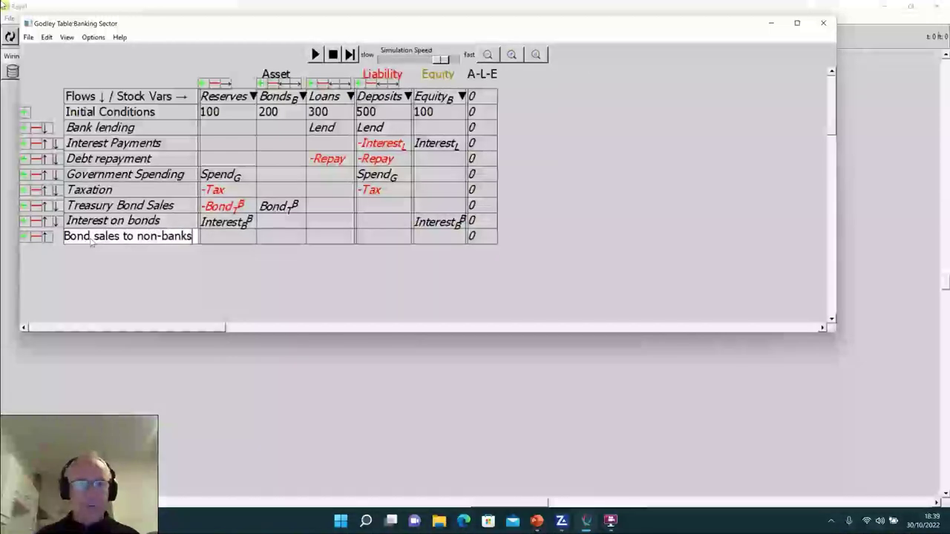
- Enter the negative flow "-Bond_B^{NB}" in the bank bonds column of the Bond sales to non-banks row
left_click(277, 236)
type("-Bo")
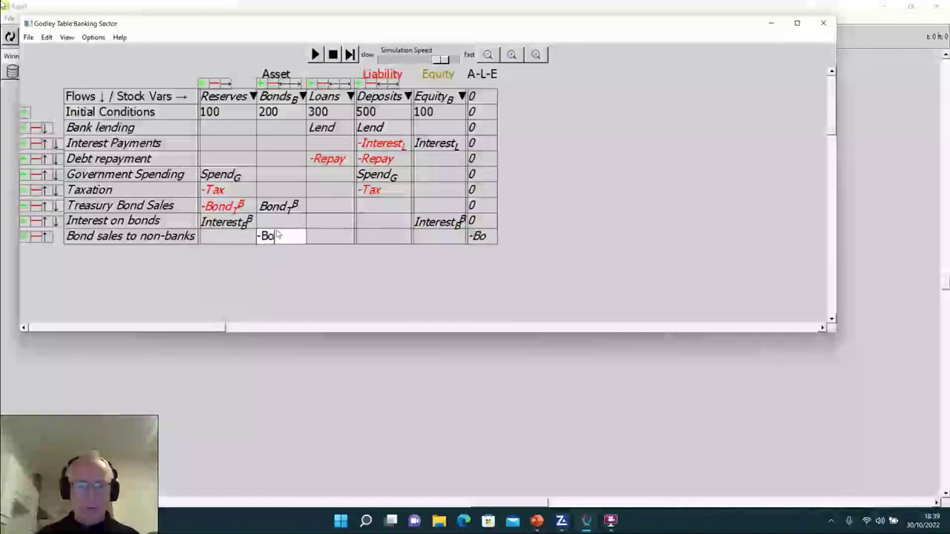
type("nd_B^{")
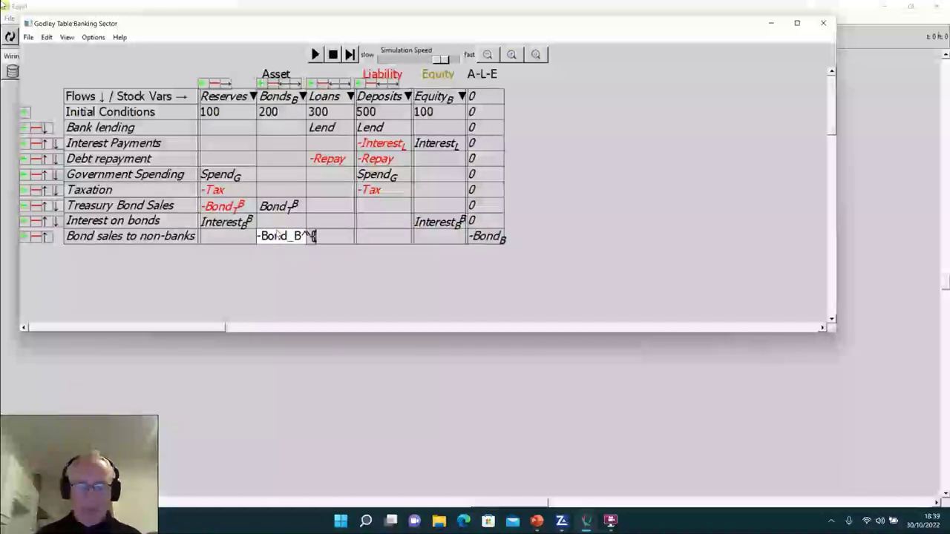
type("NB")
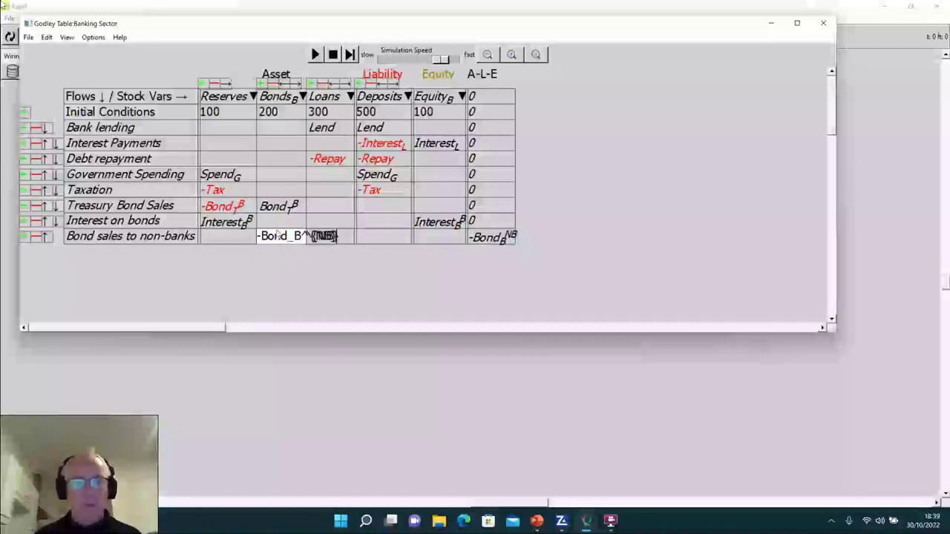
left_click(277, 287)
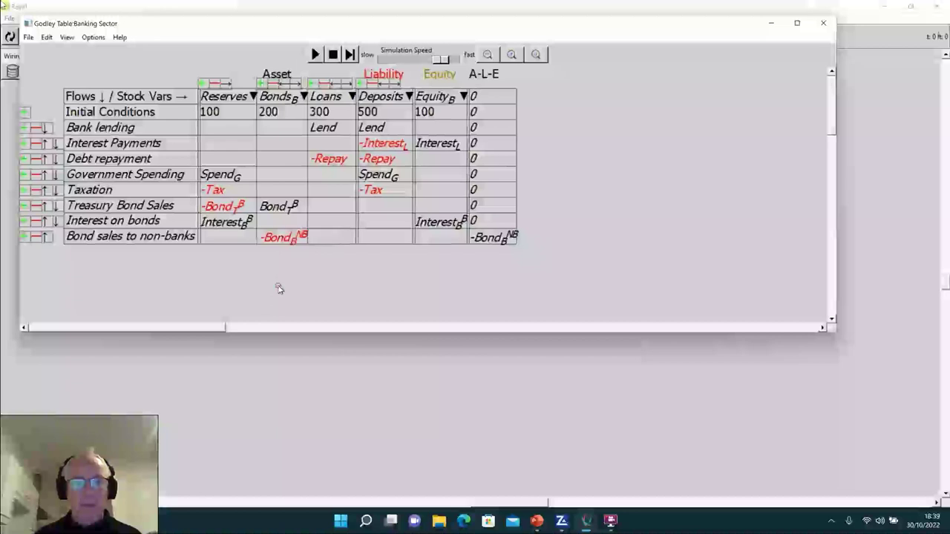
double_click(297, 238)
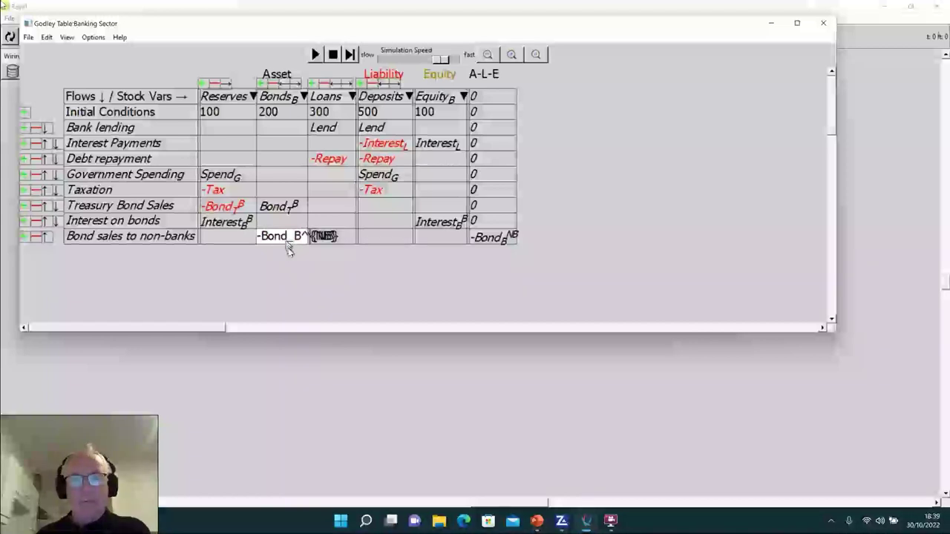
left_click(293, 259)
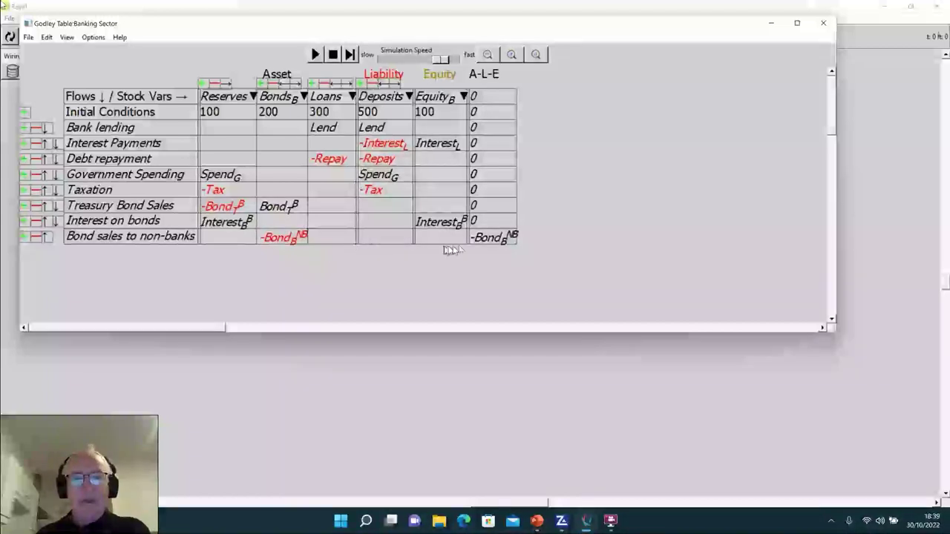
double_click(318, 237)
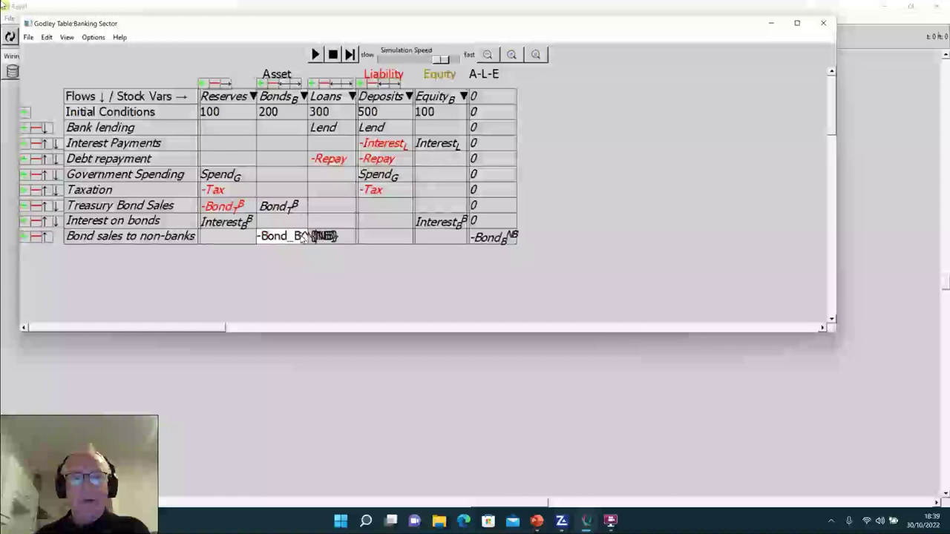
left_click(316, 270)
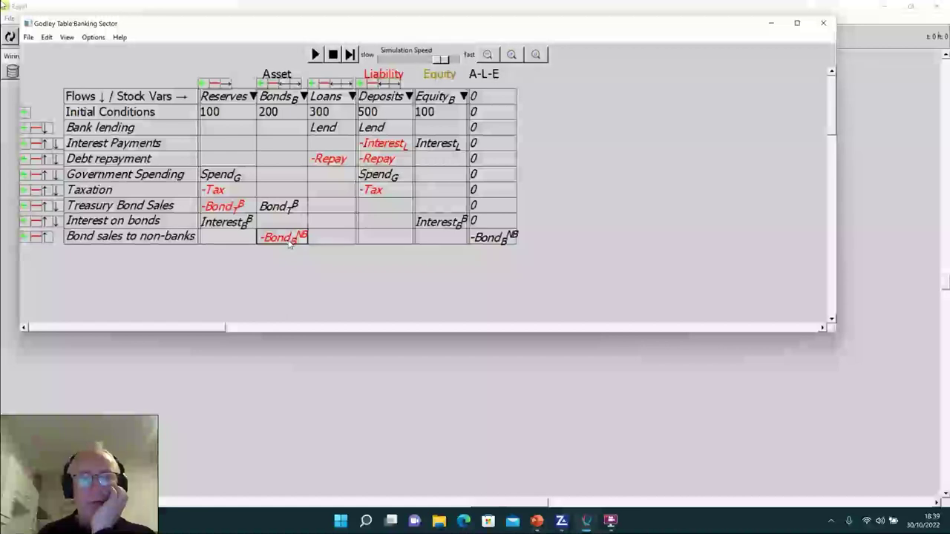
- Balance the Bond sales to non-banks row with the matching negative flow "-Bond_B^{NB}" in the Deposits column
left_click(385, 238)
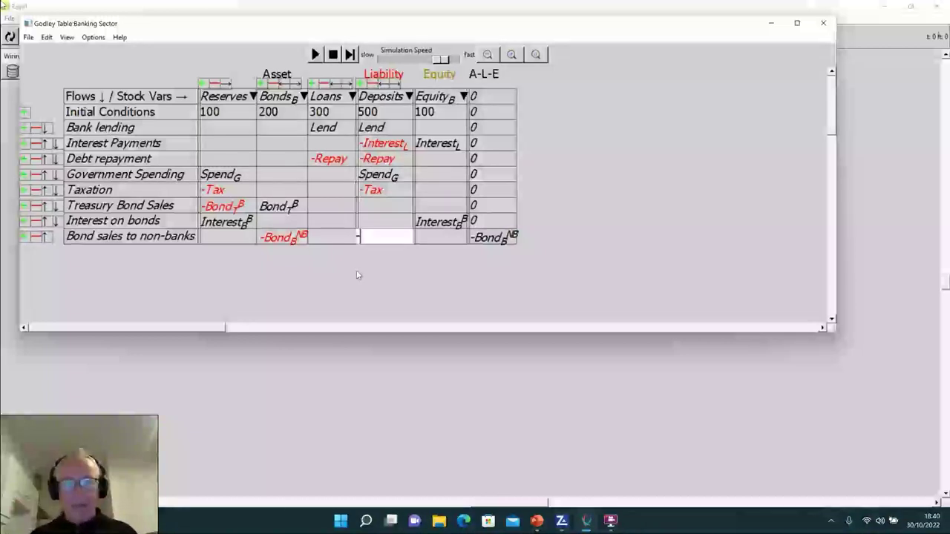
type("B")
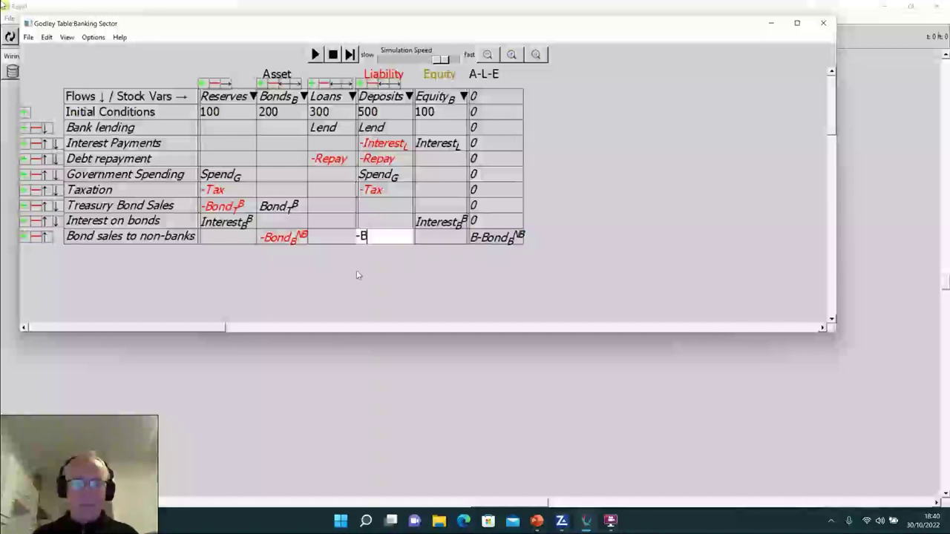
type("ond")
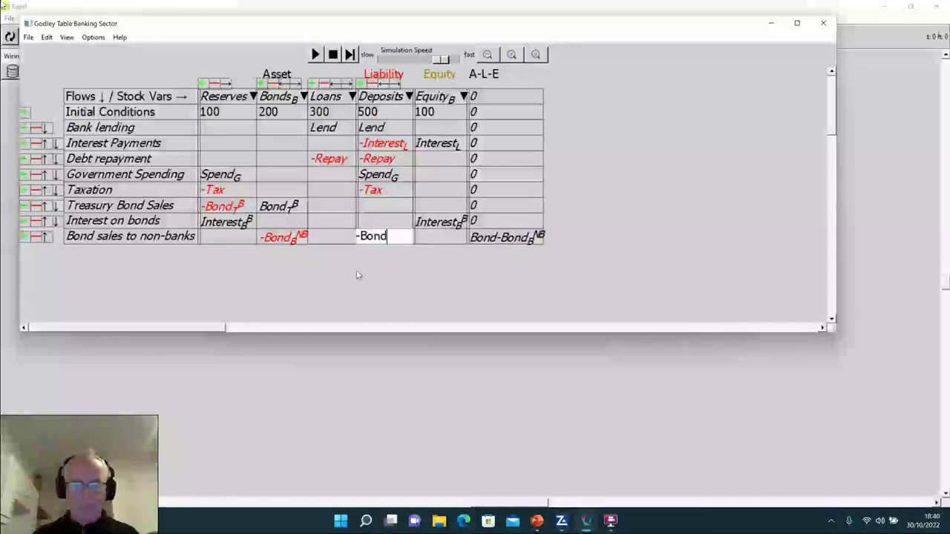
type("_B")
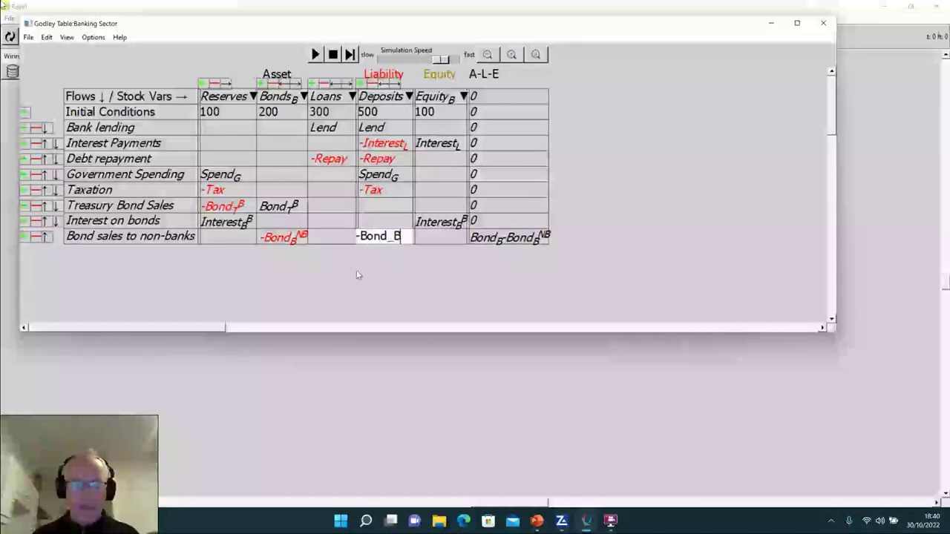
type("^{")
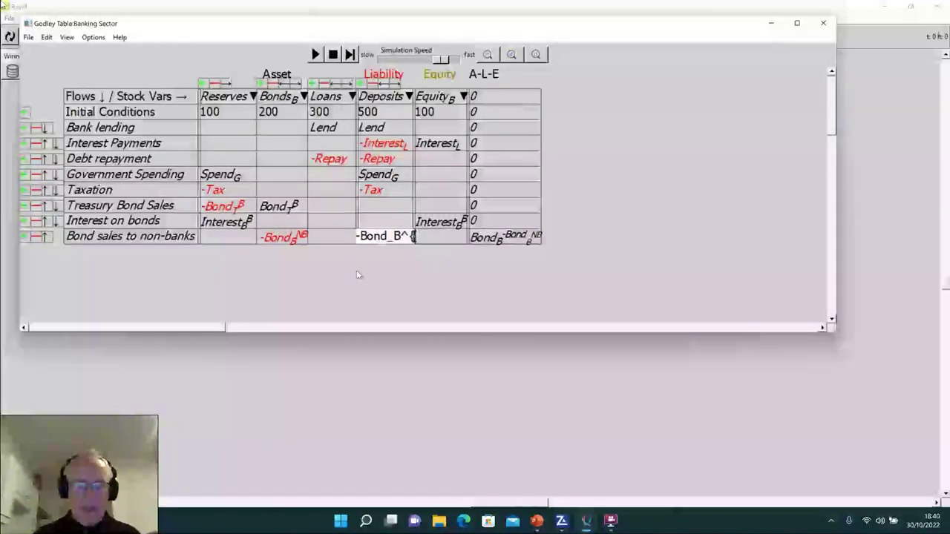
type("NB}")
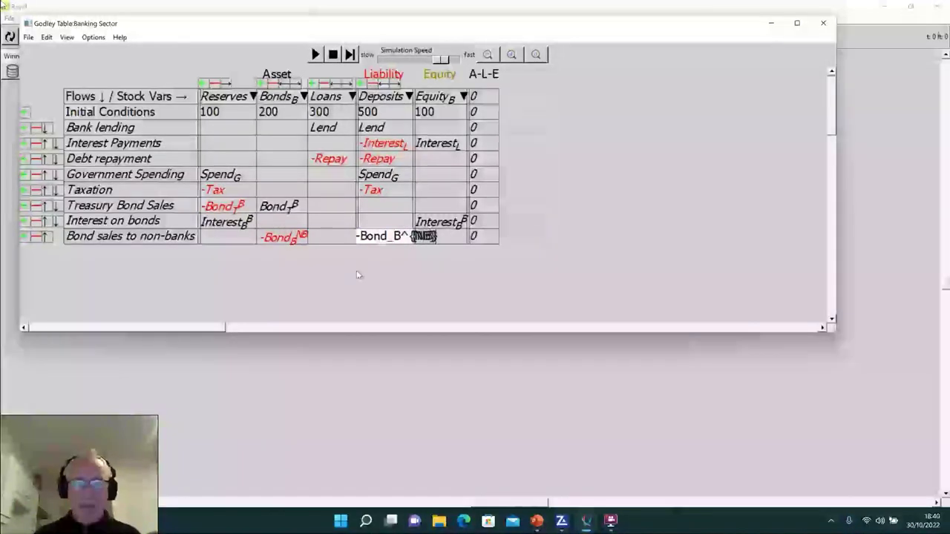
left_click(357, 275)
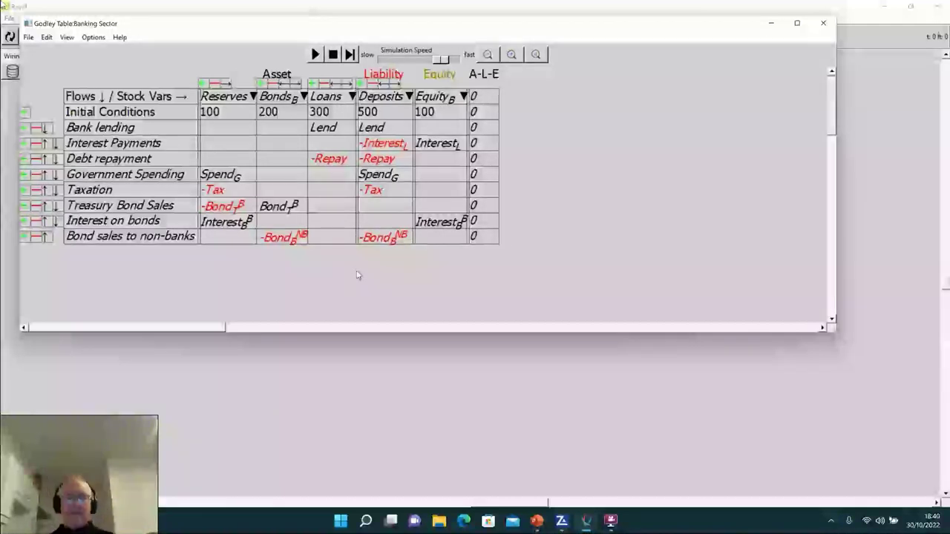
- Add a flow row below Bond sales to non-banks and label it "Interest on bonds to NBs"
left_click(24, 237)
left_click(84, 252)
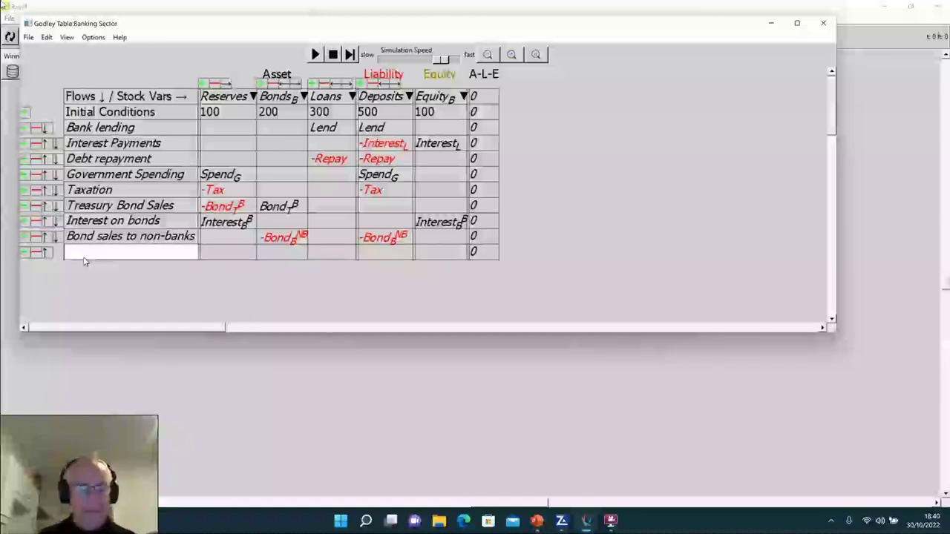
type("Interest on bond")
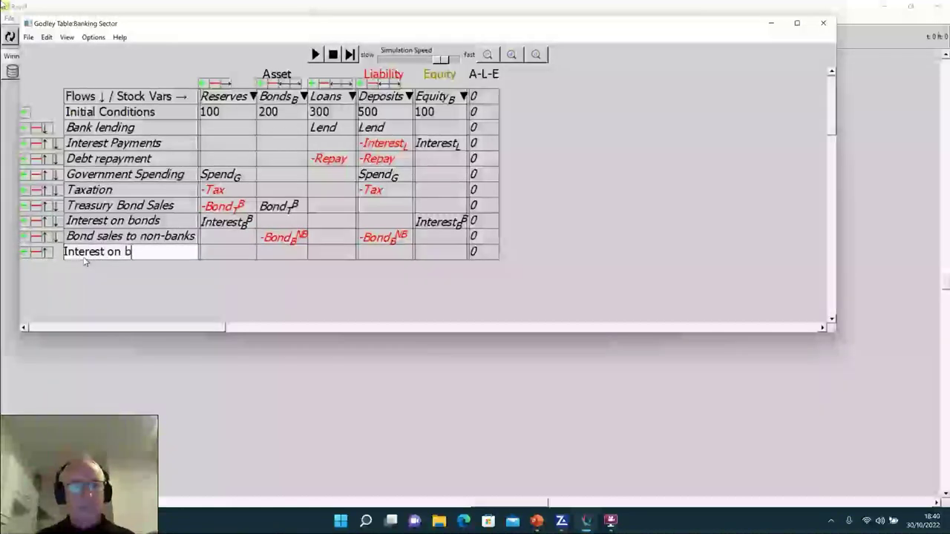
key("BackSpace")
key("BackSpace")
type("nds ")
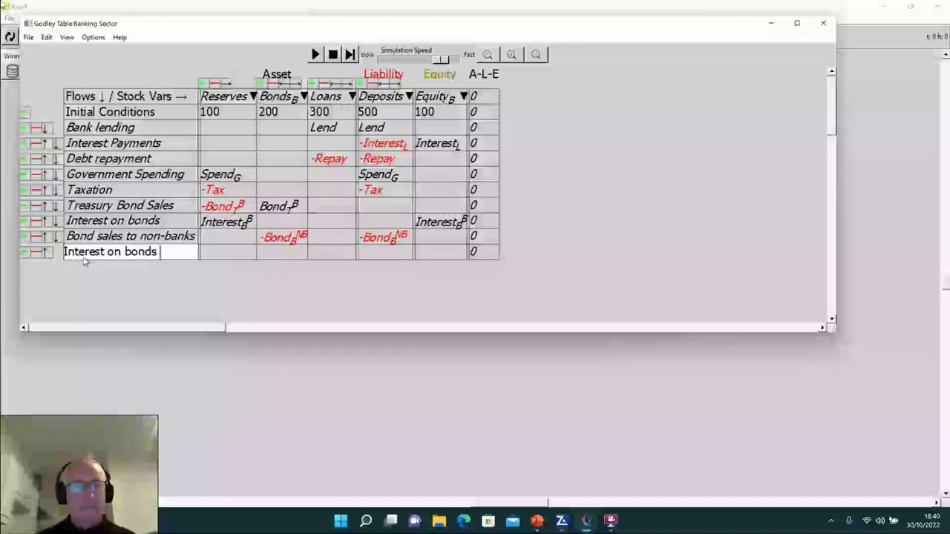
type("a")
key("BackSpace")
key("BackSpace")
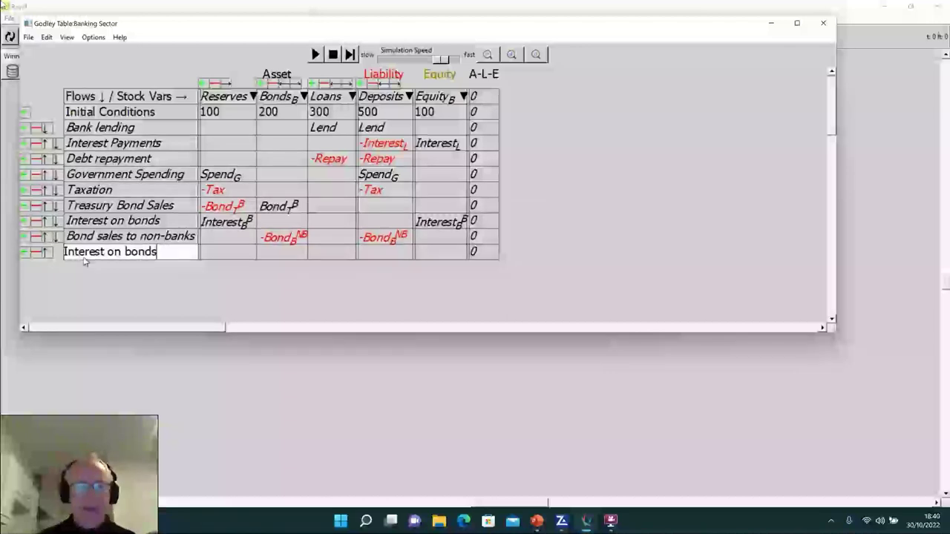
type("to NBs")
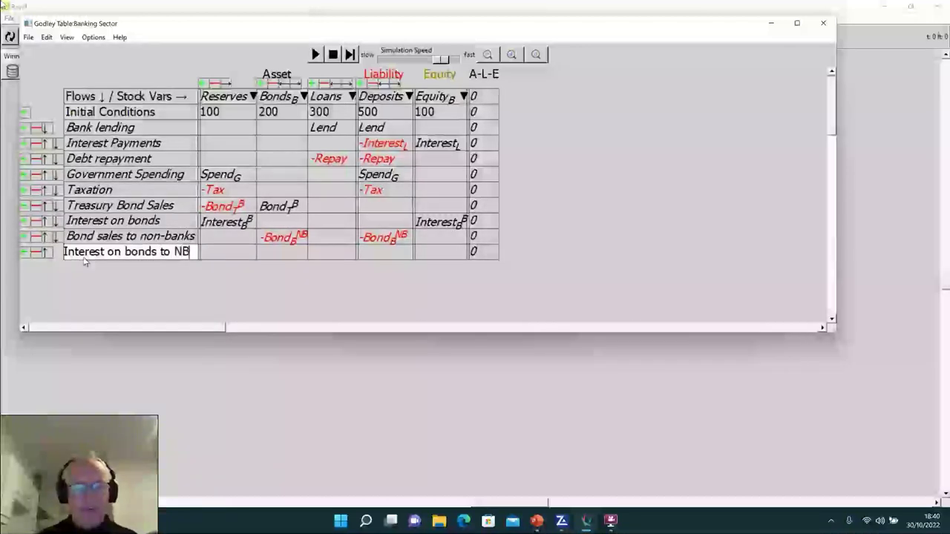
- Enter the flow "Interest_{NB}" in the Deposits column of the Interest on bonds to NBs row
left_click(382, 254)
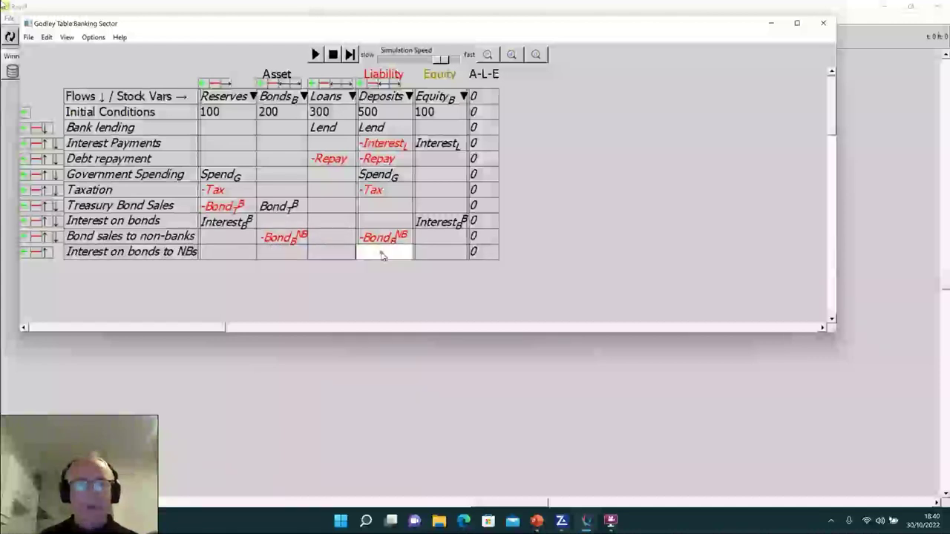
type("In")
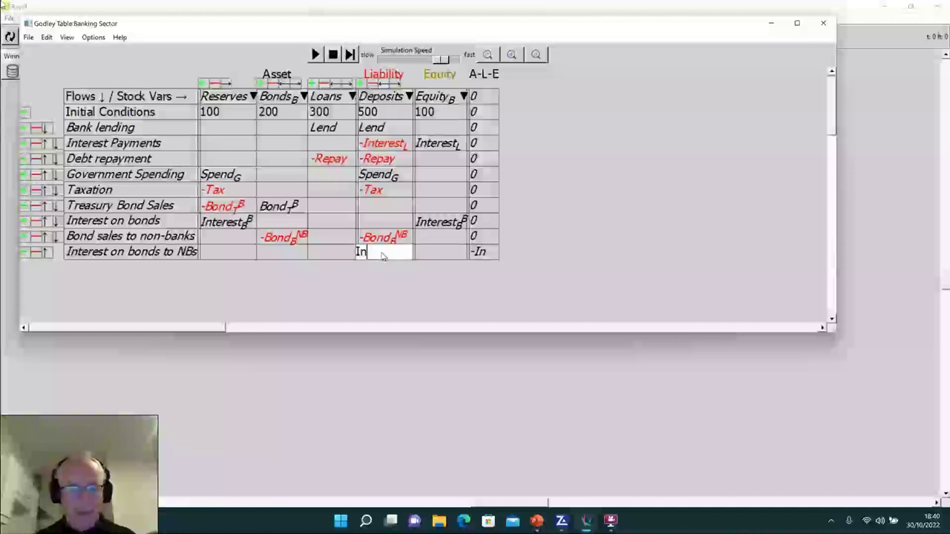
type("terest")
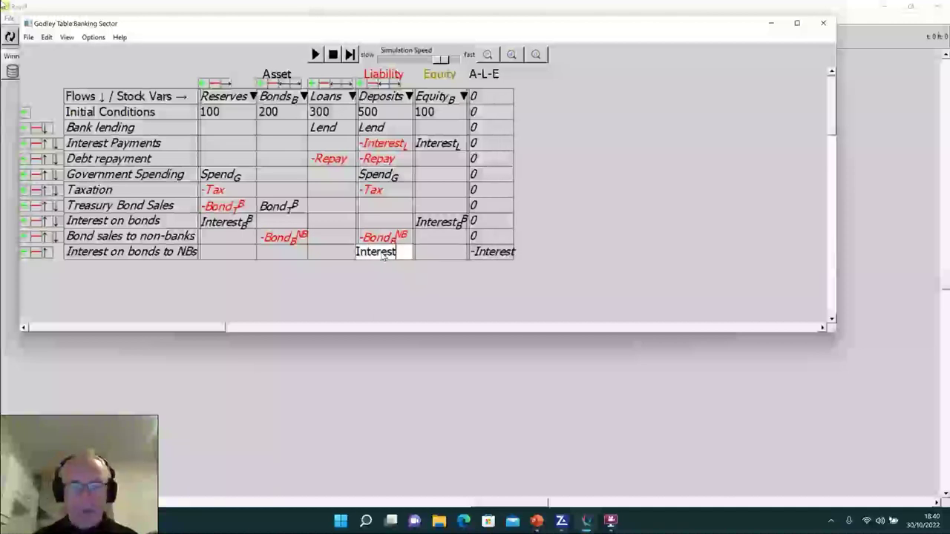
type("_")
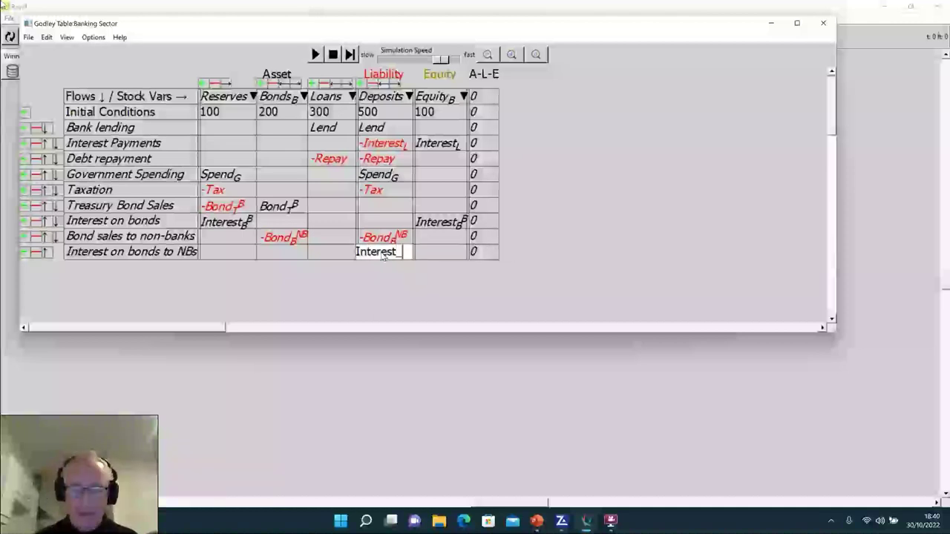
type("{NB}")
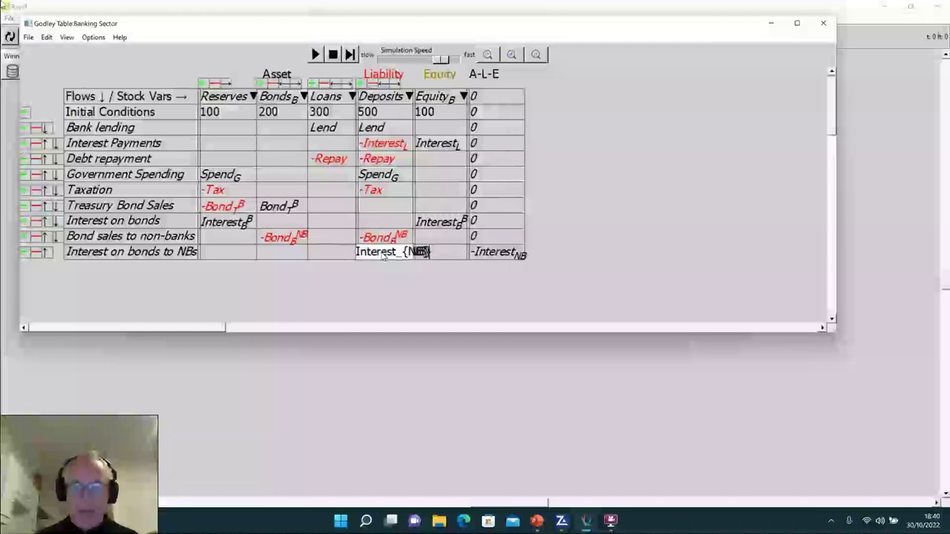
left_click(366, 289)
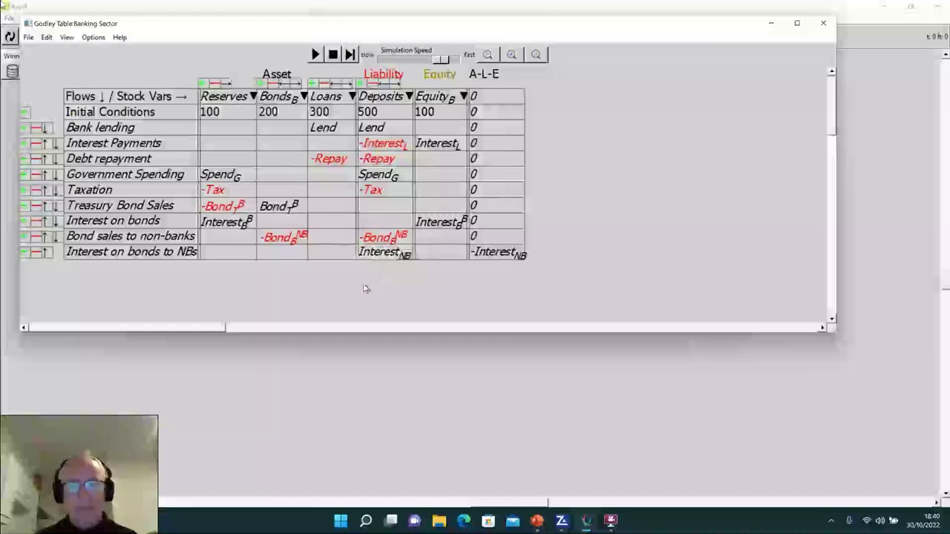
- Change the Deposits flow in the Interest on bonds to NBs row to "Interest_B^{NB}"
left_click(212, 261)
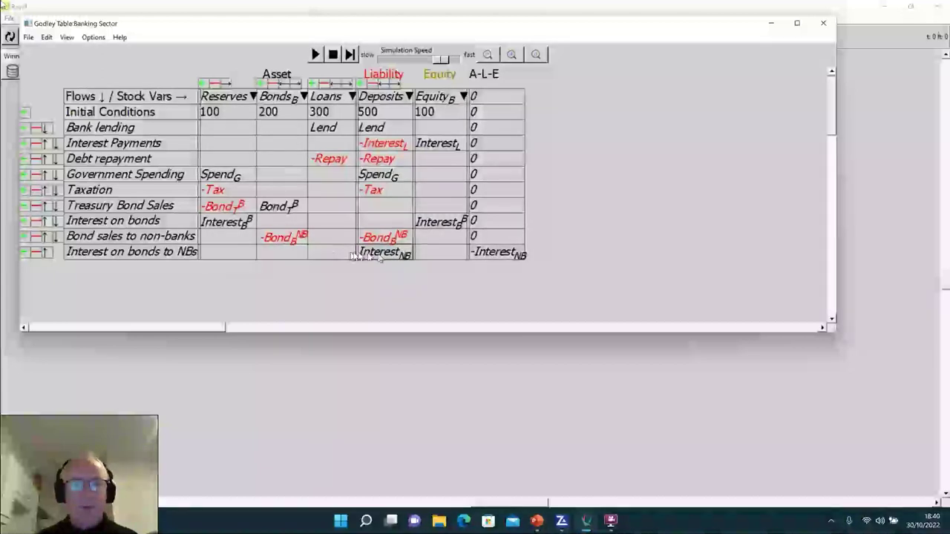
left_click(364, 254)
left_click(397, 254)
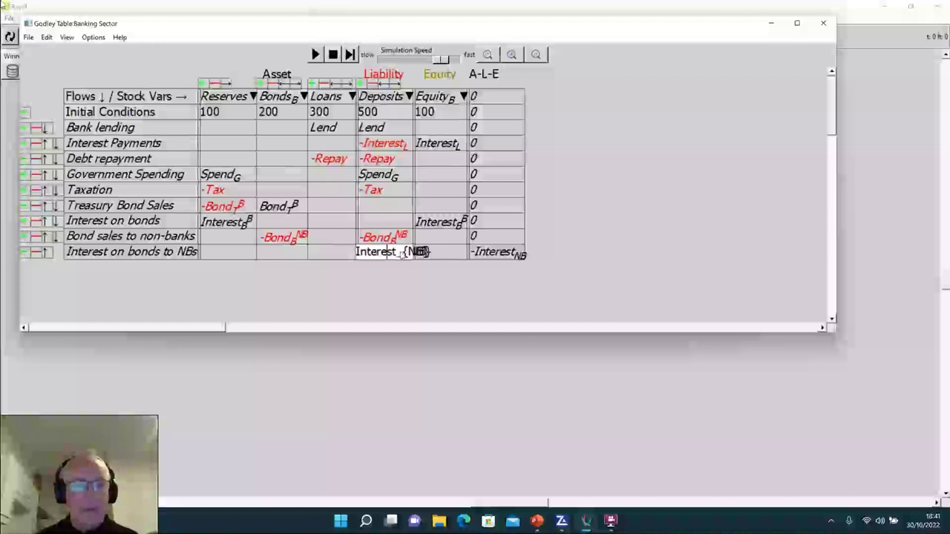
key("Return")
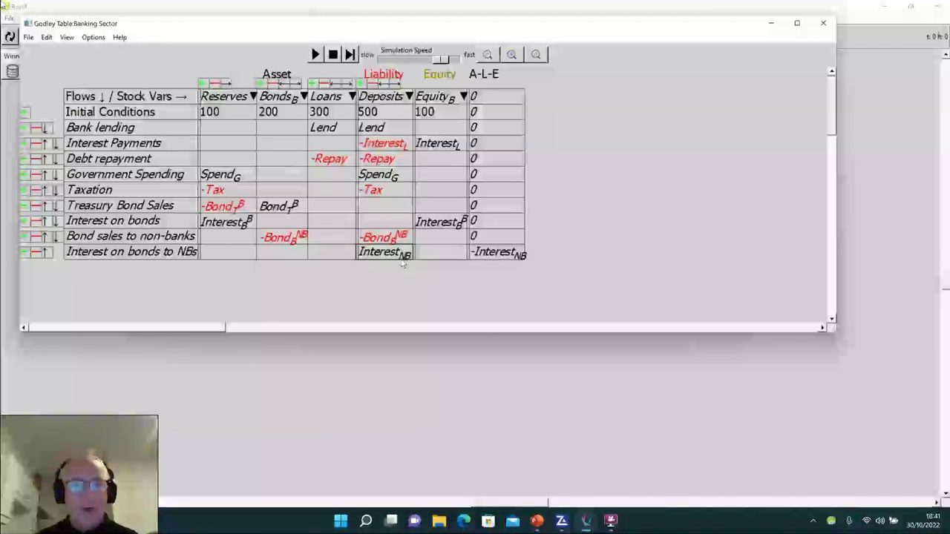
double_click(405, 256)
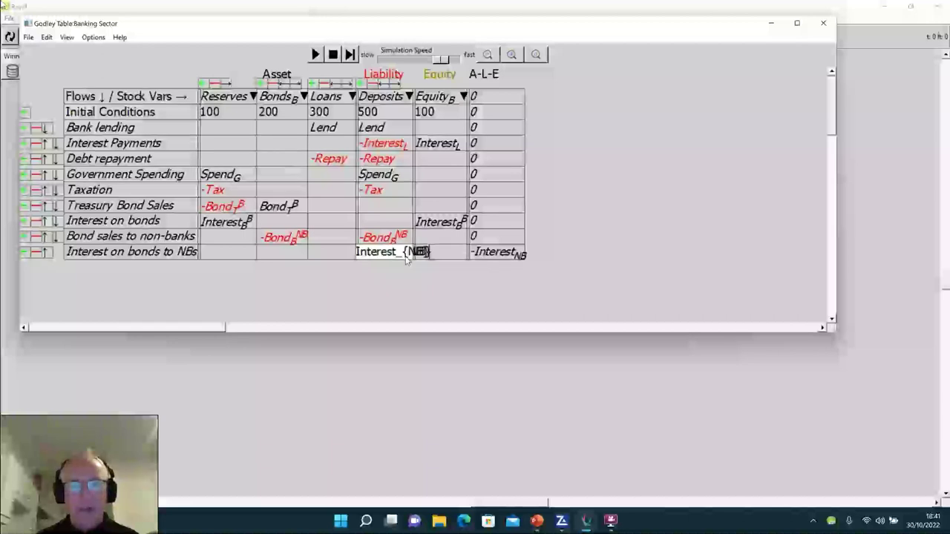
type("N")
key("BackSpace")
key("BackSpace")
type("B")
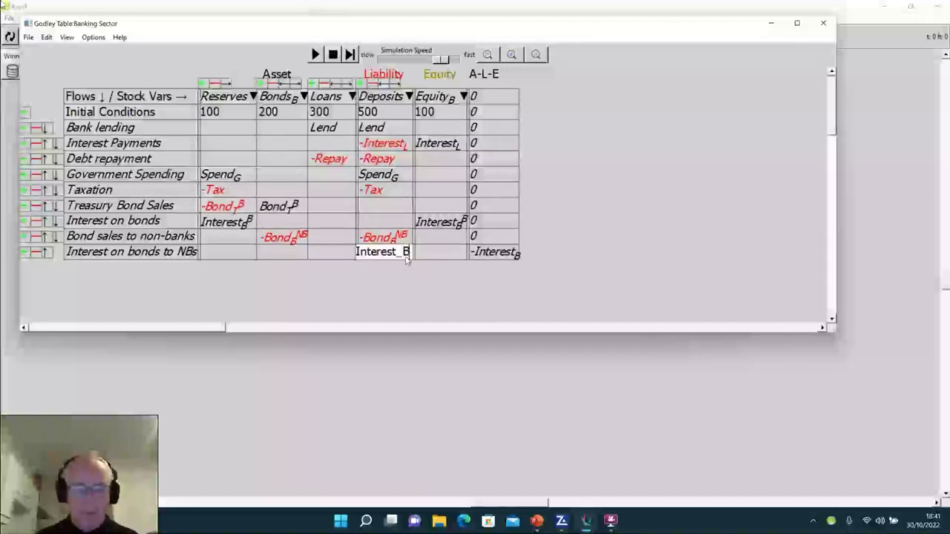
type("^{NB}")
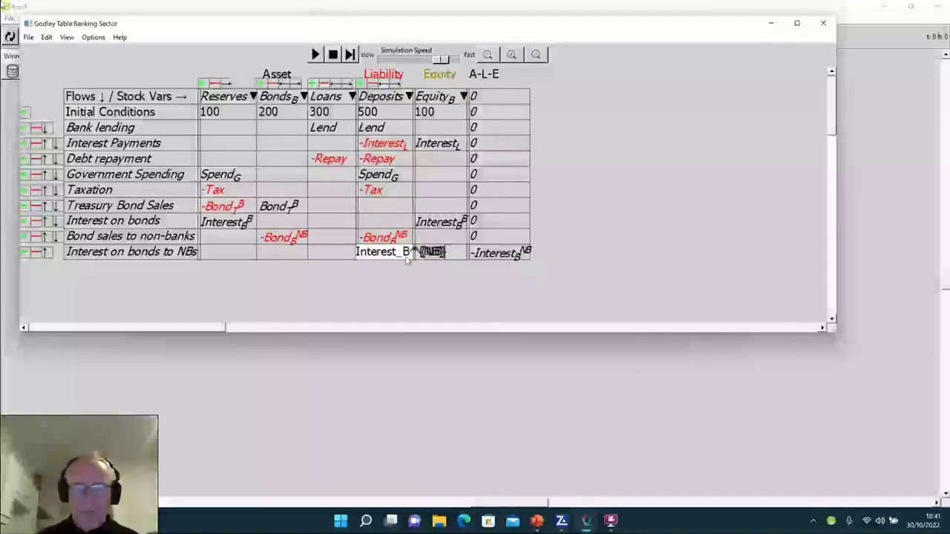
left_click(369, 311)
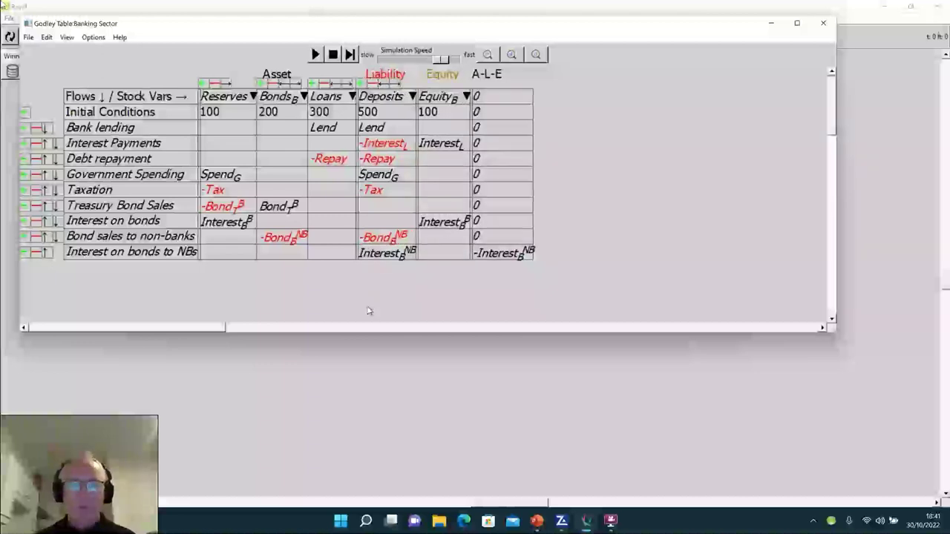
- Balance the Interest on bonds to NBs row with the matching flow "Interest_B^{NB}" in the Reserves column
left_click(216, 251)
type("Interest_")
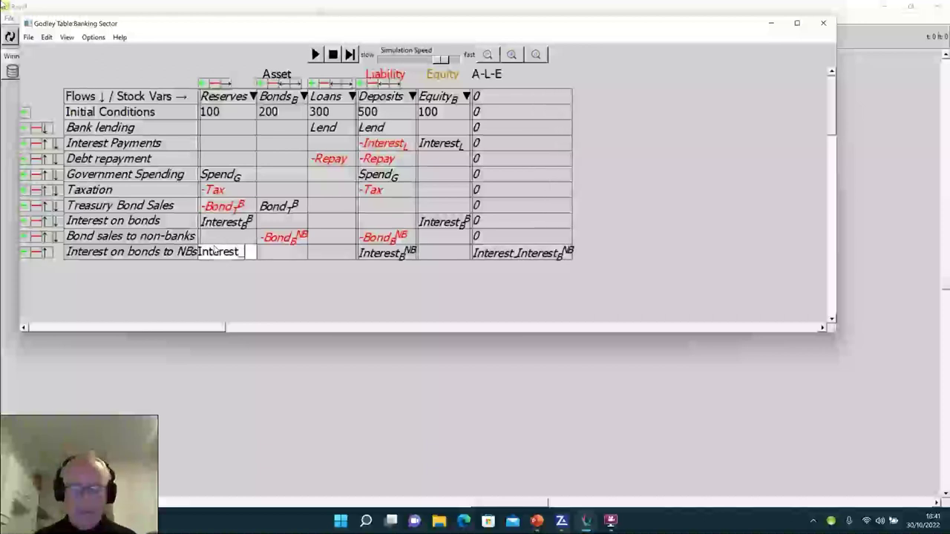
type("B^{")
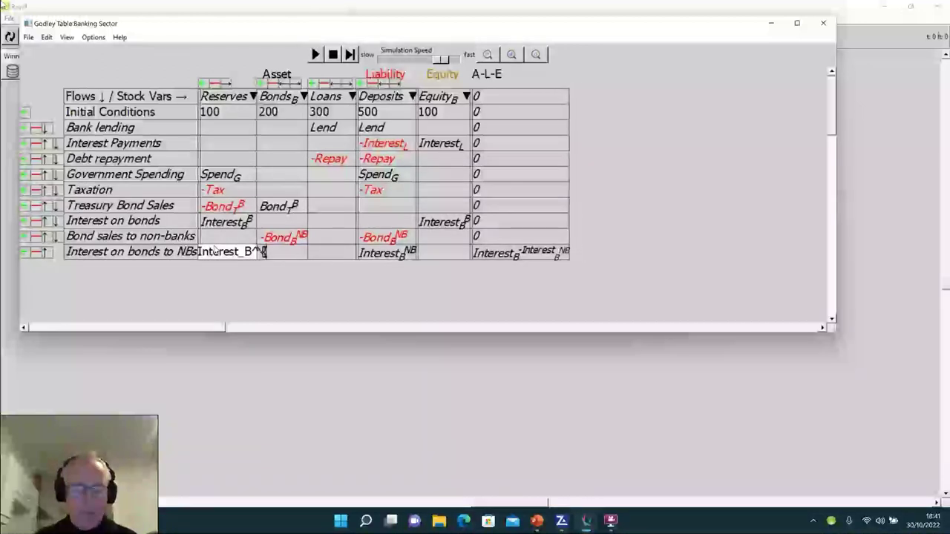
type("NB}")
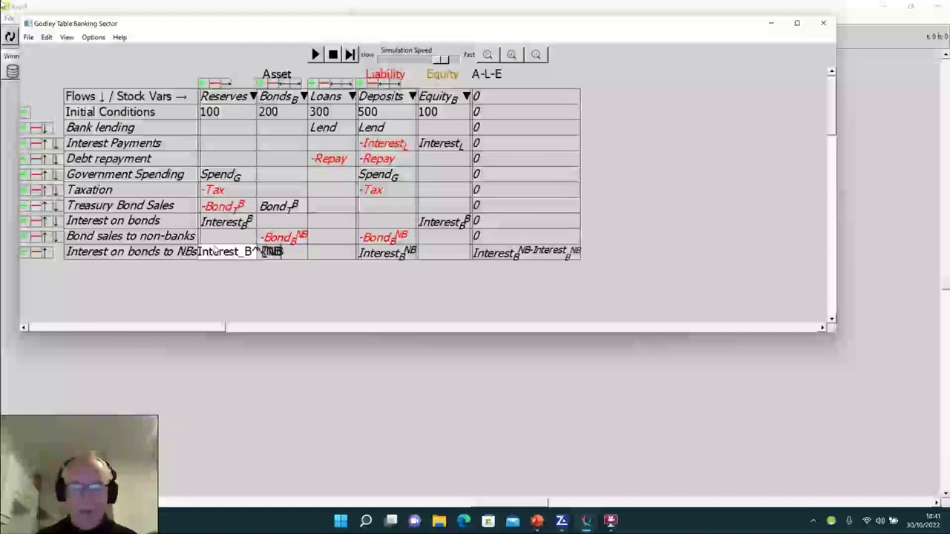
left_click(230, 278)
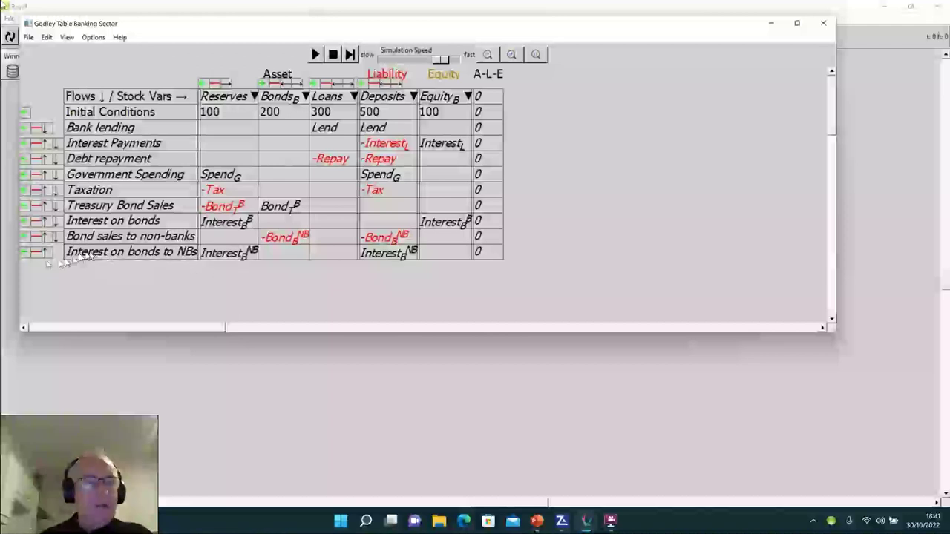
- Add a flow row named Bank spending below the Interest on bonds to NBs row of the Banking Sector table
left_click(25, 252)
left_click(75, 271)
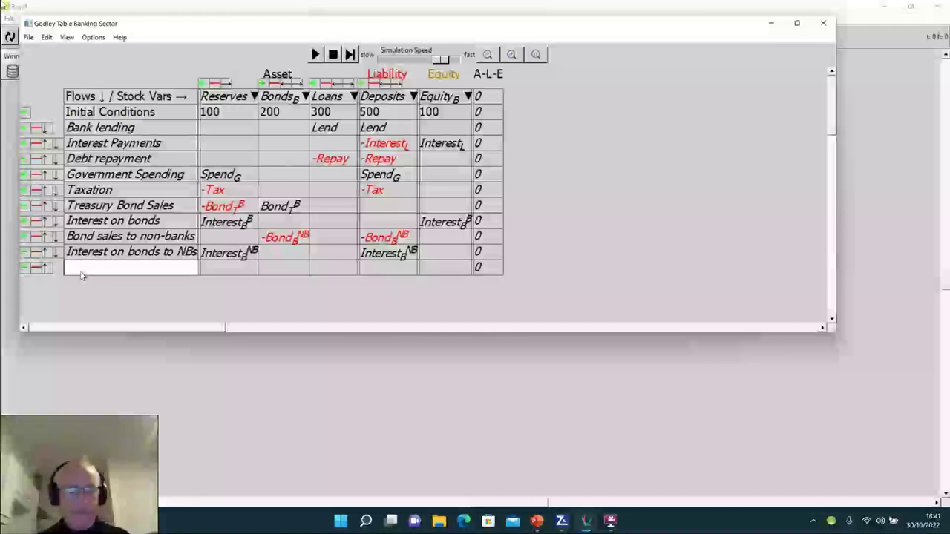
type("Bank ")
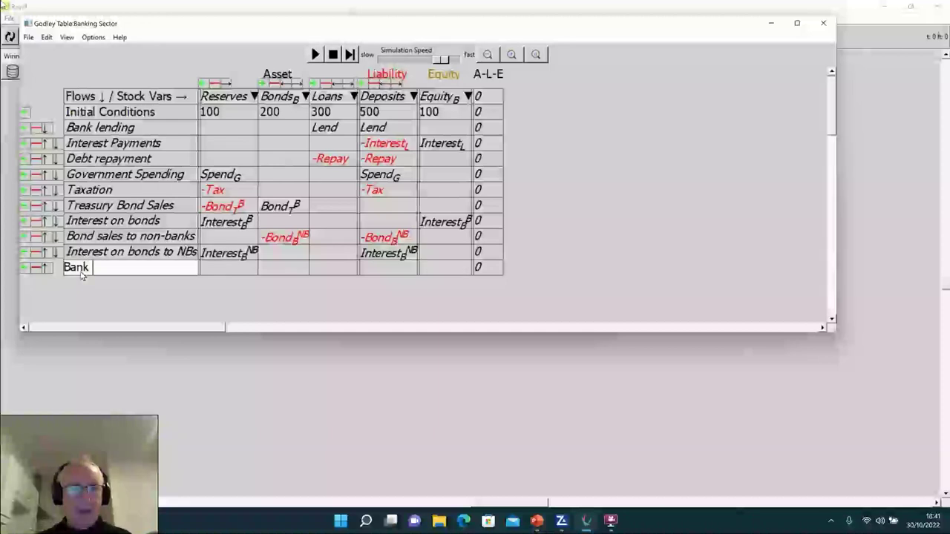
type("spending")
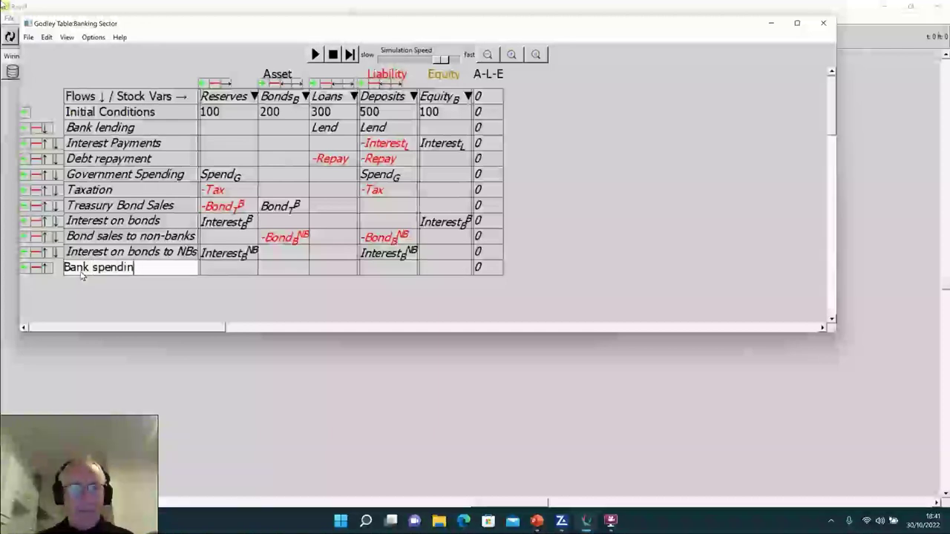
left_click(118, 285)
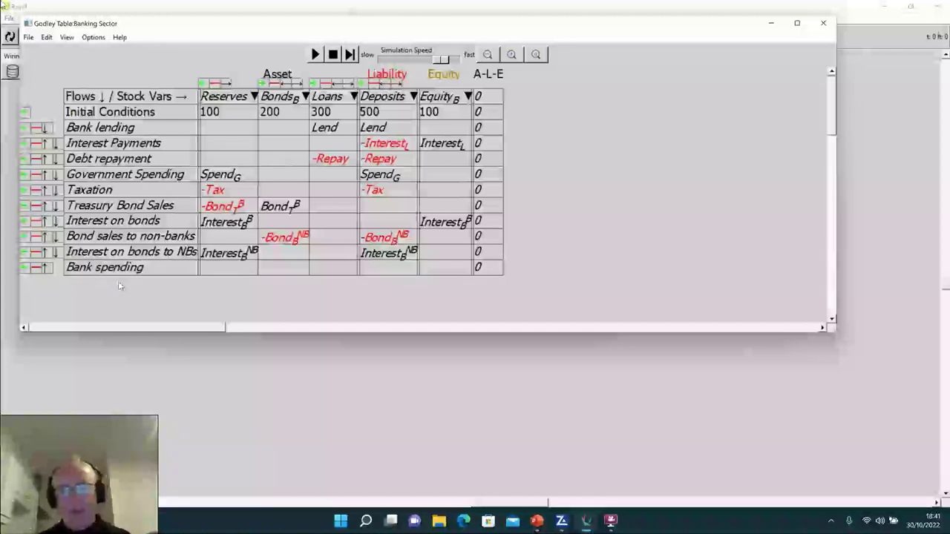
- Fill the Bank spending row with -Spend_B under the bank's equity and Spend_B under Deposits
left_click(437, 274)
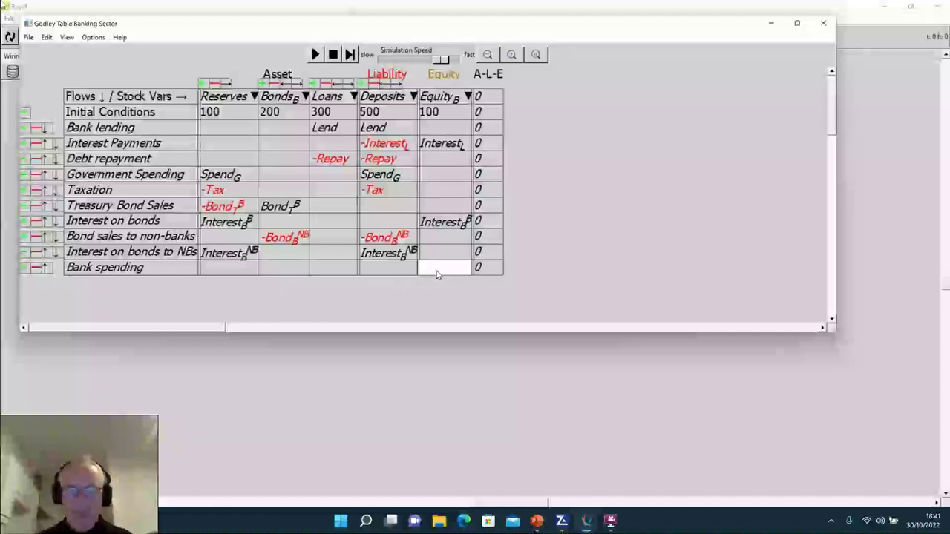
type("Spen")
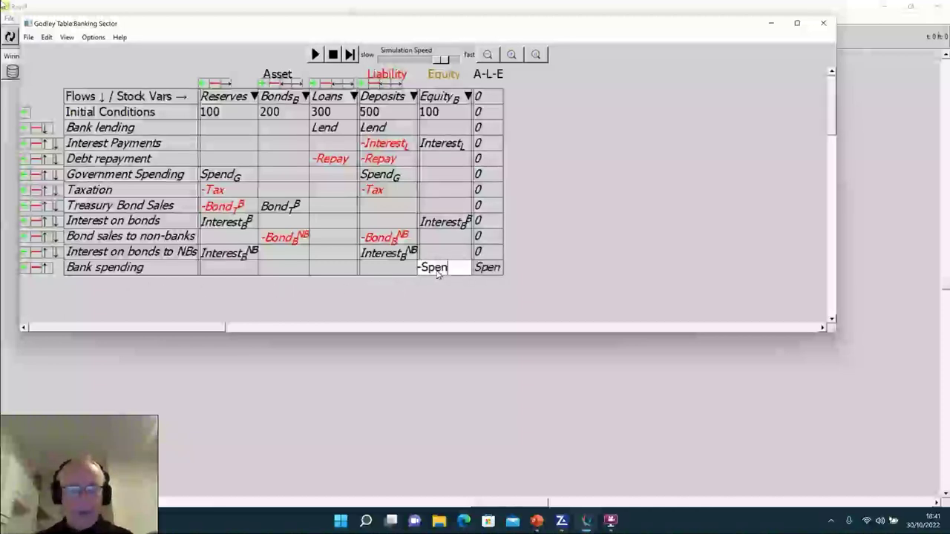
type("d_B")
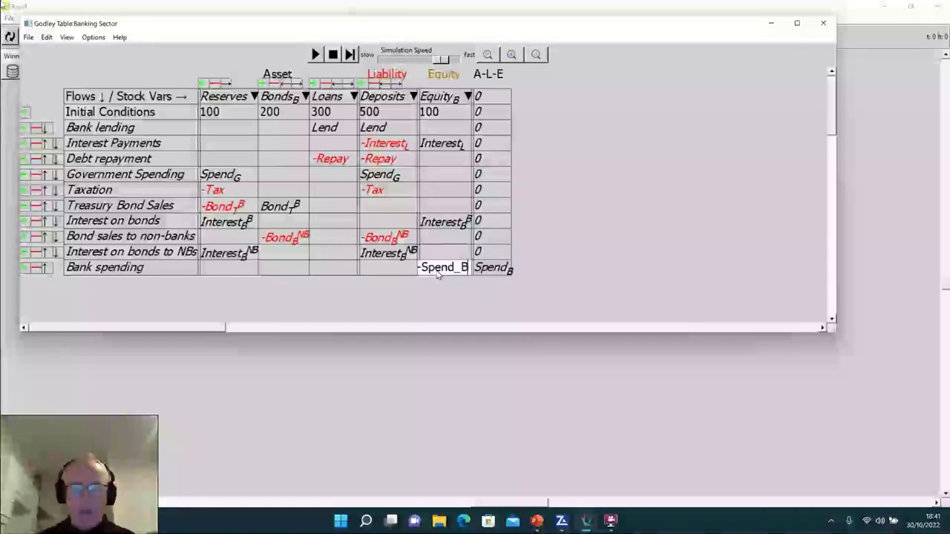
left_click(389, 270)
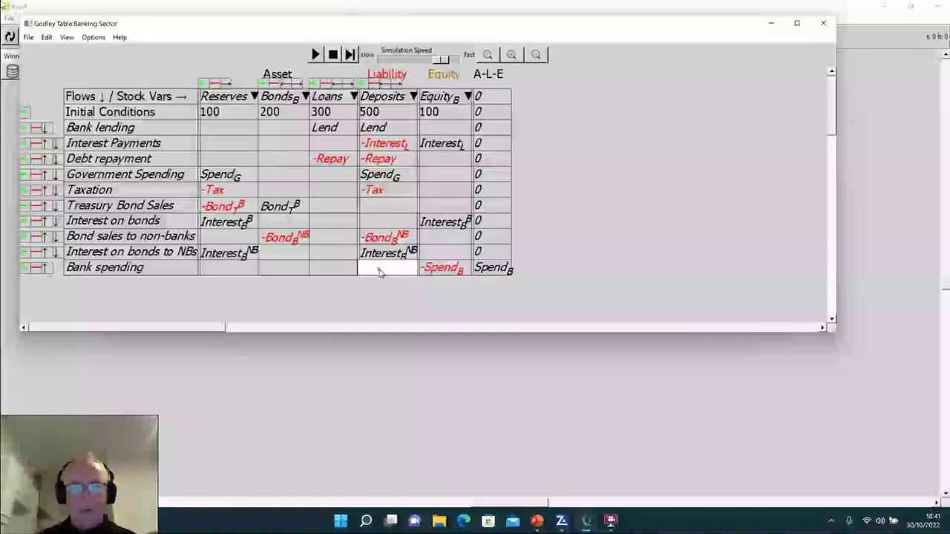
type("Spend_B")
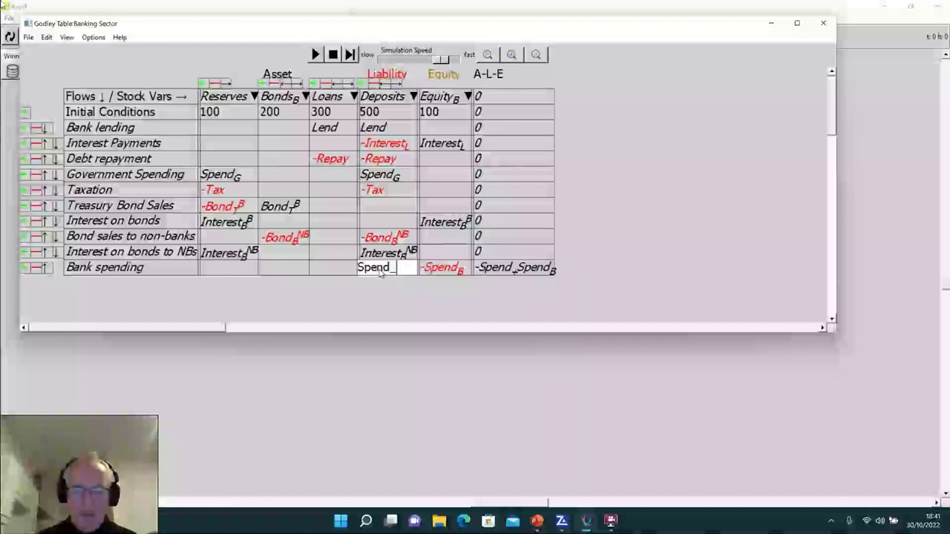
left_click(633, 283)
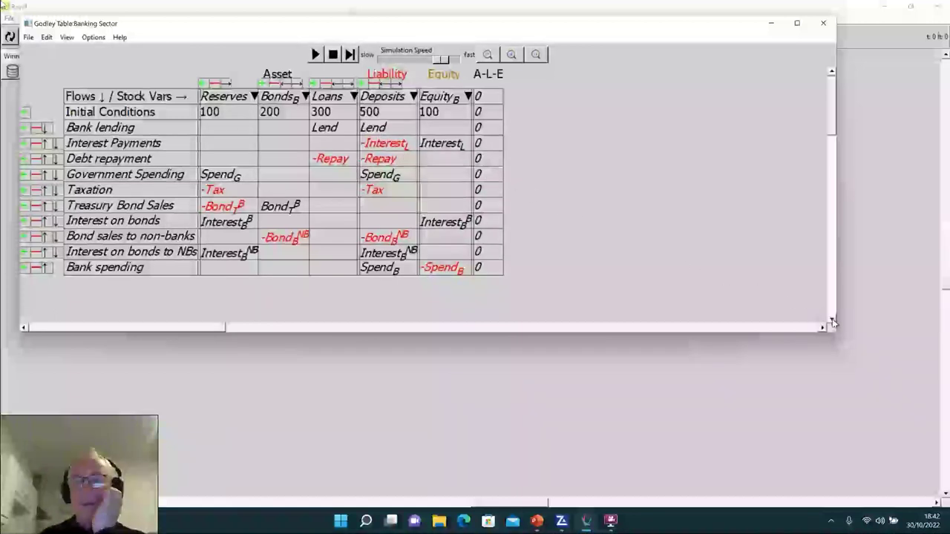
- Return to the main canvas, place a new Godley table beside Banking Sector, and turn off its variable display
left_click_drag(832, 328, 549, 312)
left_click(628, 304)
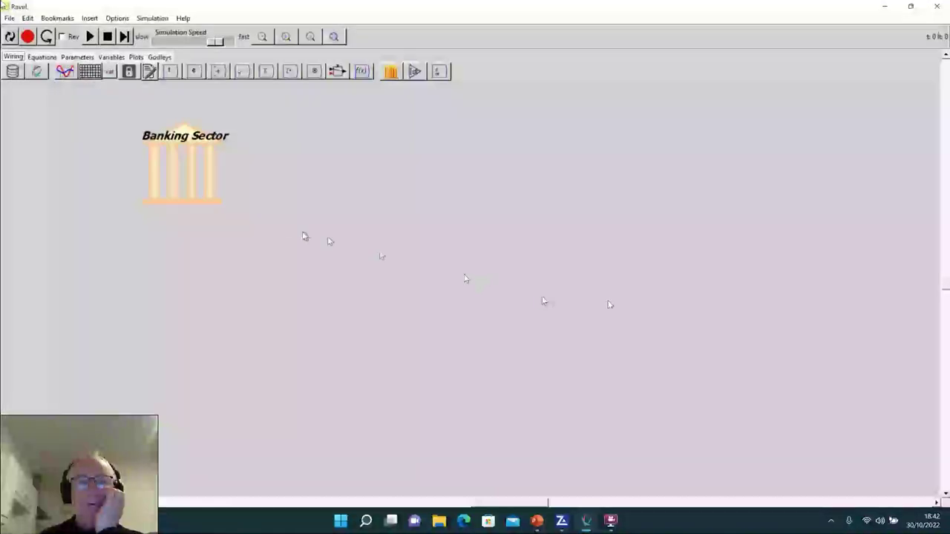
left_click(391, 70)
left_click(297, 165)
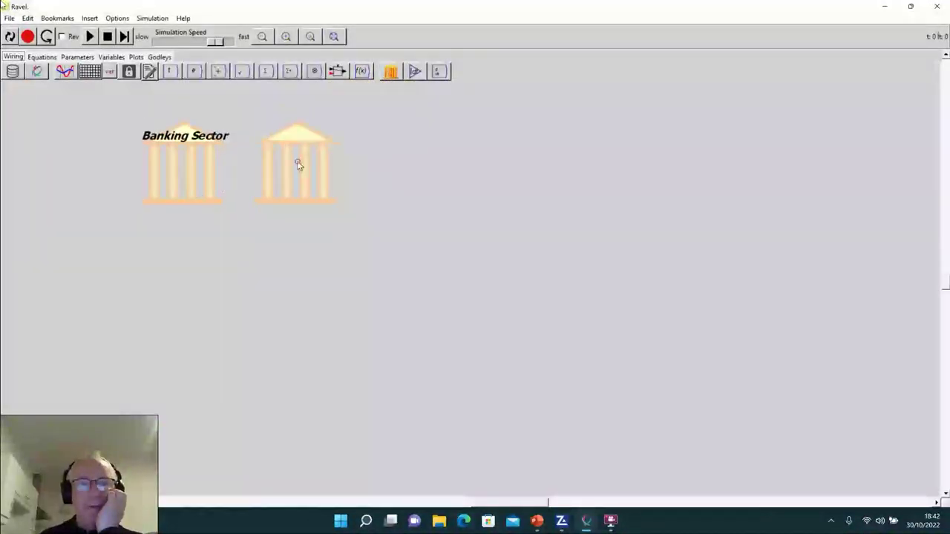
right_click(298, 165)
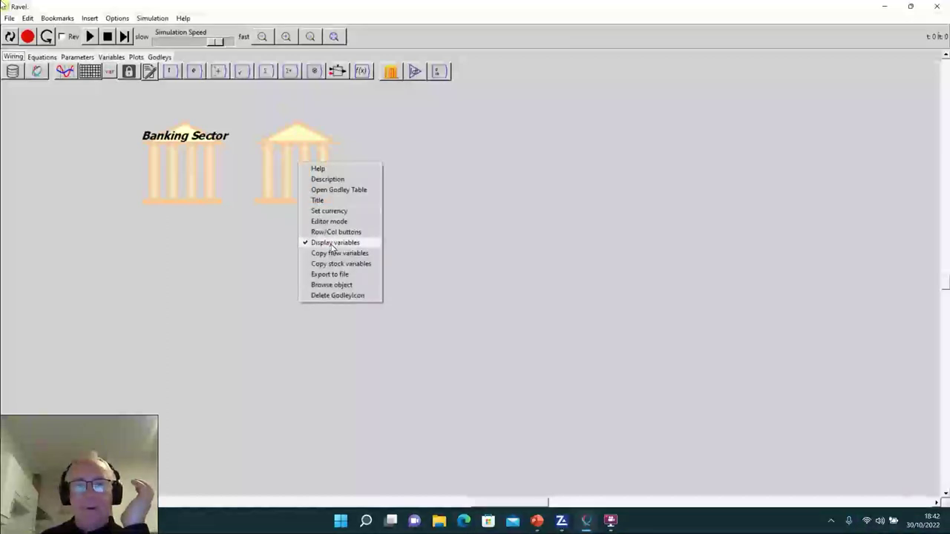
left_click(333, 243)
- Set the new Godley table's title to Public
right_click(293, 174)
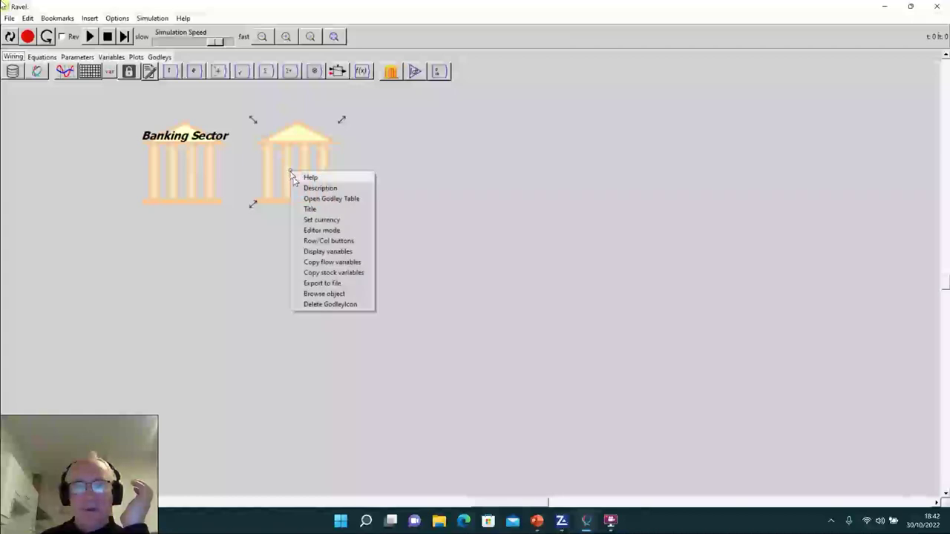
left_click(318, 211)
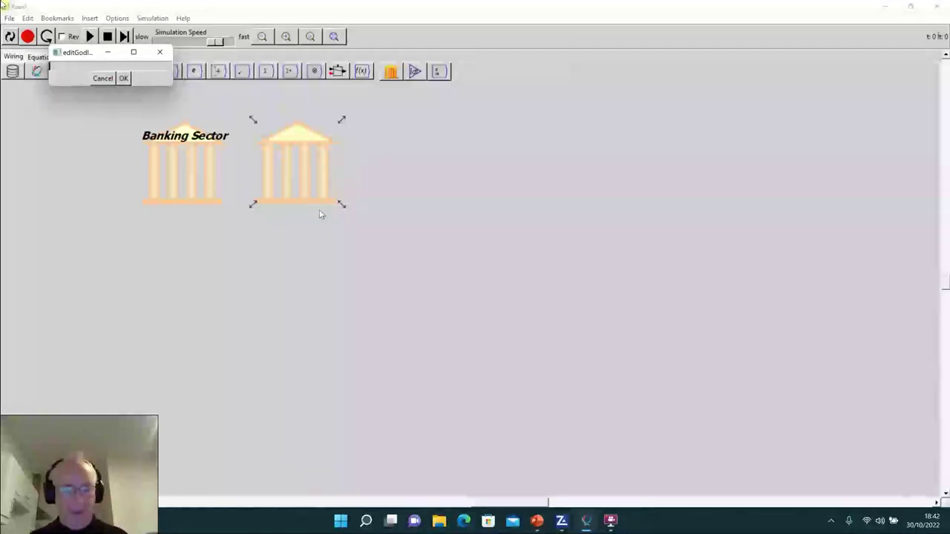
type("Public")
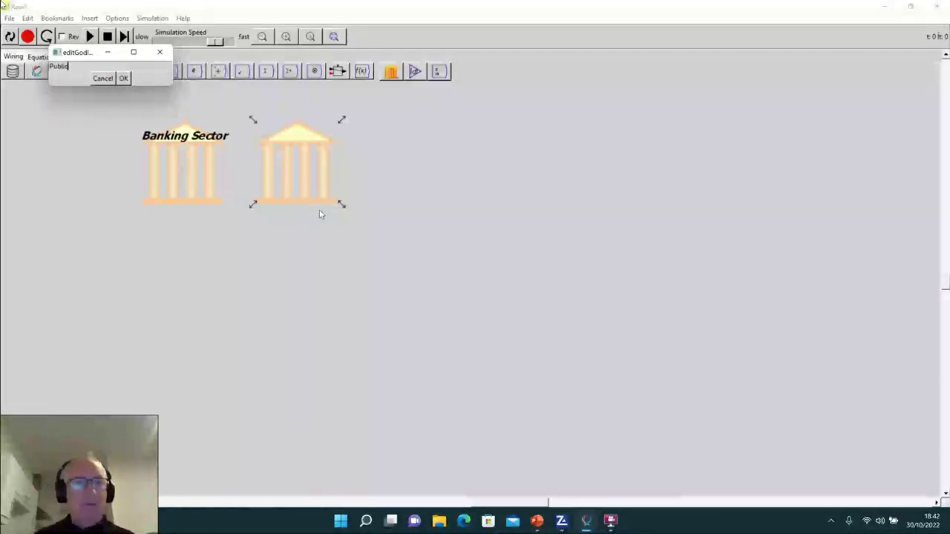
left_click(125, 79)
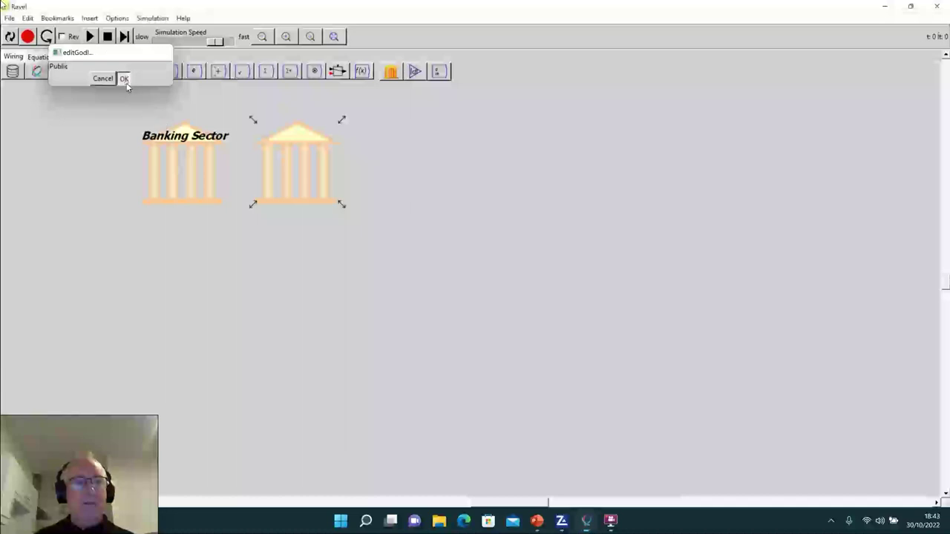
- Open the Public Godley table and assign Deposits as its asset and Loans as its liability
right_click(287, 186)
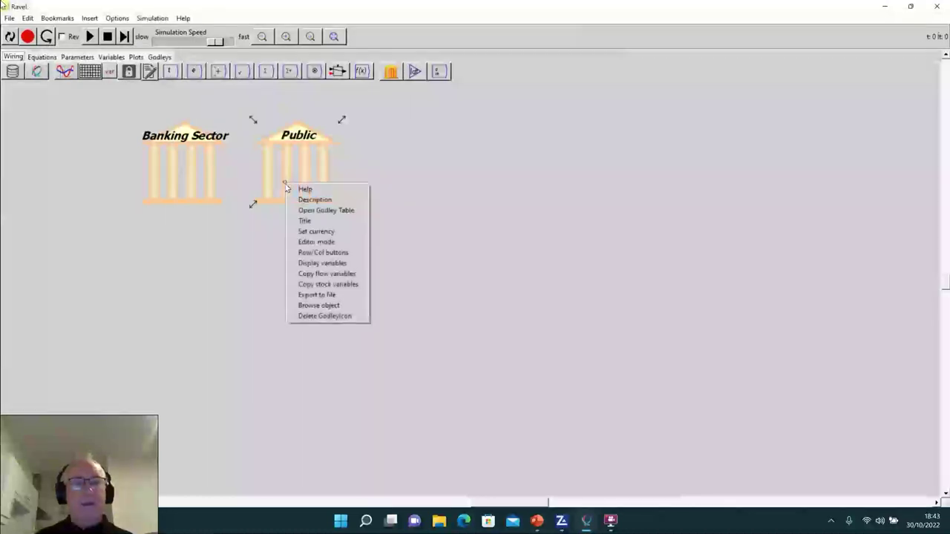
left_click(312, 210)
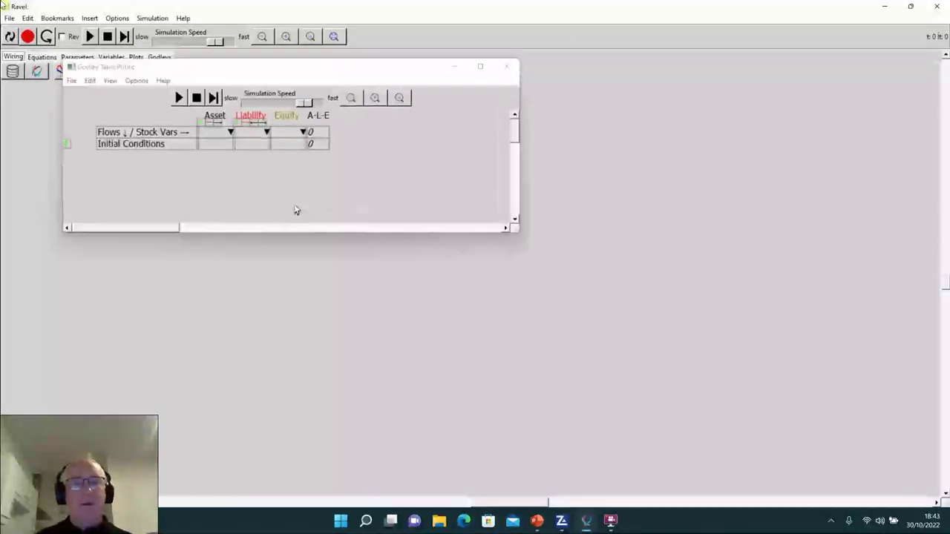
left_click(232, 133)
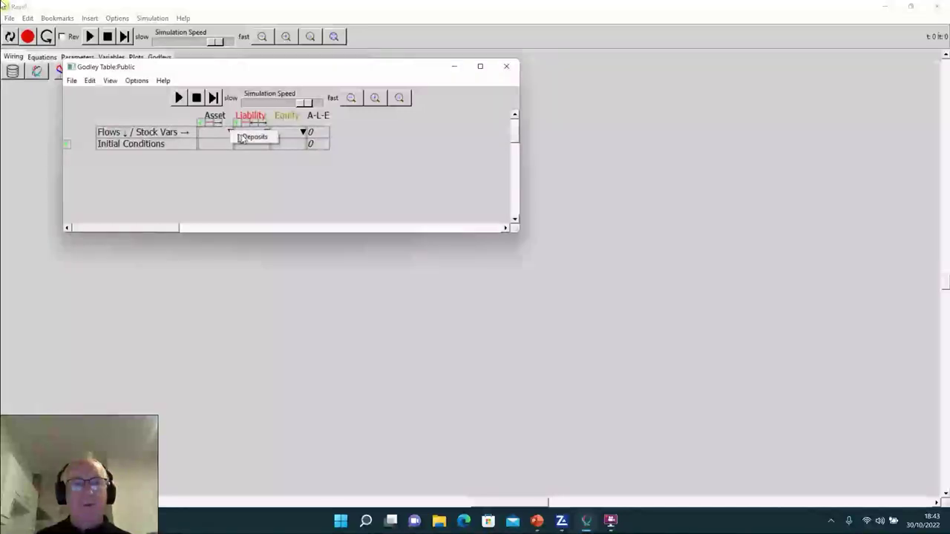
left_click(243, 138)
left_click(276, 132)
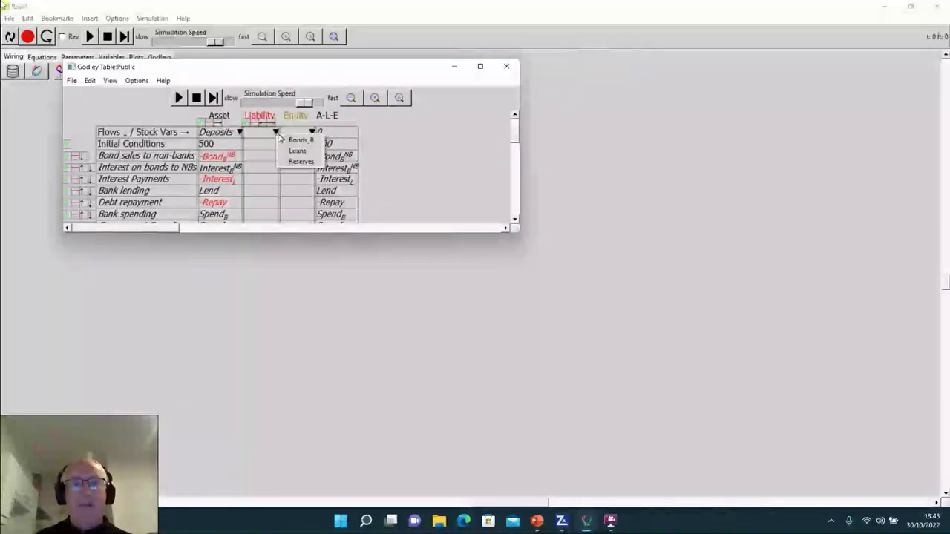
left_click(286, 152)
- Name the equity column of the Public table Equity_P
left_click(290, 134)
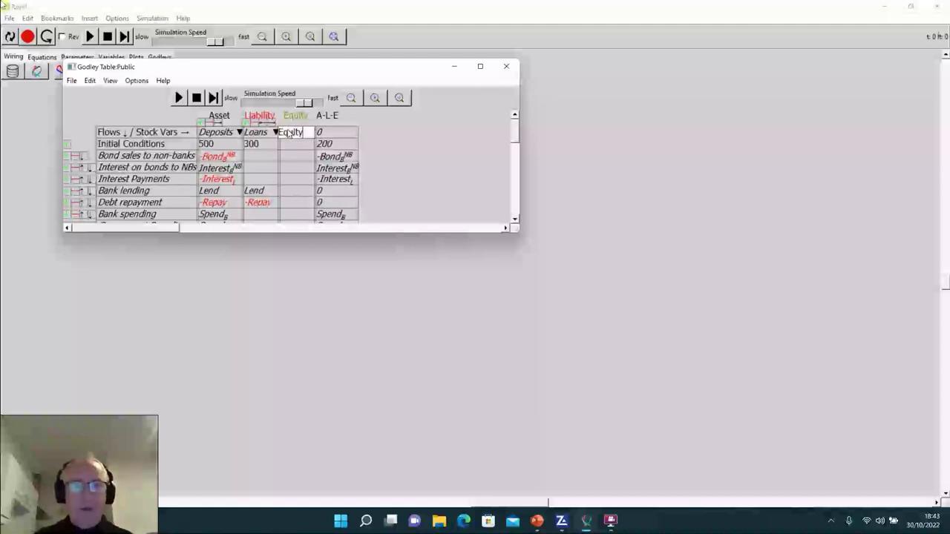
type("_P")
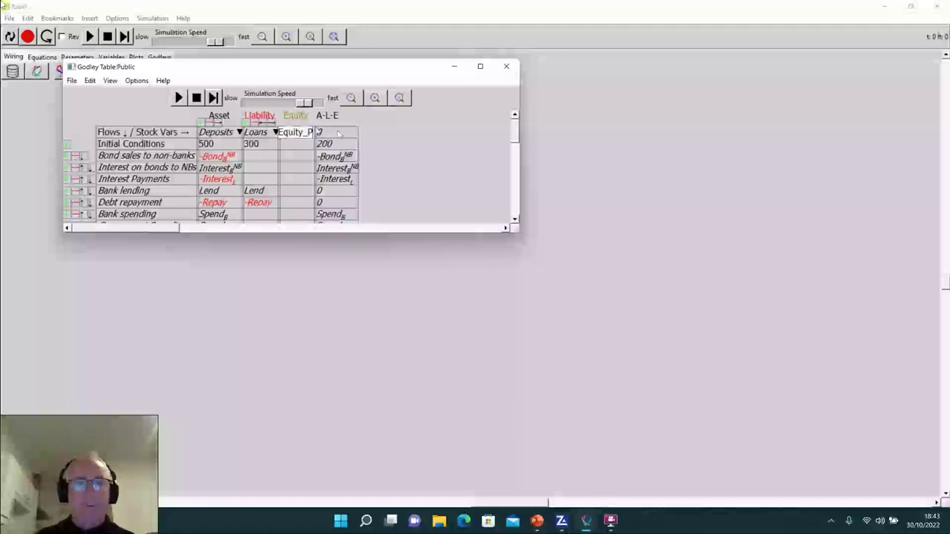
left_click(431, 157)
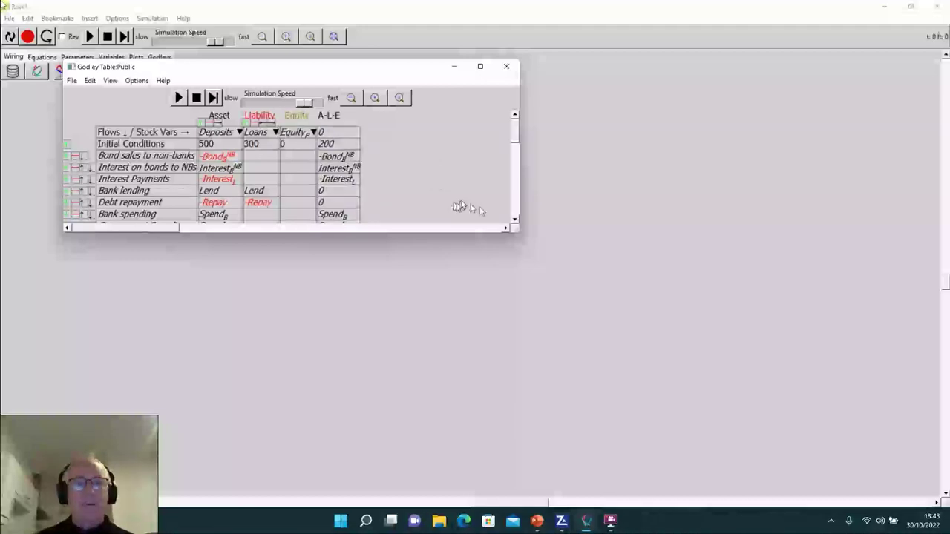
- Add a second asset column after Deposits in the Public table and name it Bonds_{NB}
left_click_drag(518, 232, 677, 321)
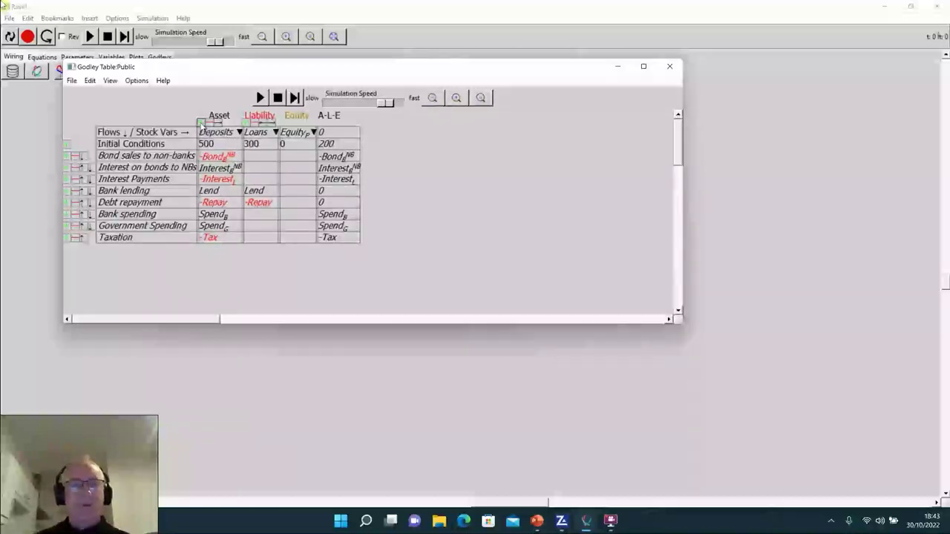
left_click(201, 122)
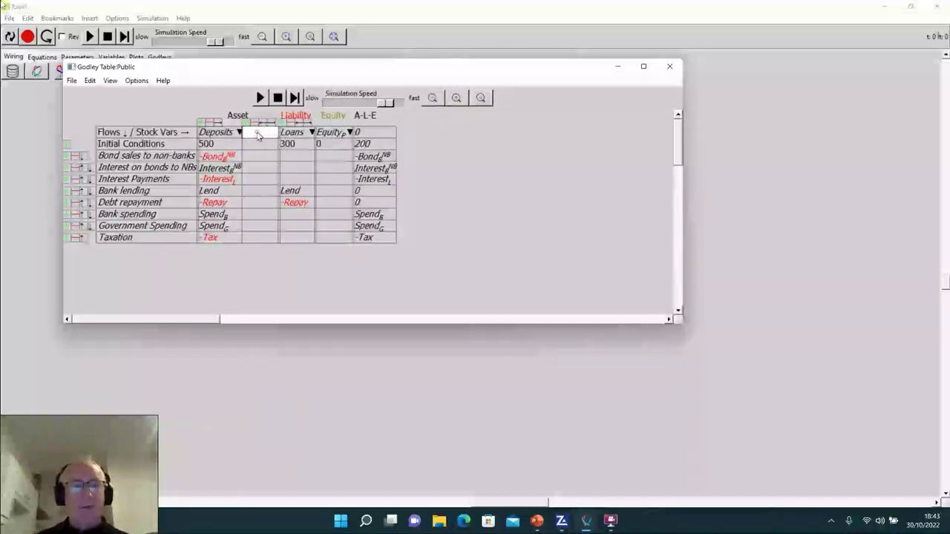
type("Bond")
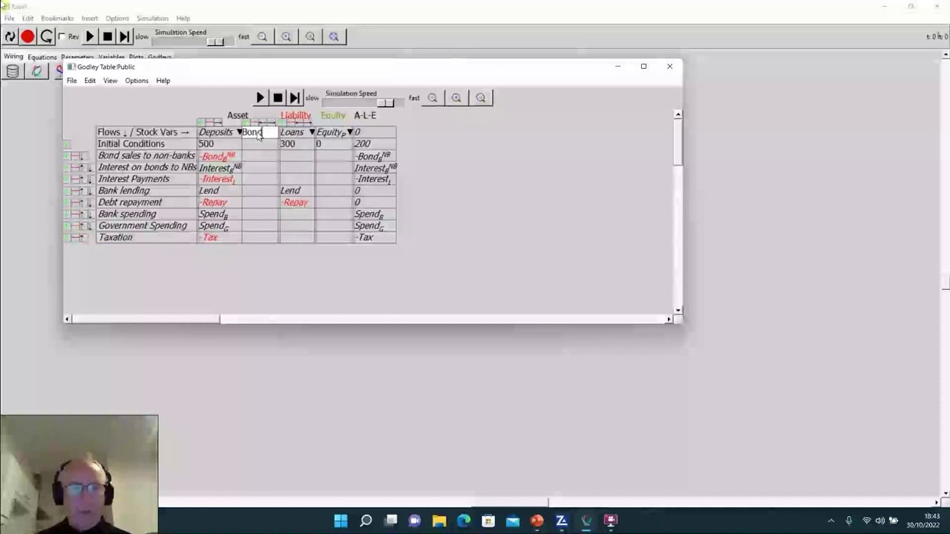
type("_{")
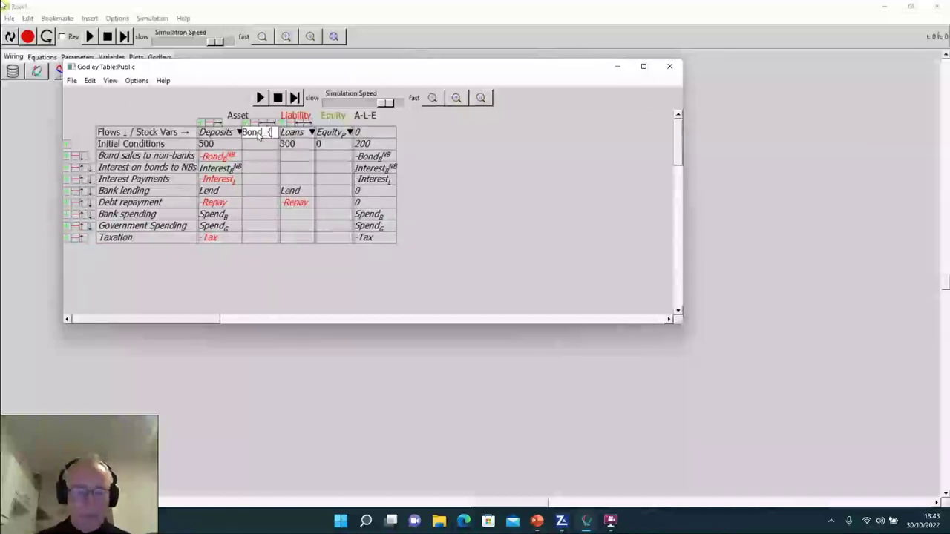
key("BackSpace")
key("BackSpace")
type("s")
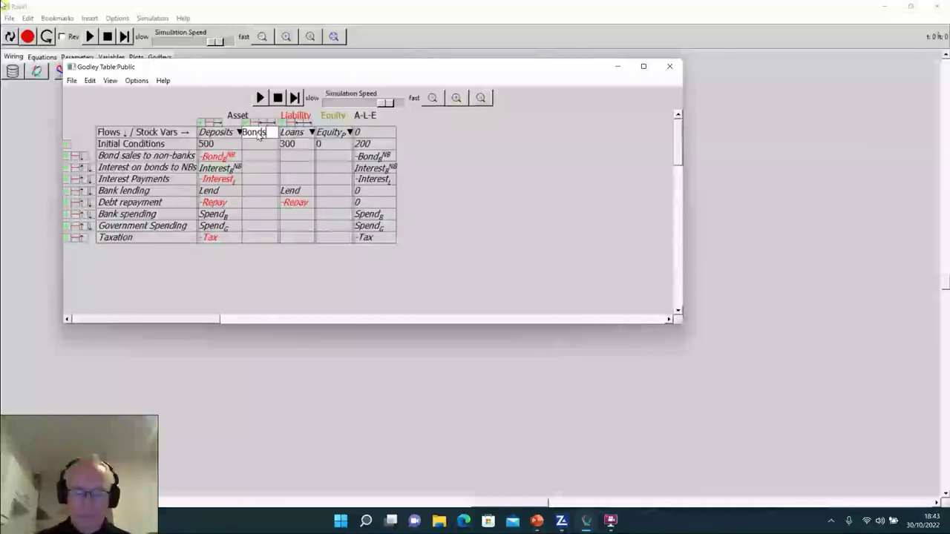
type("_{NB")
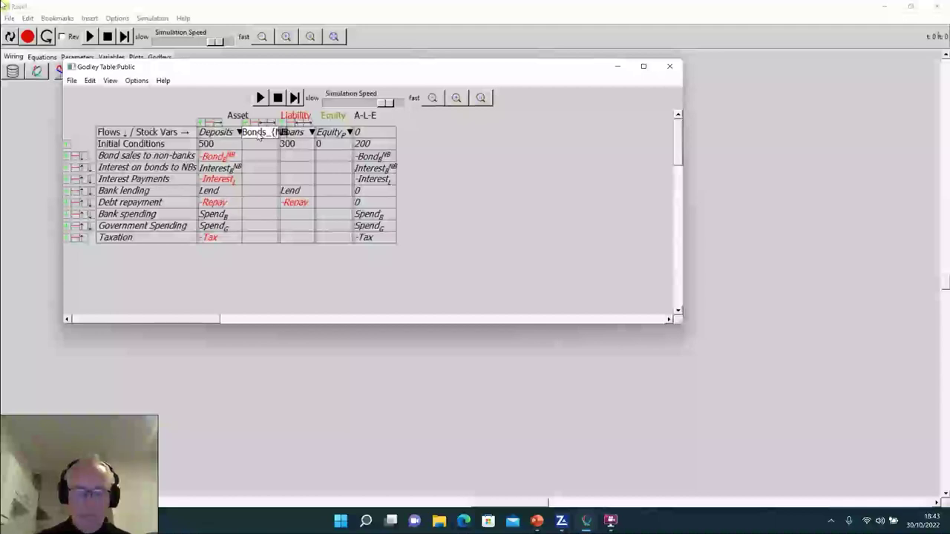
left_click(248, 280)
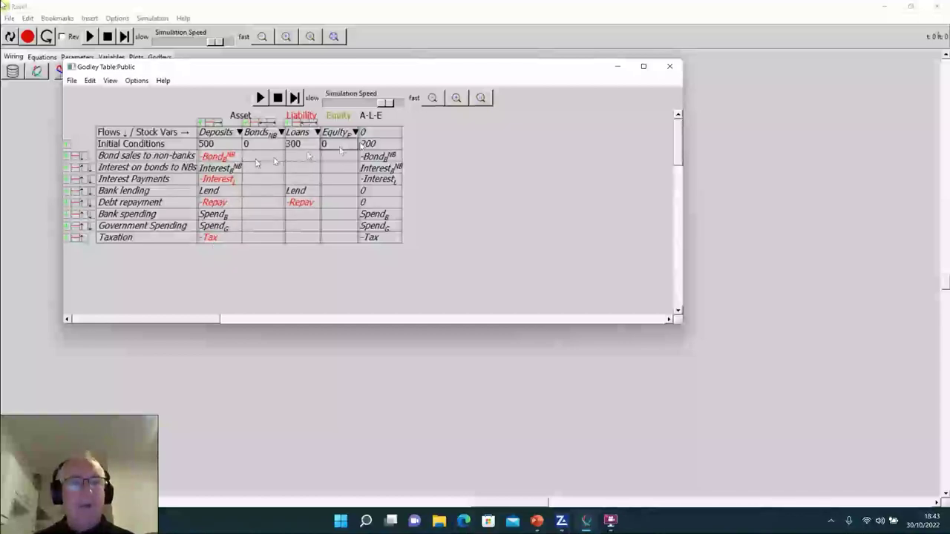
- Enter the flow Bond_B^{NB} under Bonds_{NB} in the Bond sales to non-banks row of the Public table
left_click(457, 97)
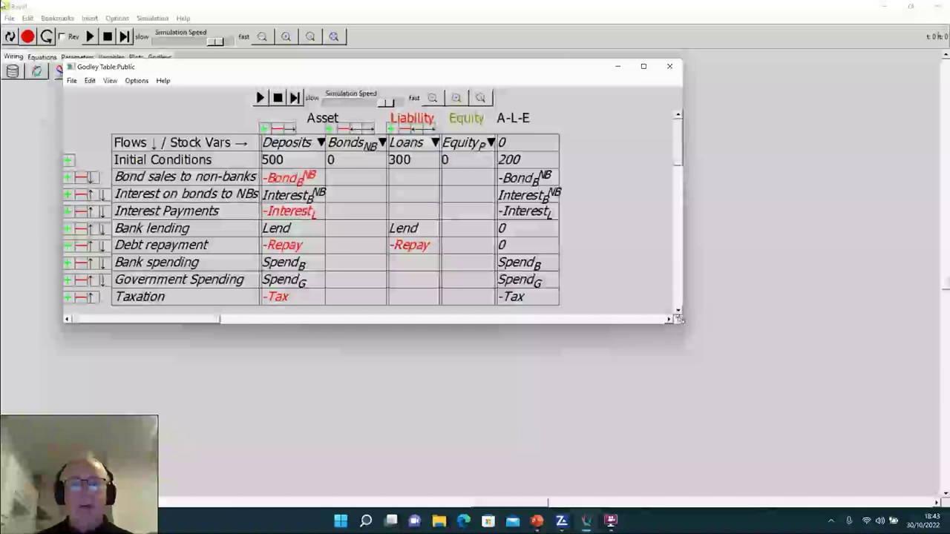
left_click_drag(678, 318, 802, 373)
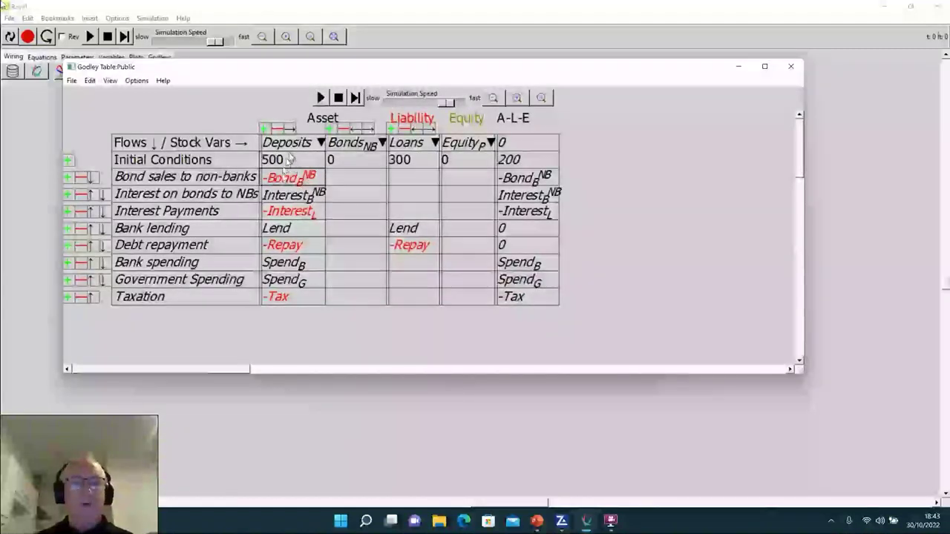
left_click(336, 184)
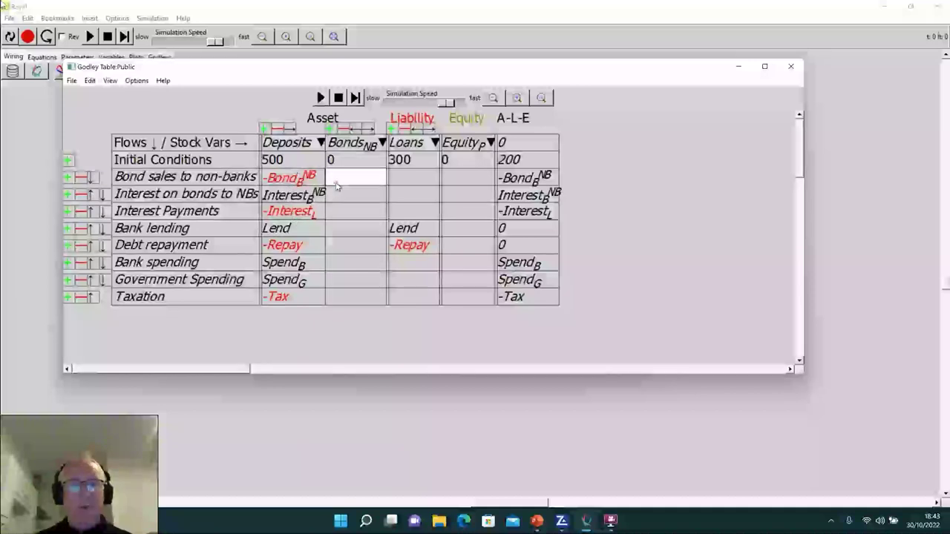
type("-Bond")
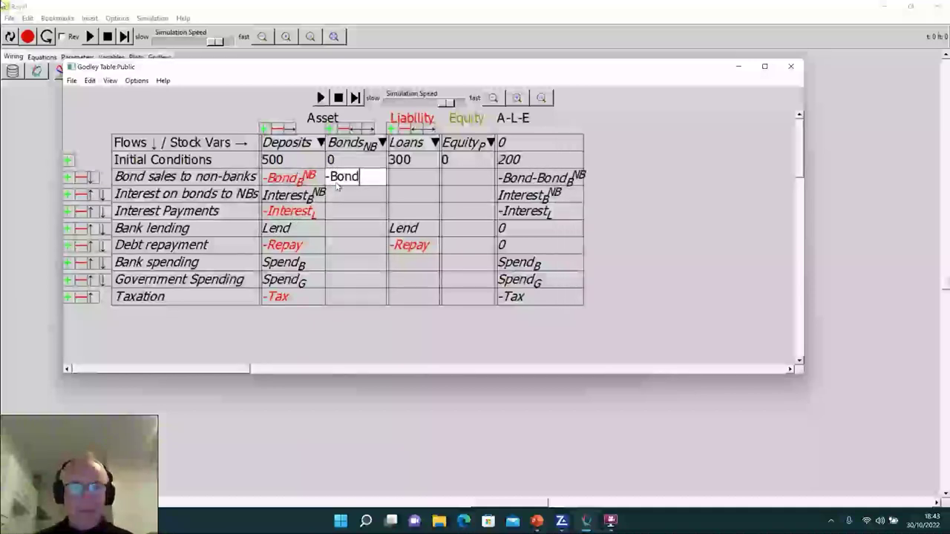
type("_")
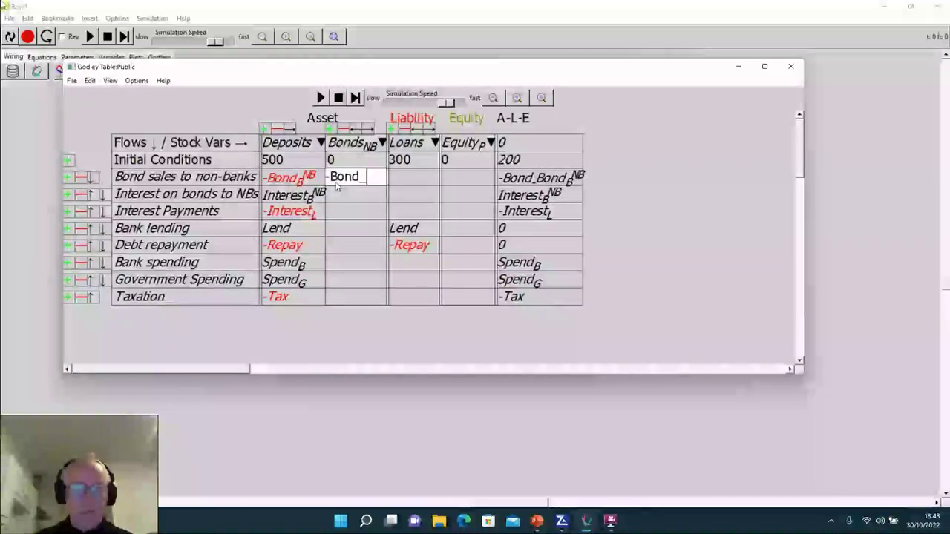
type("B^")
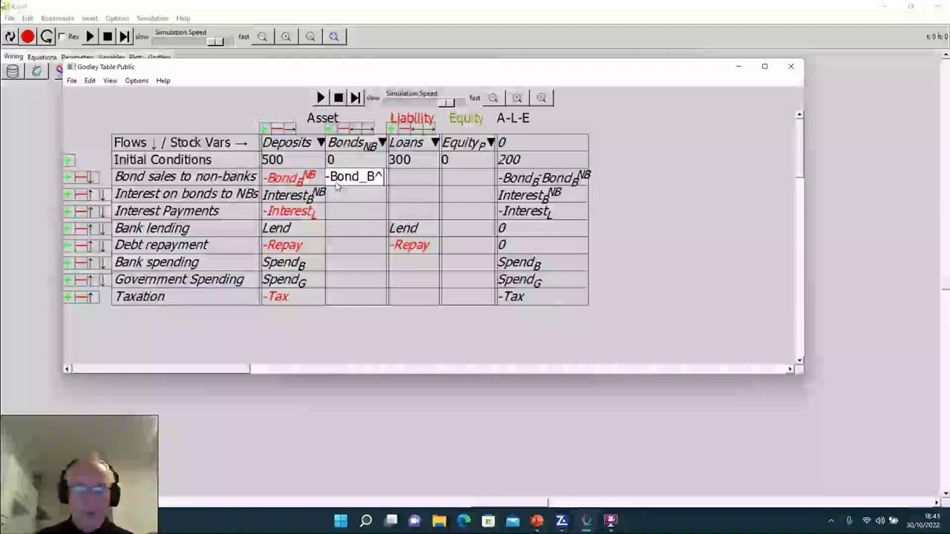
type("{NB}")
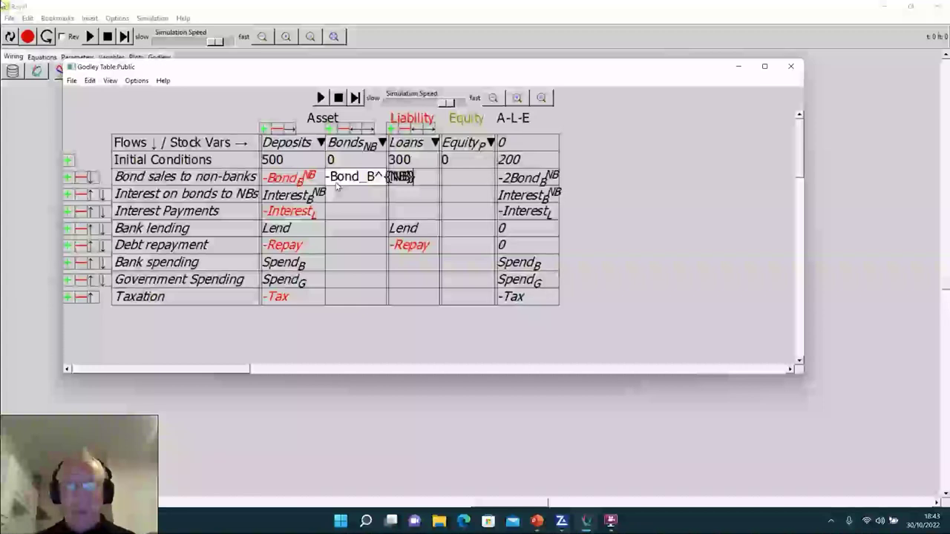
key("Left")
key("Left")
key("Left")
key("Left")
key("Left")
key("Left")
key("Left")
key("Left")
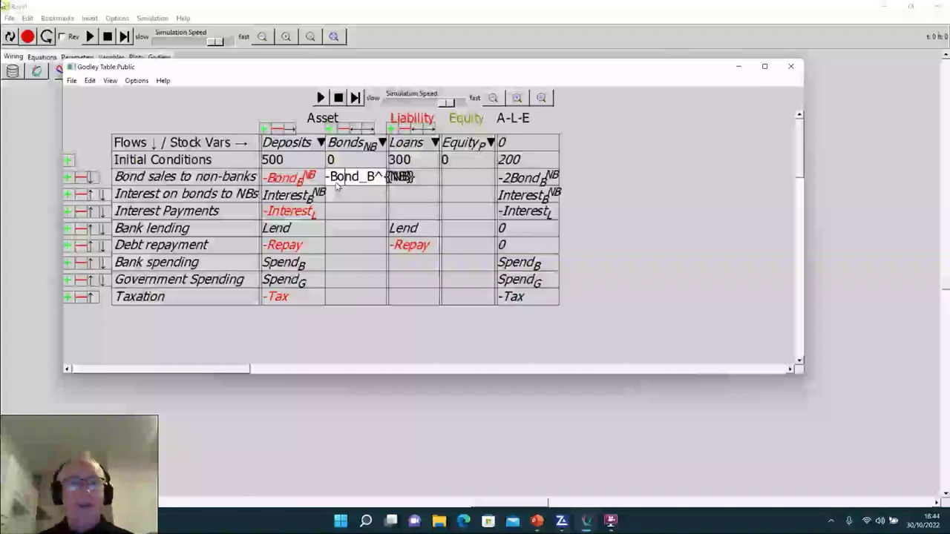
key("Left")
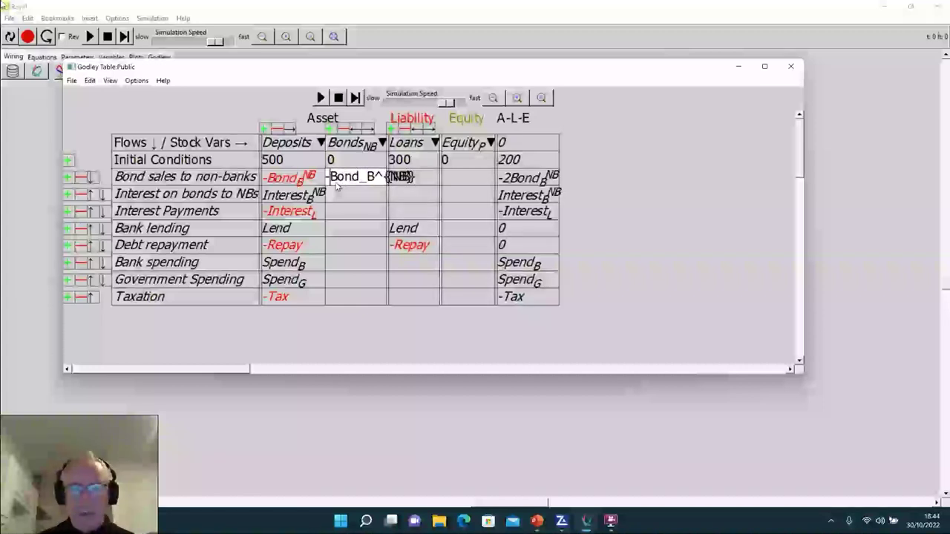
key("BackSpace")
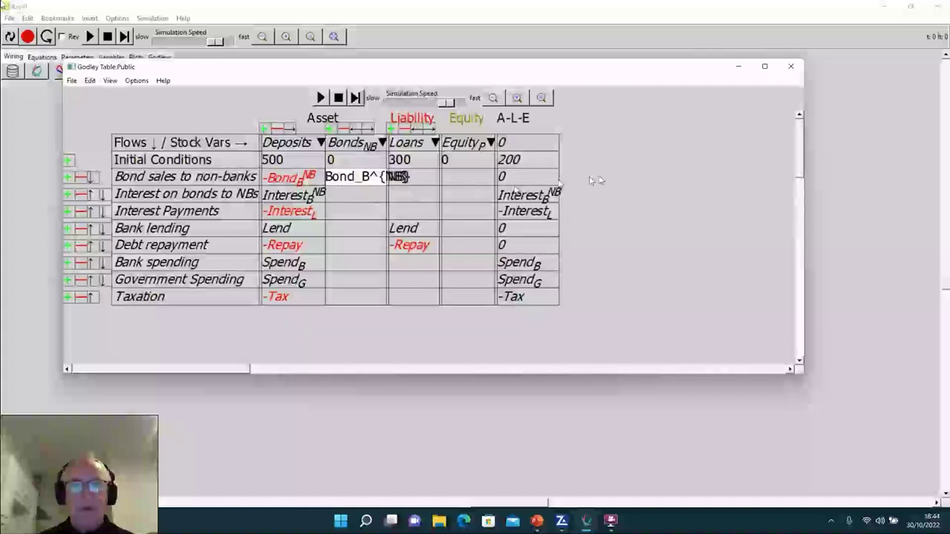
left_click(630, 186)
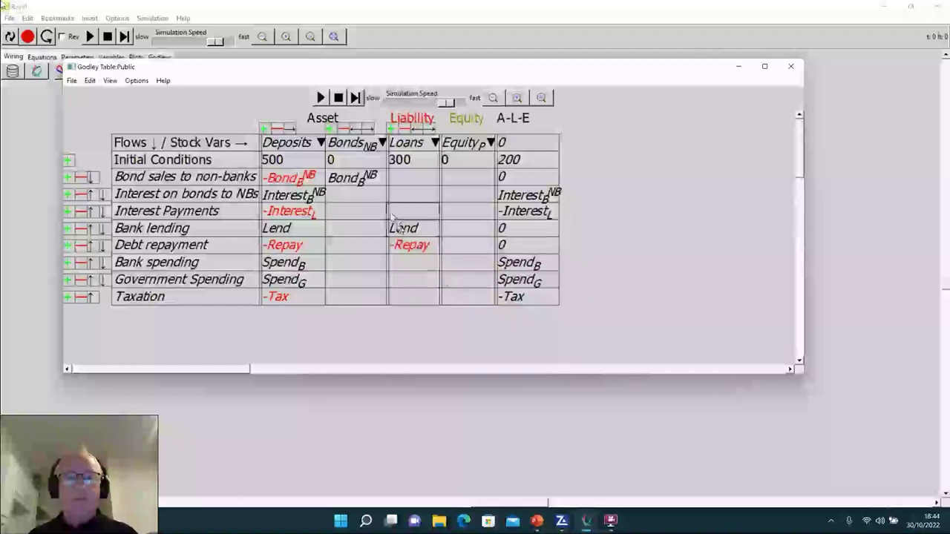
- Set the initial condition of the Bonds_{NB} column in the Public table to 400
left_click(344, 158)
key("BackSpace")
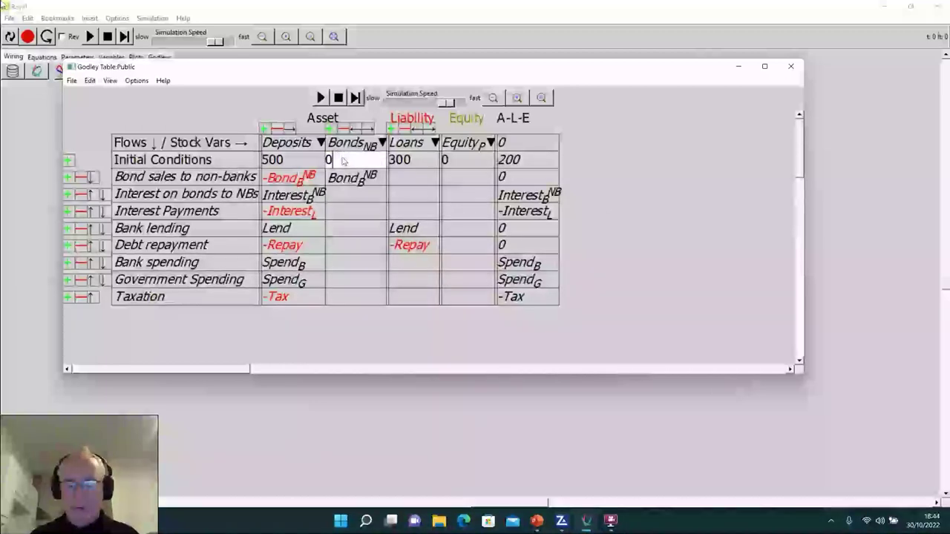
type("1")
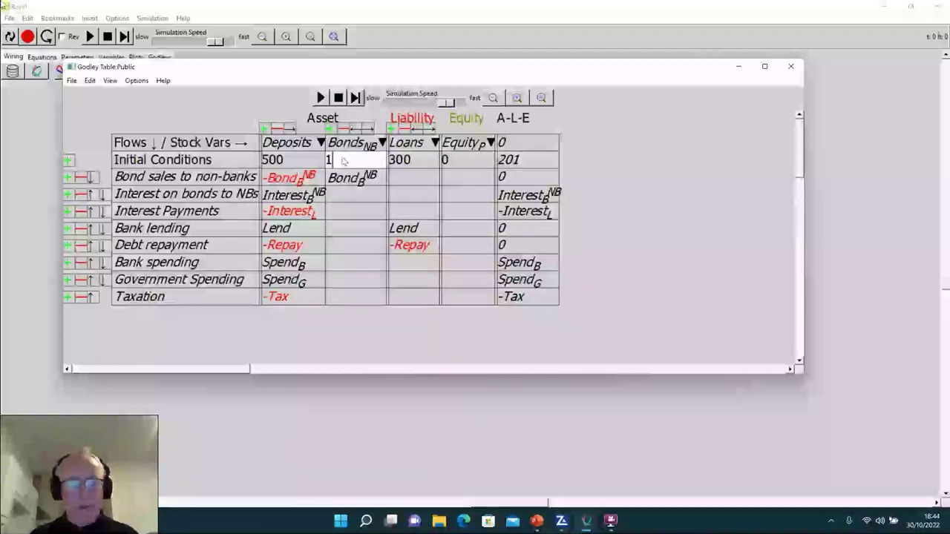
key("BackSpace")
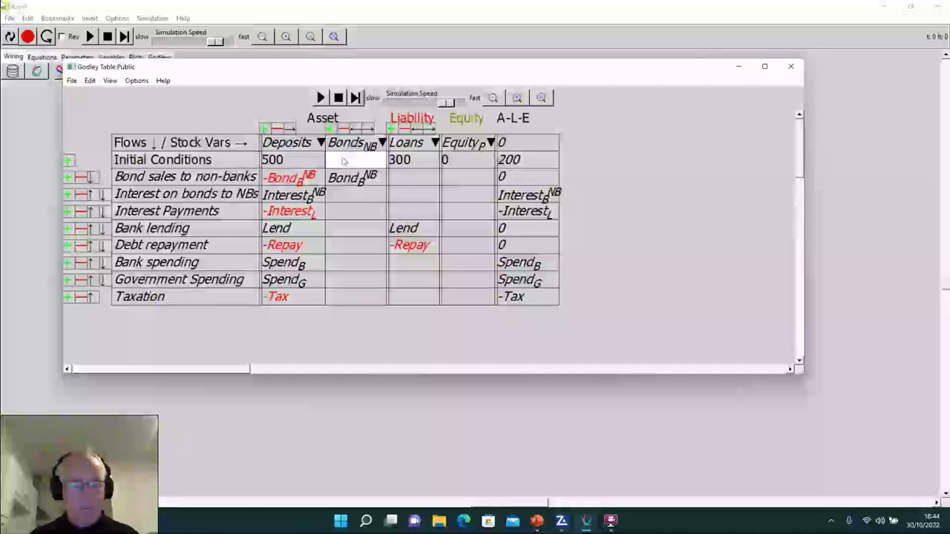
type("400")
key("Return")
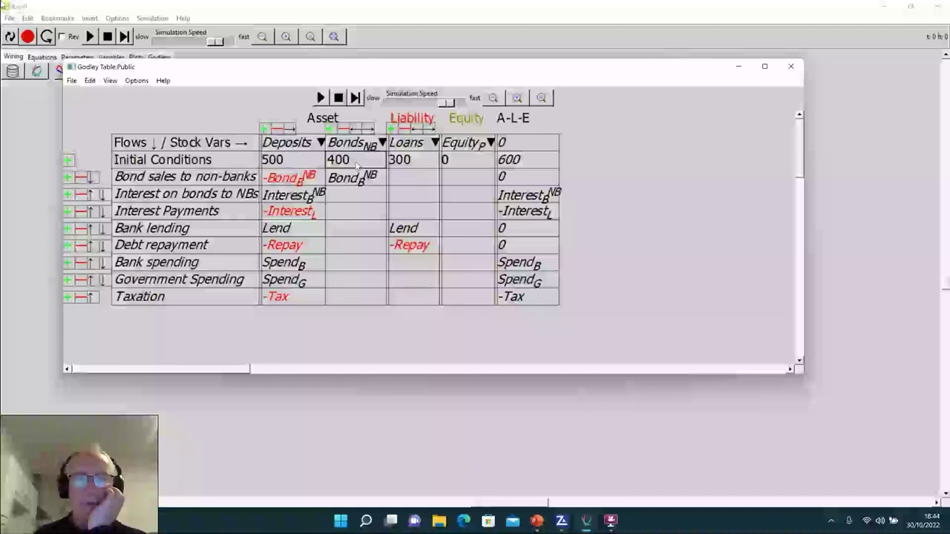
- Set the initial condition of the Equity_P column to 600
left_click(465, 163)
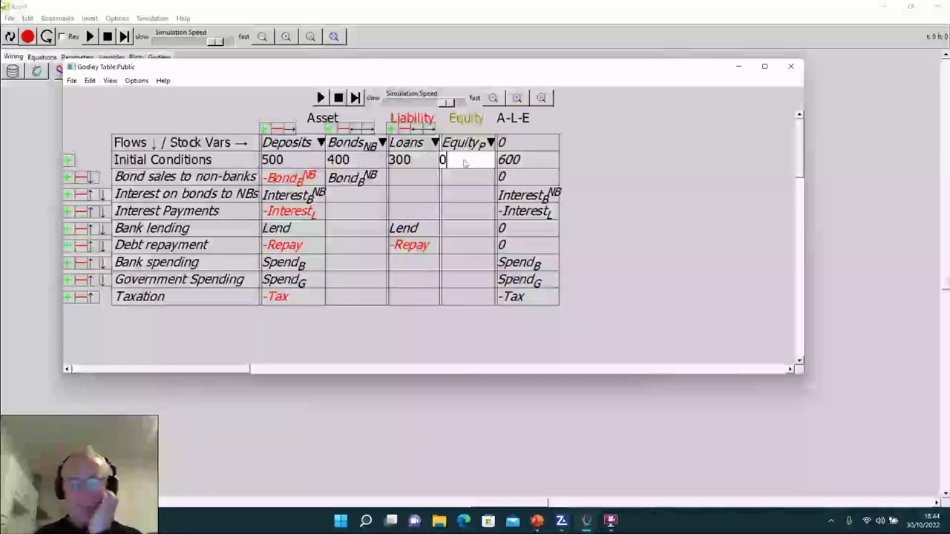
key("BackSpace")
type("600")
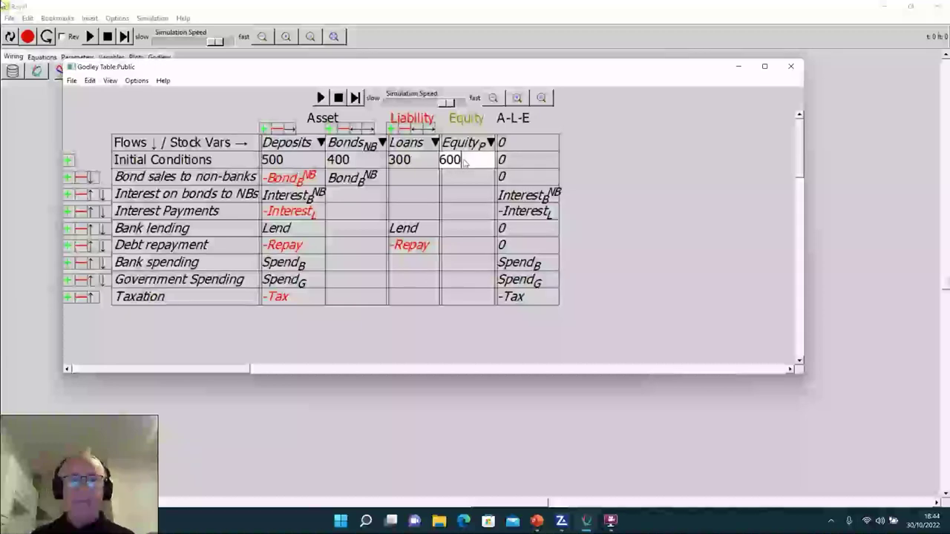
left_click(624, 214)
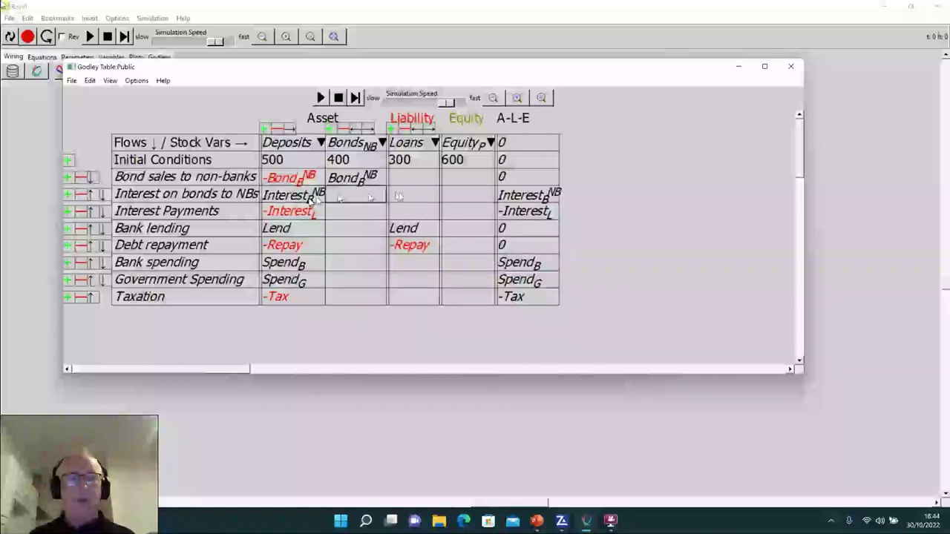
- Enter the flow Interest_B^{NB} under Equity_P in the Interest on bonds to NBs row
left_click(470, 194)
type("Interest")
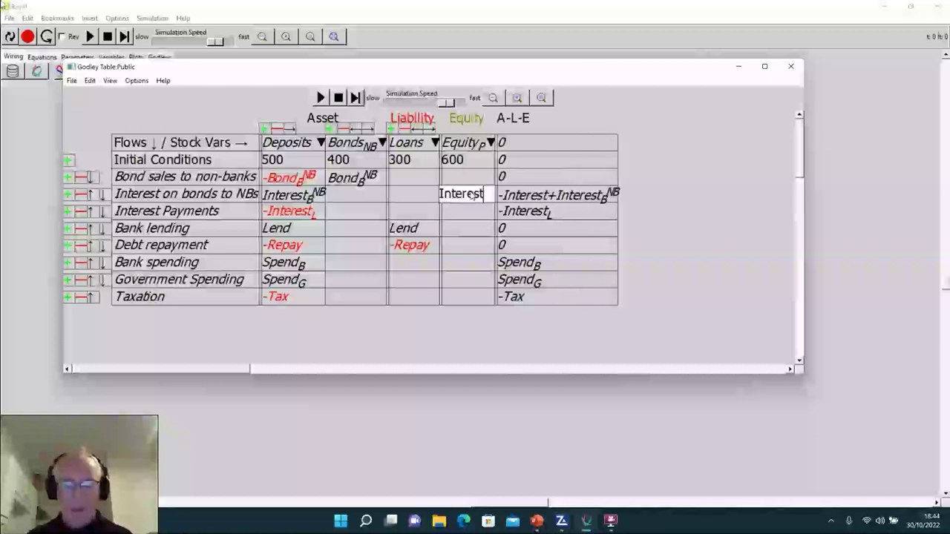
type("_")
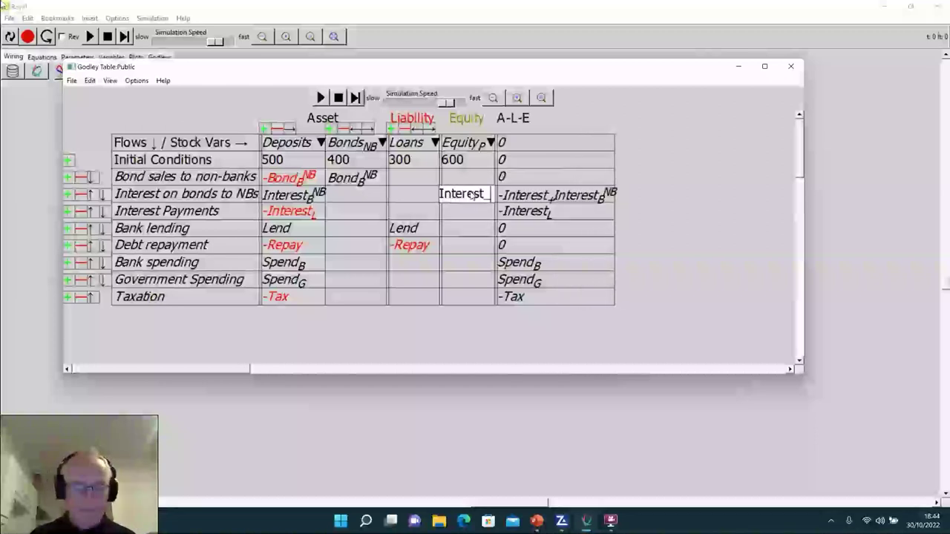
type("B^{NB}")
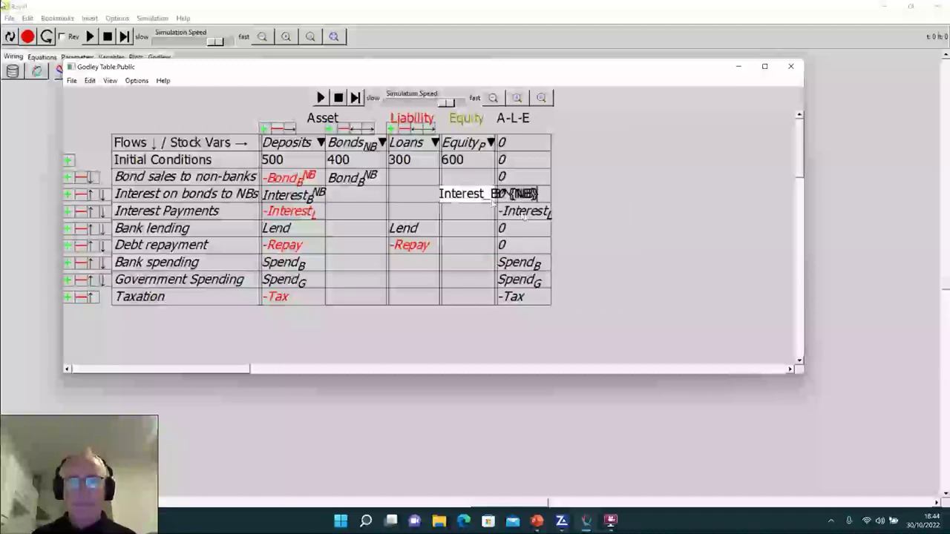
left_click(617, 221)
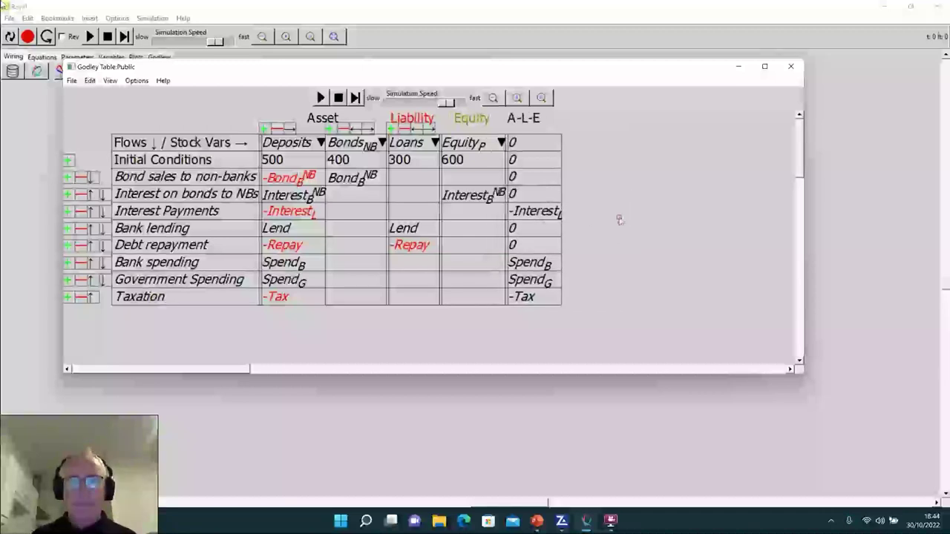
- Enter the flow -Interest_L under Equity_P in the Interest Payments row
left_click(450, 213)
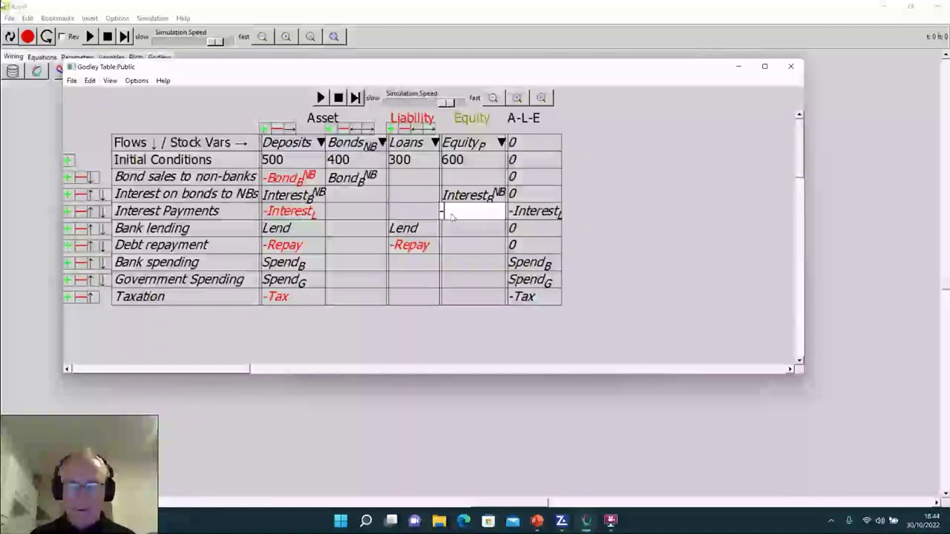
type("-Interes")
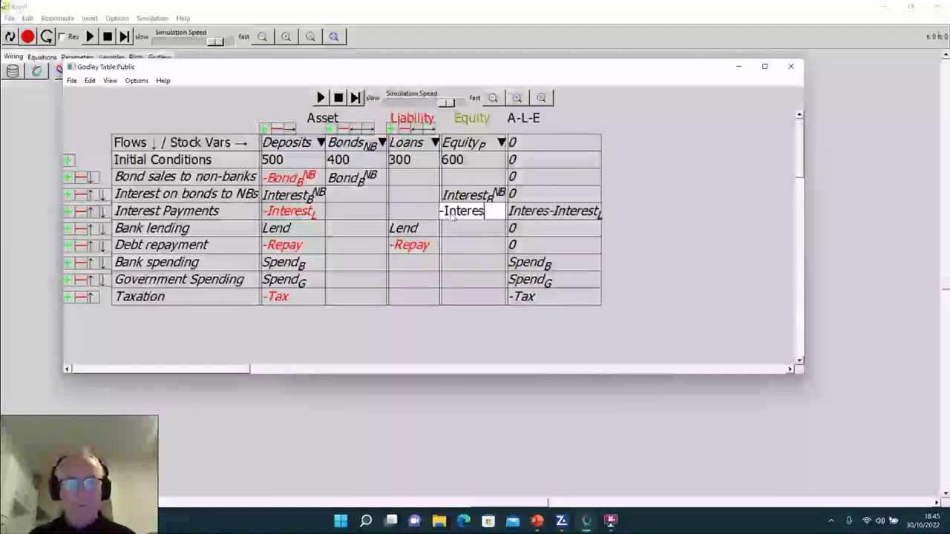
type("t_L")
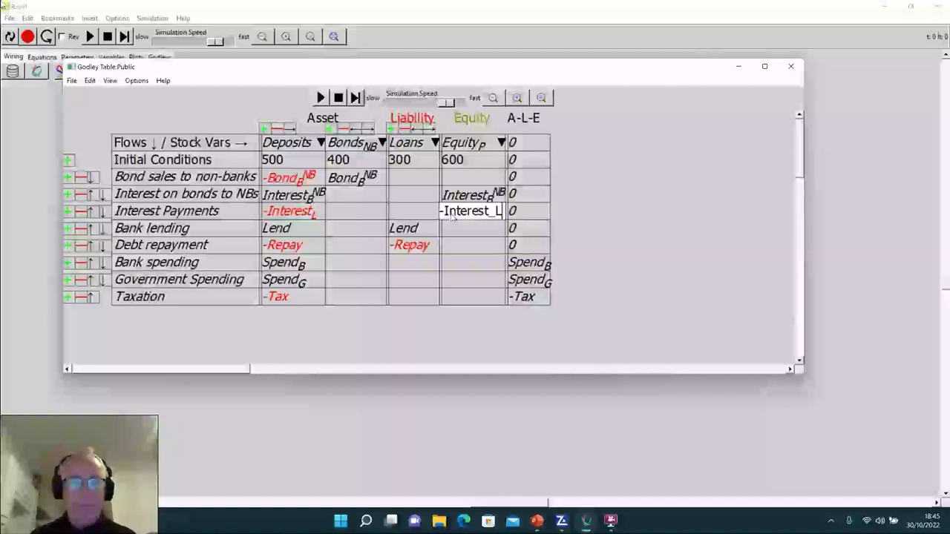
left_click(604, 263)
- Enter the flow Spend_B under Equity_P in the Bank spending row
left_click(459, 266)
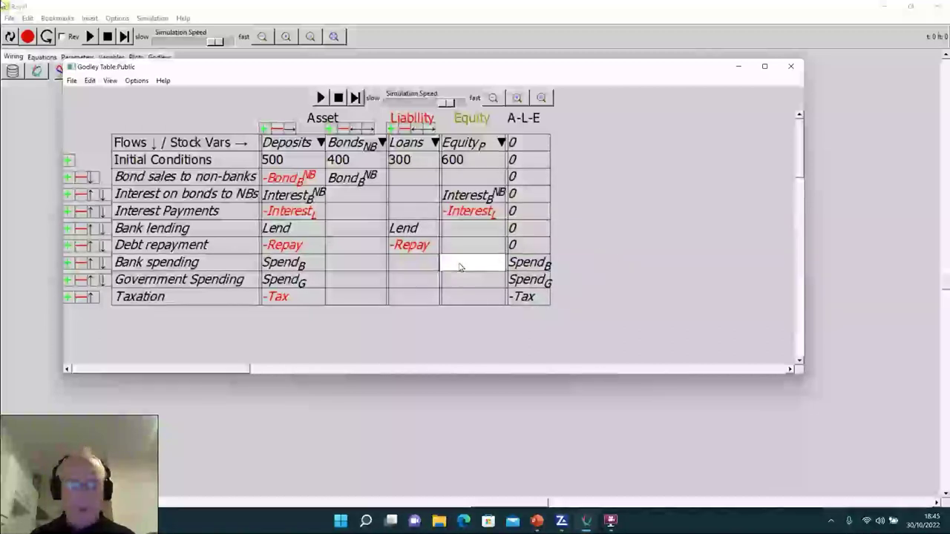
type("Spend")
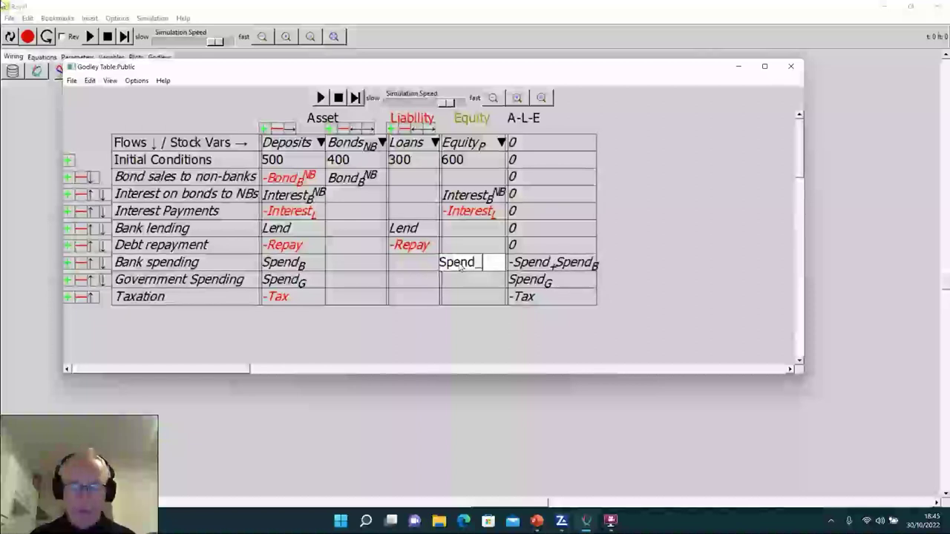
type("_B")
left_click(454, 352)
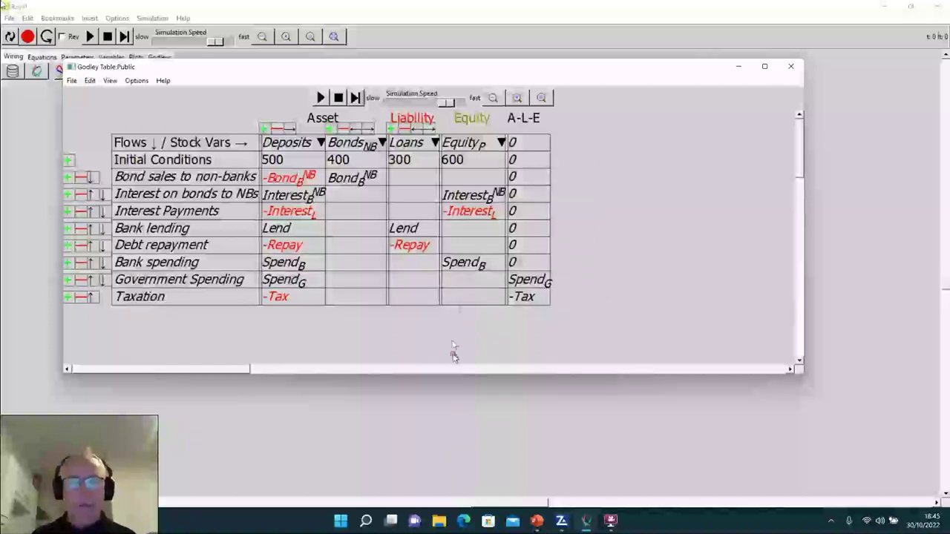
- Enter the flow Spend_G under Equity_P in the Government Spending row
left_click(454, 282)
type("Spend_B")
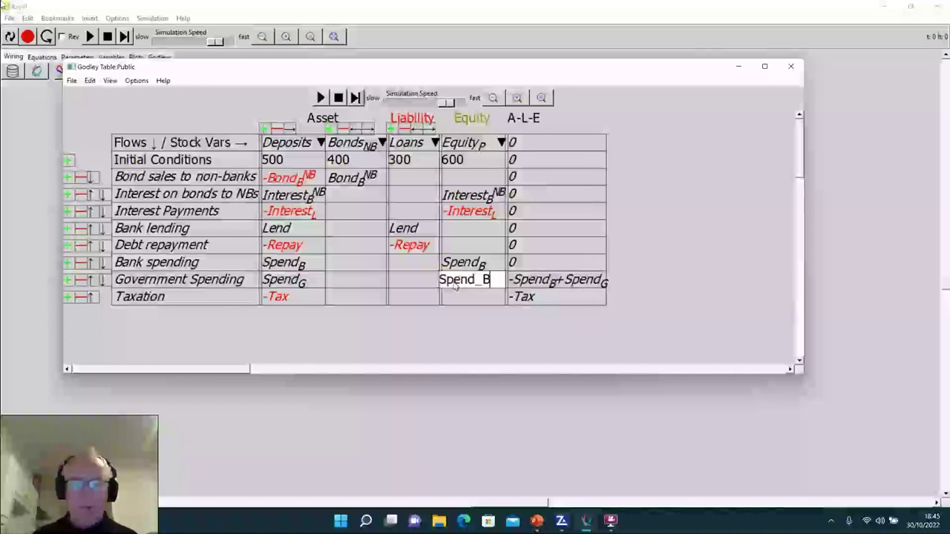
key("BackSpace")
type("G")
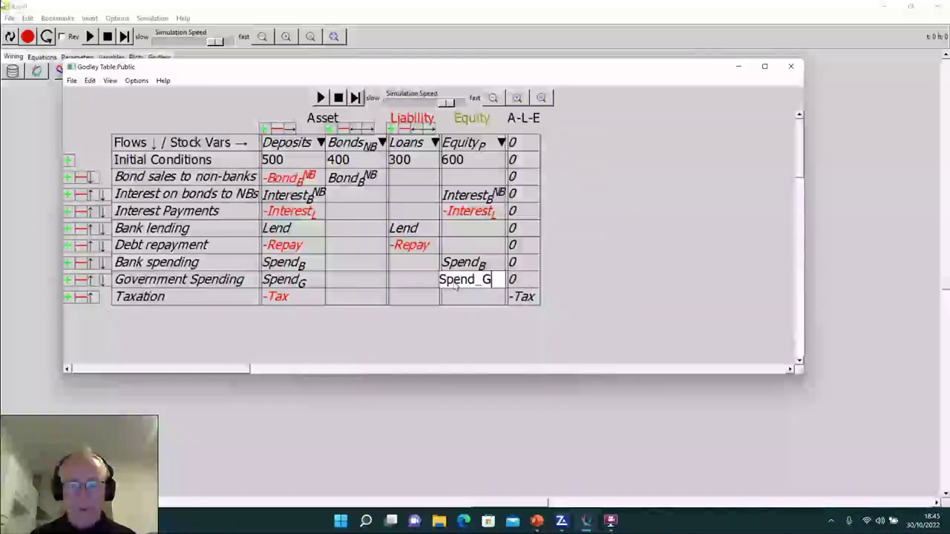
- Enter the flow -Tax under Equity_P in the Taxation row of the Public table
left_click(454, 296)
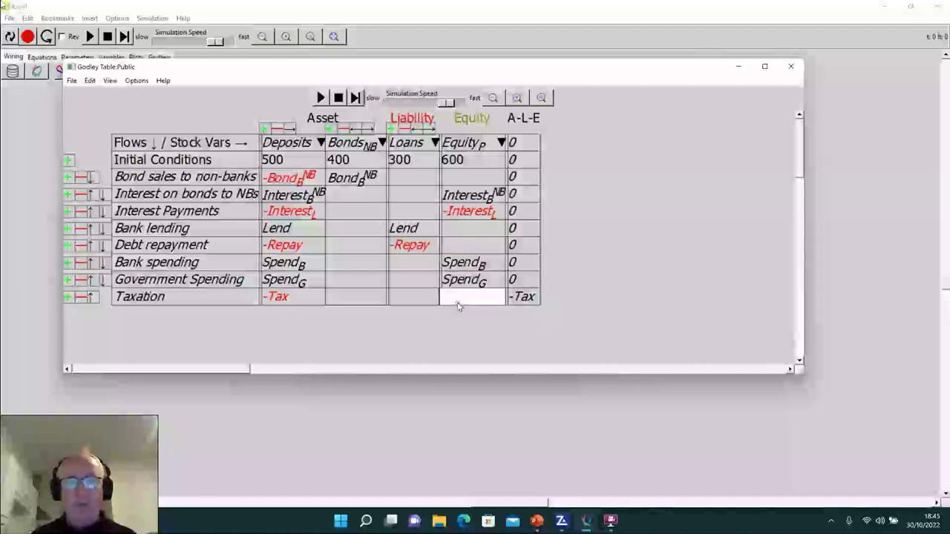
type("Ta")
key("BackSpace")
key("BackSpace")
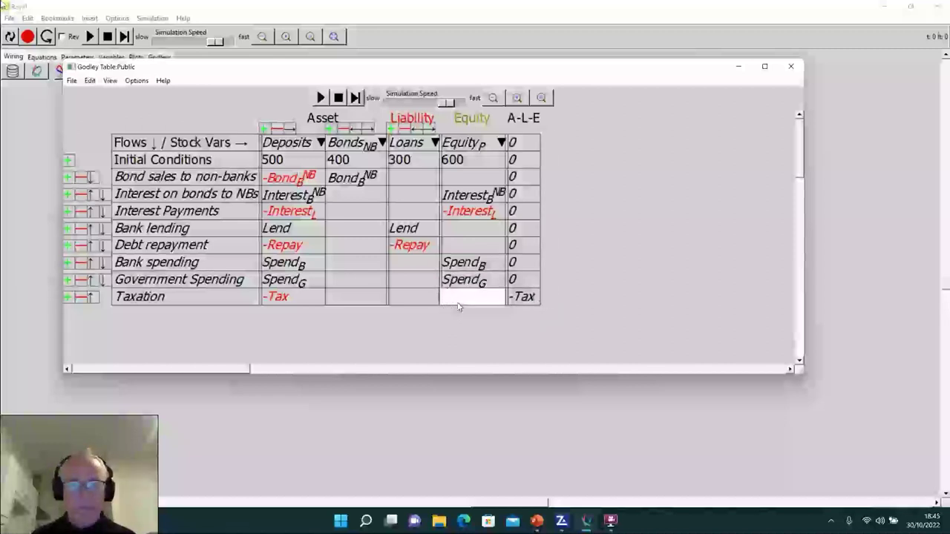
type("T")
key("BackSpace")
type("-")
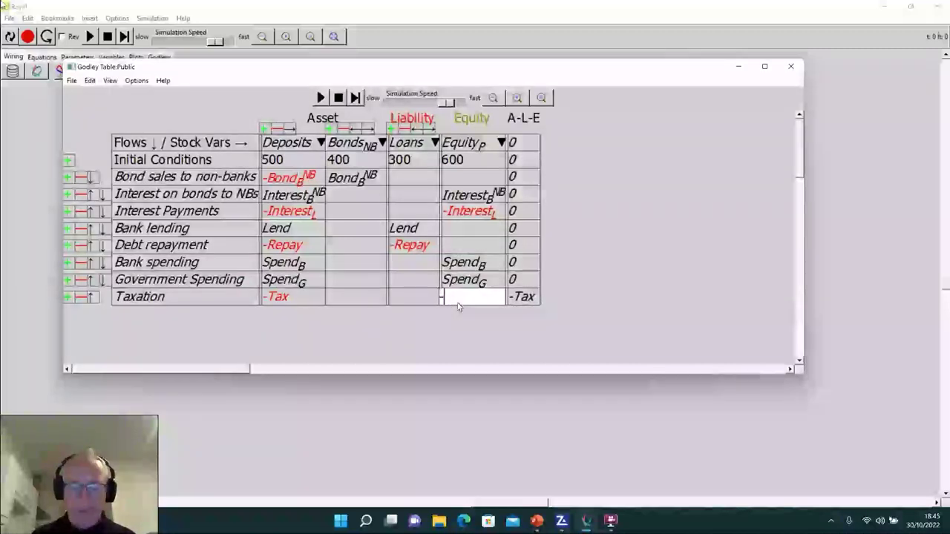
type("Tax")
left_click(469, 326)
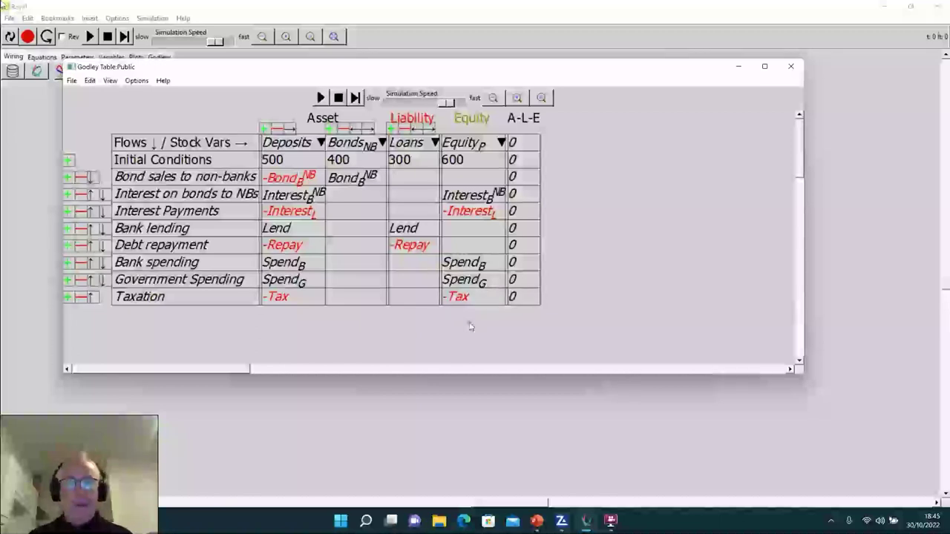
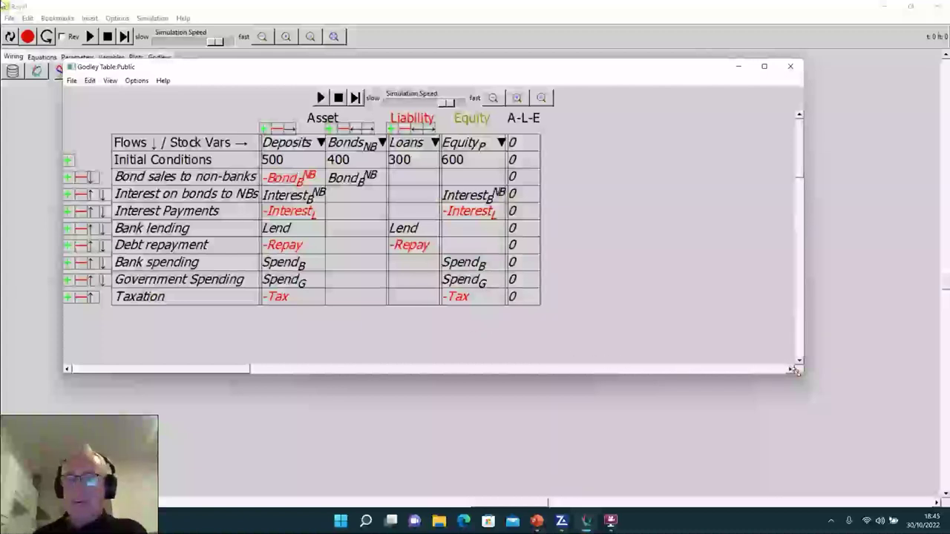
- Place a new Godley table on the main canvas below the Banking Sector icon and turn off its variable display
left_click_drag(794, 369, 595, 346)
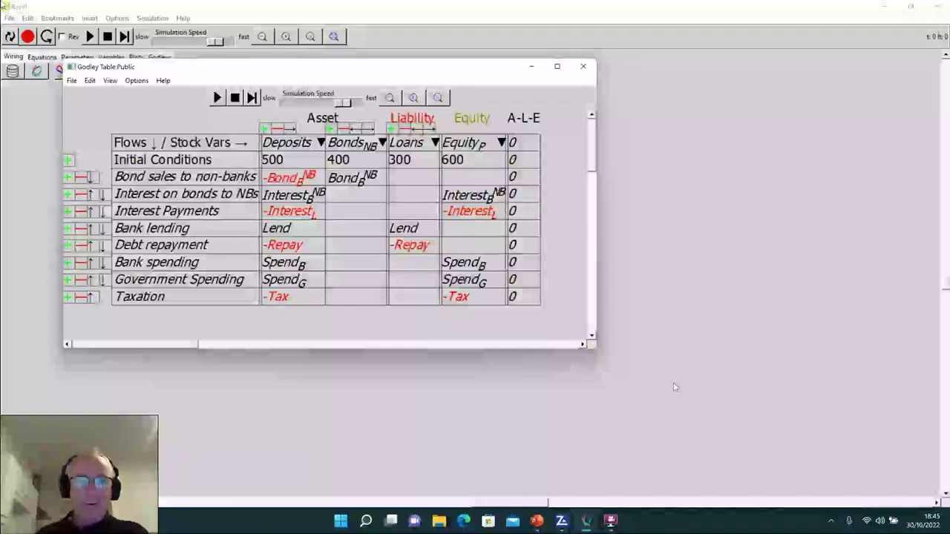
key("alt+F4")
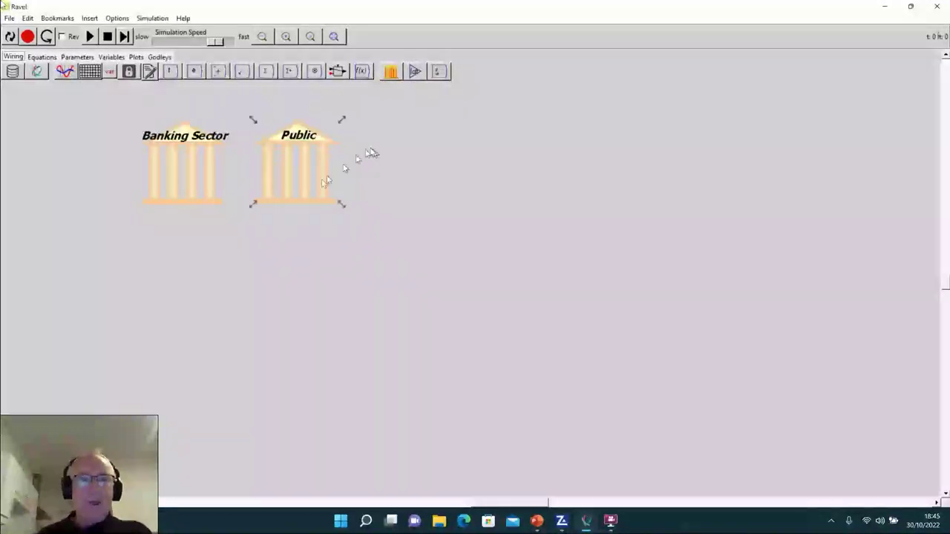
left_click(391, 72)
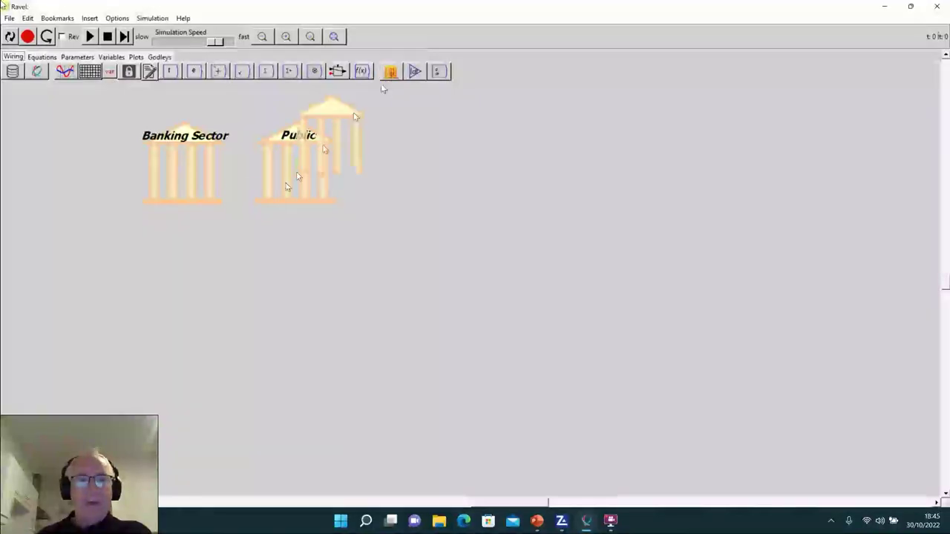
right_click(180, 274)
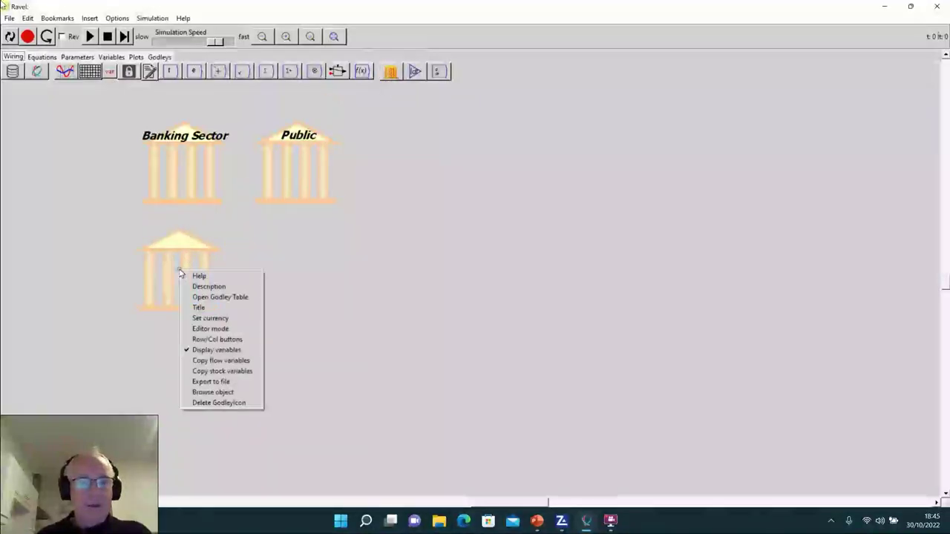
left_click(214, 350)
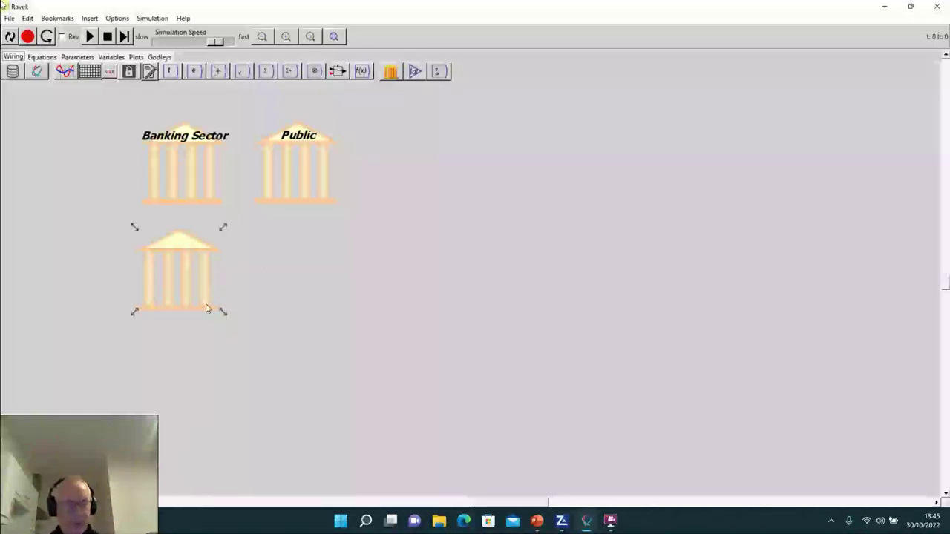
- Title the new untitled Godley table "Central Bank"
right_click(188, 278)
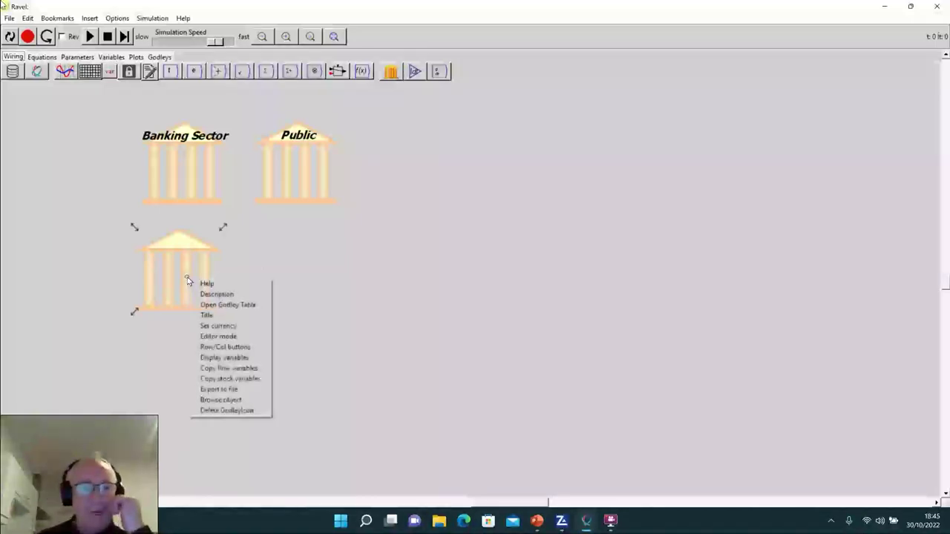
left_click(209, 316)
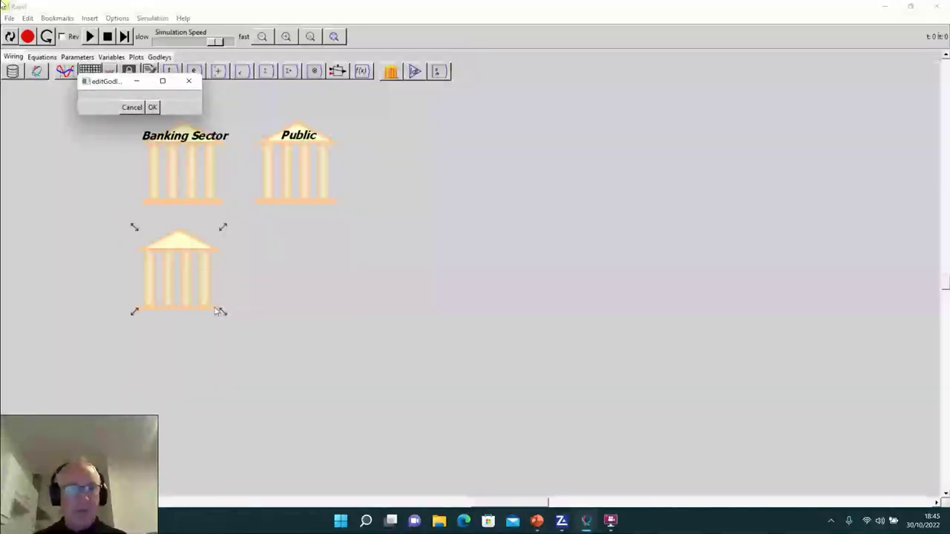
type("Central")
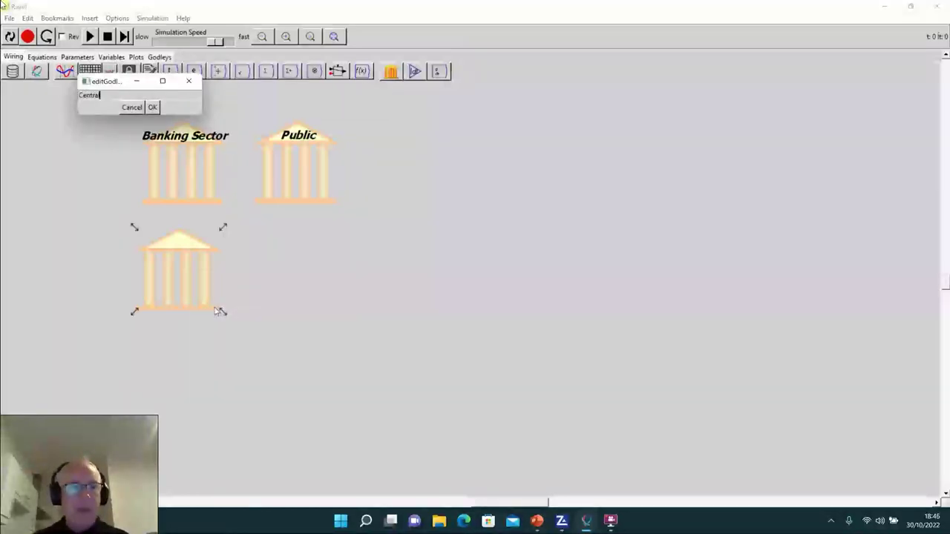
type(" Bank")
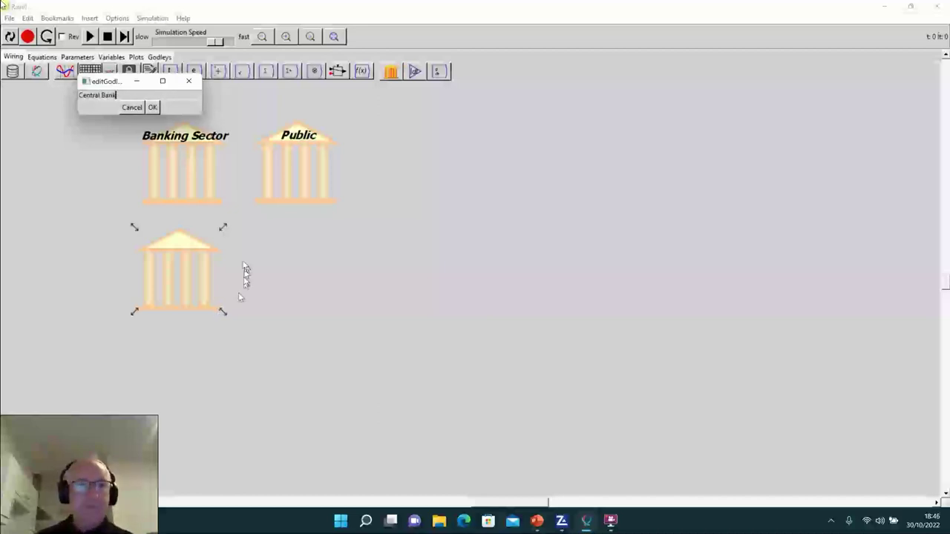
left_click(153, 107)
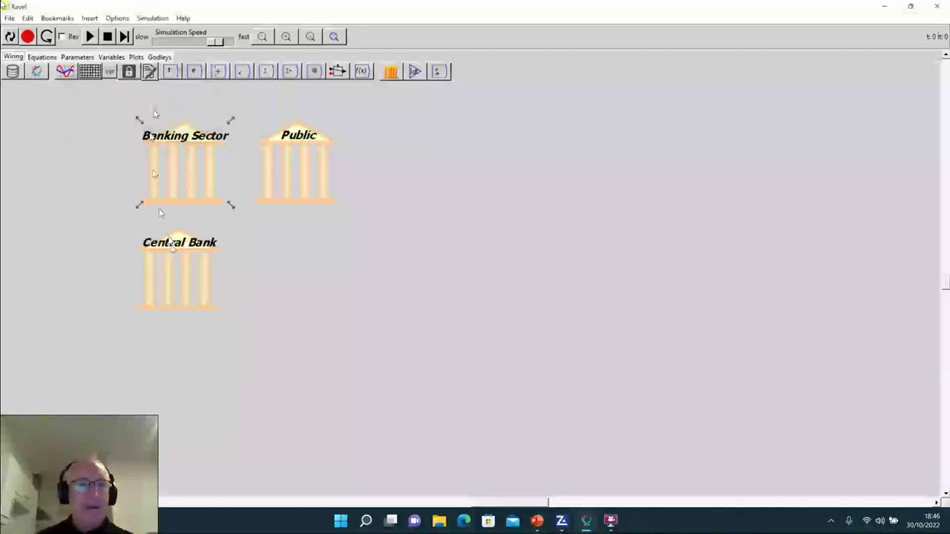
- Open the Central Bank Godley table and enlarge its window and contents
double_click(186, 282)
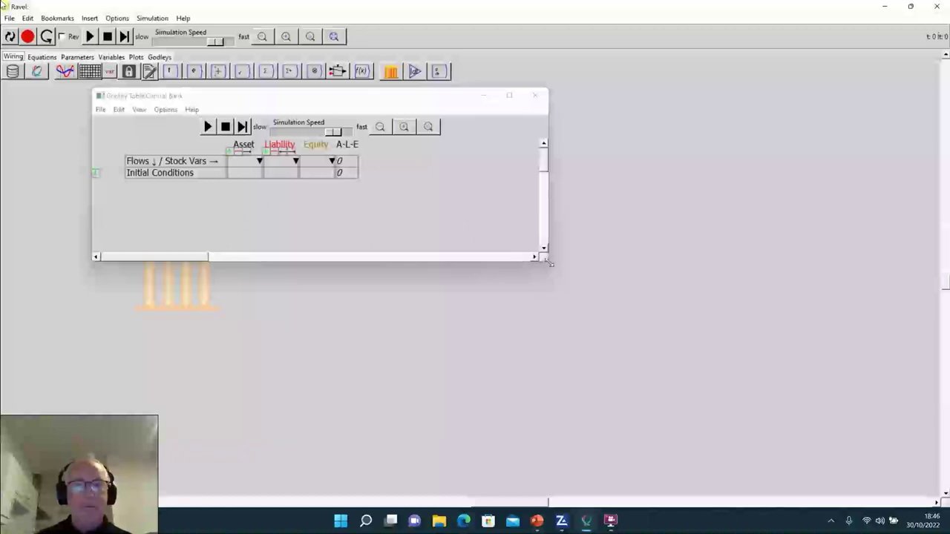
left_click_drag(549, 262, 753, 350)
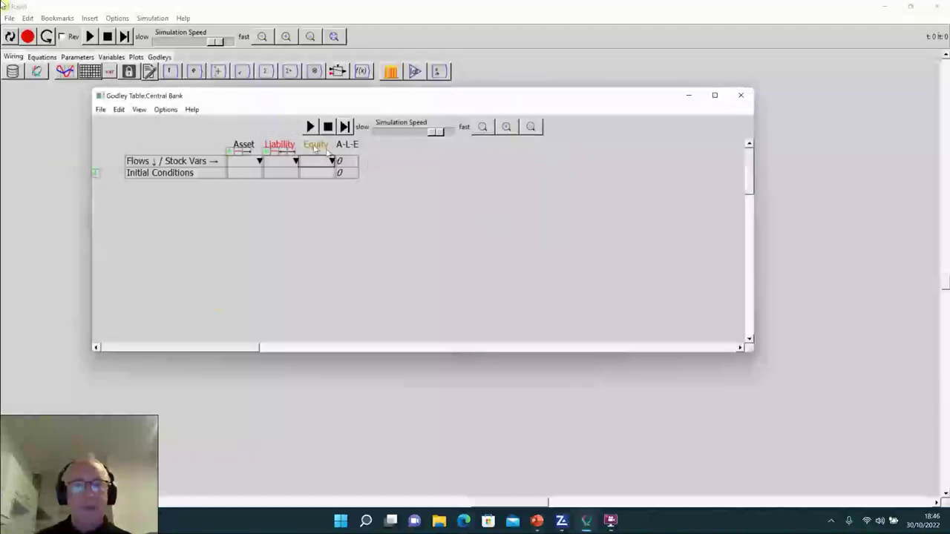
left_click(506, 127)
left_click(506, 127)
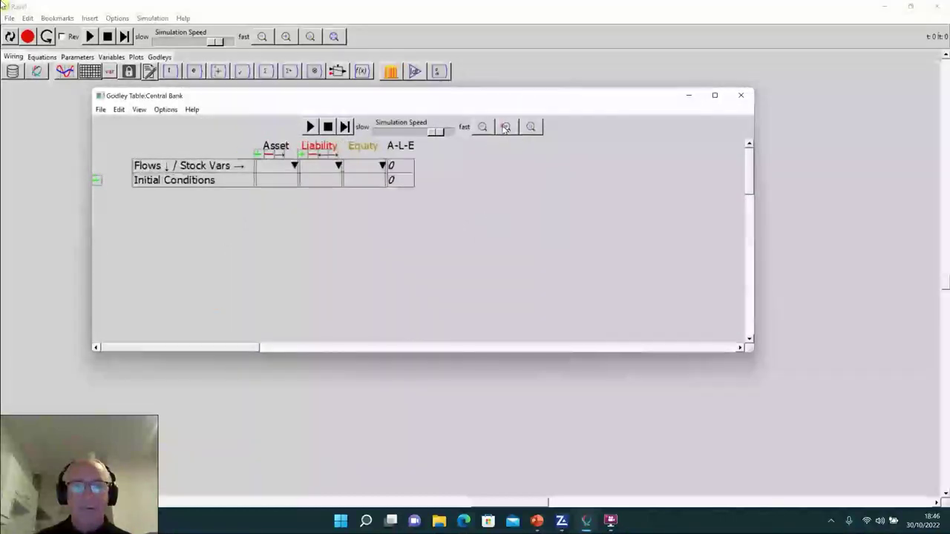
left_click(506, 127)
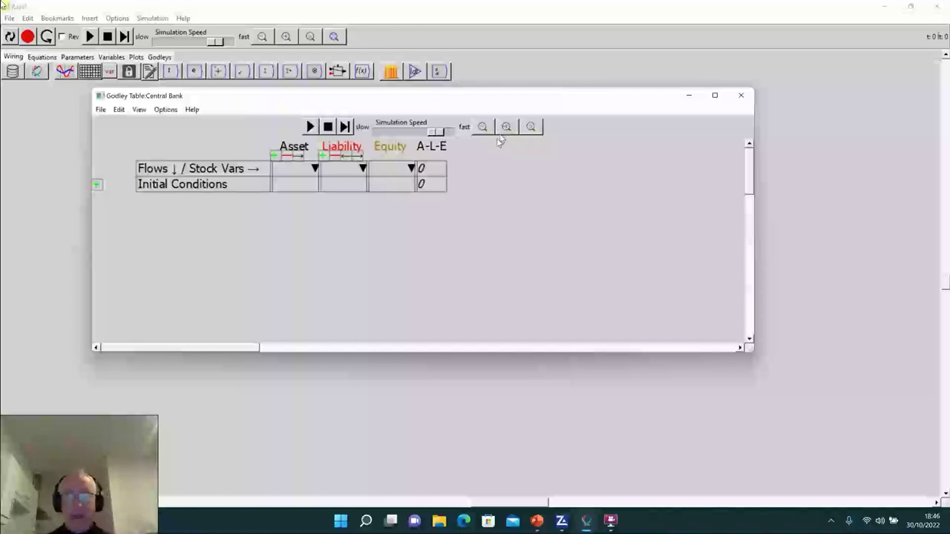
- Assign the existing Reserves stock as the liability in the Central Bank table
left_click(324, 185)
left_click(314, 171)
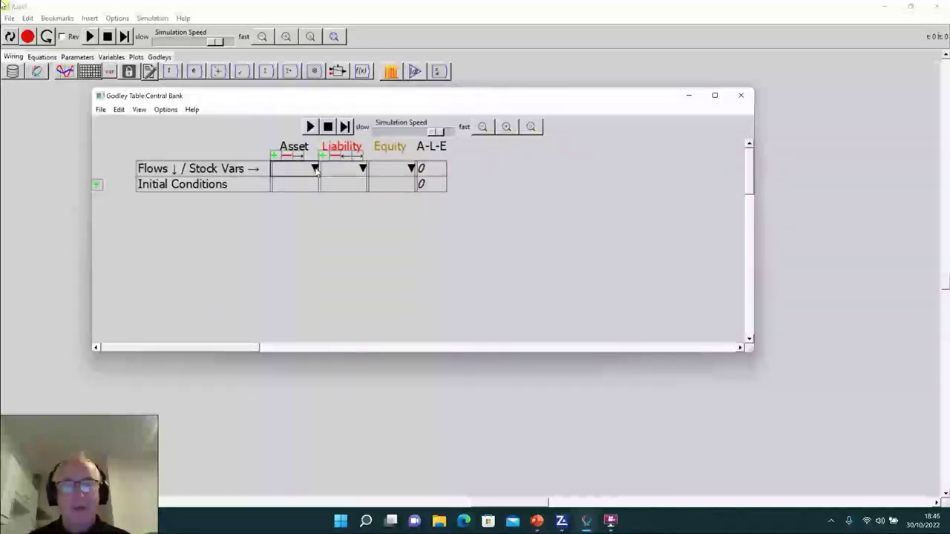
left_click(322, 185)
left_click(361, 171)
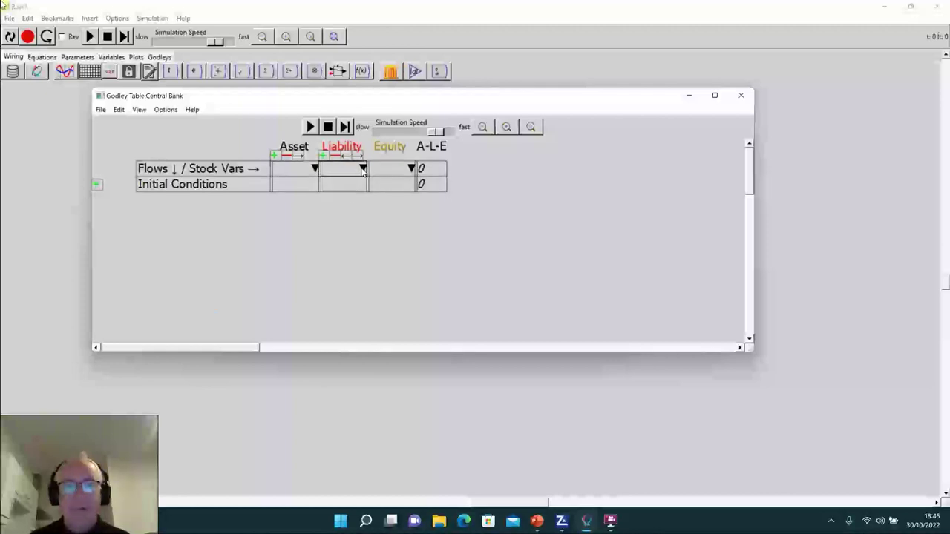
left_click(363, 169)
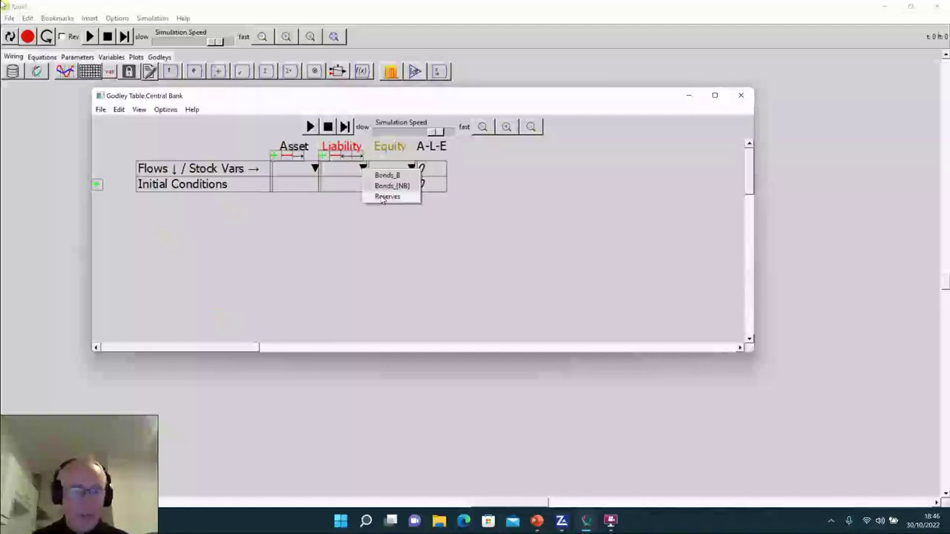
left_click(386, 197)
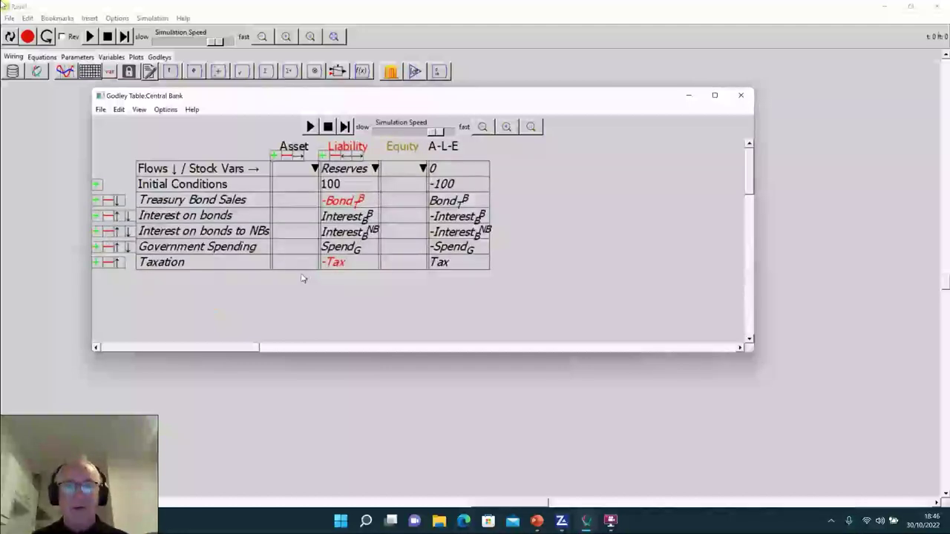
- Name the asset stock of the Central Bank table Bond_{CB}
left_click(287, 171)
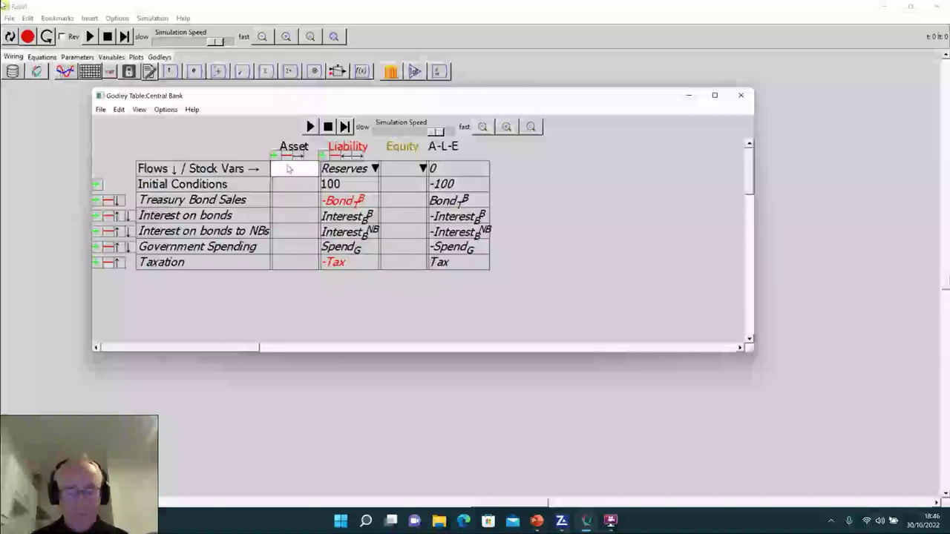
type("Bond")
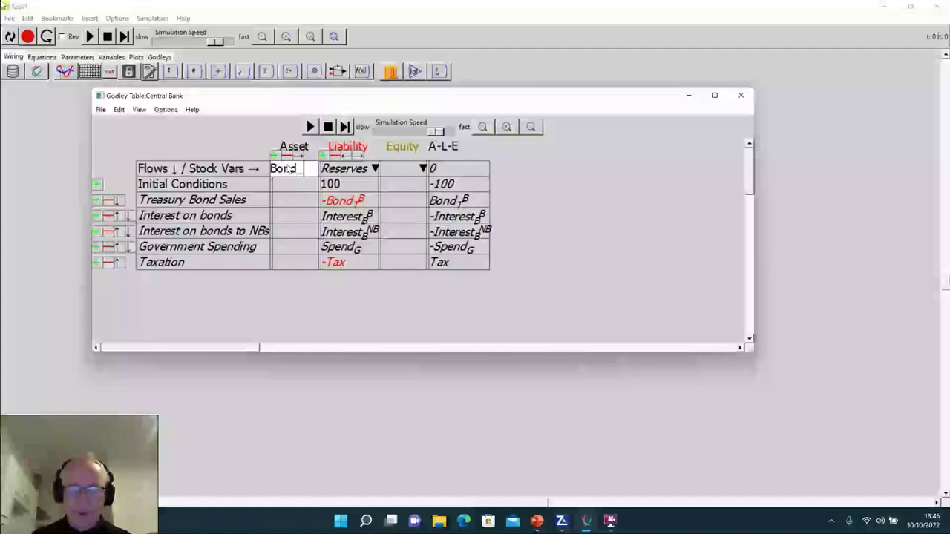
type("_{CB")
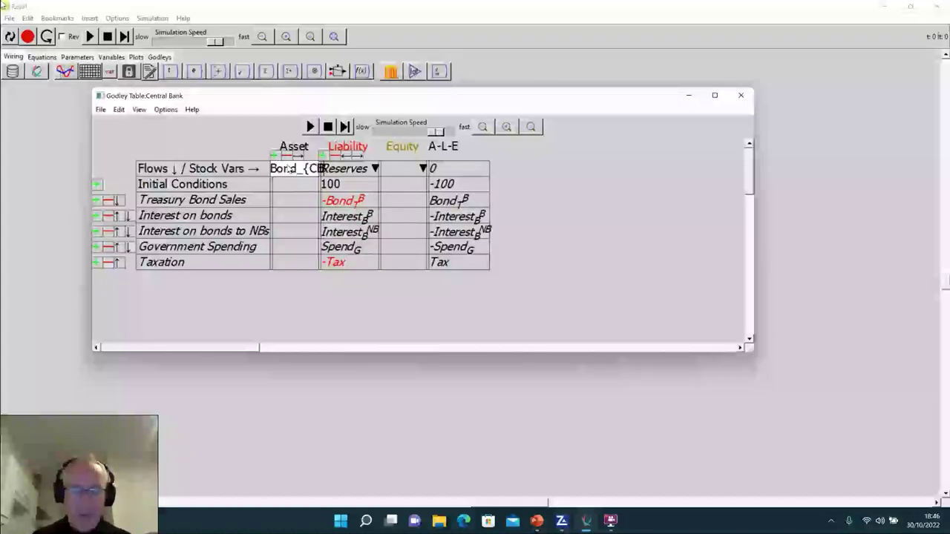
left_click(302, 309)
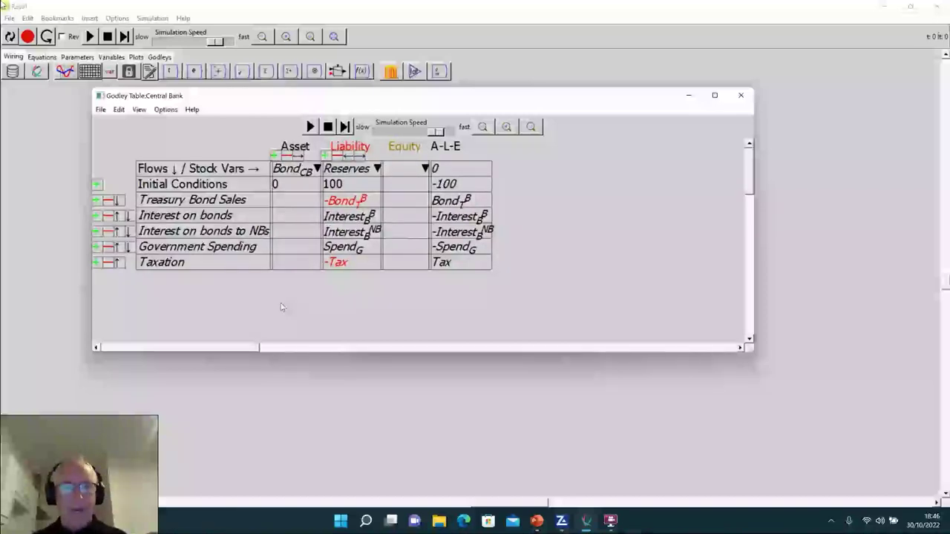
- Switch to the Banking Sector Godley table and enlarge its window
key("alt+Tab")
key("alt+Tab")
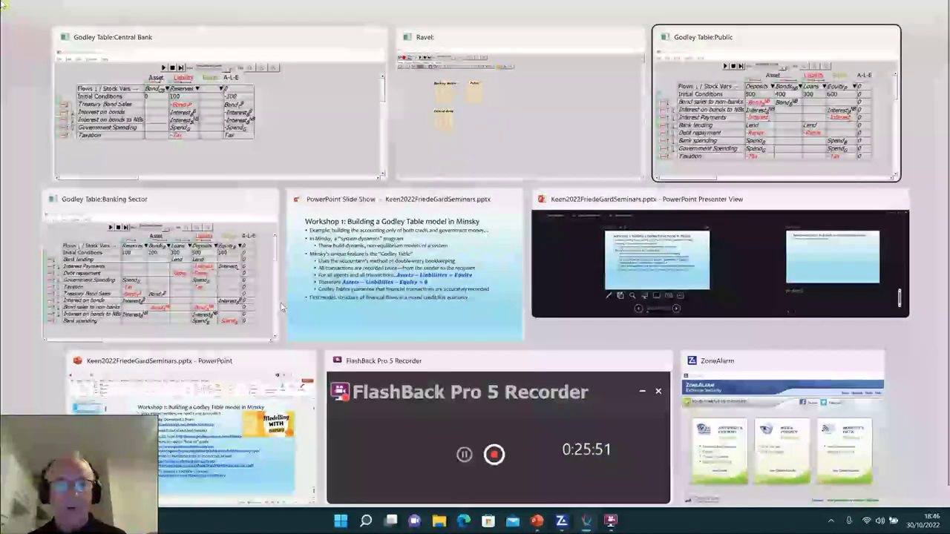
key("alt+Tab")
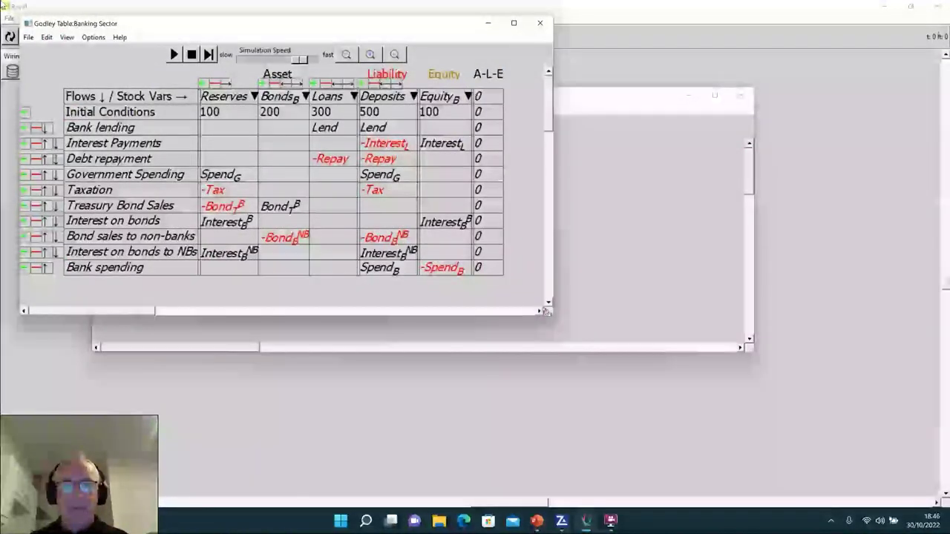
left_click_drag(552, 314, 611, 340)
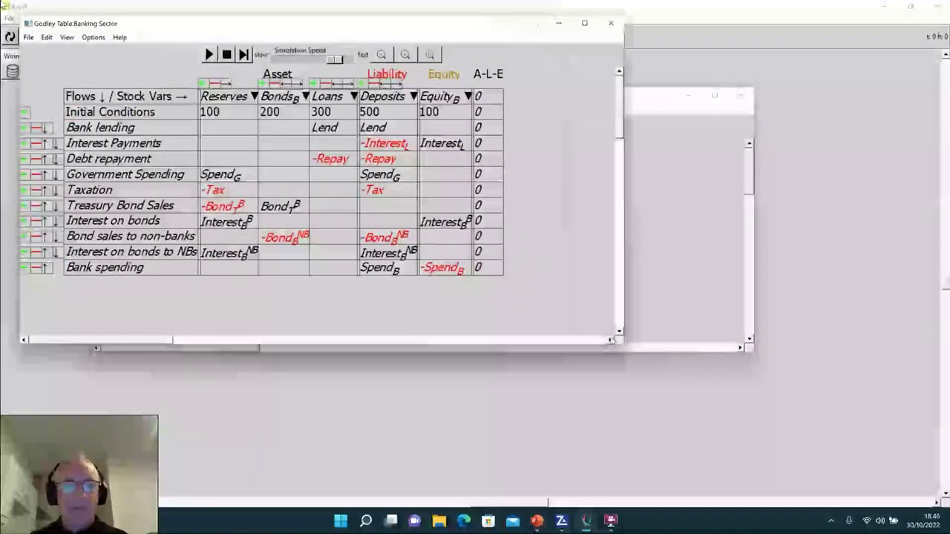
- Add a flow row named "Central Bank bond purchase" directly below Interest on bonds to NBs in the Banking Sector table
left_click(24, 253)
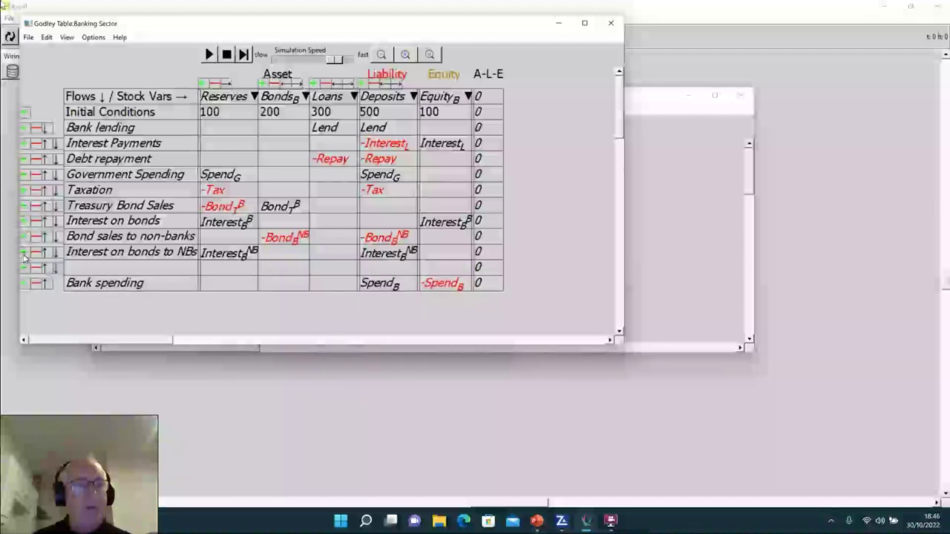
left_click(76, 269)
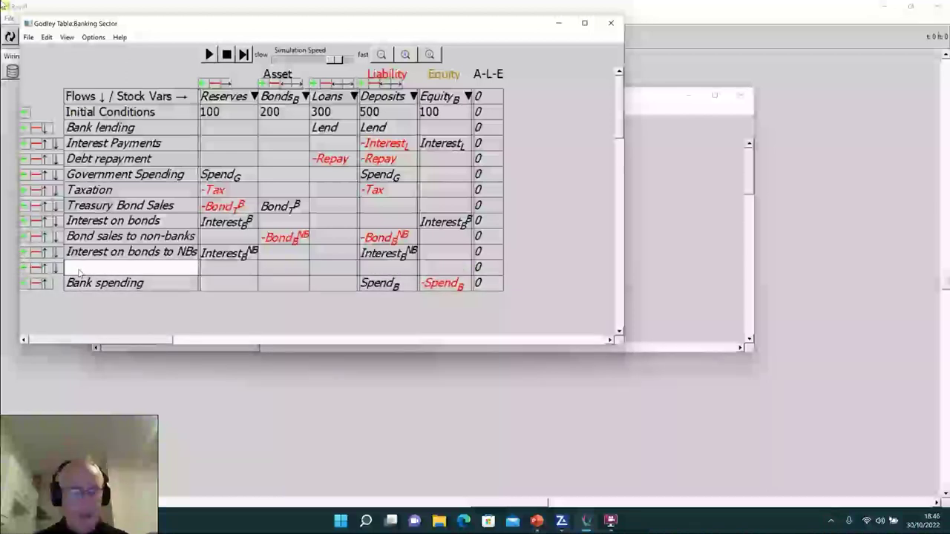
type("Central ")
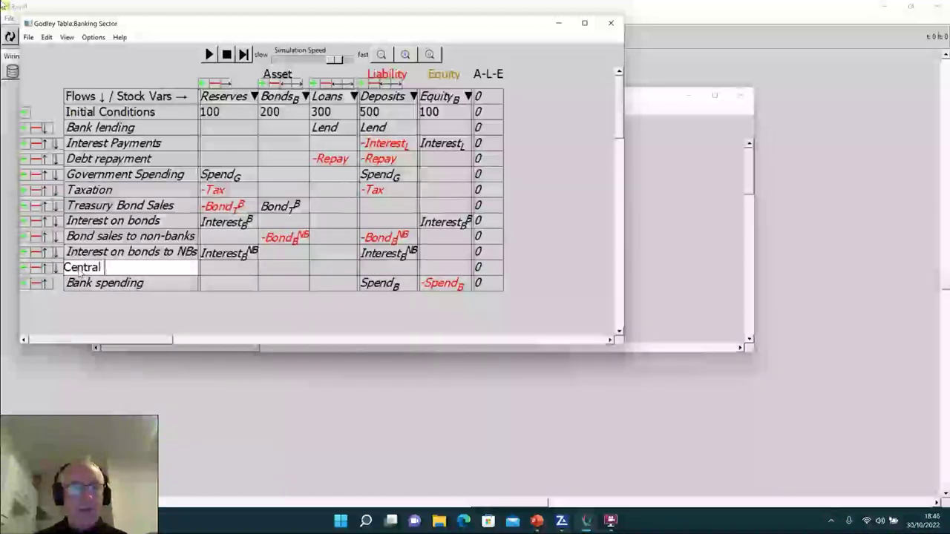
type("Bank bo")
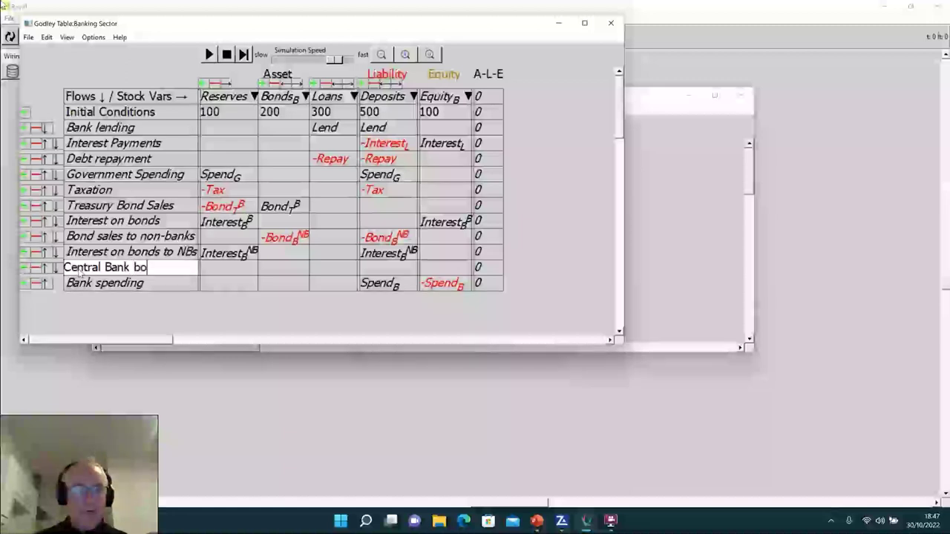
key("BackSpace")
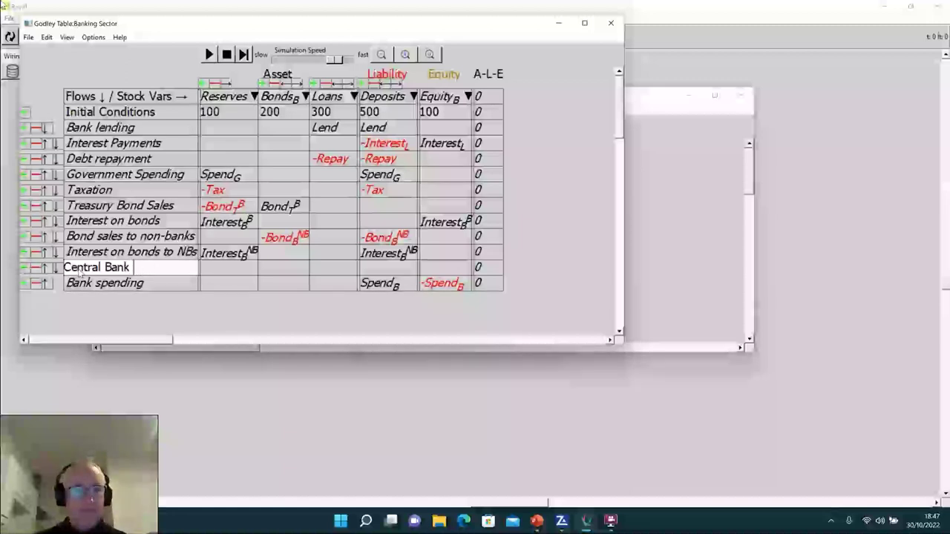
type("bond")
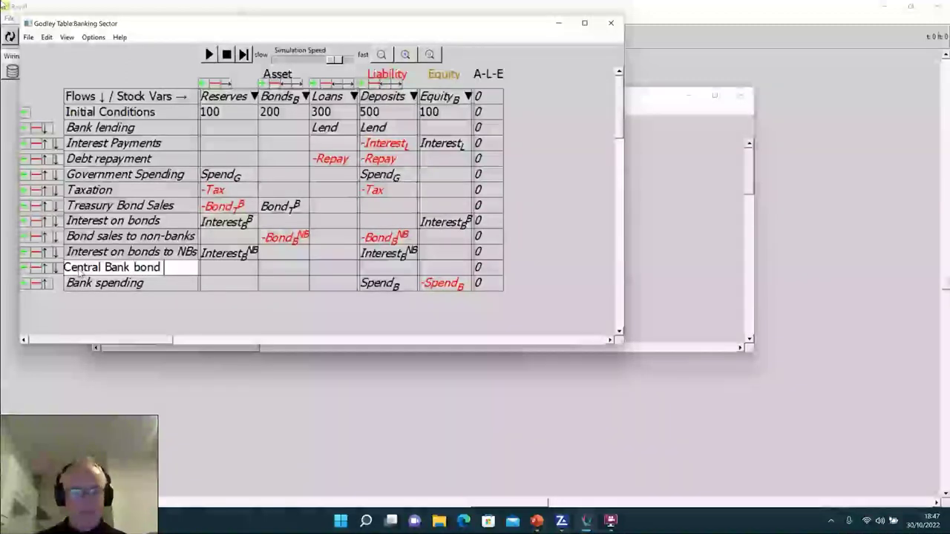
type(" purchase")
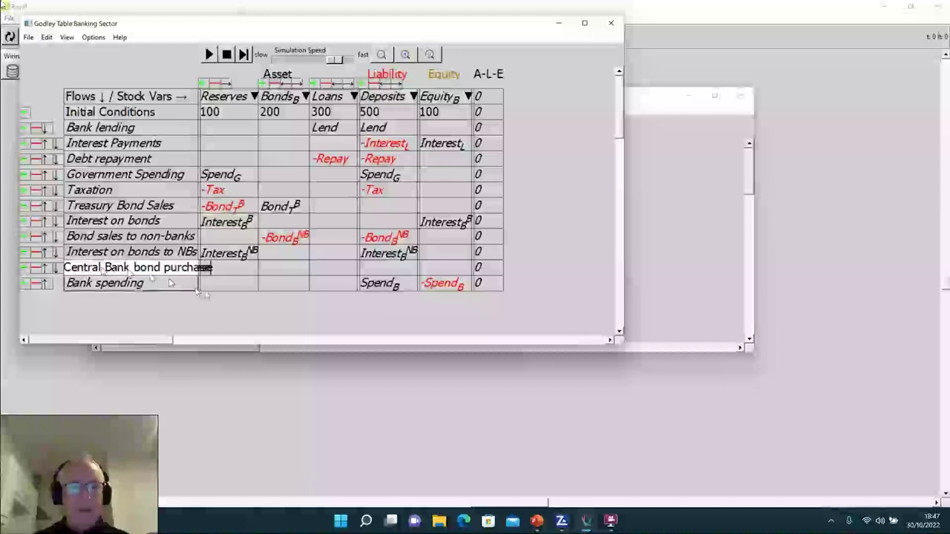
left_click(247, 282)
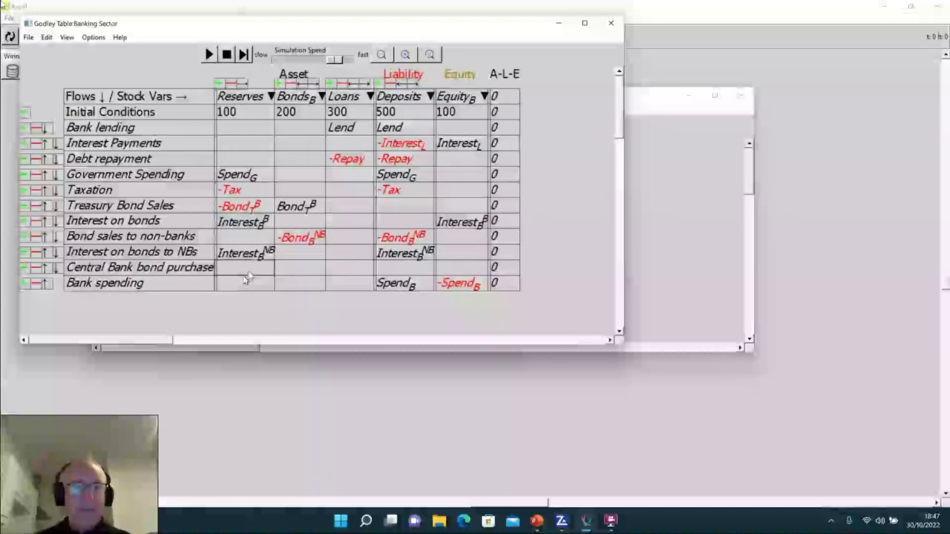
- Enter the flow -Bond_B^{CB} under Bonds_B in the Central Bank bond purchase row of the Banking Sector table
left_click(306, 268)
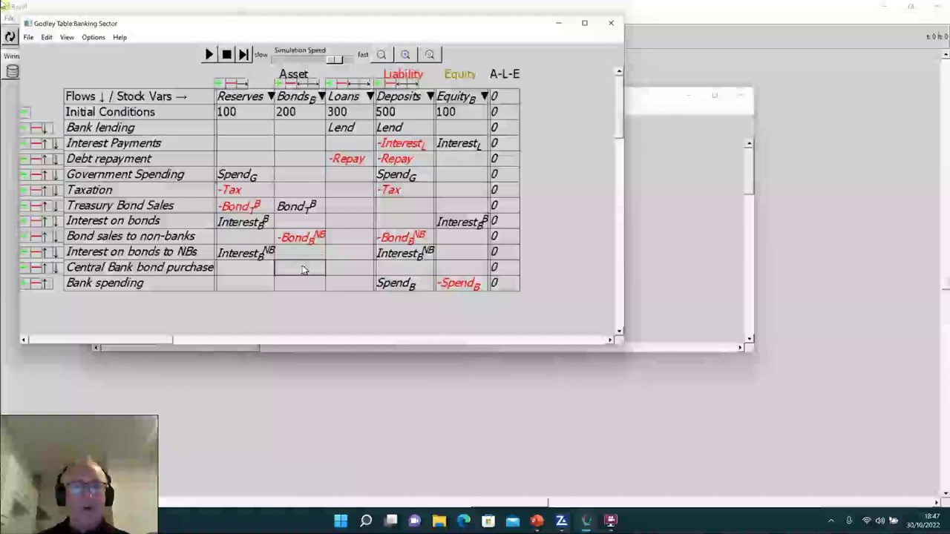
left_click(304, 269)
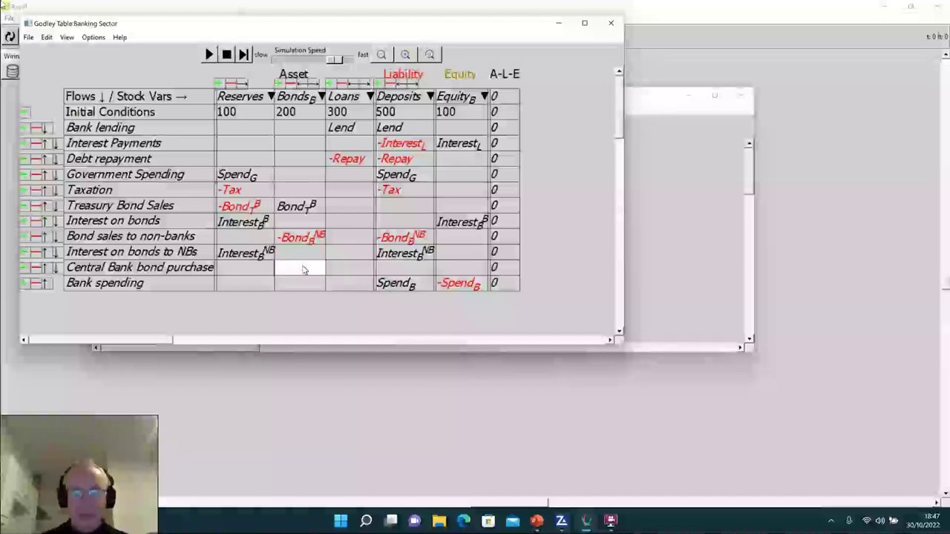
type("-Bond")
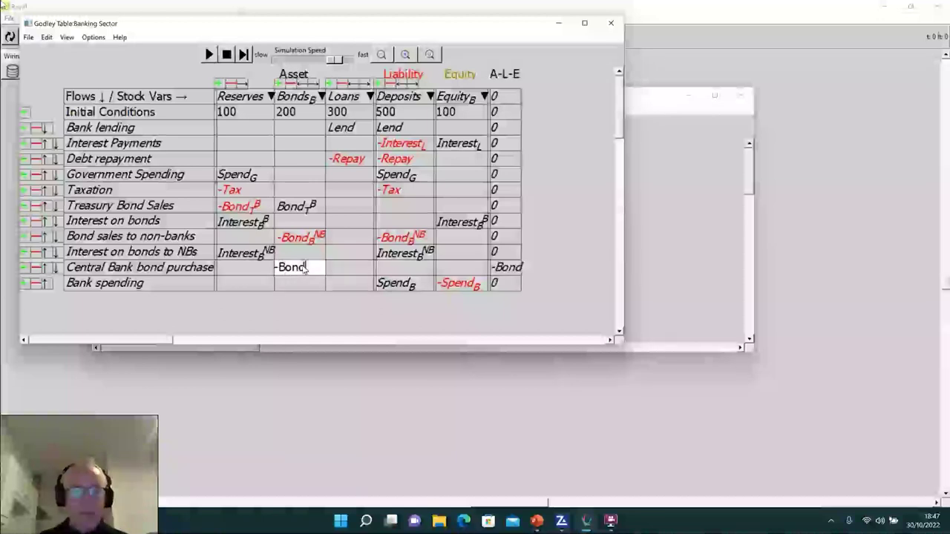
type("_B")
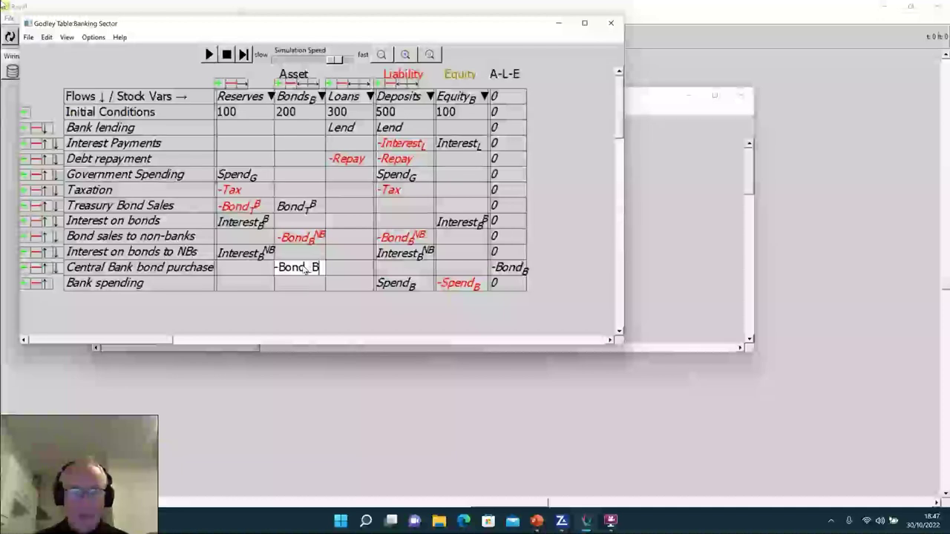
type("^{CB}")
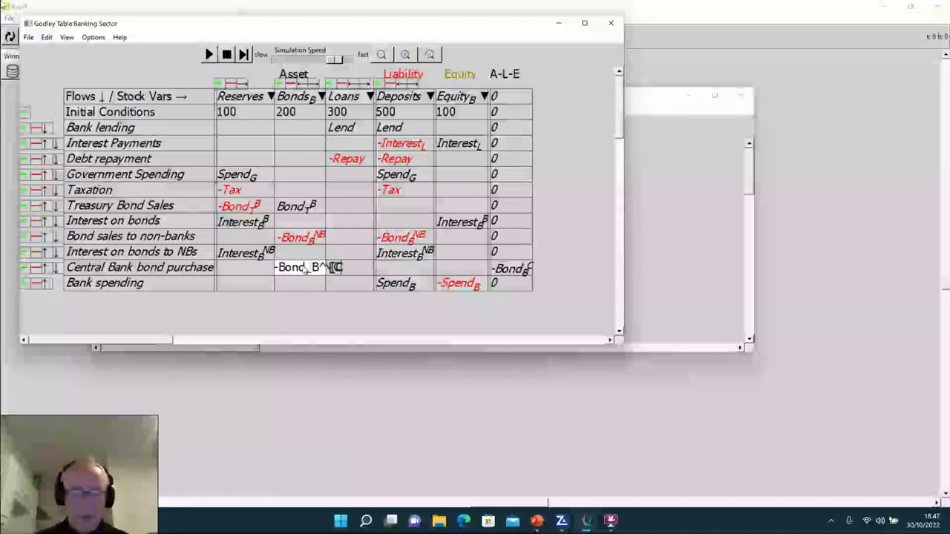
left_click(301, 312)
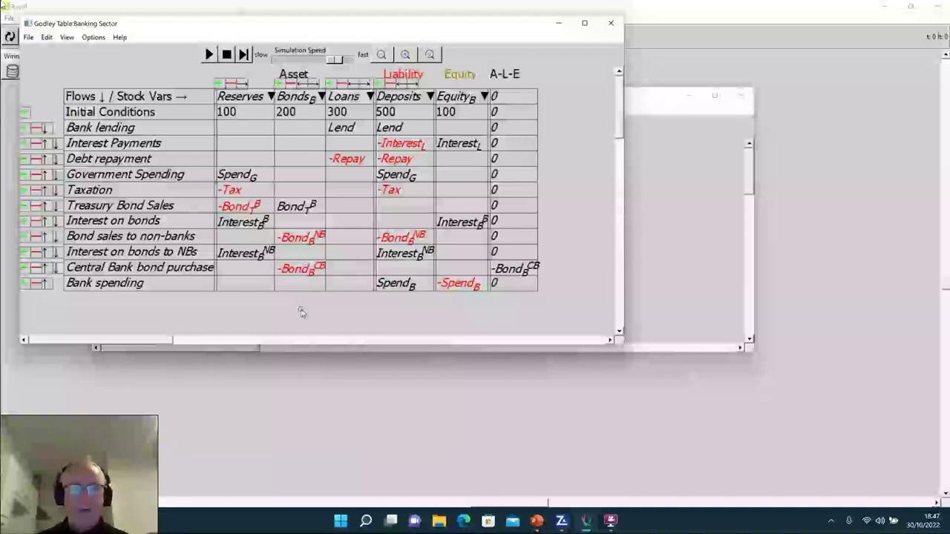
- Enter the matching flow Bond_B^{CB} under Reserves in the Central Bank bond purchase row
left_click(231, 271)
type("Bond")
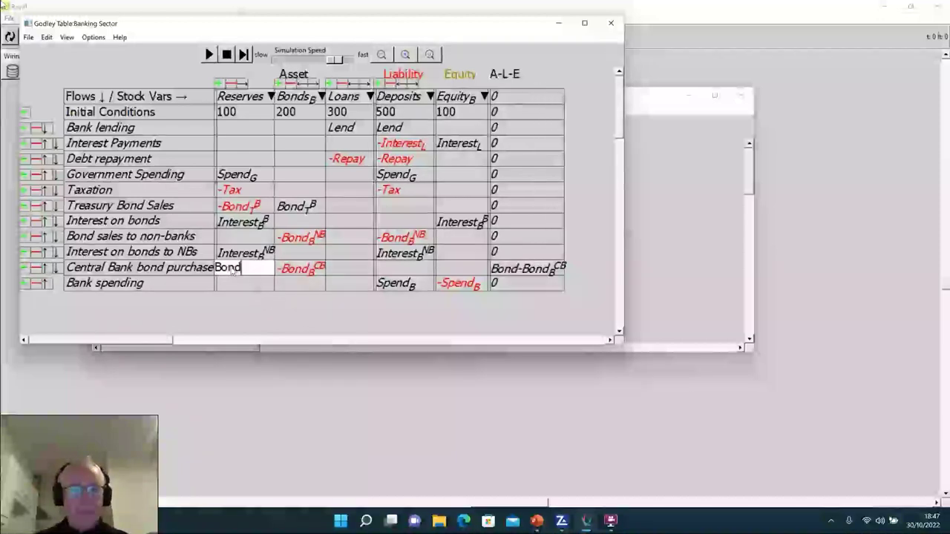
type("_")
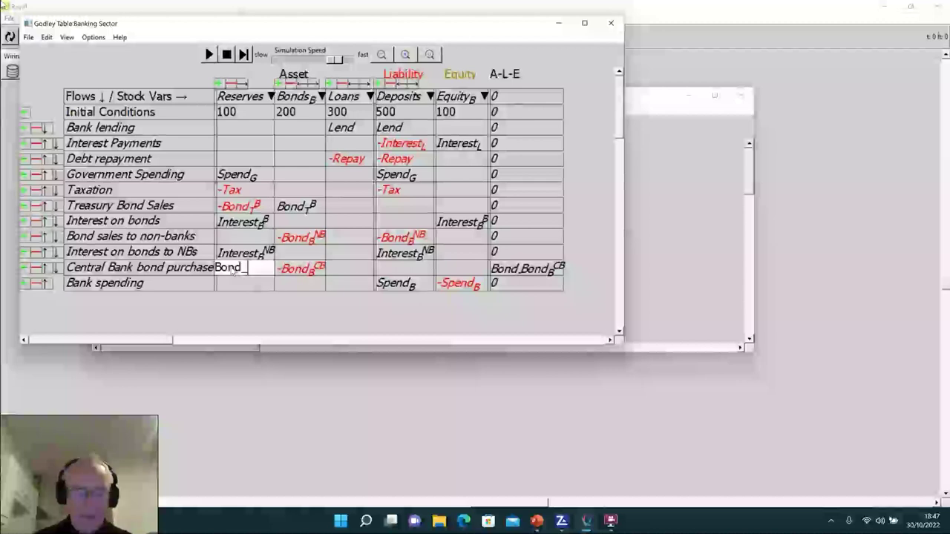
type("B^{C")
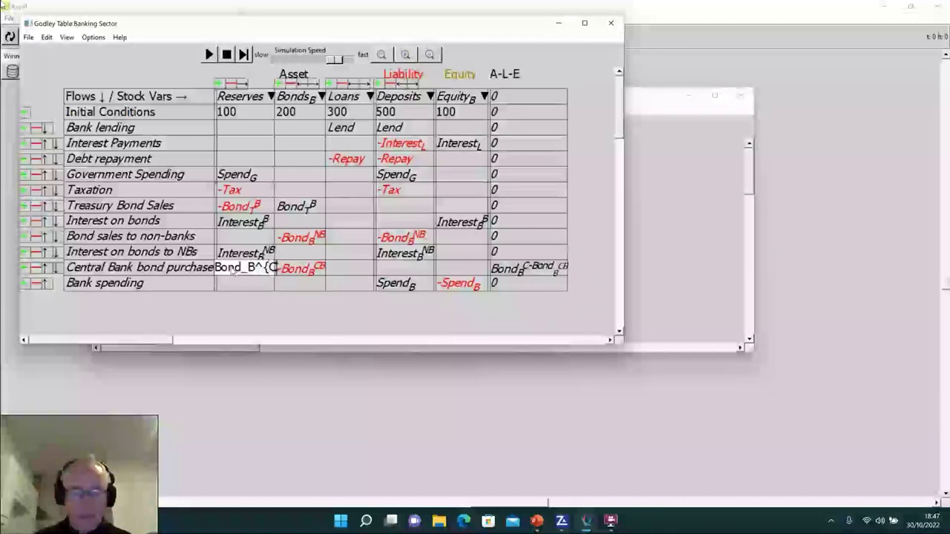
type("B}")
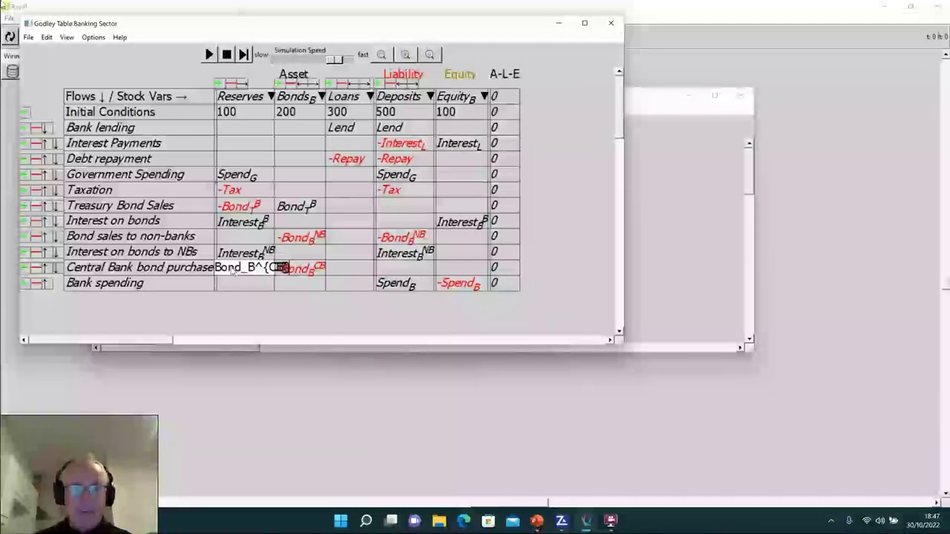
left_click(249, 309)
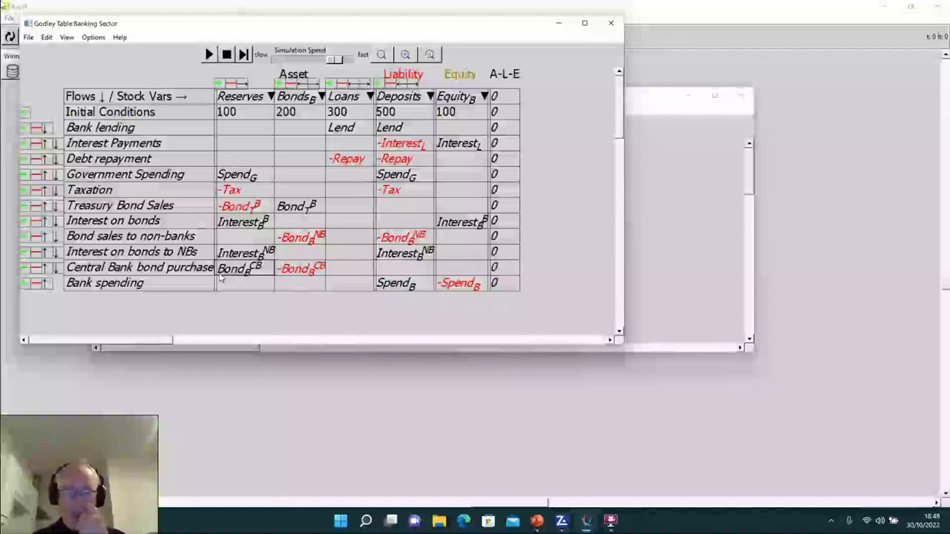
- Switch to the Central Bank table and move its Central Bank bond purchase row up to directly below Initial Conditions
left_click(636, 275)
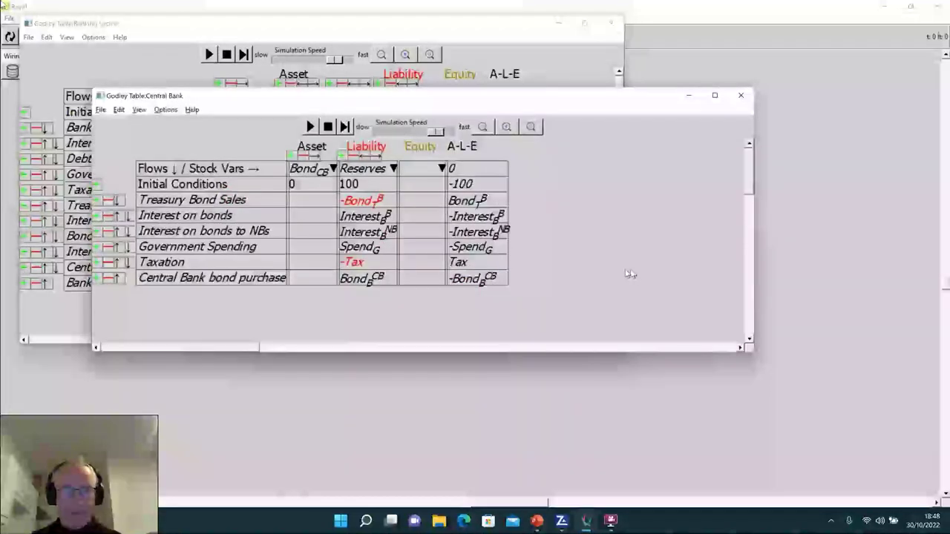
left_click(320, 207)
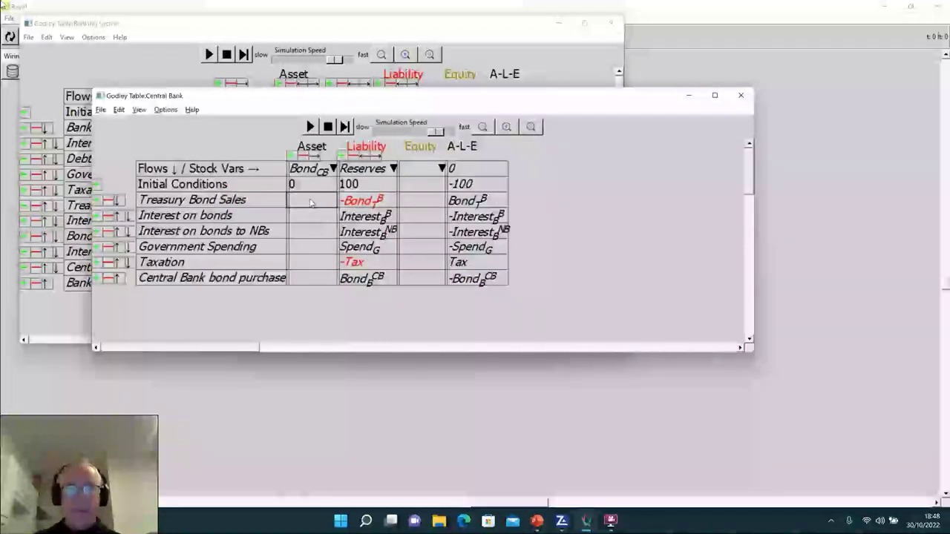
left_click(315, 204)
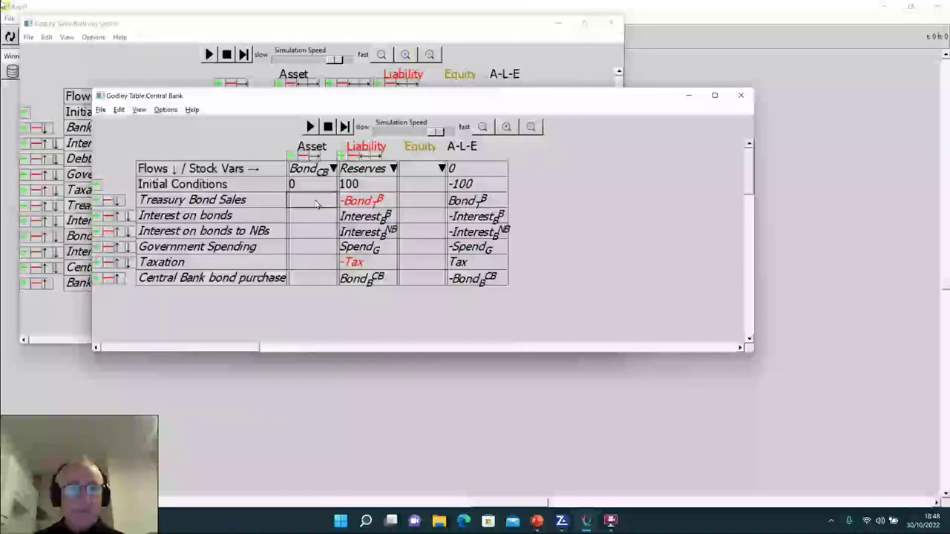
left_click(290, 279)
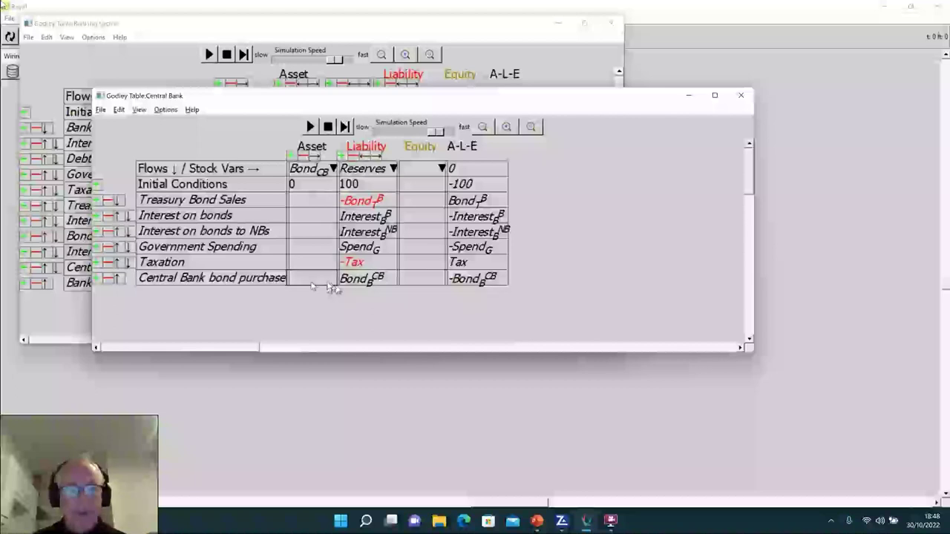
left_click(117, 279)
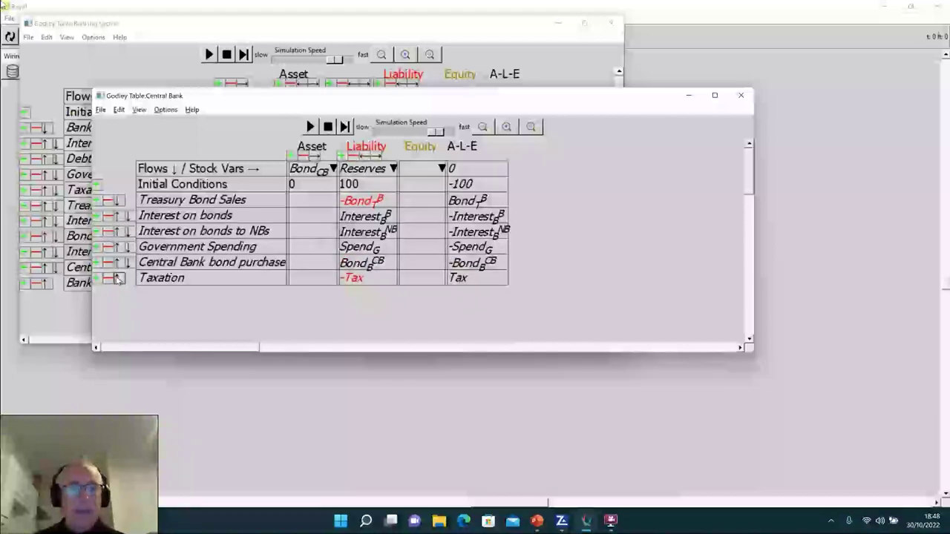
left_click(116, 248)
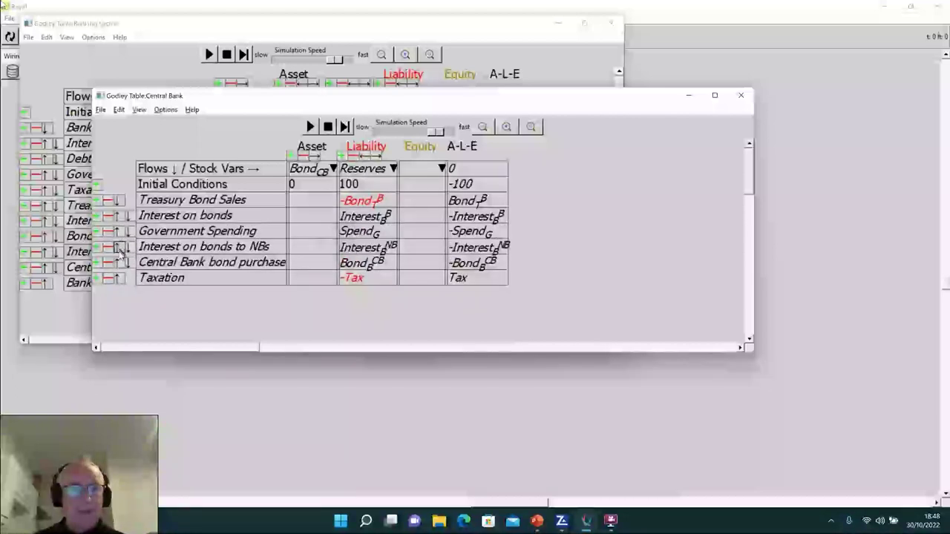
left_click(117, 262)
left_click(116, 246)
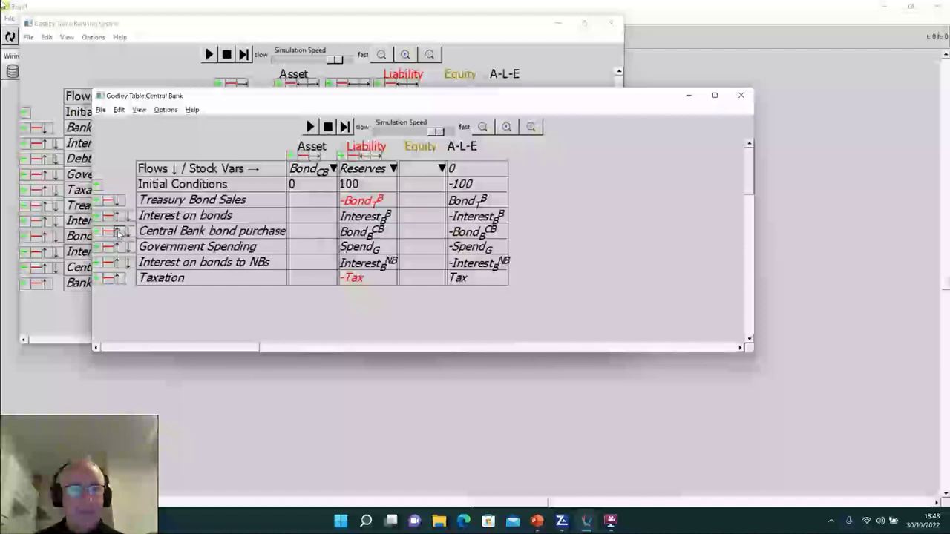
left_click(117, 231)
left_click(116, 215)
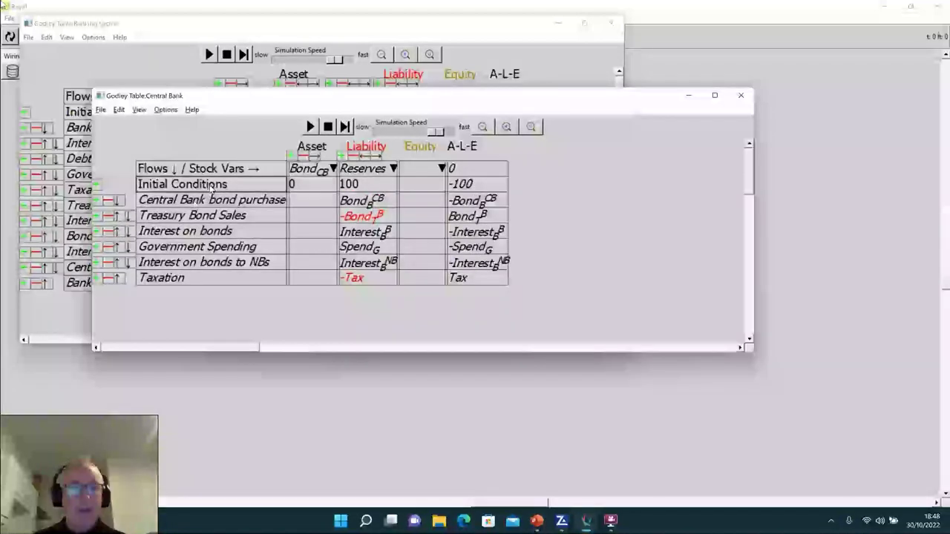
- Enter Bond_B^{CB} under the Bond_{CB} asset in the Central Bank bond purchase row and set that asset's initial condition to 300
left_click(303, 203)
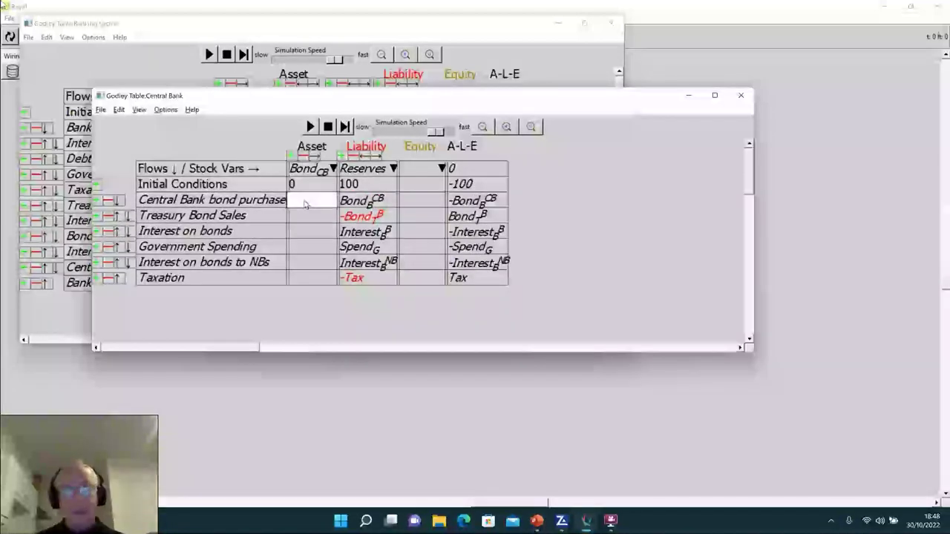
type("Bond")
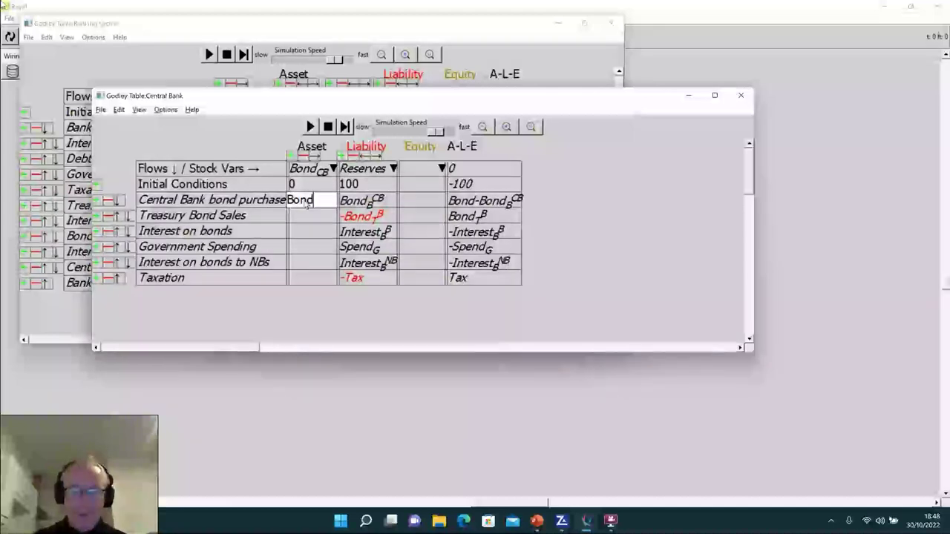
type("_B^CB")
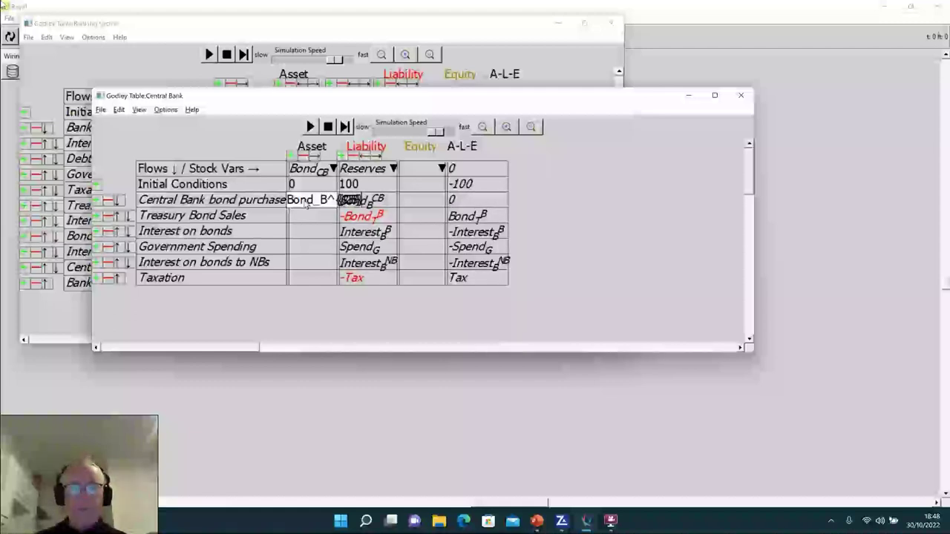
left_click(625, 229)
double_click(301, 186)
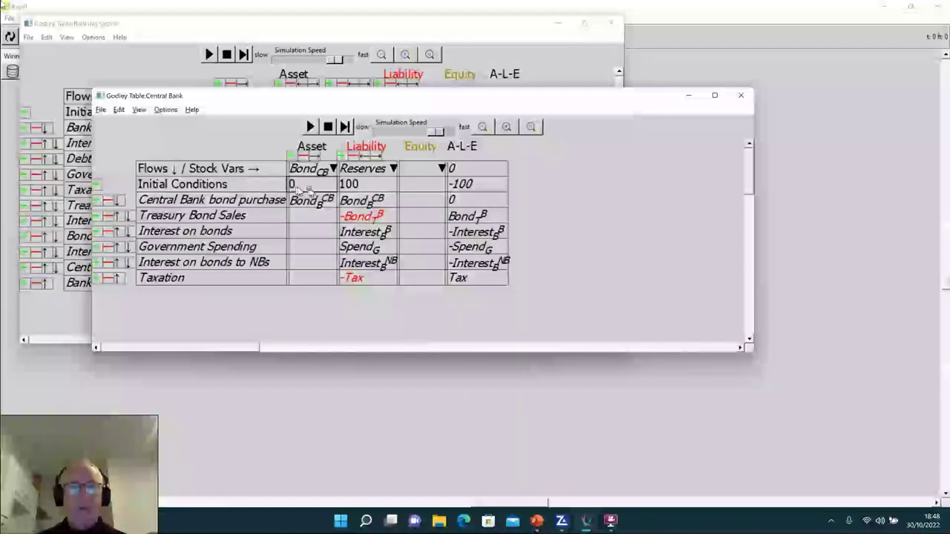
type("300")
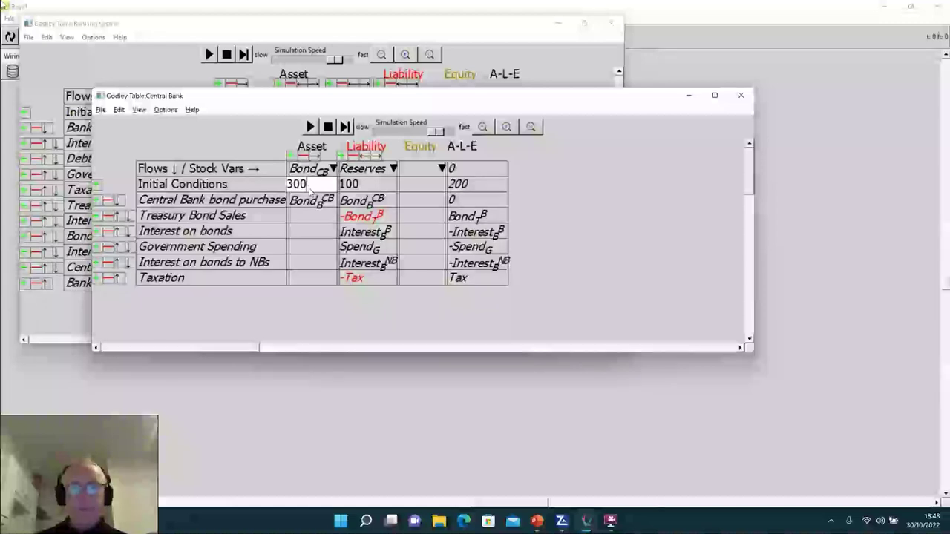
- Name the equity stock of the Central Bank table Equity_{CB} and set its initial condition to 200
left_click(428, 173)
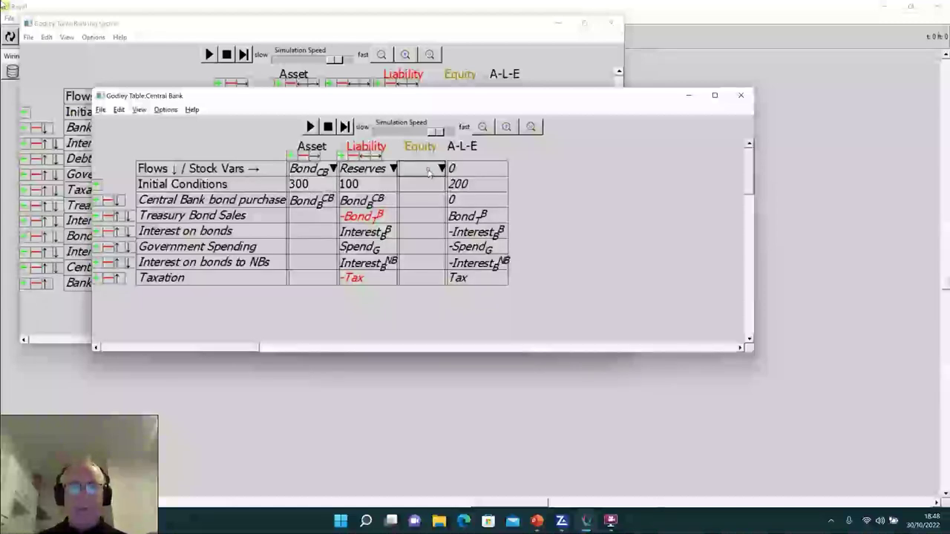
double_click(428, 171)
type("Equi")
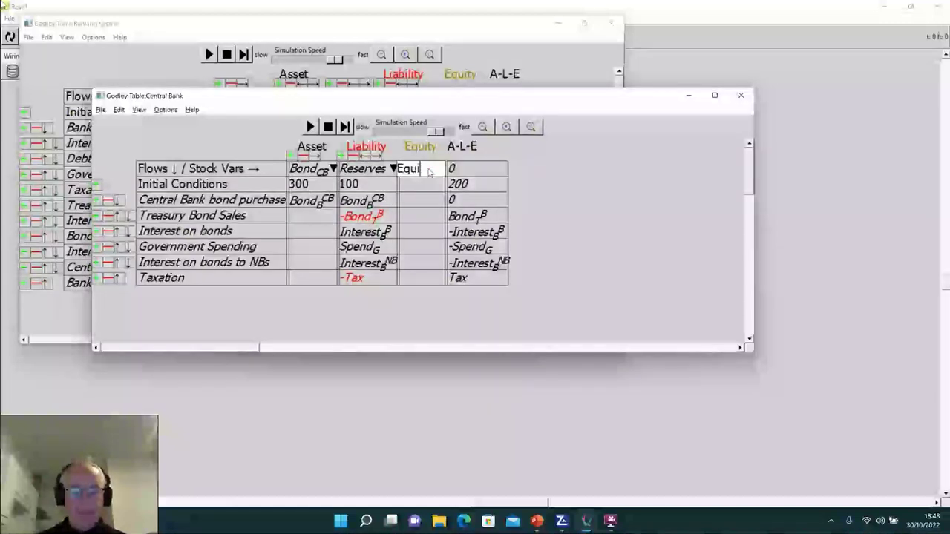
type("ty_{CB")
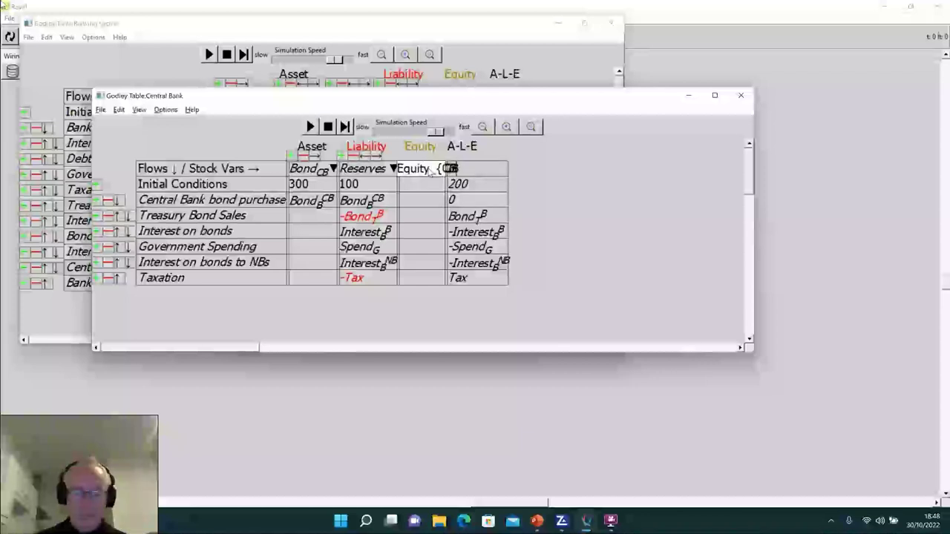
left_click(427, 185)
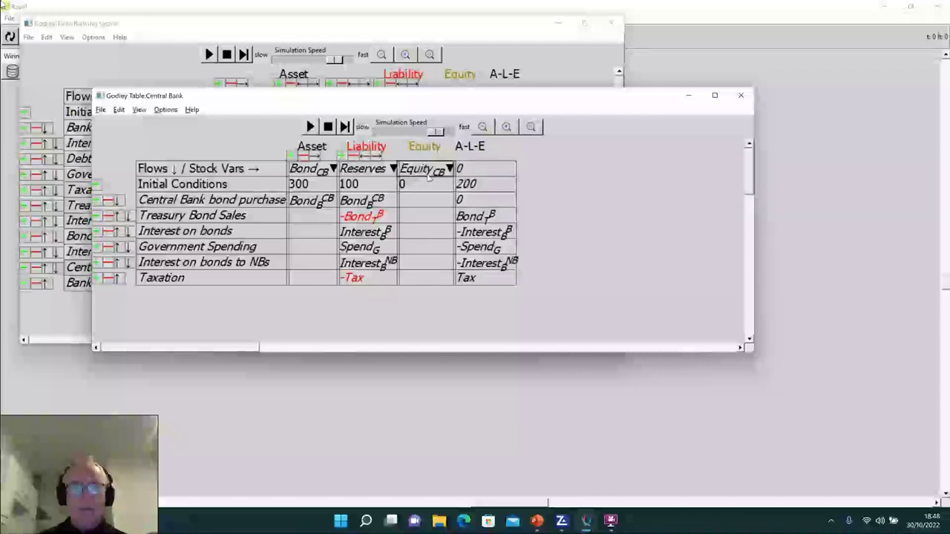
type("200")
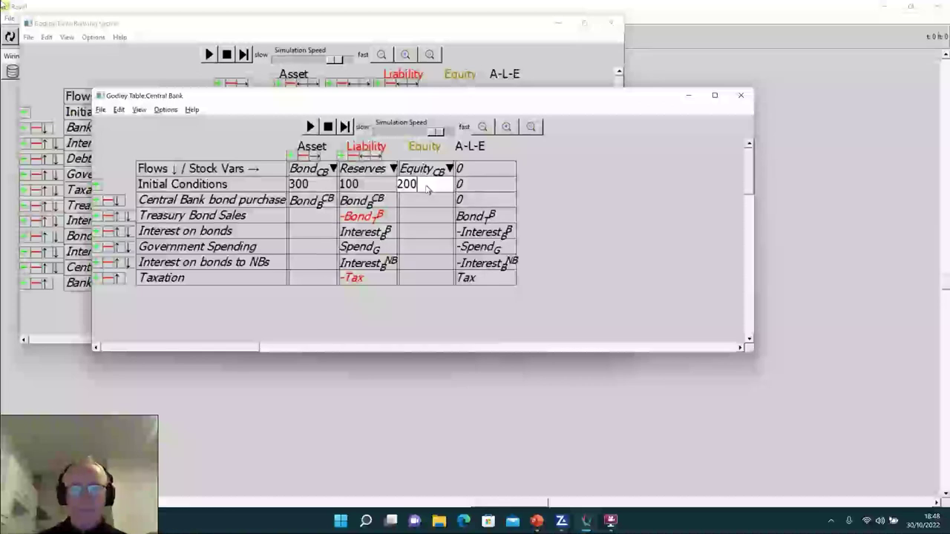
left_click(690, 225)
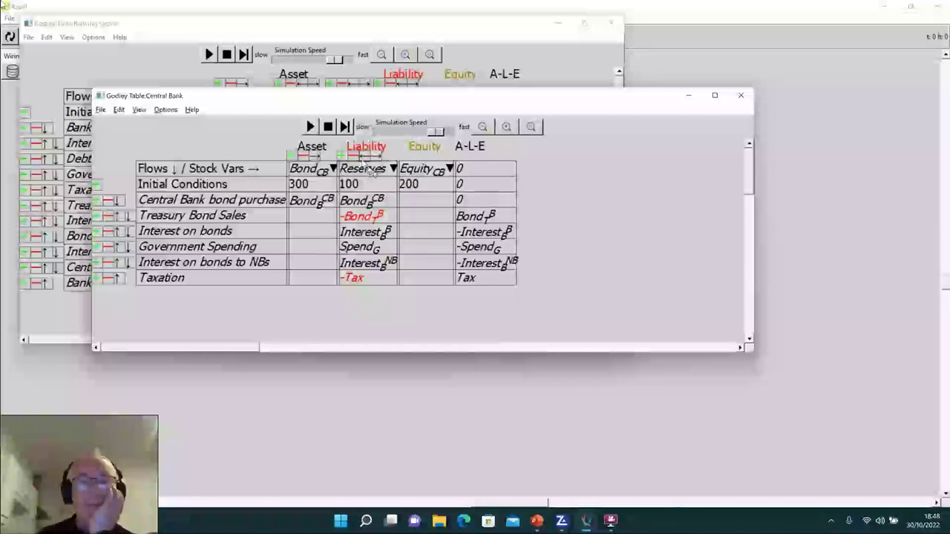
- Add a second liability stock named Treasury beside Reserves in the Central Bank table, with an initial condition of 50
left_click(343, 155)
left_click(414, 172)
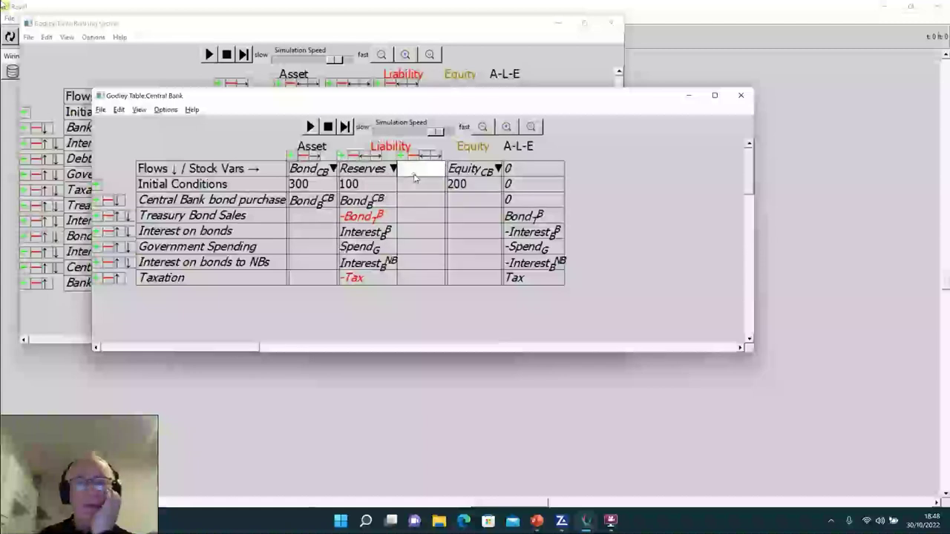
type("Tr")
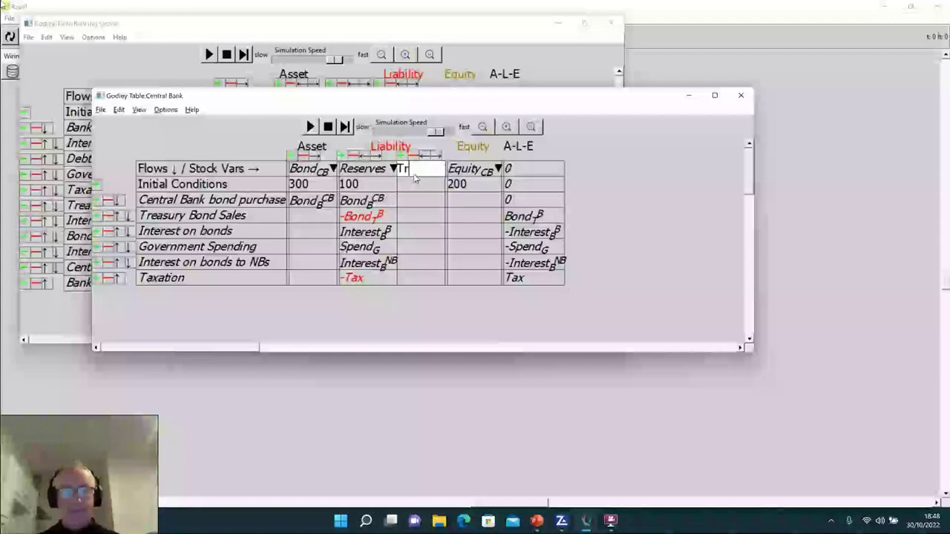
type("easury")
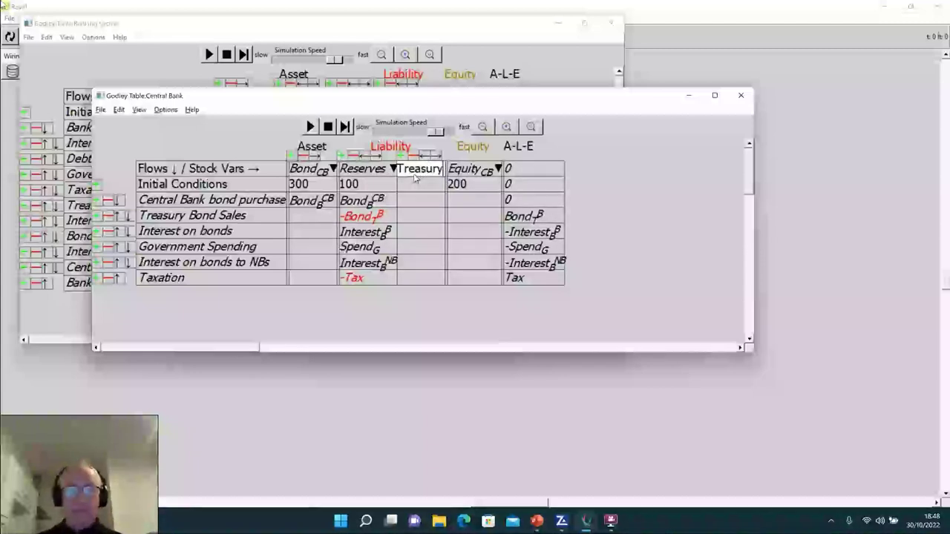
left_click(410, 184)
type("0")
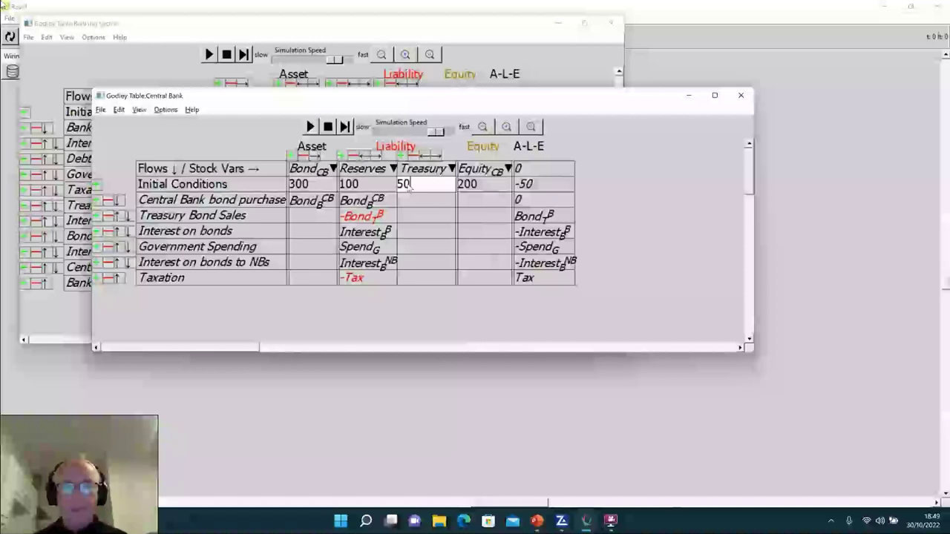
- Set the initial conditions of both the Treasury and Equity_{CB} stocks in the Central Bank table to 100
left_click(480, 191)
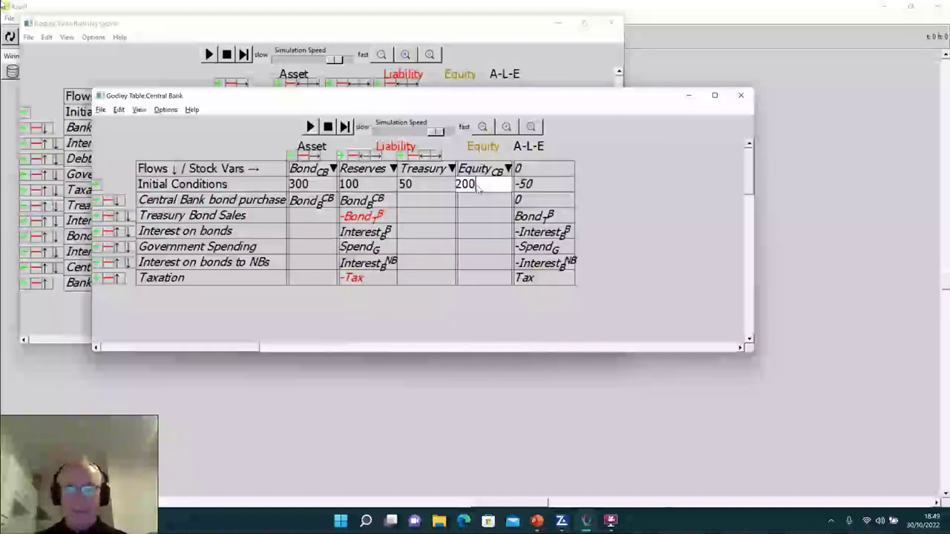
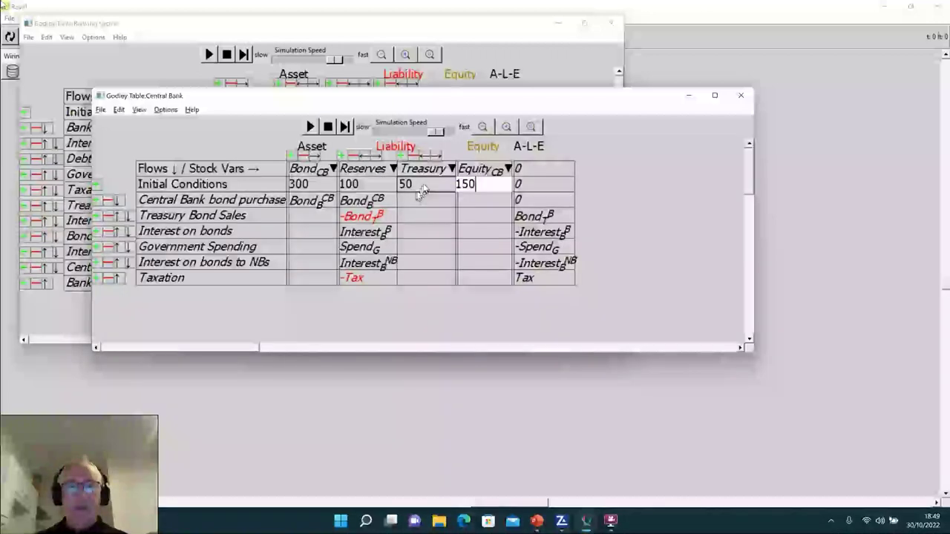
left_click(424, 186)
key("BackSpace")
key("BackSpace")
type("100")
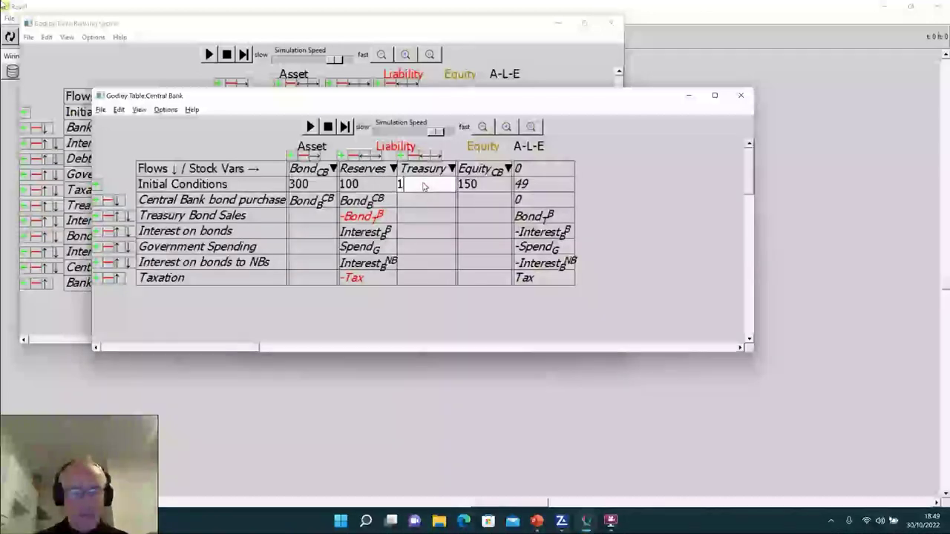
left_click(490, 189)
key("BackSpace")
key("BackSpace")
type("00")
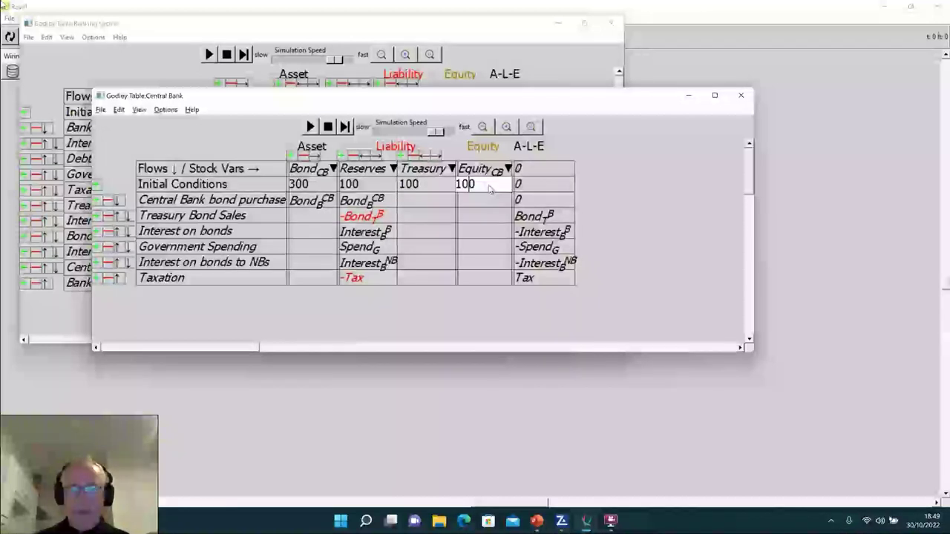
left_click(690, 206)
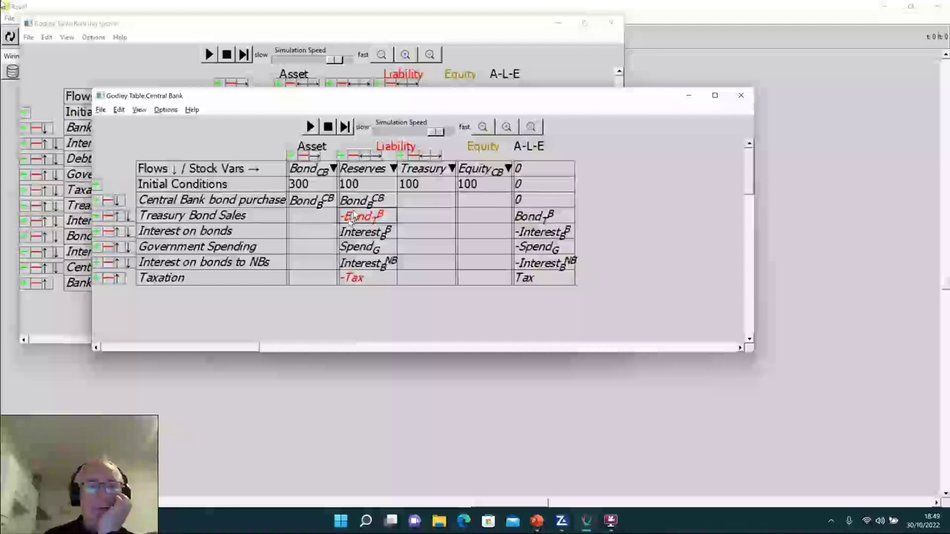
- Enter Bond_T^B under the Treasury liability in the Treasury Bond Sales row of the Central Bank table
left_click(410, 217)
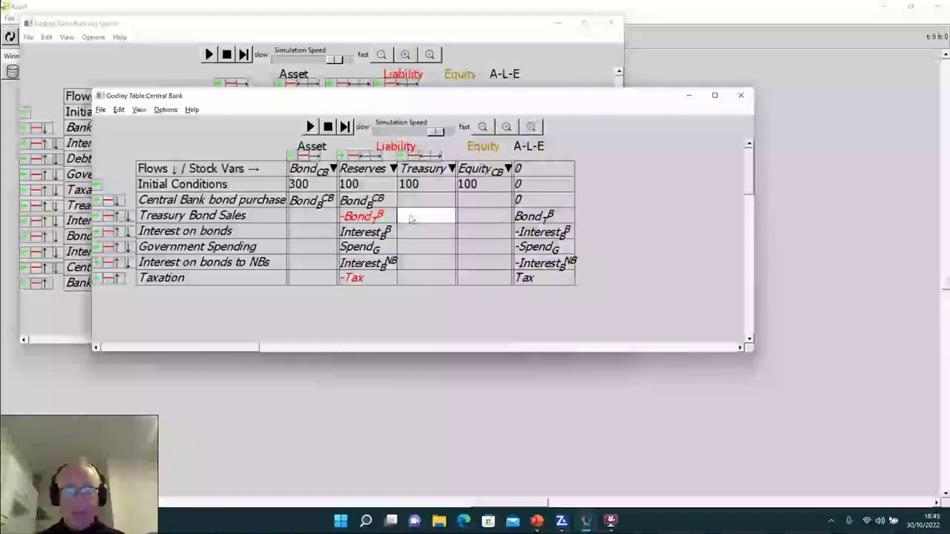
type("-Bond")
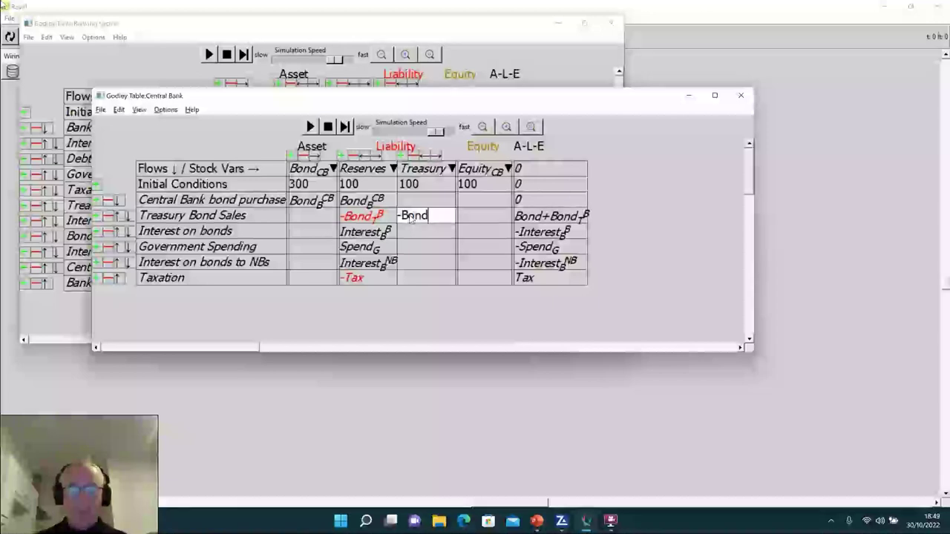
type("_T^B")
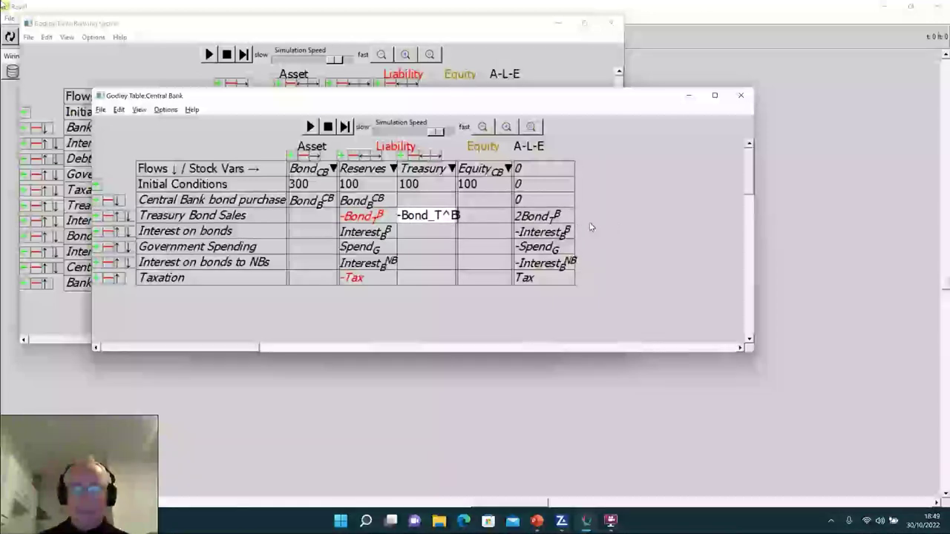
key("Left")
key("Left")
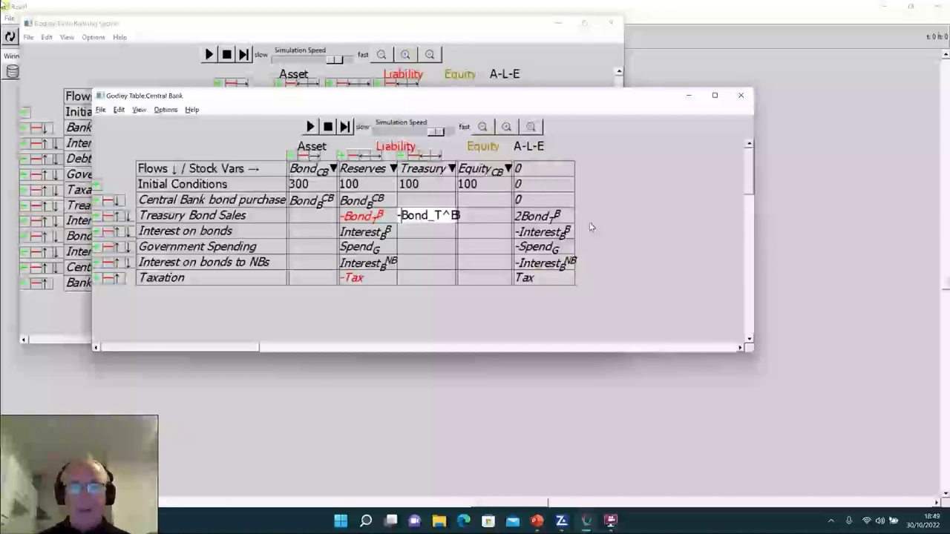
key("BackSpace")
key("Return")
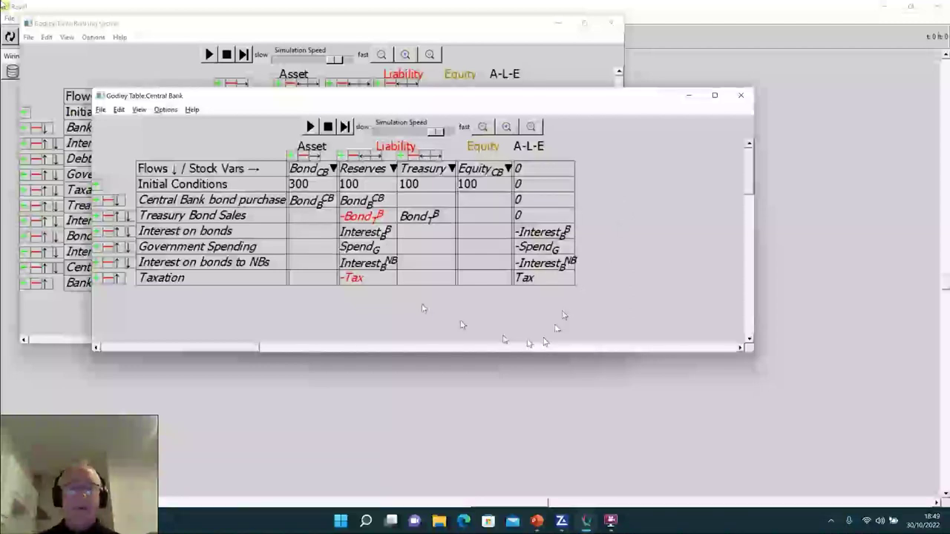
- Under the Treasury liability, enter -Interest_B^B in the Interest on bonds row and -Spend_G in the Government Spending row
left_click(405, 232)
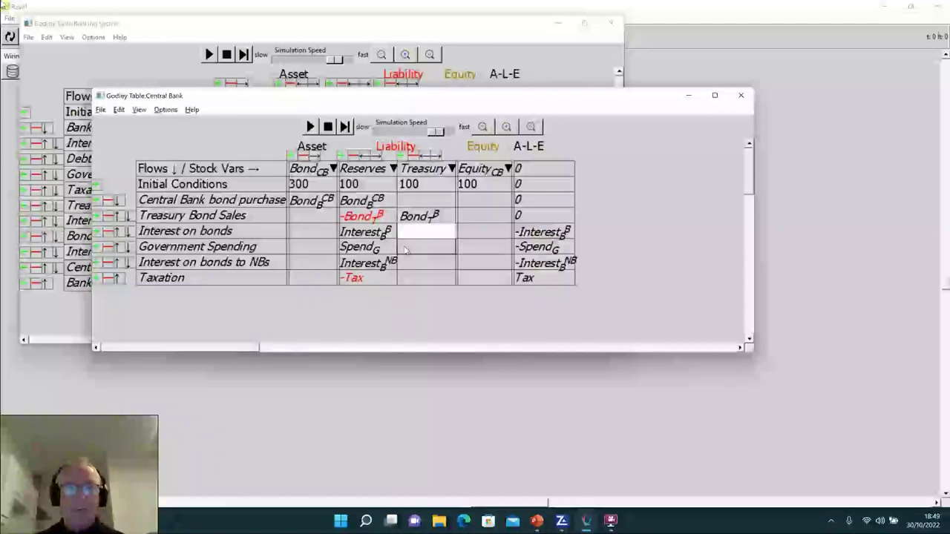
type("-Int")
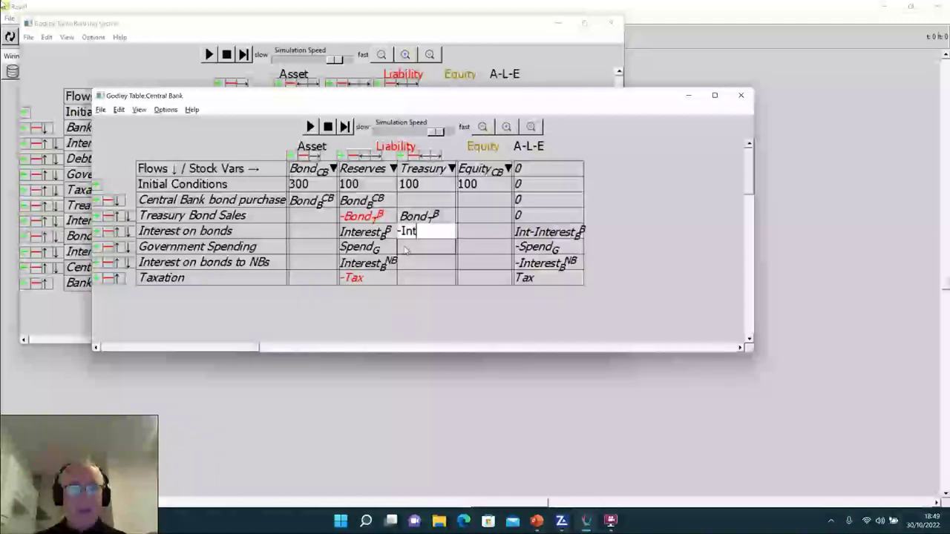
type("erest_B^NB")
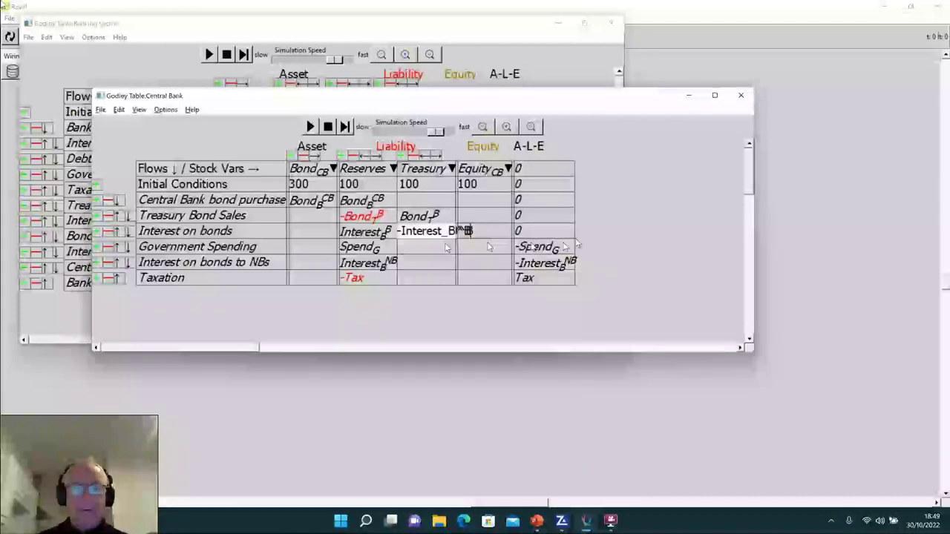
key("Return")
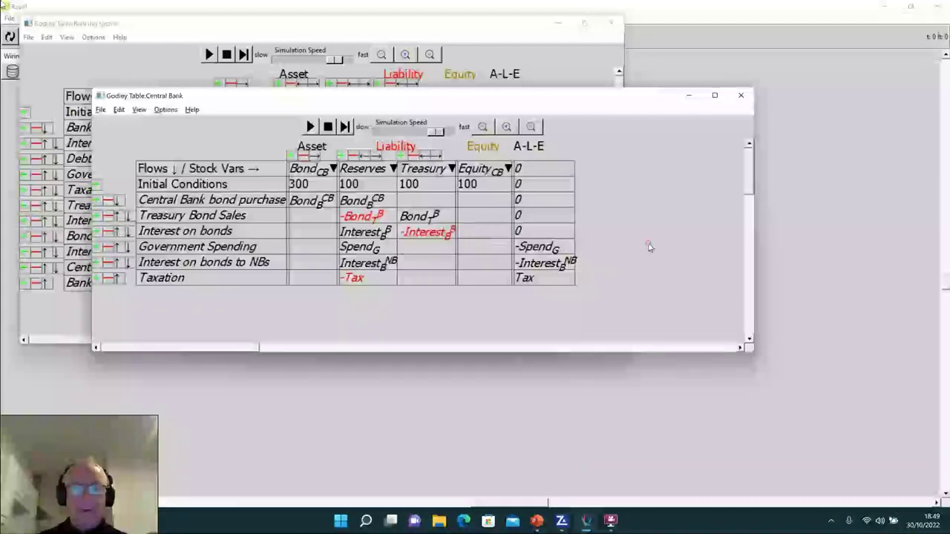
left_click(412, 248)
type("-Spend")
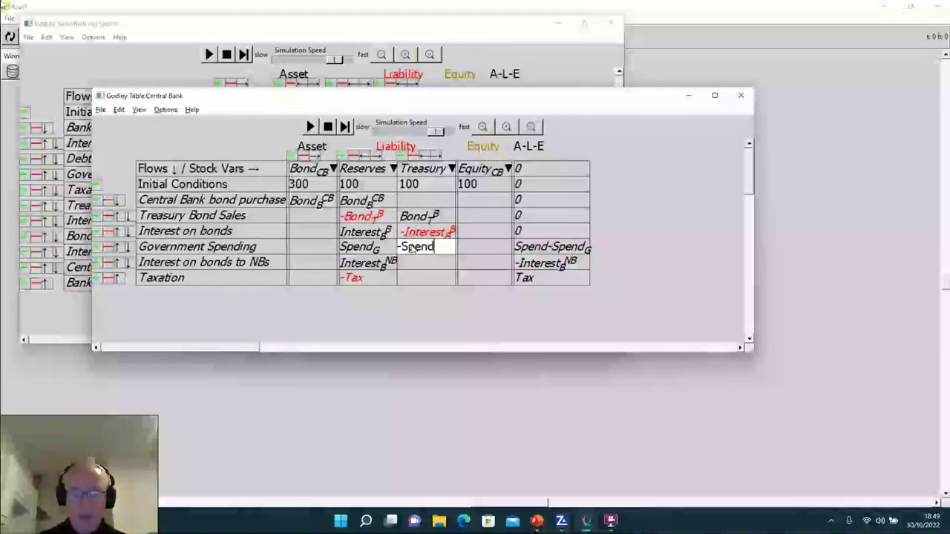
type("_G")
left_click(402, 311)
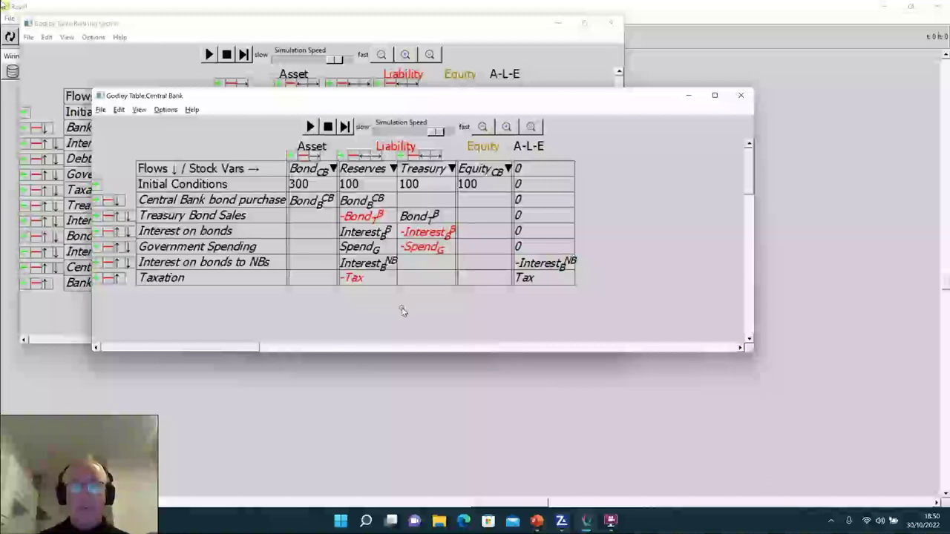
- Under the Treasury liability, enter -Interest_B^{NB} in the Interest on bonds to NBs row and Tax in the Taxation row
left_click(409, 272)
type("-I")
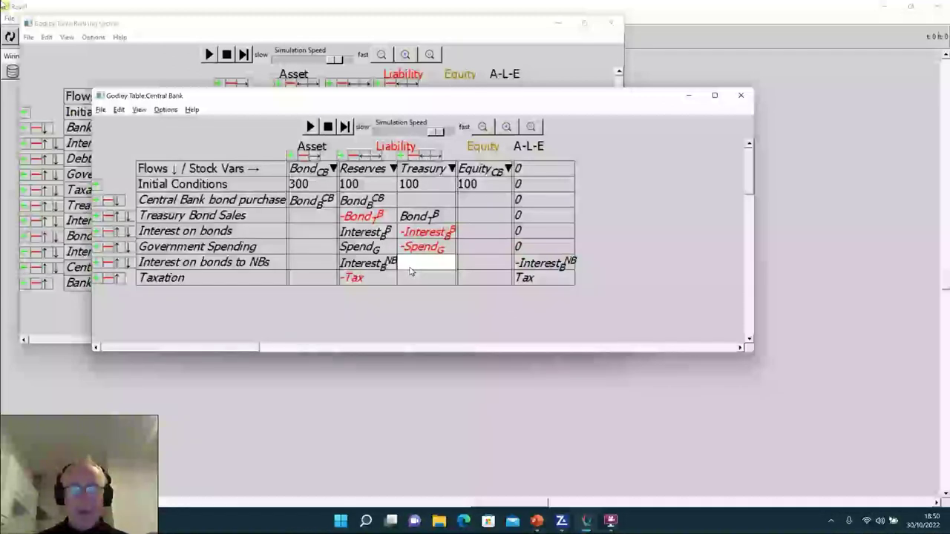
type("nterest")
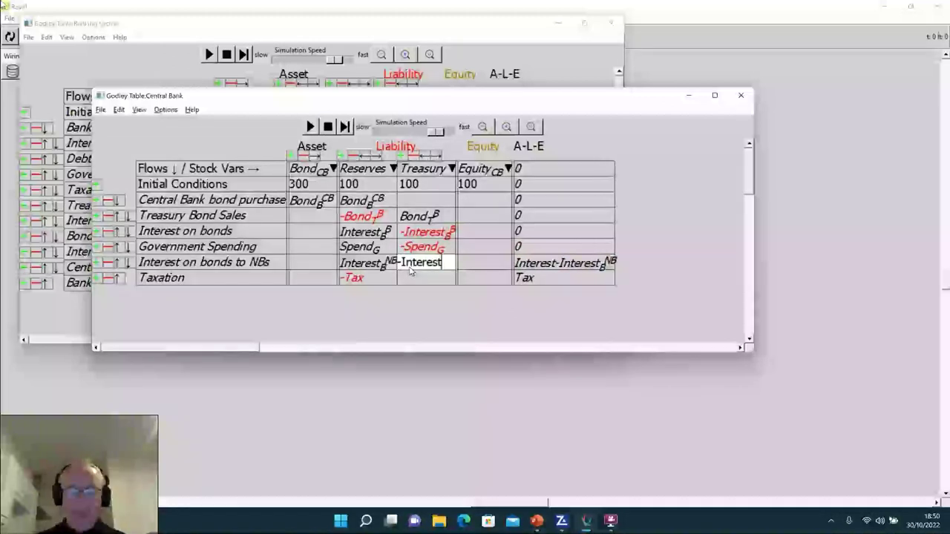
type("_B^{NB}")
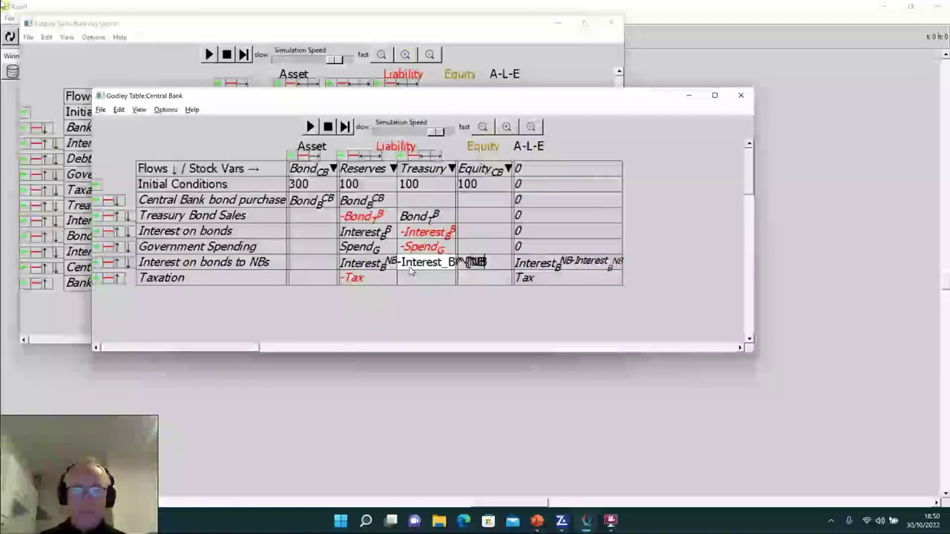
left_click(405, 280)
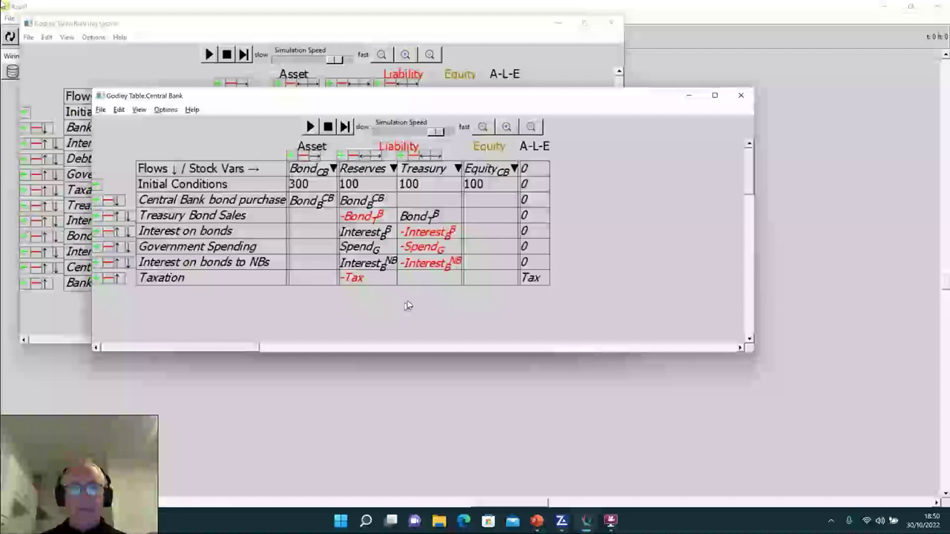
left_click(407, 279)
type("Tax")
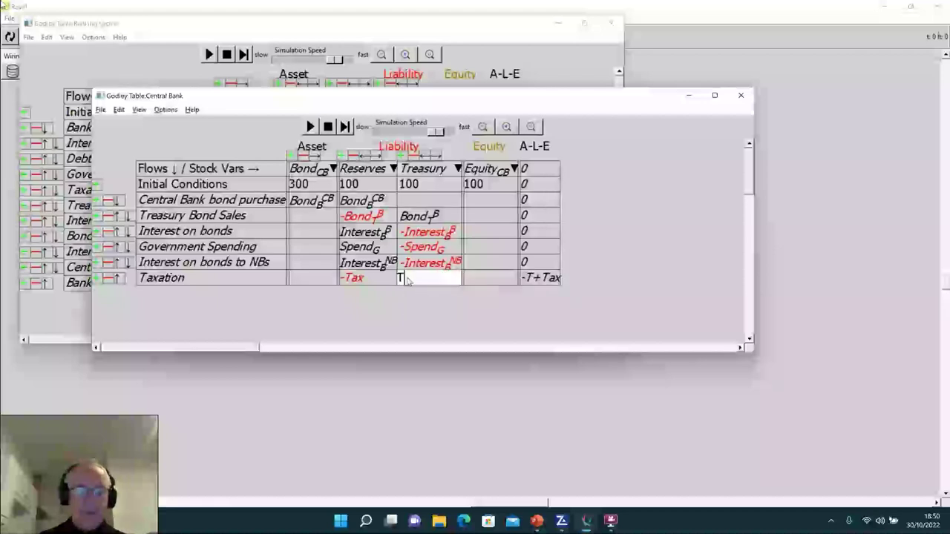
left_click(426, 321)
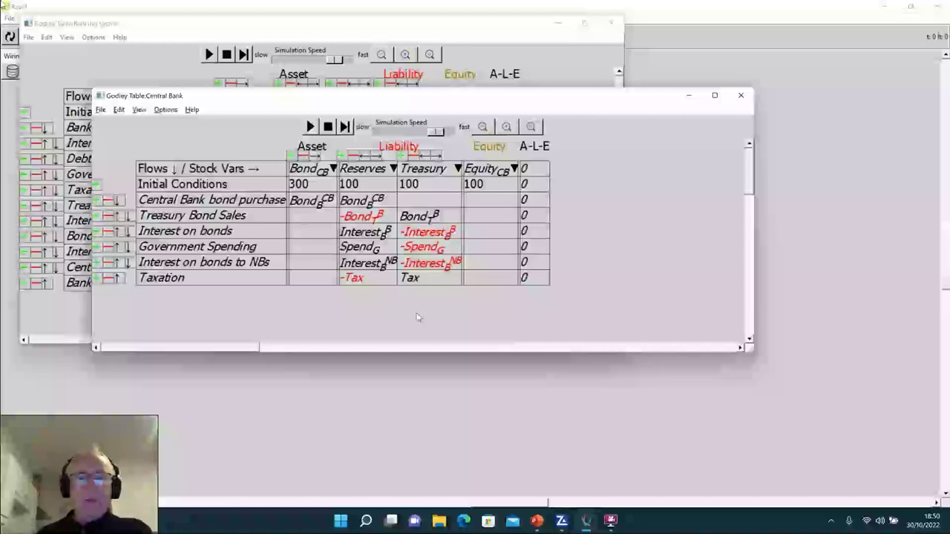
- Review the Banking Sector, Public and Central Bank tables side by side in the Godley overview and return to the wiring canvas
left_click(380, 405)
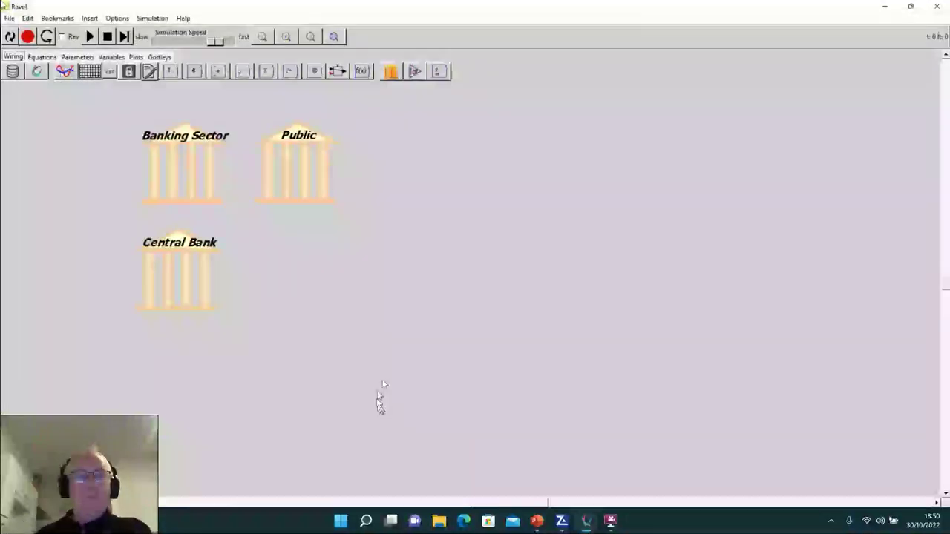
left_click(160, 57)
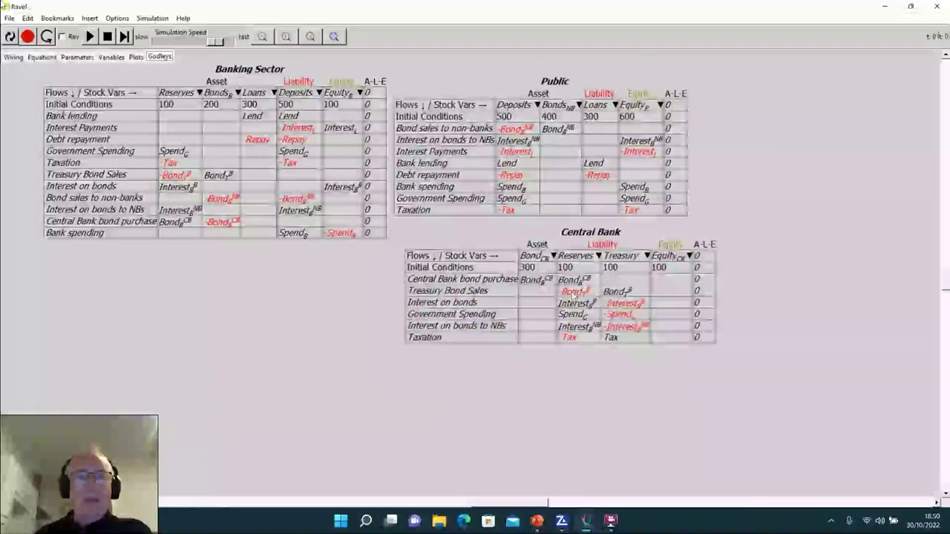
left_click(13, 57)
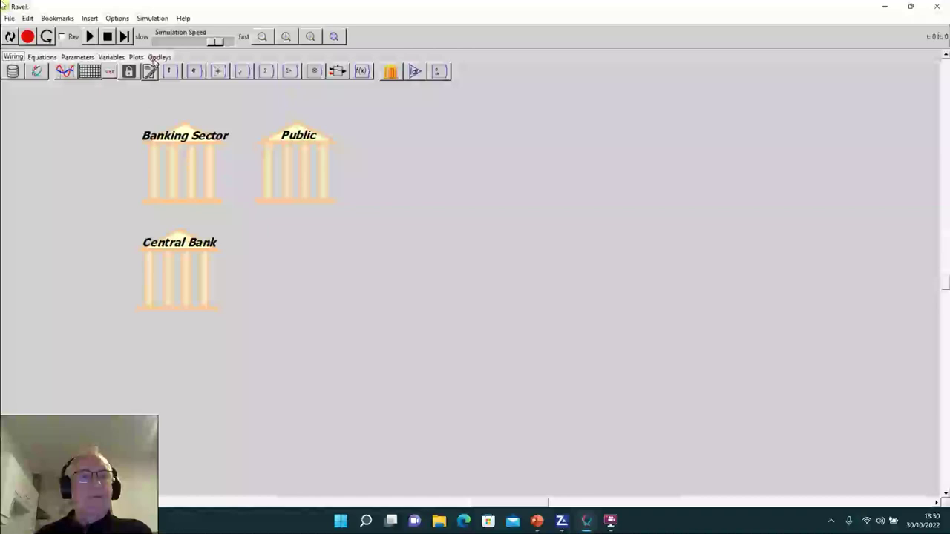
left_click(159, 58)
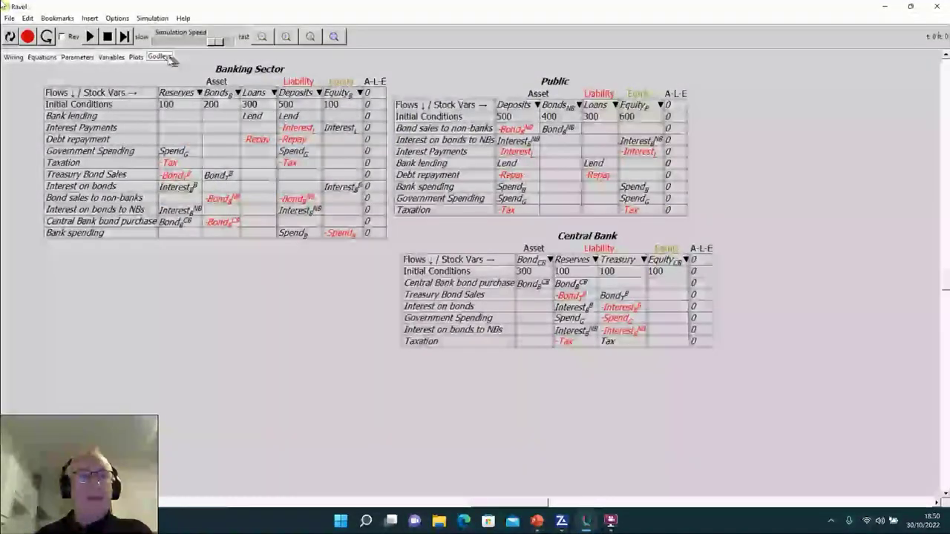
left_click(14, 57)
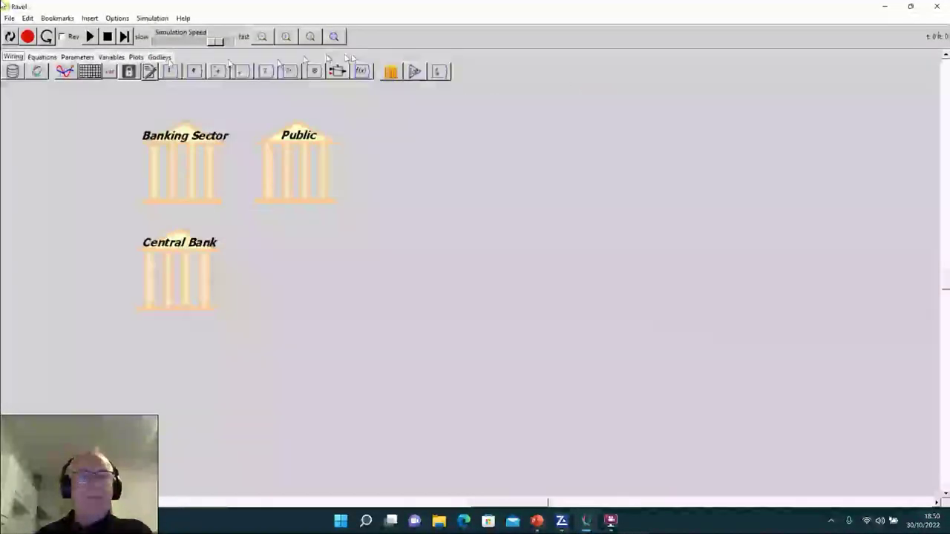
- Add a Godley table beside the Central Bank icon with its variables hidden and title it Treasury
left_click(392, 72)
left_click(292, 269)
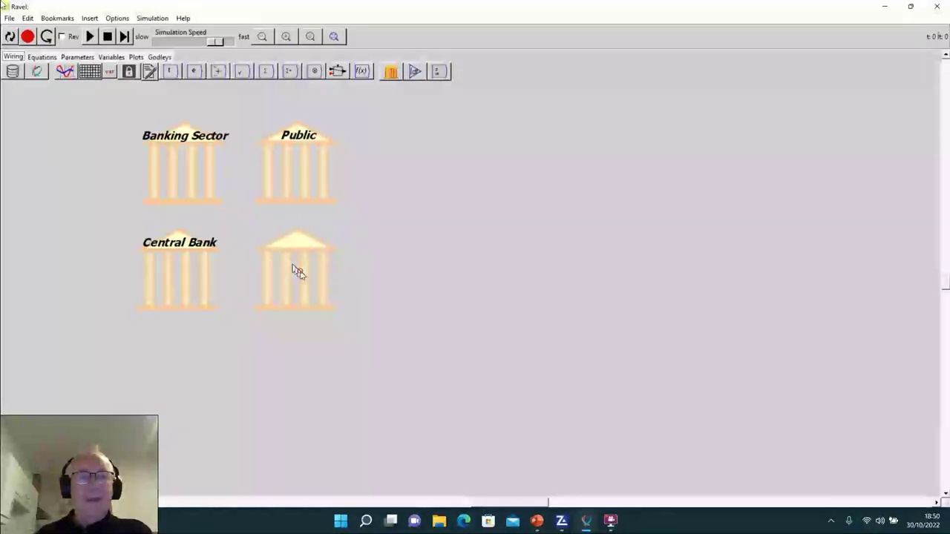
right_click(300, 271)
left_click(321, 352)
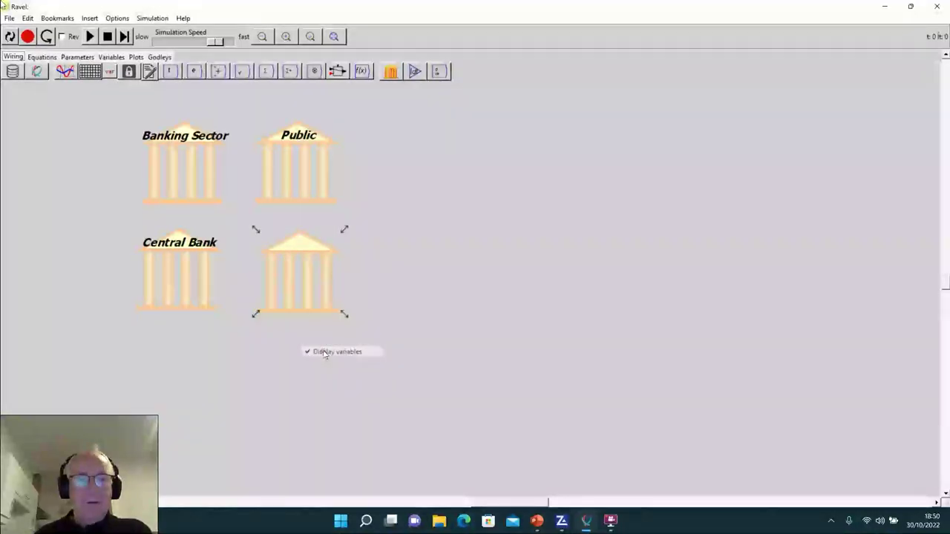
right_click(295, 261)
left_click(311, 298)
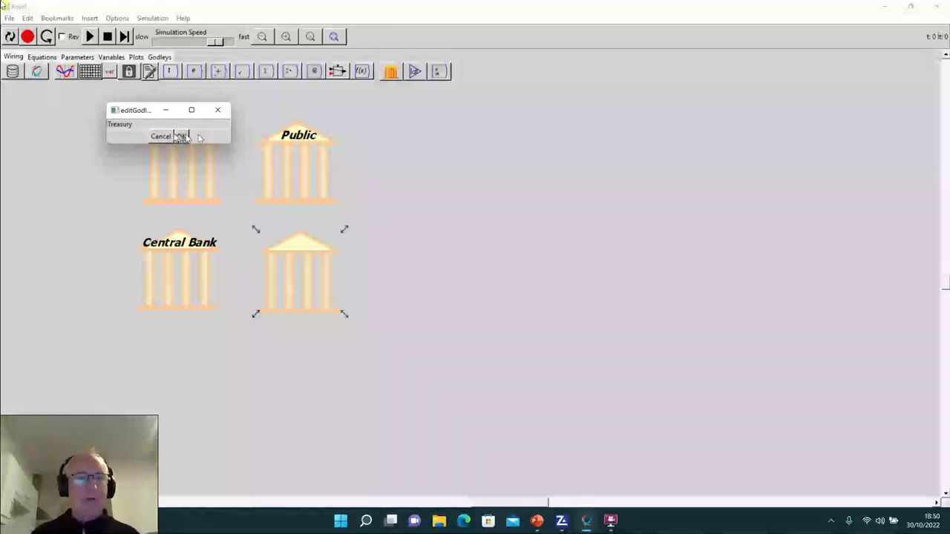
left_click(181, 136)
- Open the new Treasury Godley table and enlarge its window and contents for editing
right_click(310, 292)
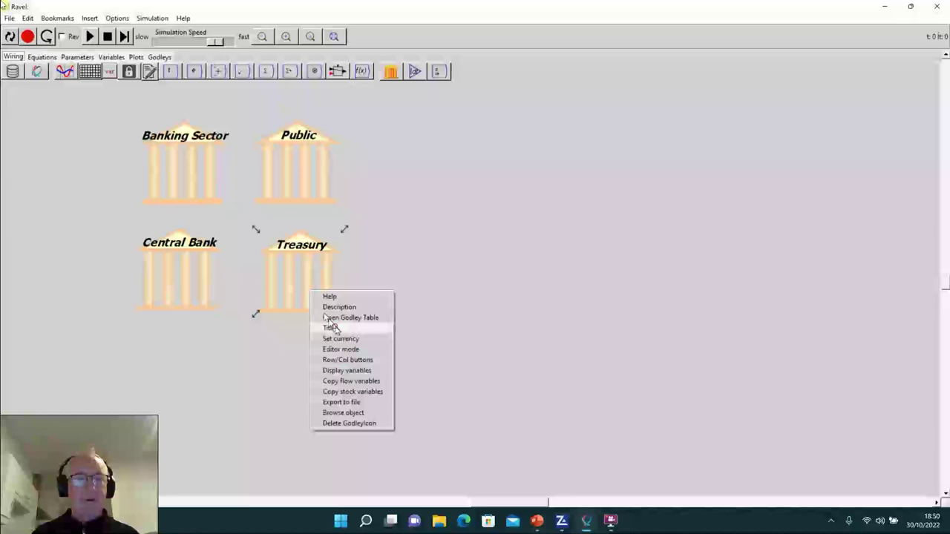
left_click(333, 318)
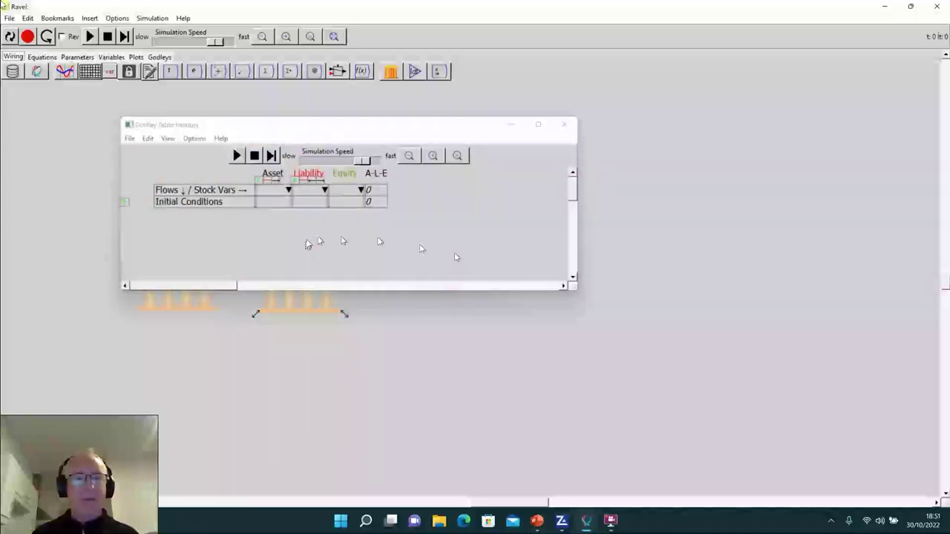
left_click_drag(569, 287, 740, 383)
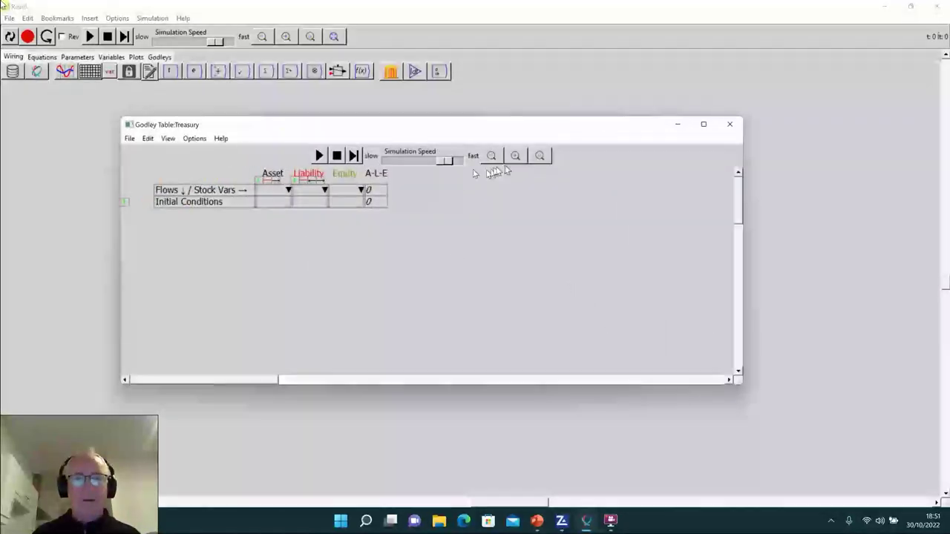
left_click(516, 156)
left_click(515, 156)
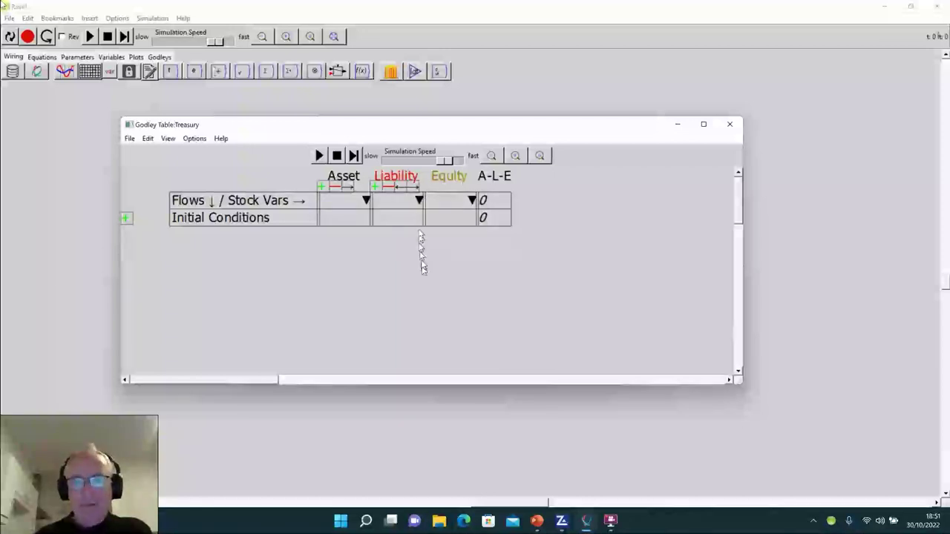
- In the Treasury table, link the Treasury stock as the asset and Bonds_B, Bonds_{NB} and Bond_{CB} as liabilities
left_click(366, 201)
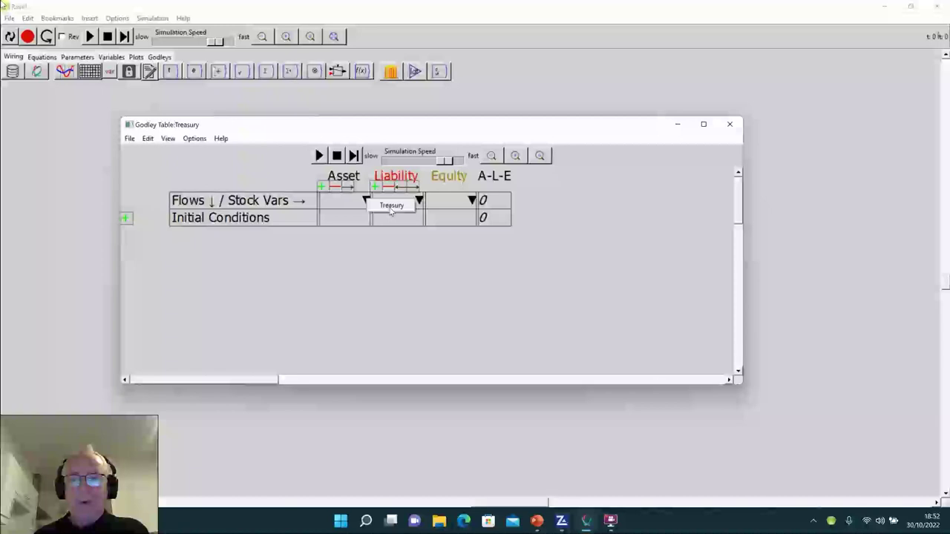
left_click(392, 206)
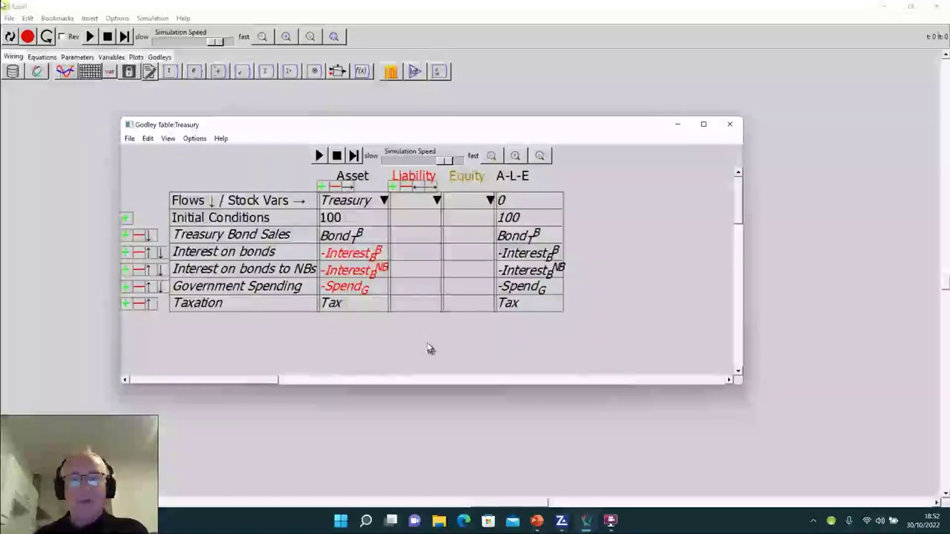
left_click(435, 200)
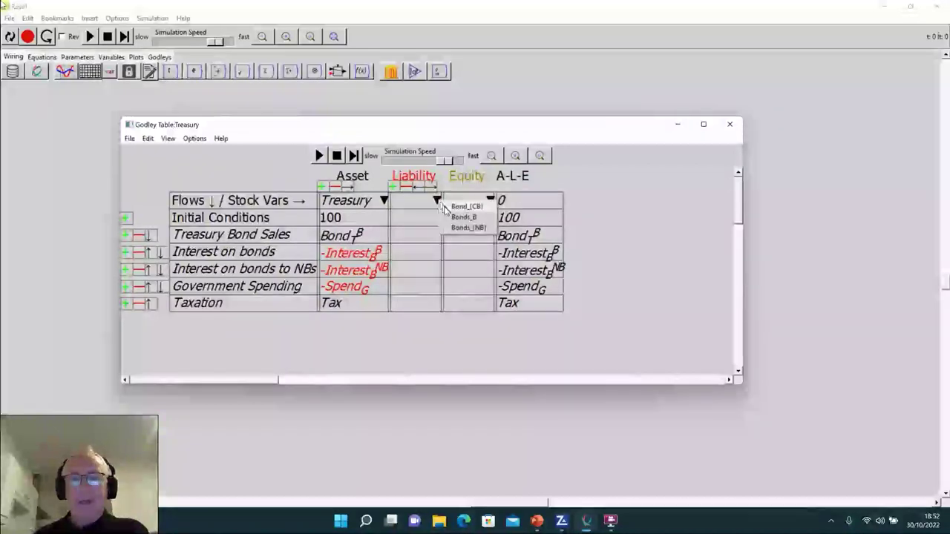
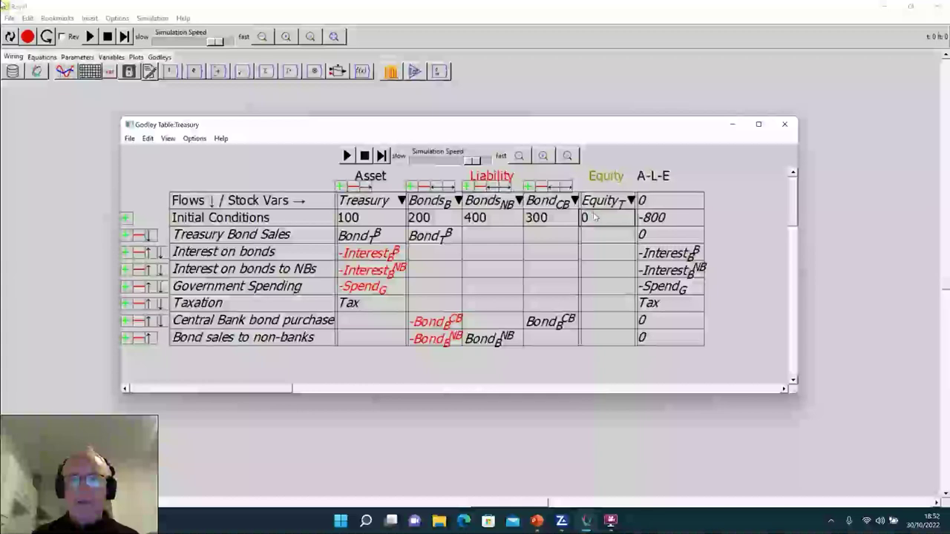
- Set the initial condition of Equity_T in the Treasury table to -800
left_click(594, 218)
key("BackSpace")
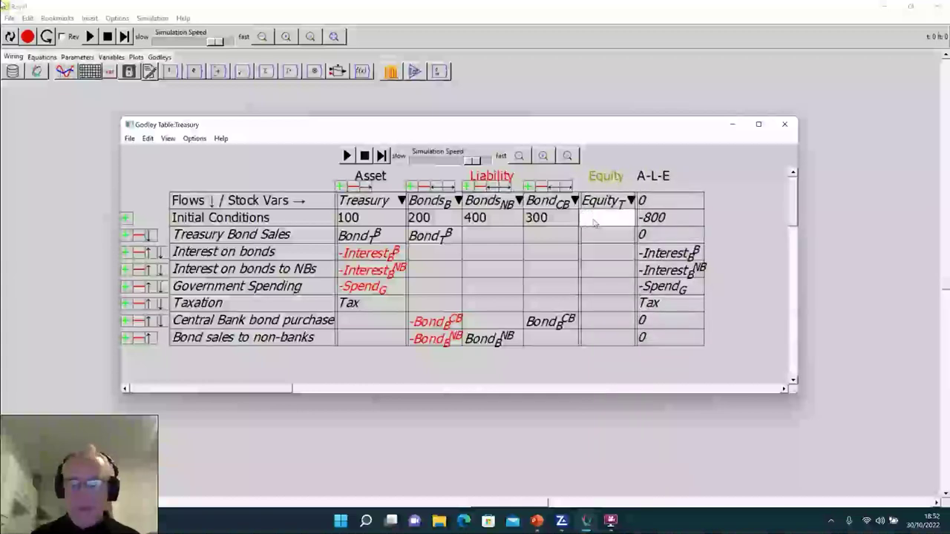
type("-89090")
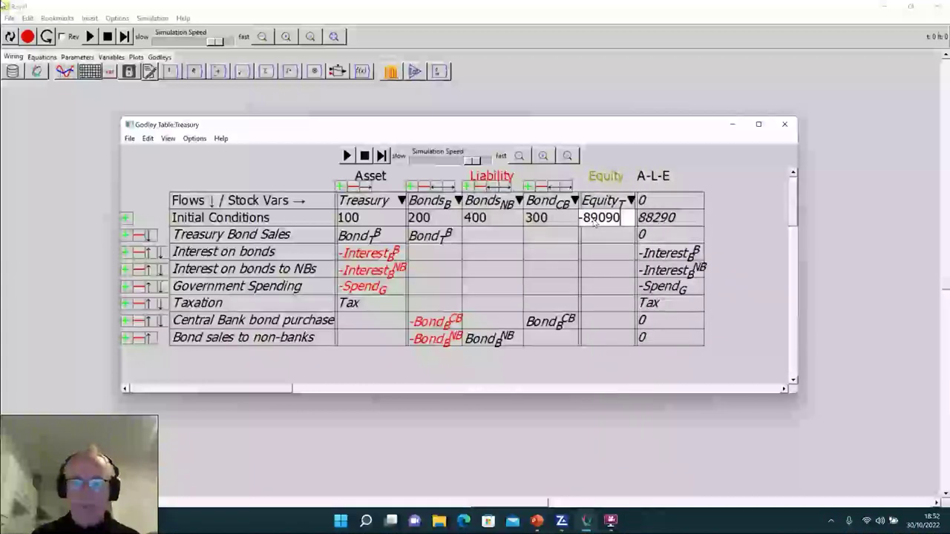
key("BackSpace")
key("BackSpace")
key("BackSpace")
key("BackSpace")
type("00")
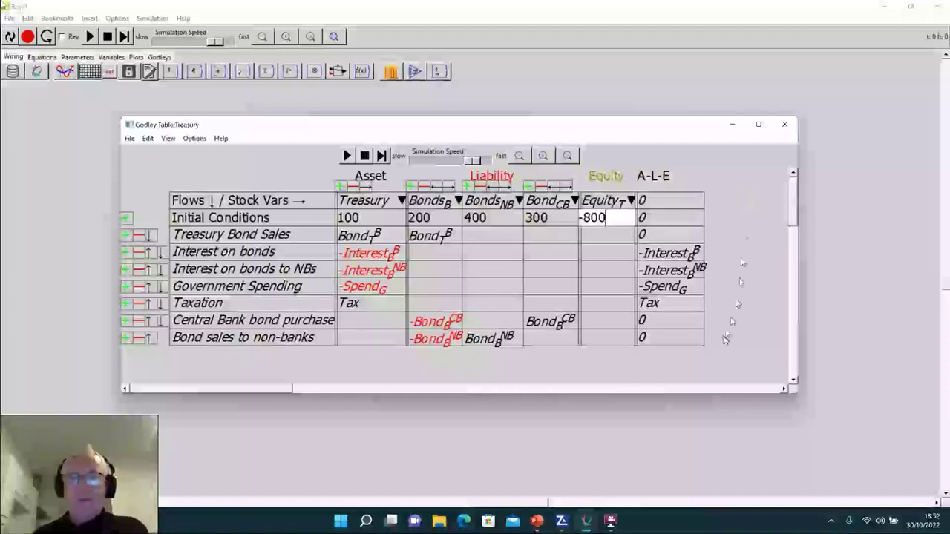
left_click(720, 358)
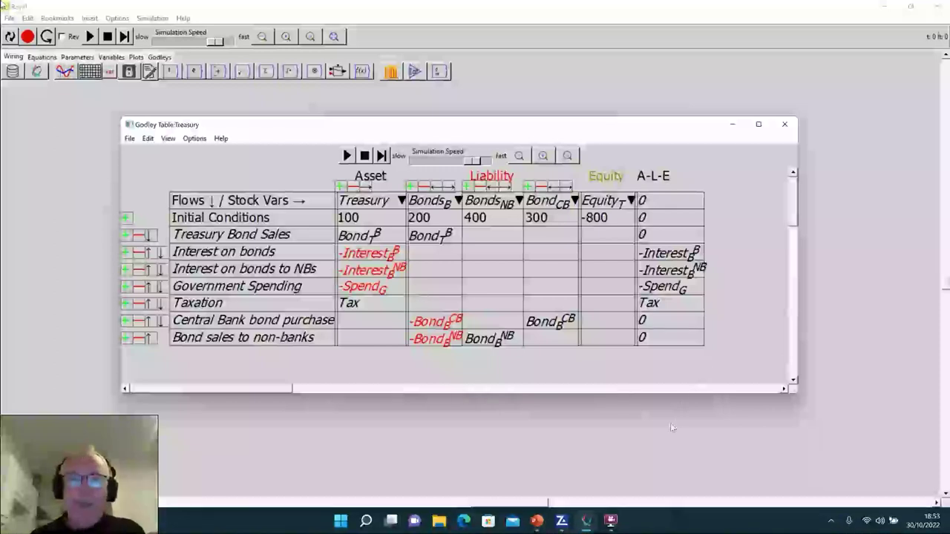
- Under Equity_T, enter -Interest_B^B in the Interest on bonds row and -Interest_B^{NB} in the Interest on bonds to NBs row
left_click(600, 256)
type("-Int")
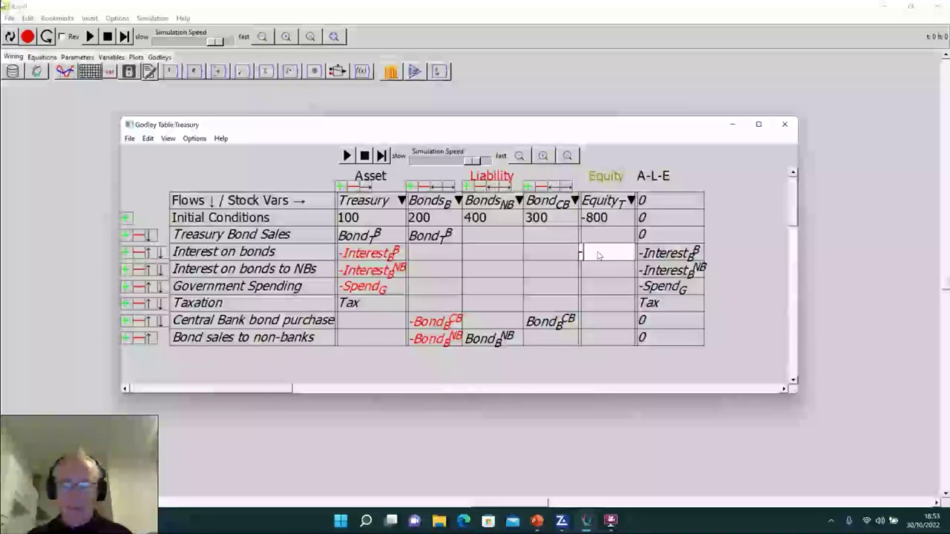
type("erest")
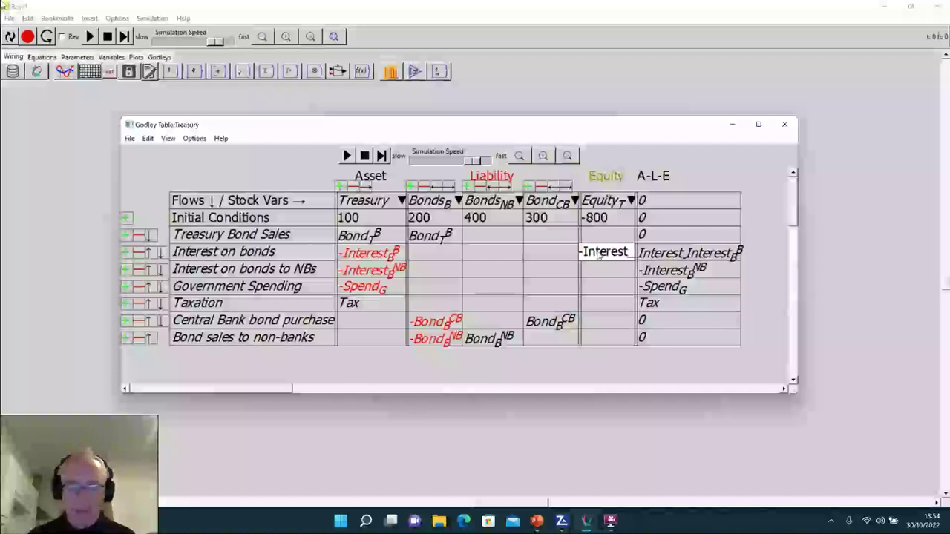
type("_B^B")
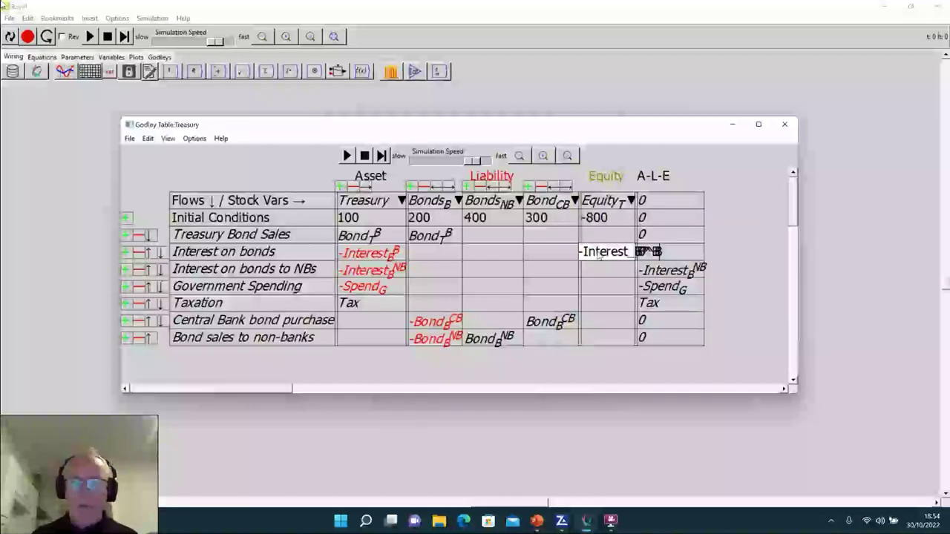
left_click(595, 273)
left_click(595, 273)
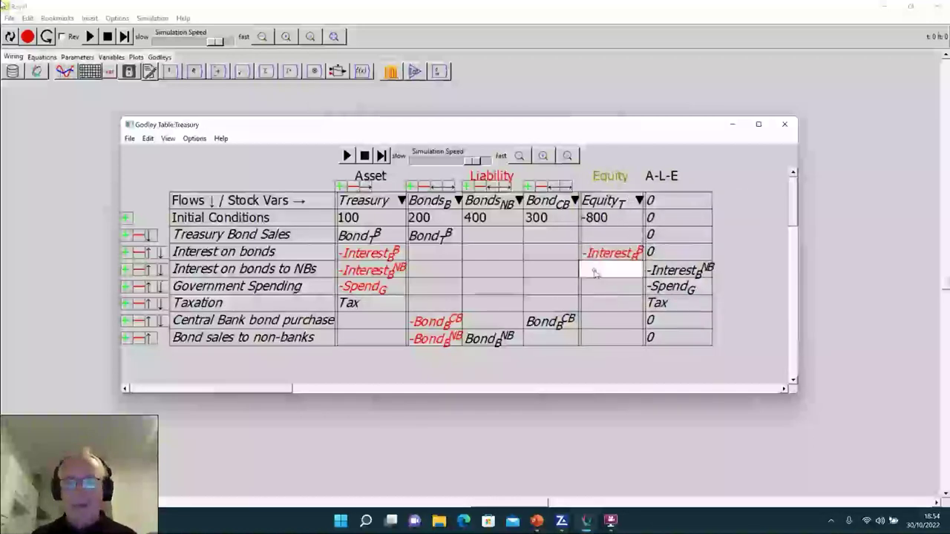
type("-Interest")
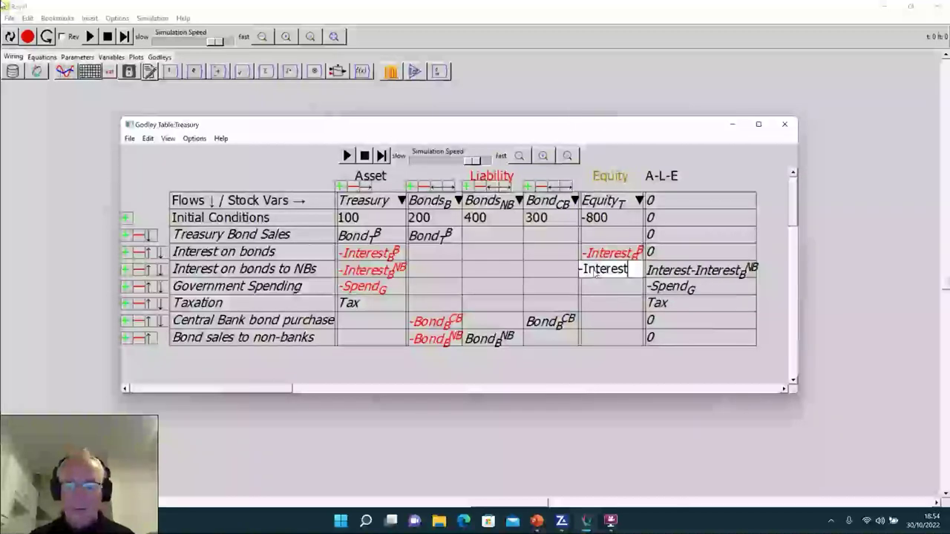
type("_B^{NB}")
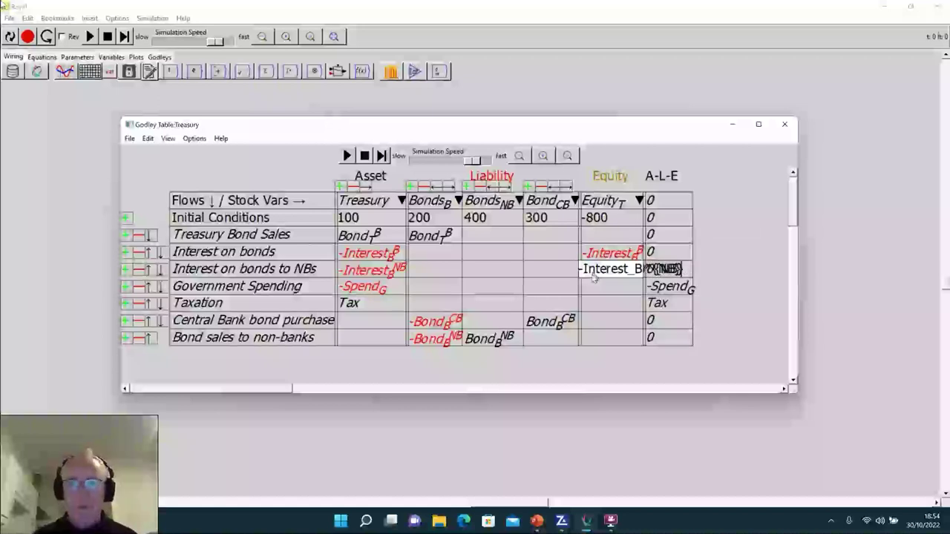
- Under Equity_T, enter -Spend_G in the Government Spending row and Tax in the Taxation row
left_click(599, 288)
type("-")
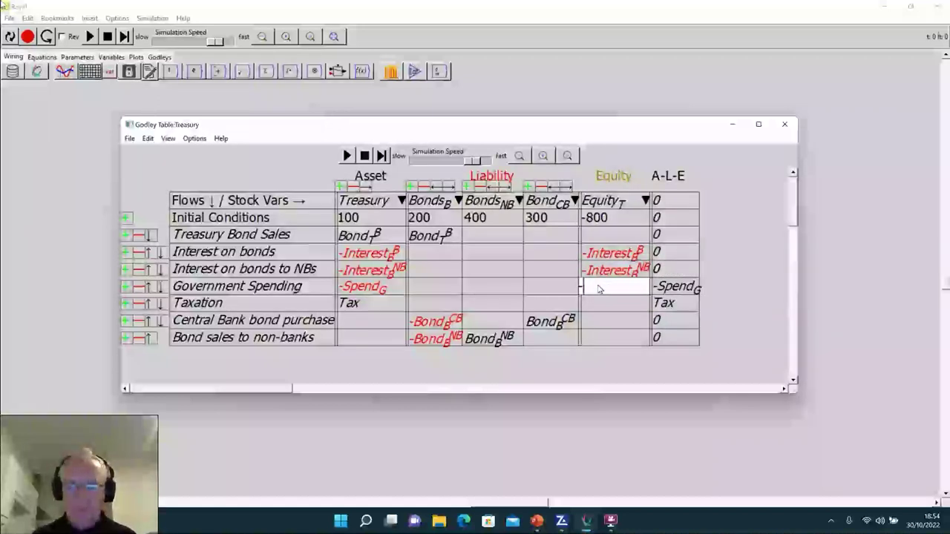
type("Spend_G")
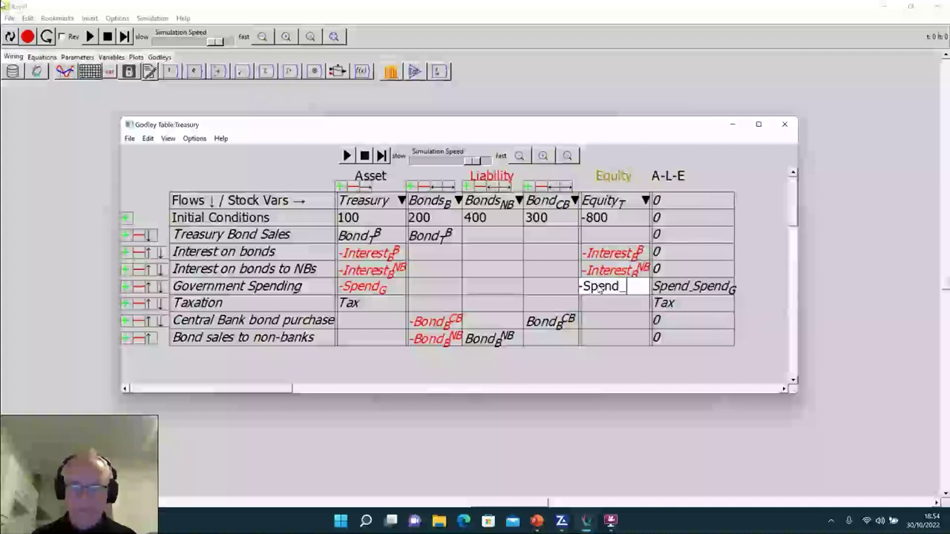
left_click(602, 302)
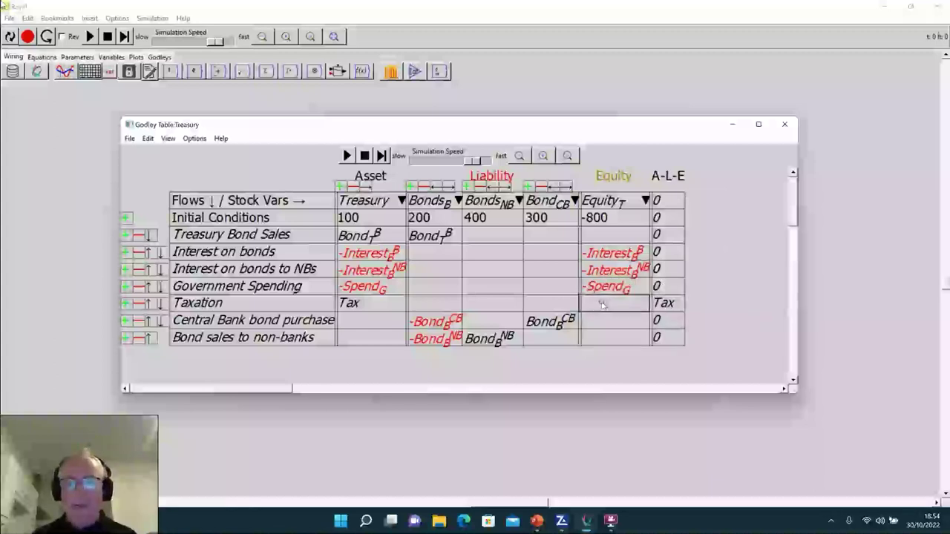
type("Tax")
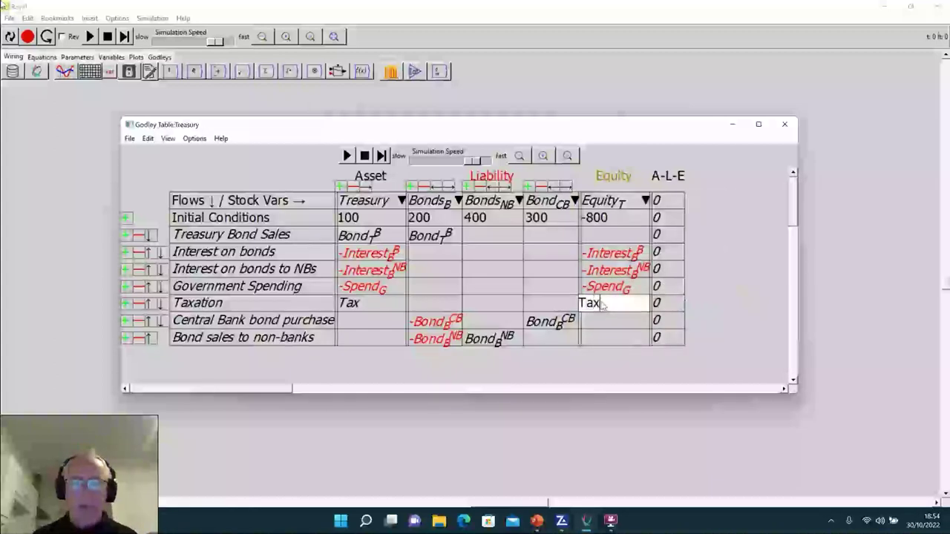
left_click(714, 300)
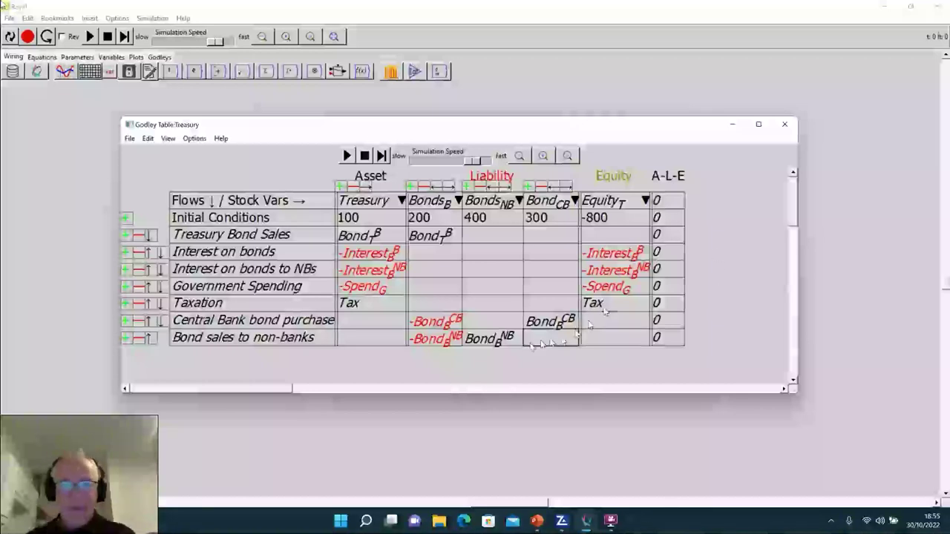
- In the Godley overview, place the Central Bank table below Banking Sector and the Treasury table below Public, aligning Public above Treasury
left_click(78, 334)
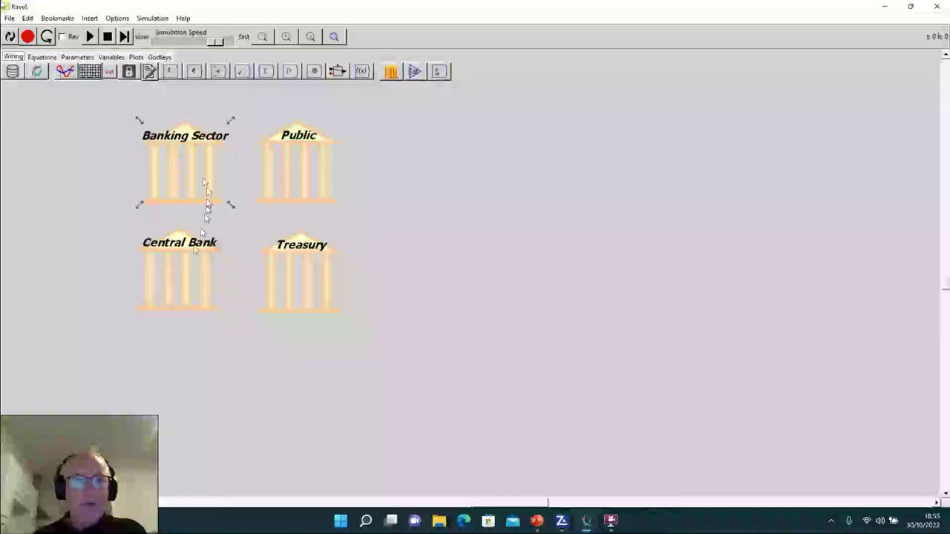
left_click(160, 58)
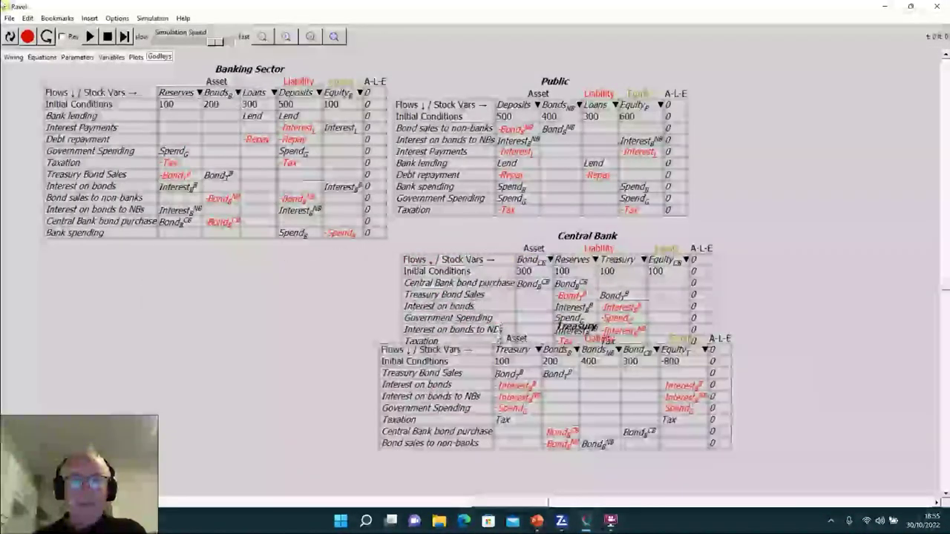
left_click_drag(499, 327, 158, 314)
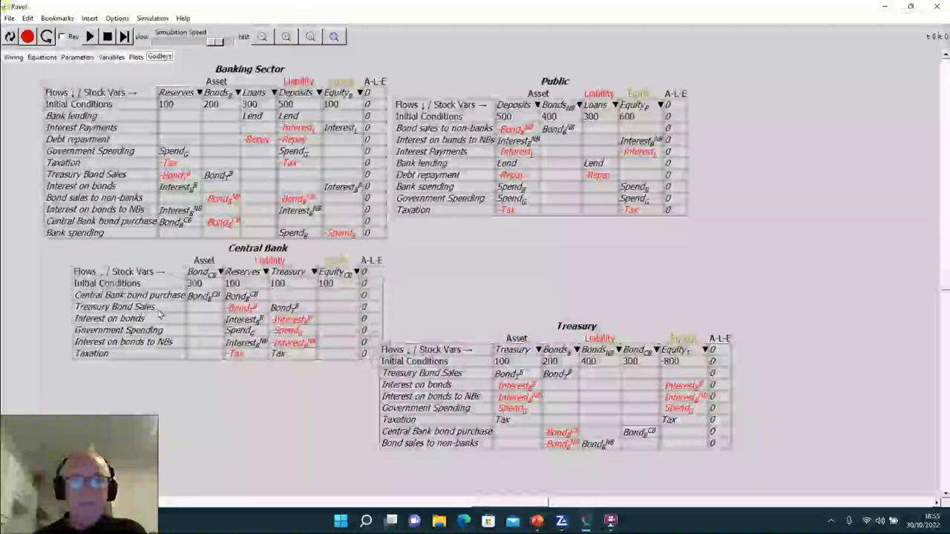
left_click_drag(432, 415, 447, 313)
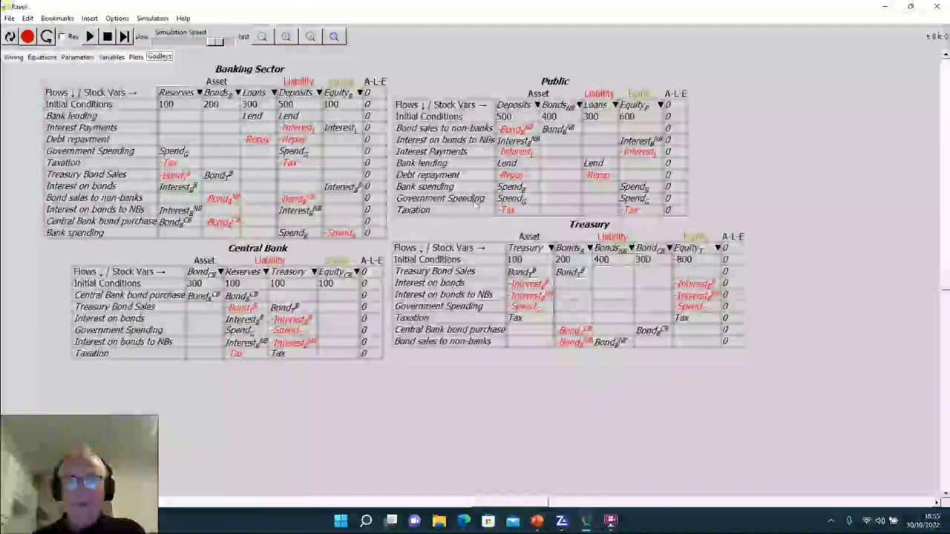
left_click_drag(473, 205, 532, 198)
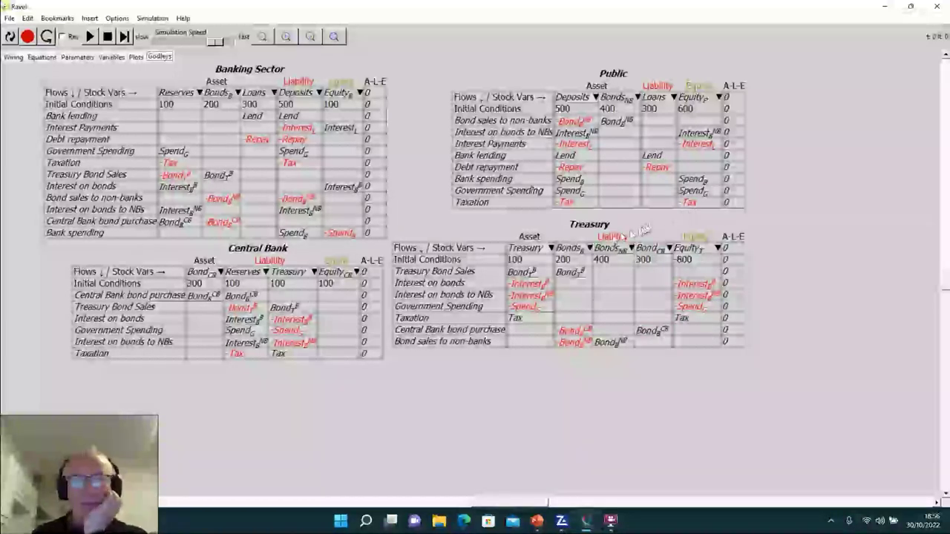
left_click_drag(592, 190, 589, 192)
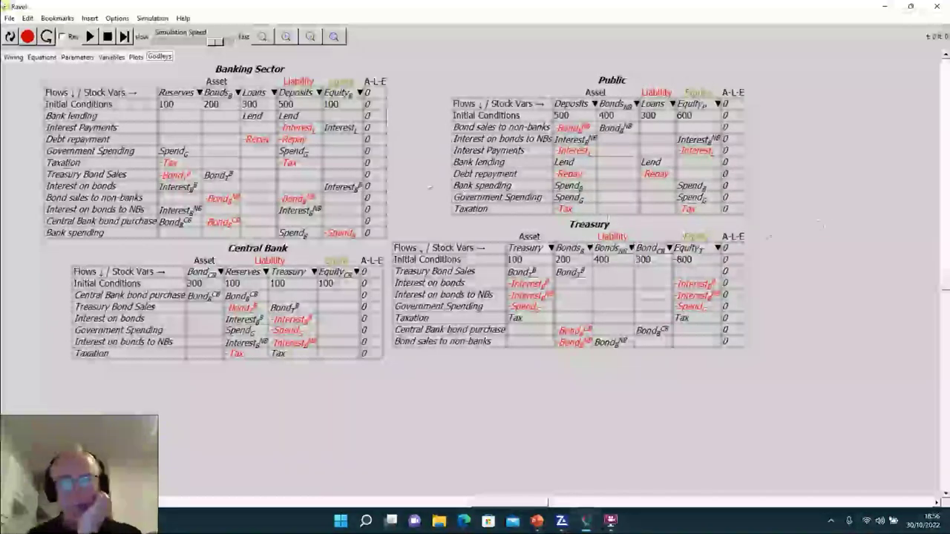
- Shift the Treasury table slightly down in the Godley overview to separate it from Public, and return to the wiring canvas
left_click(12, 59)
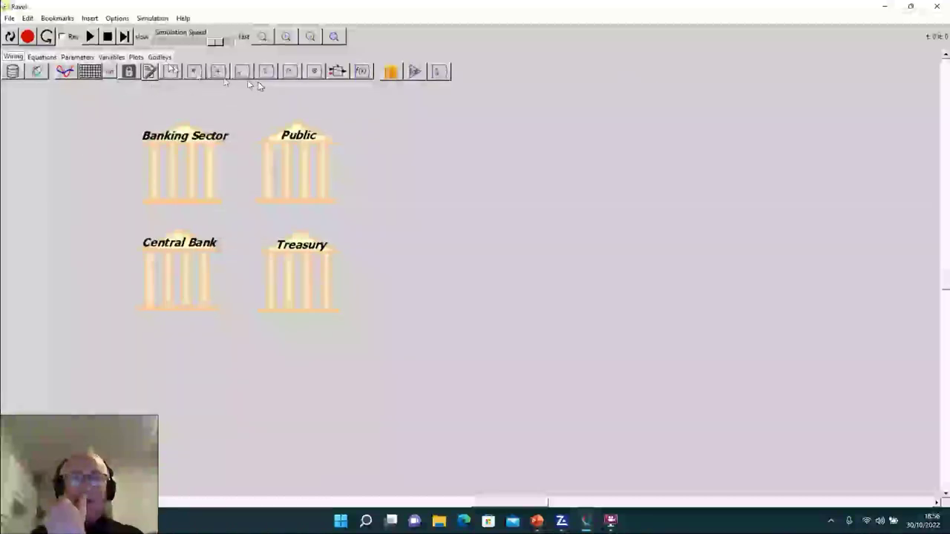
left_click(157, 58)
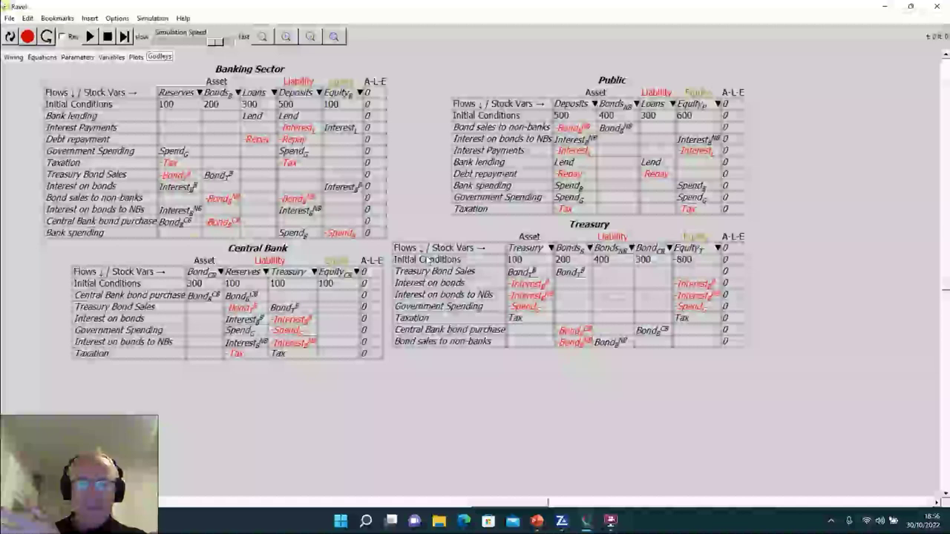
left_click_drag(429, 259, 433, 273)
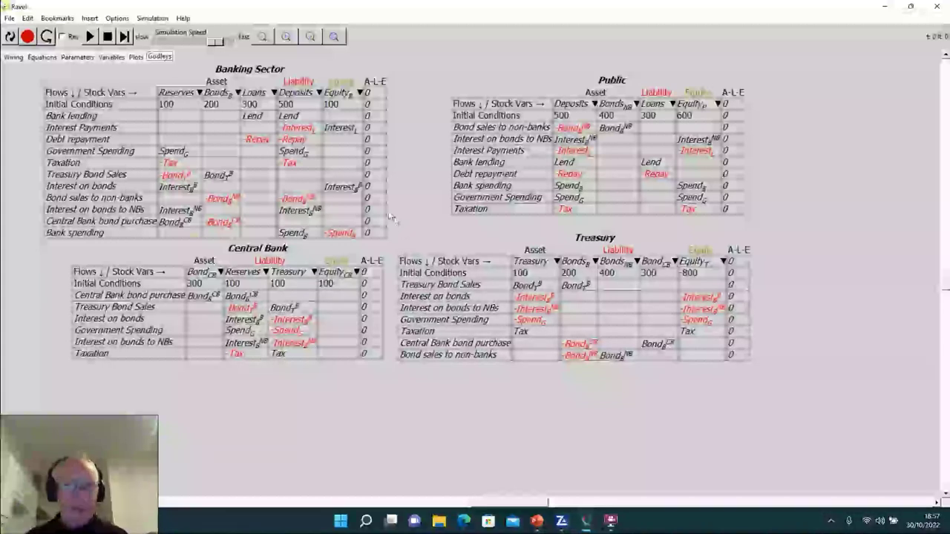
left_click(13, 57)
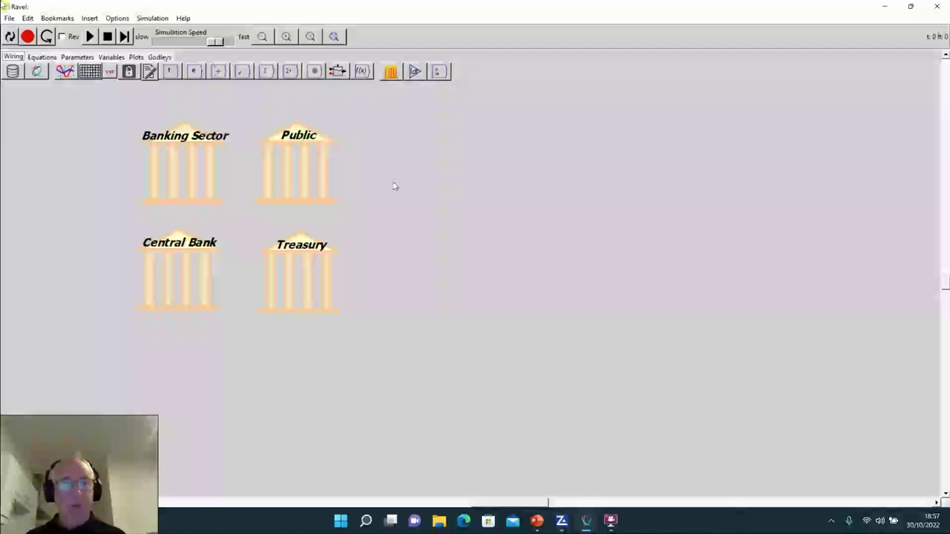
- Save the model as MixedCreditFiatEconomy in the Friede-Gard folder
key("ctrl+s")
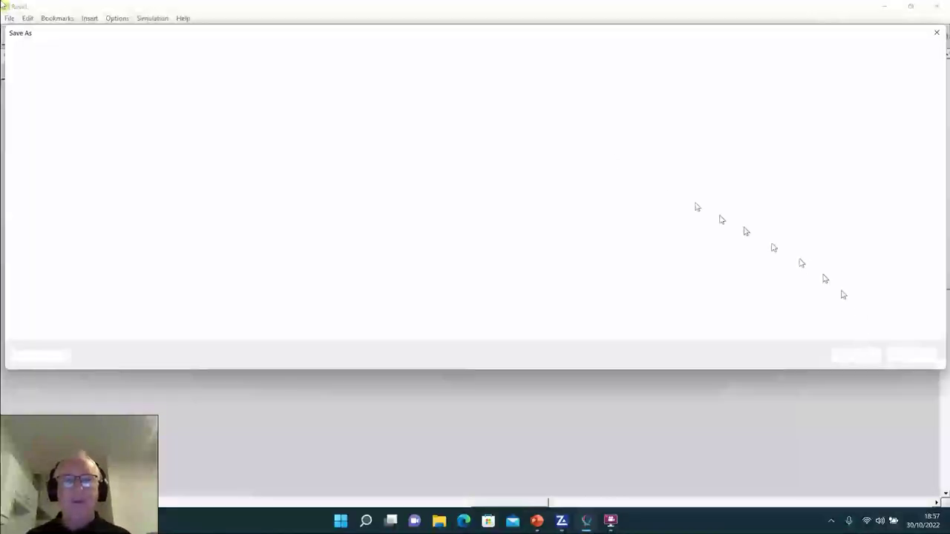
left_click_drag(350, 38, 341, 100)
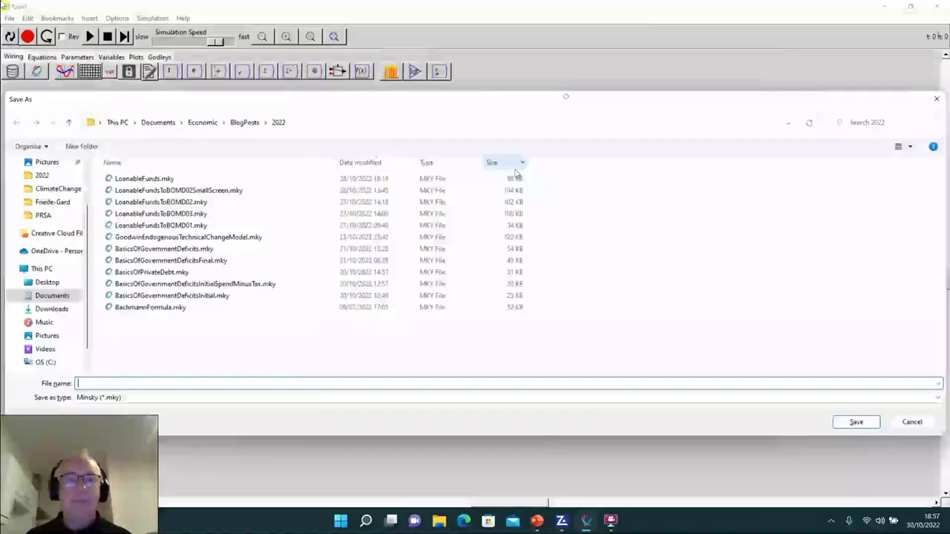
left_click(67, 206)
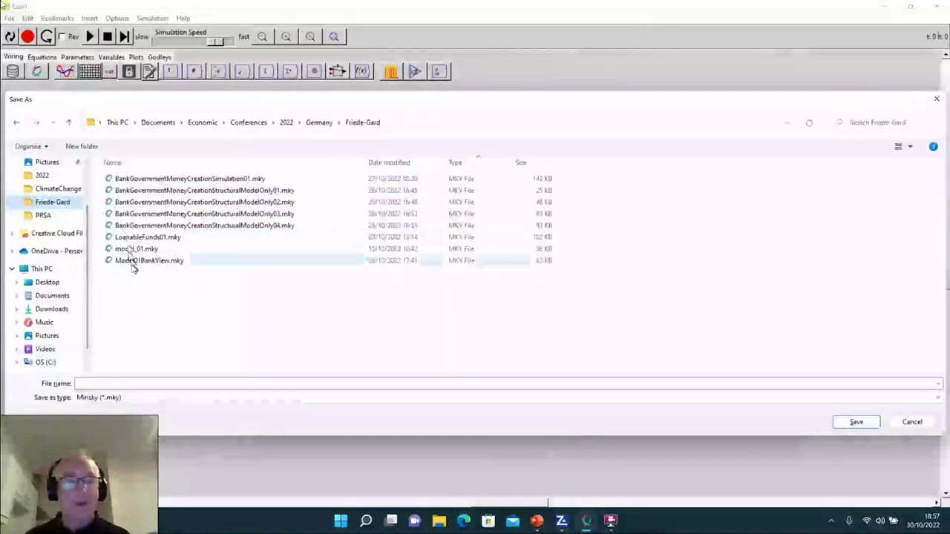
left_click(126, 382)
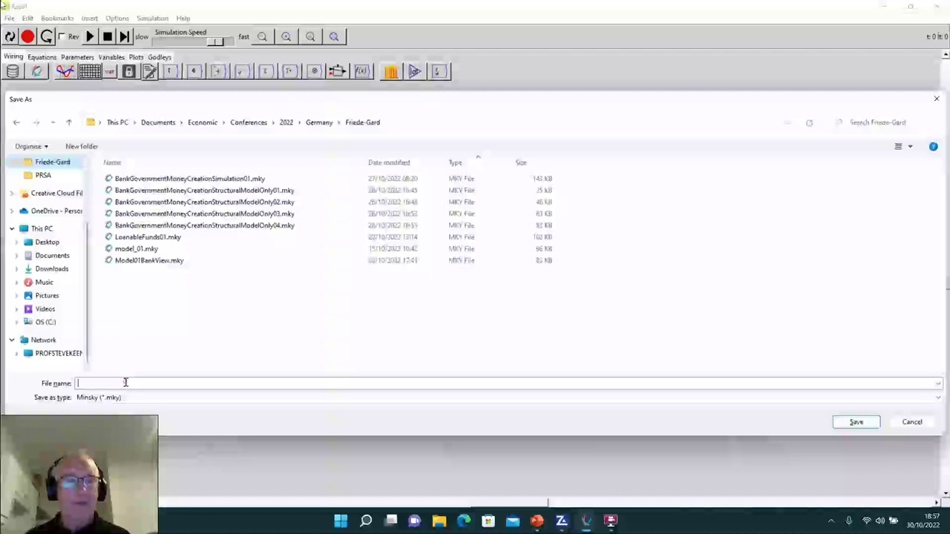
type("Min")
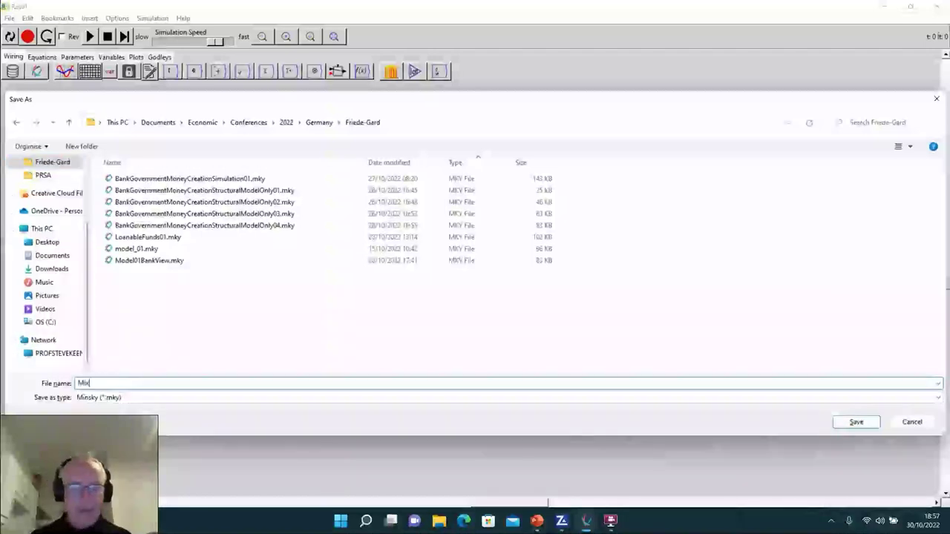
type("edCredi")
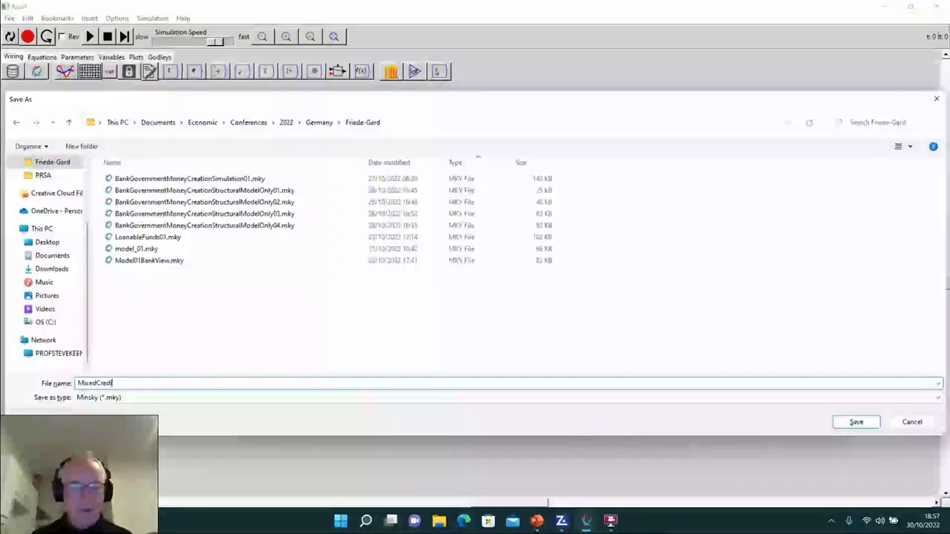
type("tFiatE")
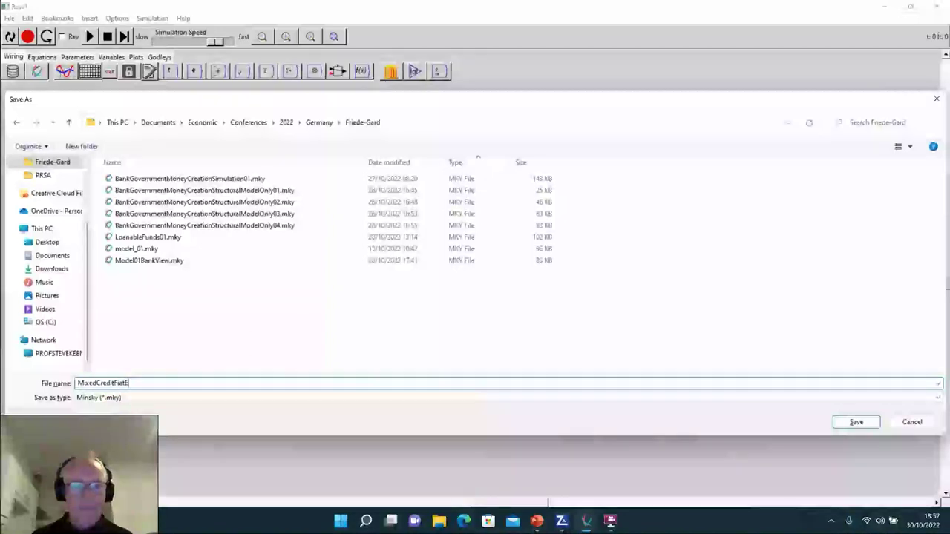
type("conomy")
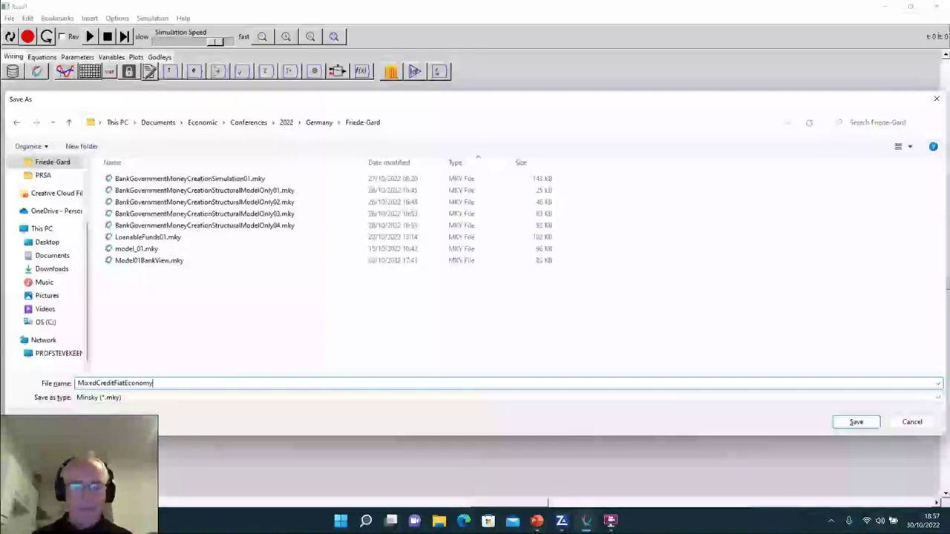
type("0")
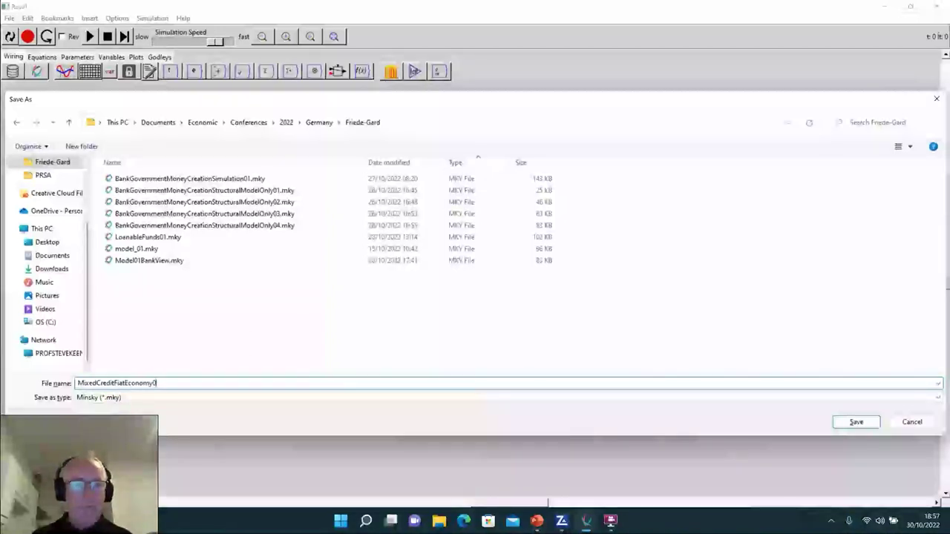
key("BackSpace")
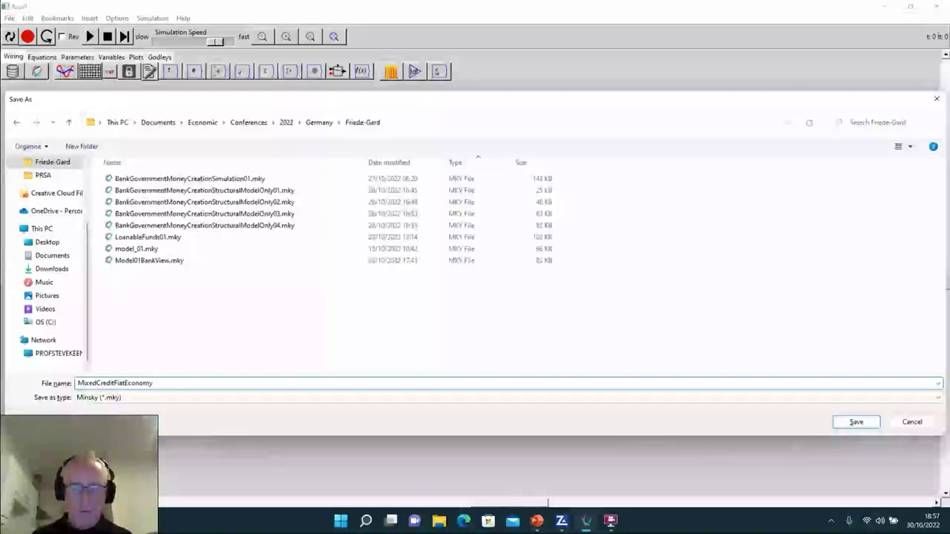
left_click(857, 422)
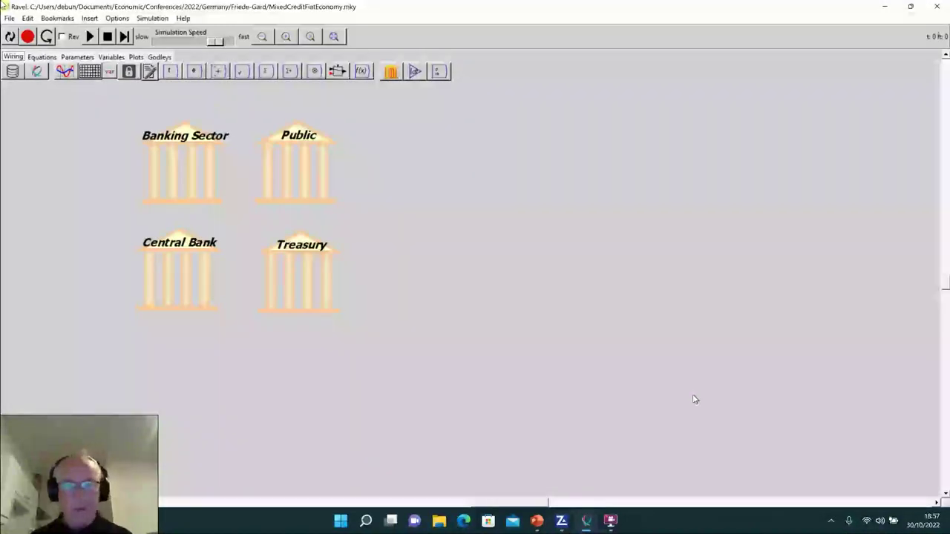